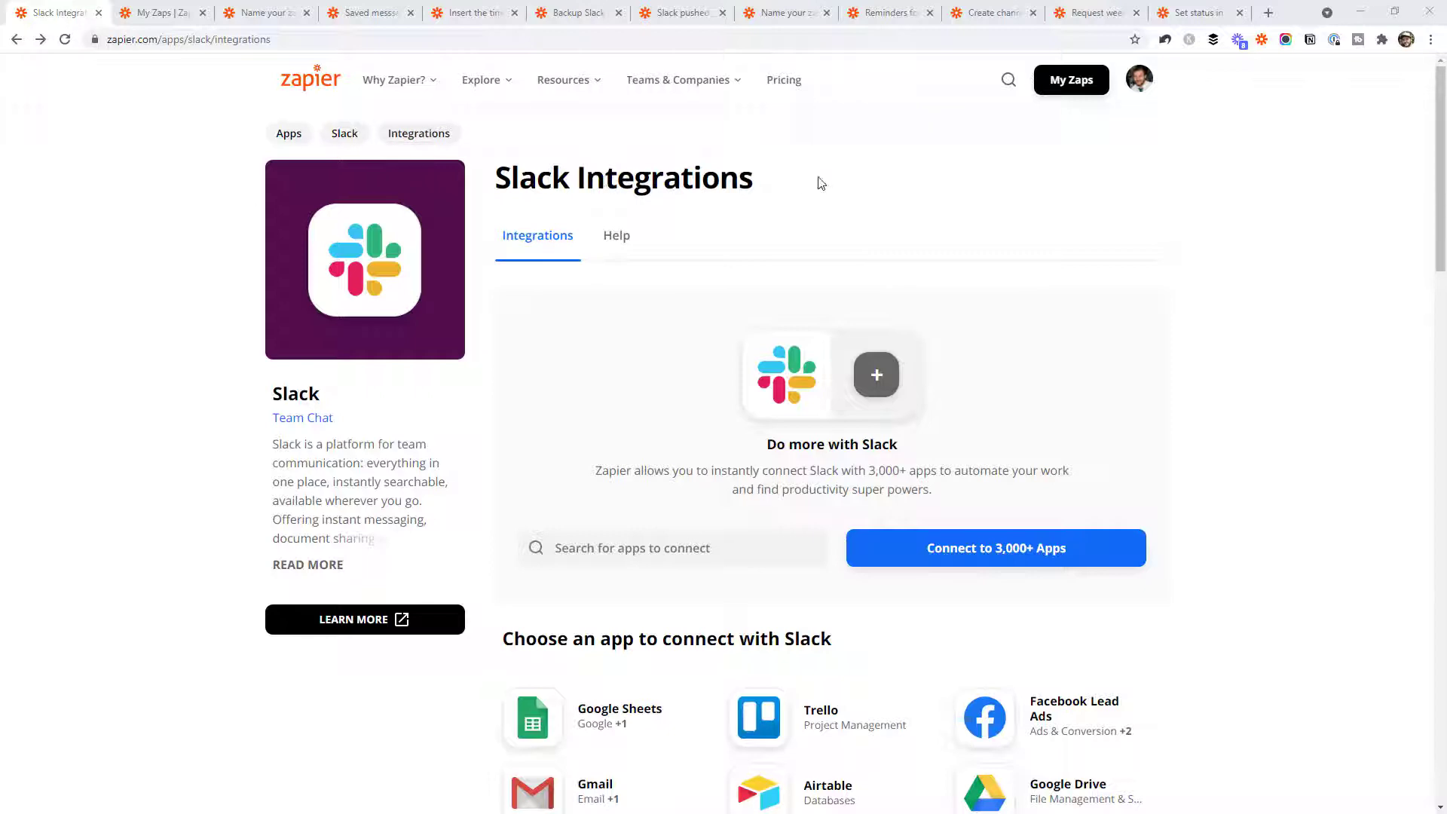
- Show the 9 supported Slack actions on Zapier's Slack page and highlight Send Channel Message
triple_click(693, 177)
click(475, 151)
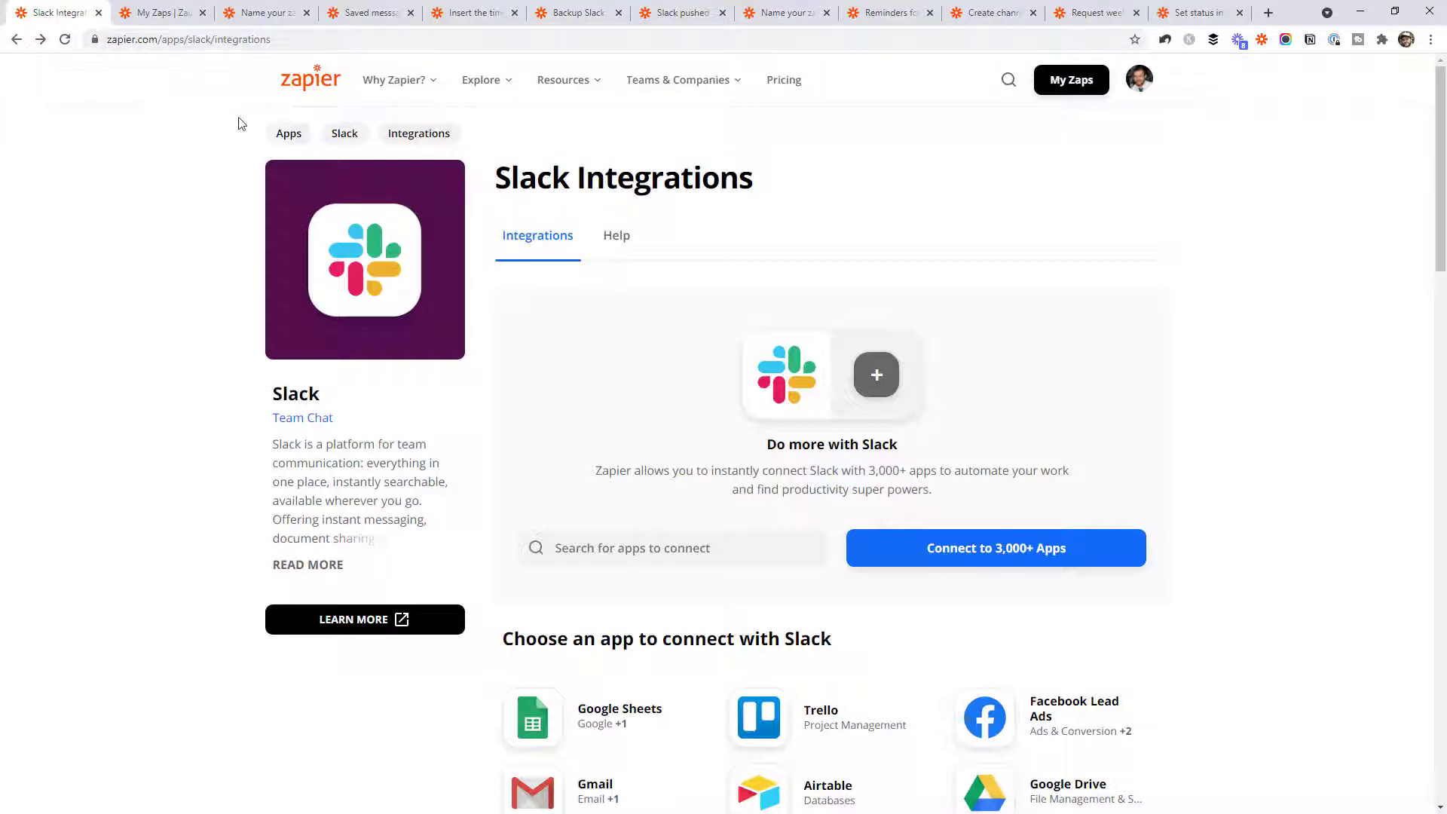
scroll(980, 290, down, 2)
scroll(1036, 292, down, 15)
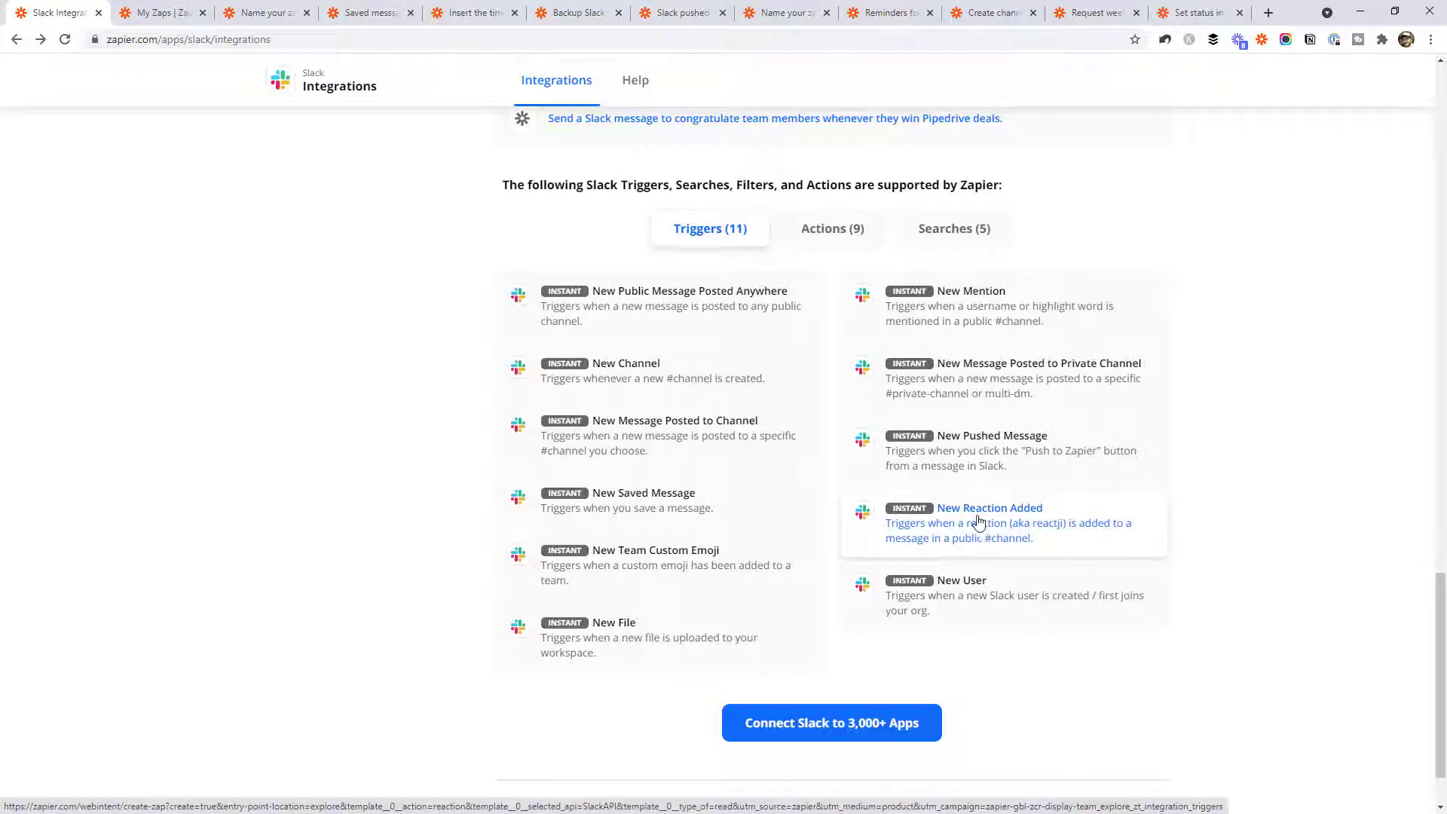
click(819, 230)
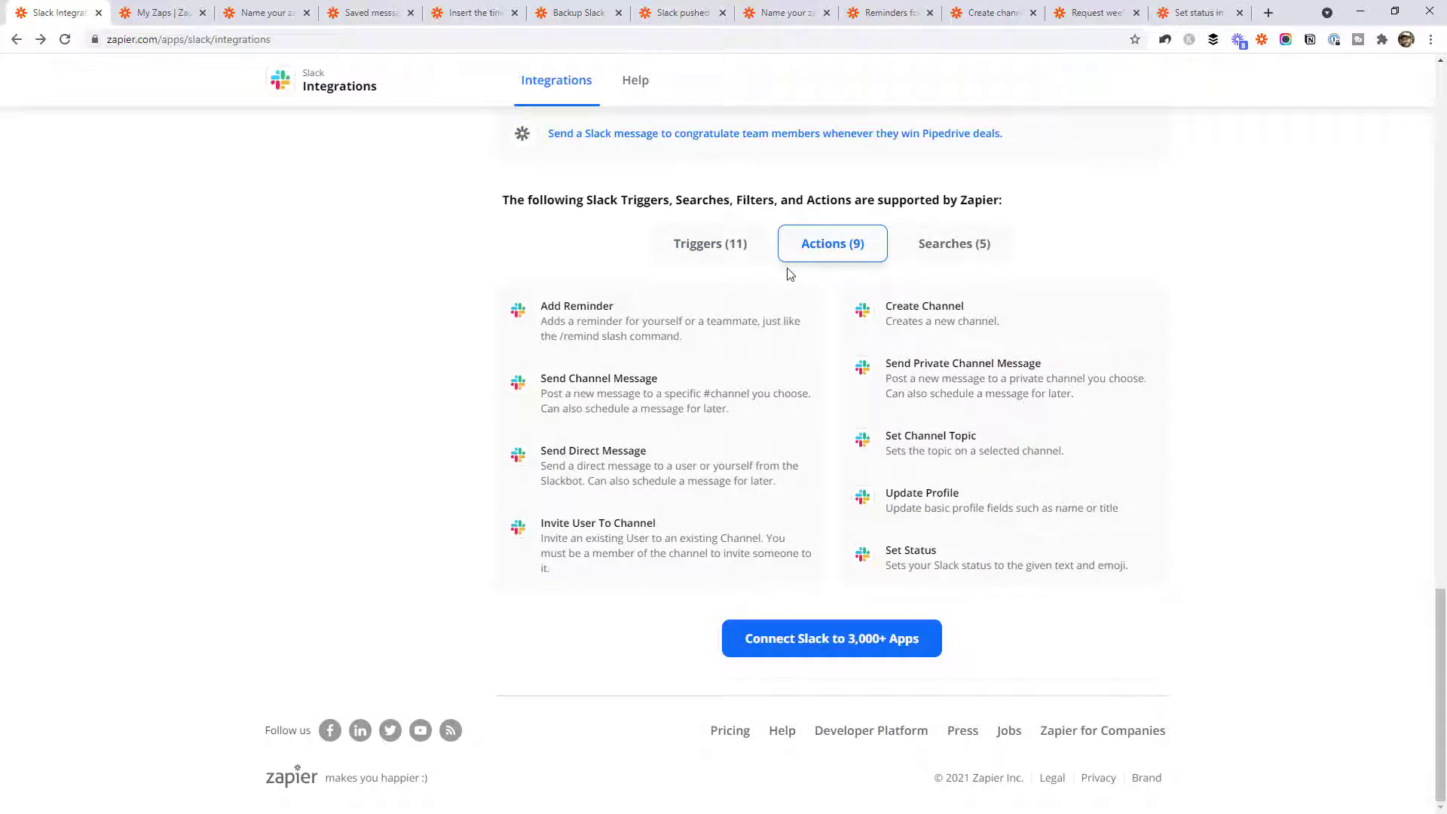
drag(666, 384, 554, 383)
click(452, 395)
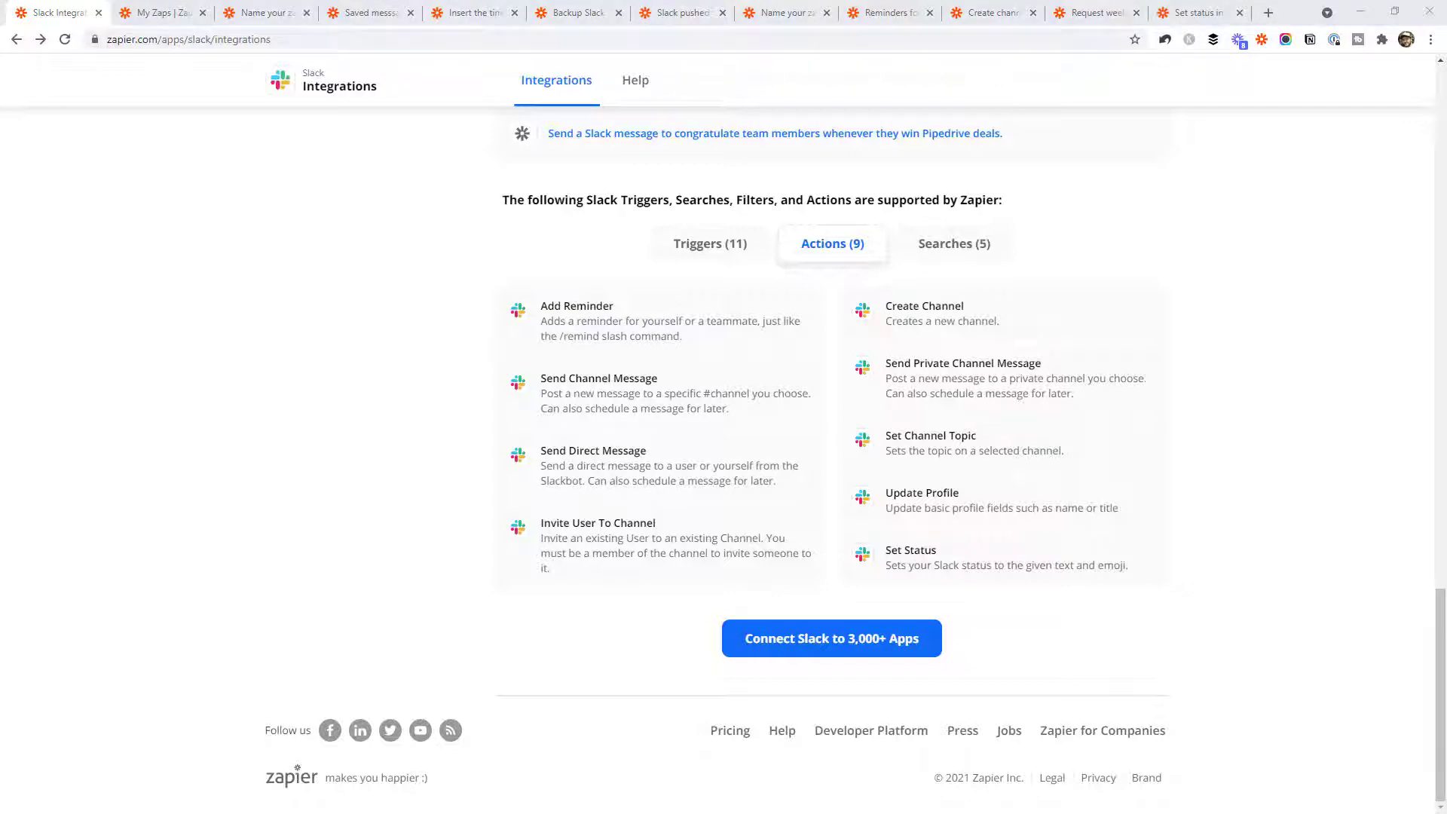
- In maximized Slack, save the Test message in #general, then minimize Slack back to Zapier
key(alt+Tab)
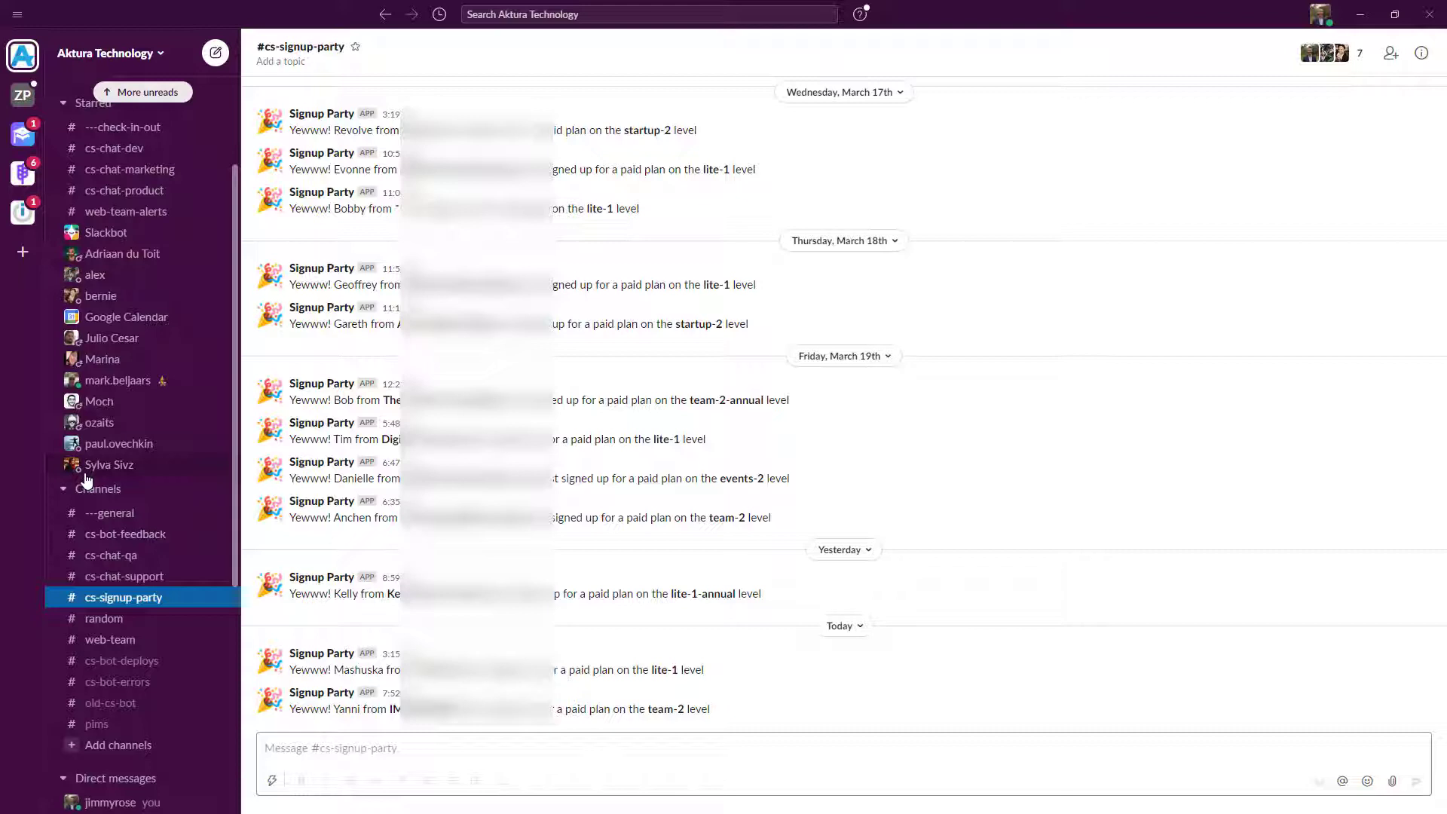
click(104, 239)
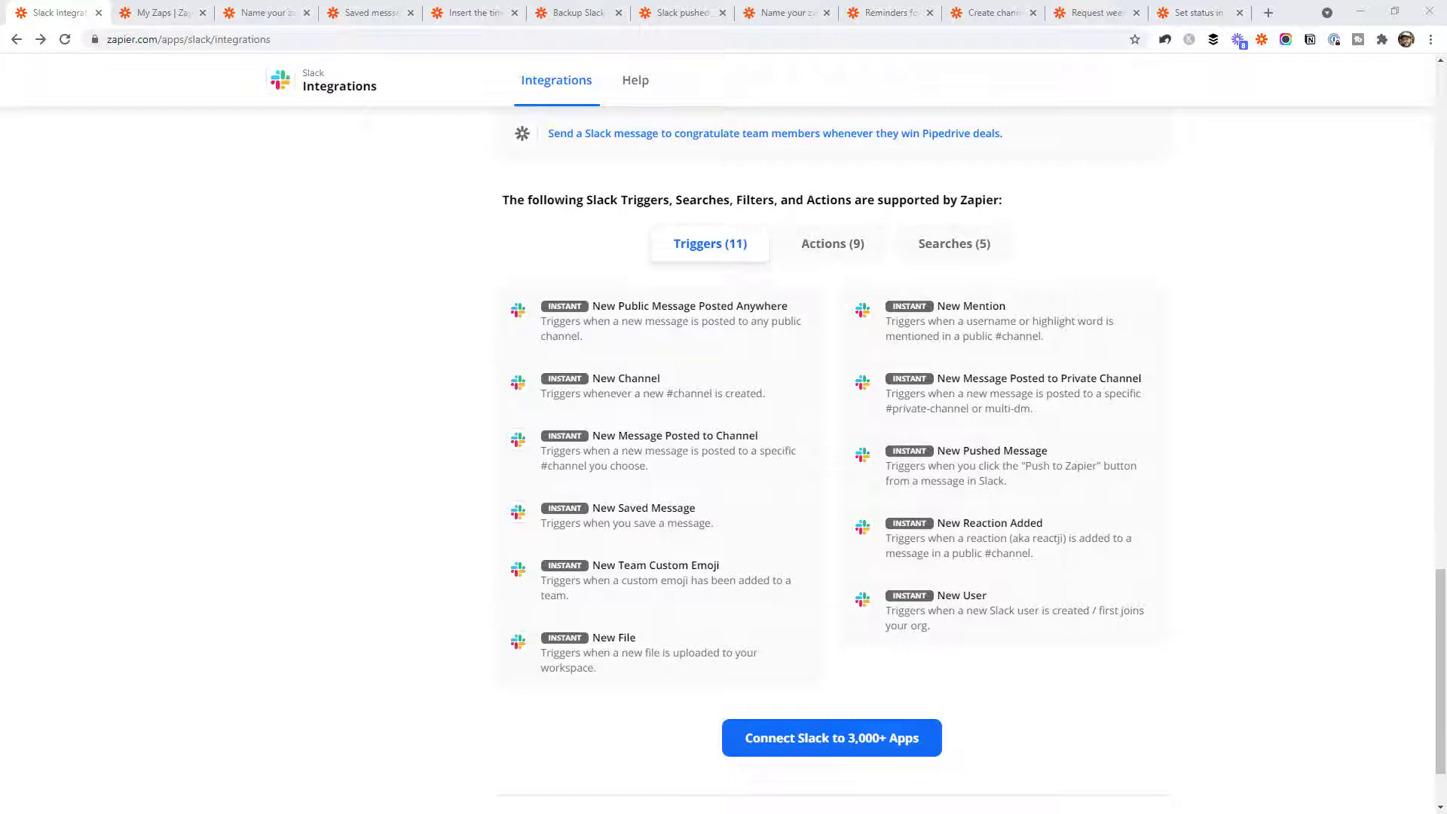
key(alt+Tab)
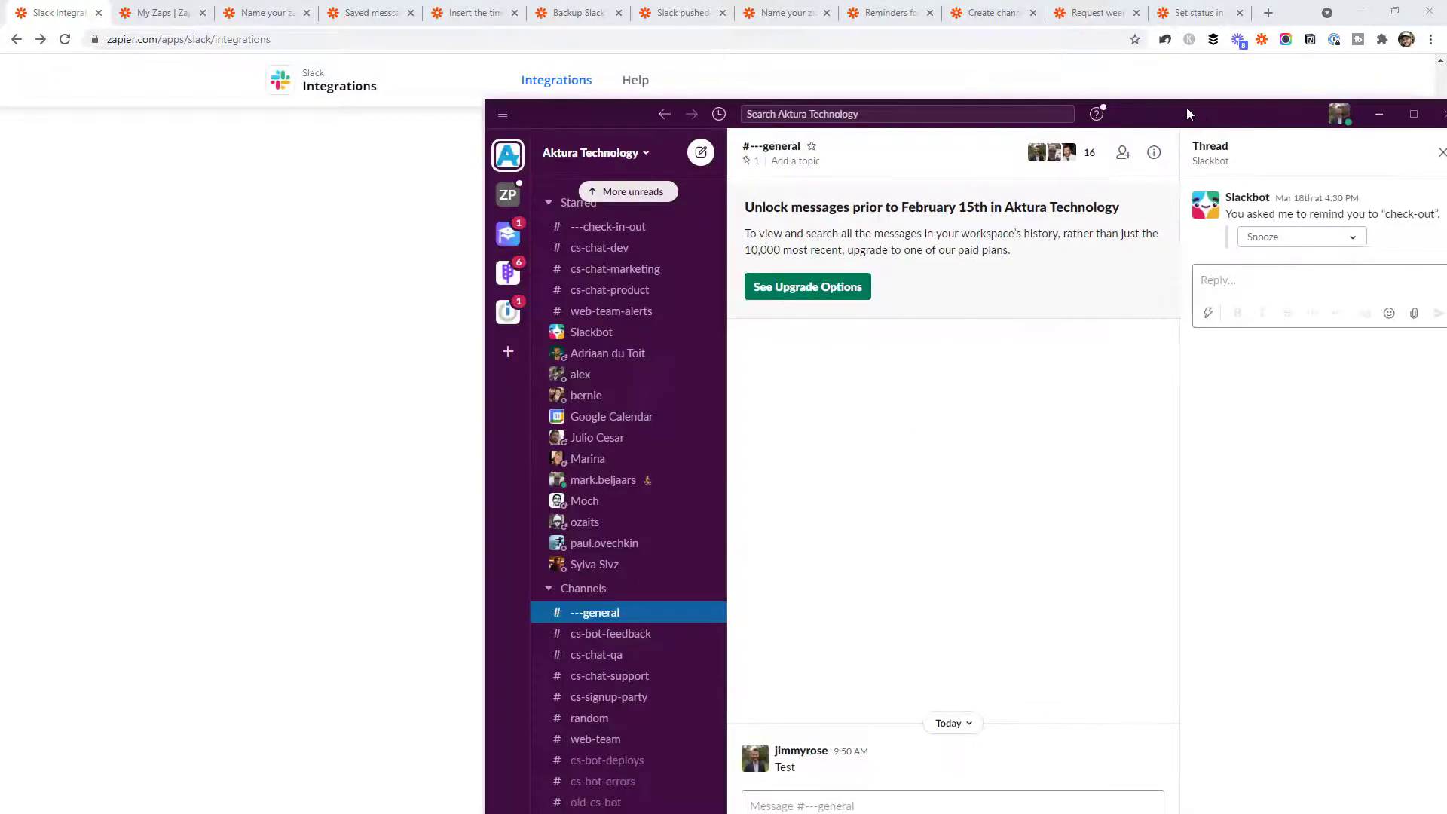
drag(1187, 107, 1028, 106)
double_click(1028, 106)
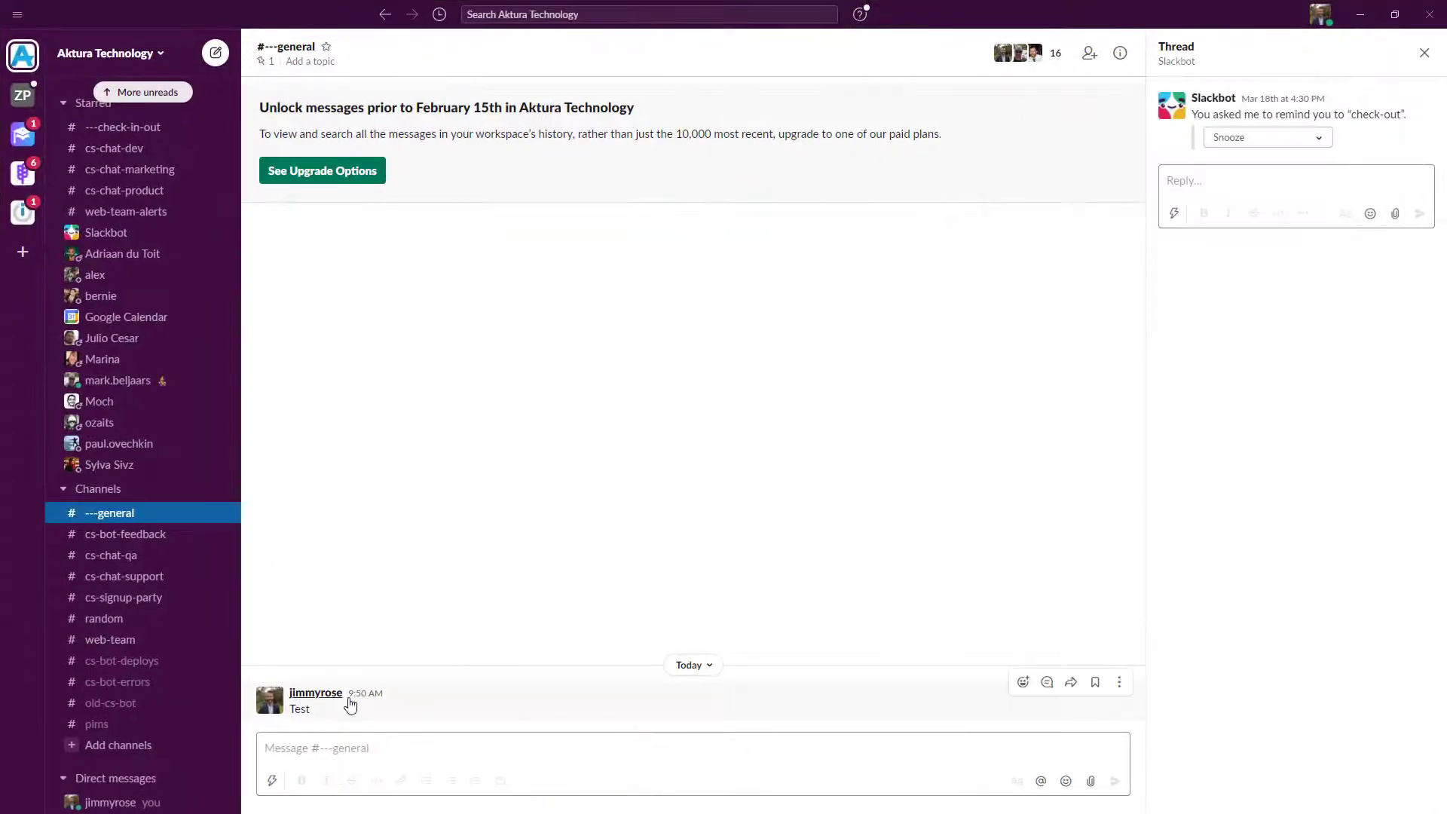
click(1095, 683)
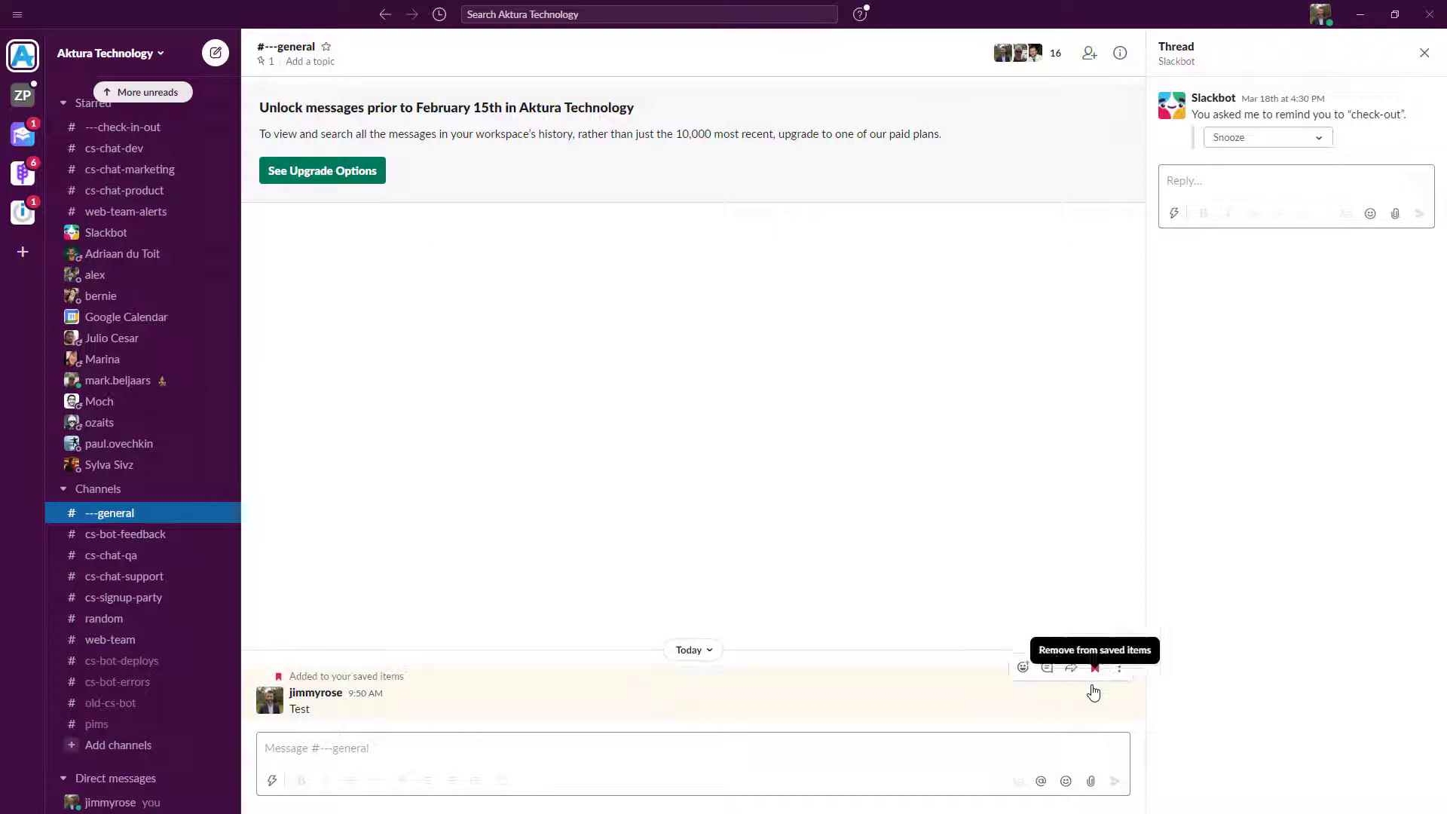
click(1361, 15)
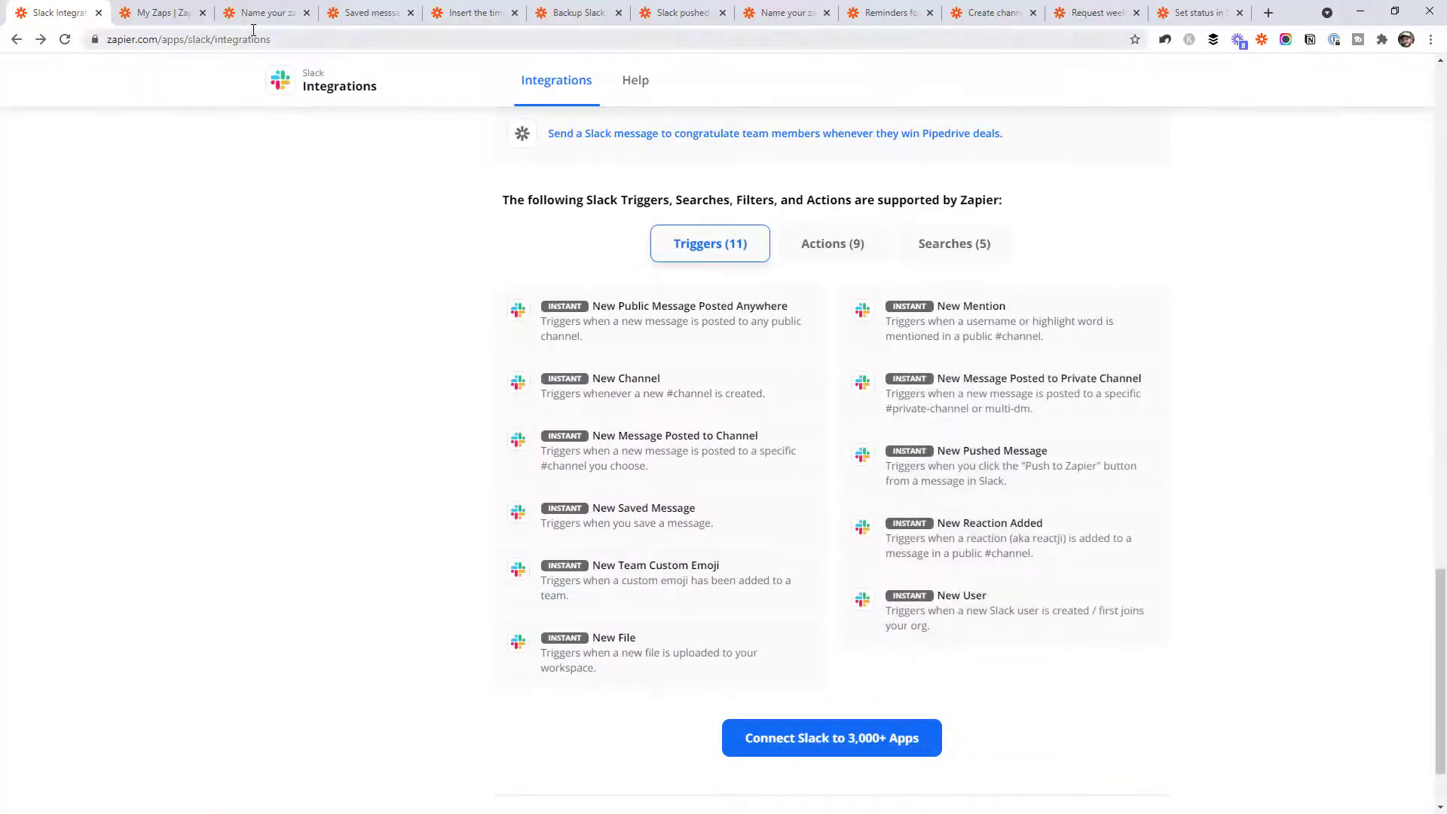
- Set the new zap's trigger to Slack with the New Saved Message event
click(269, 13)
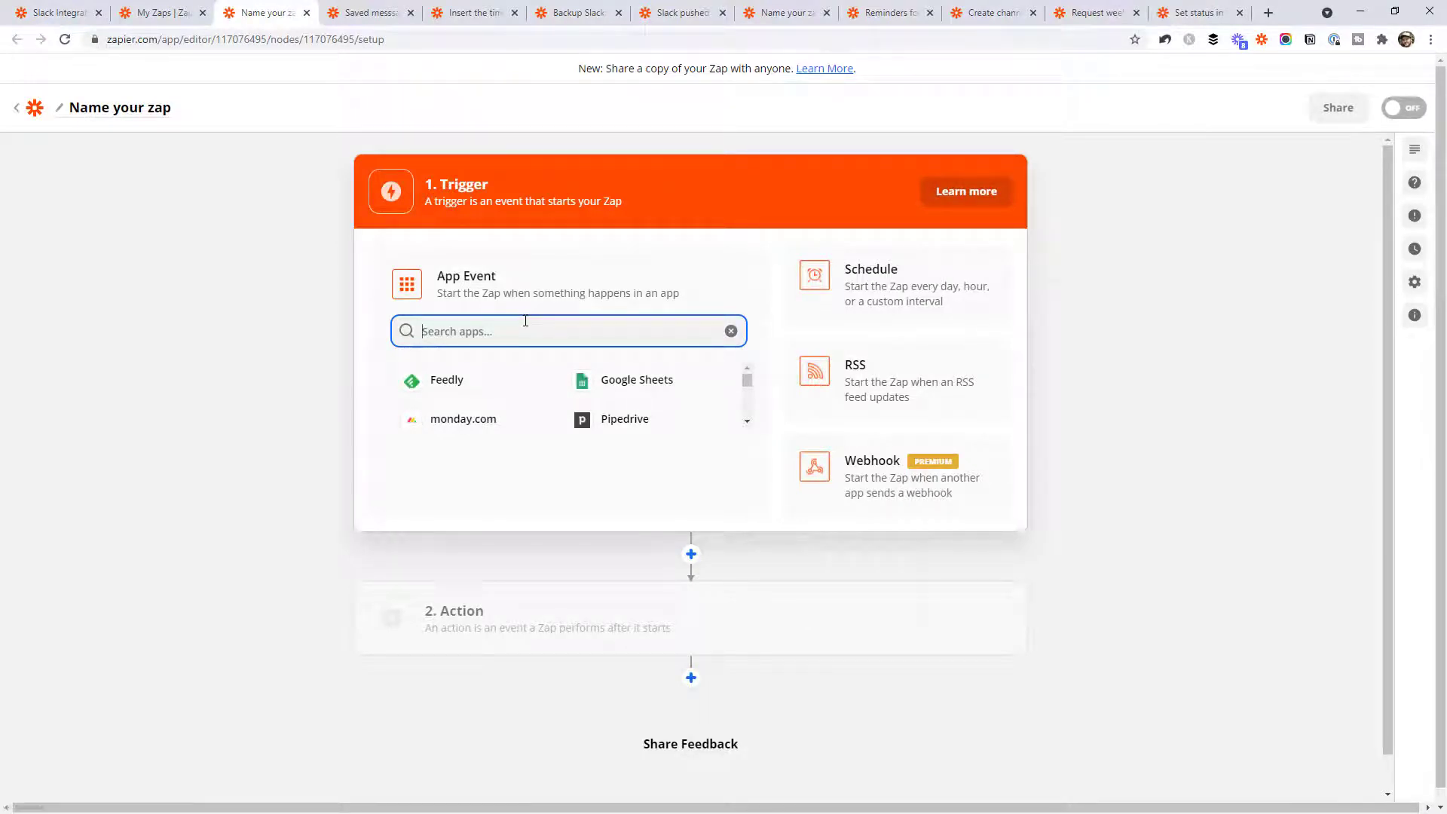
text(slack)
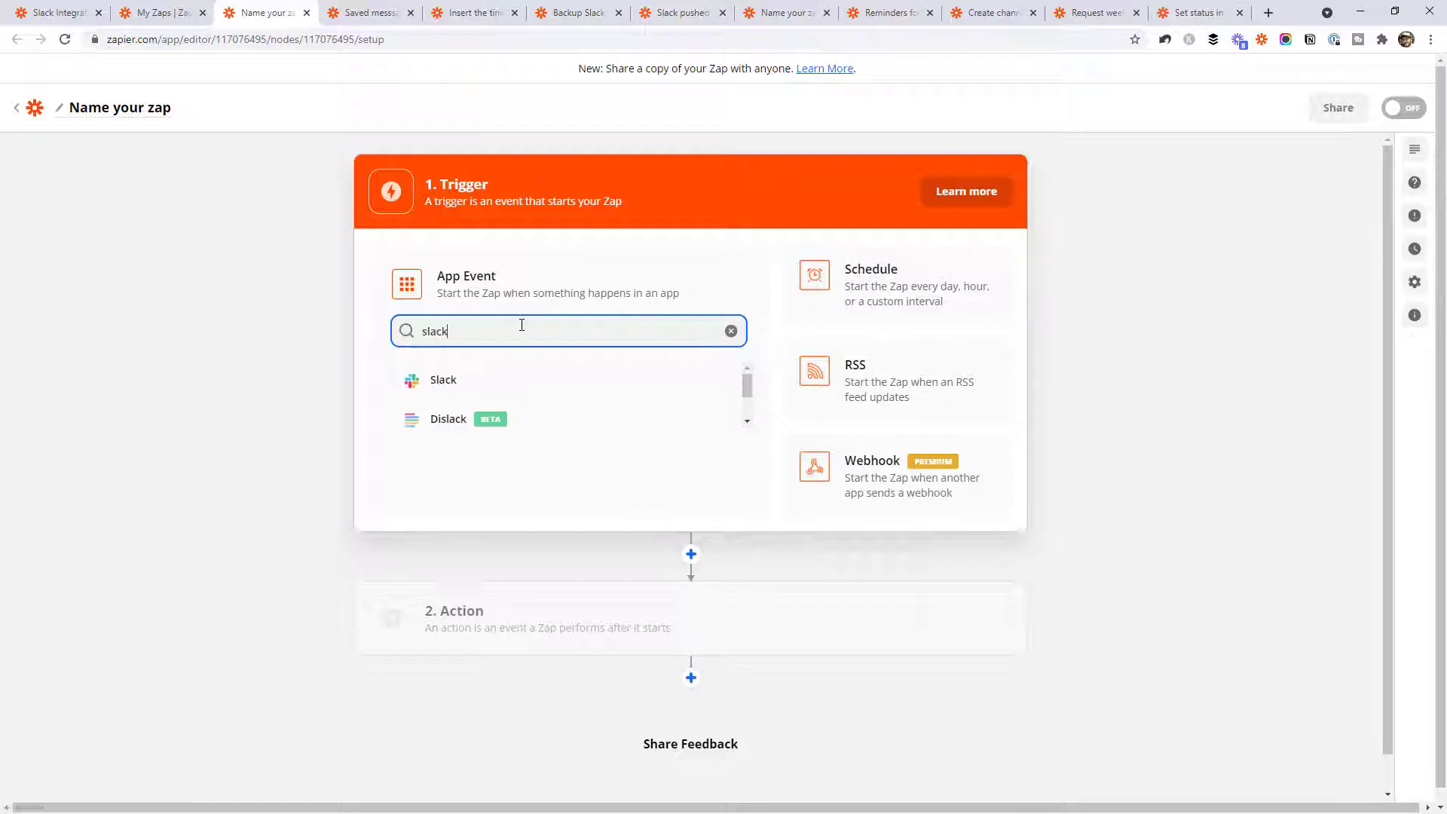
click(490, 389)
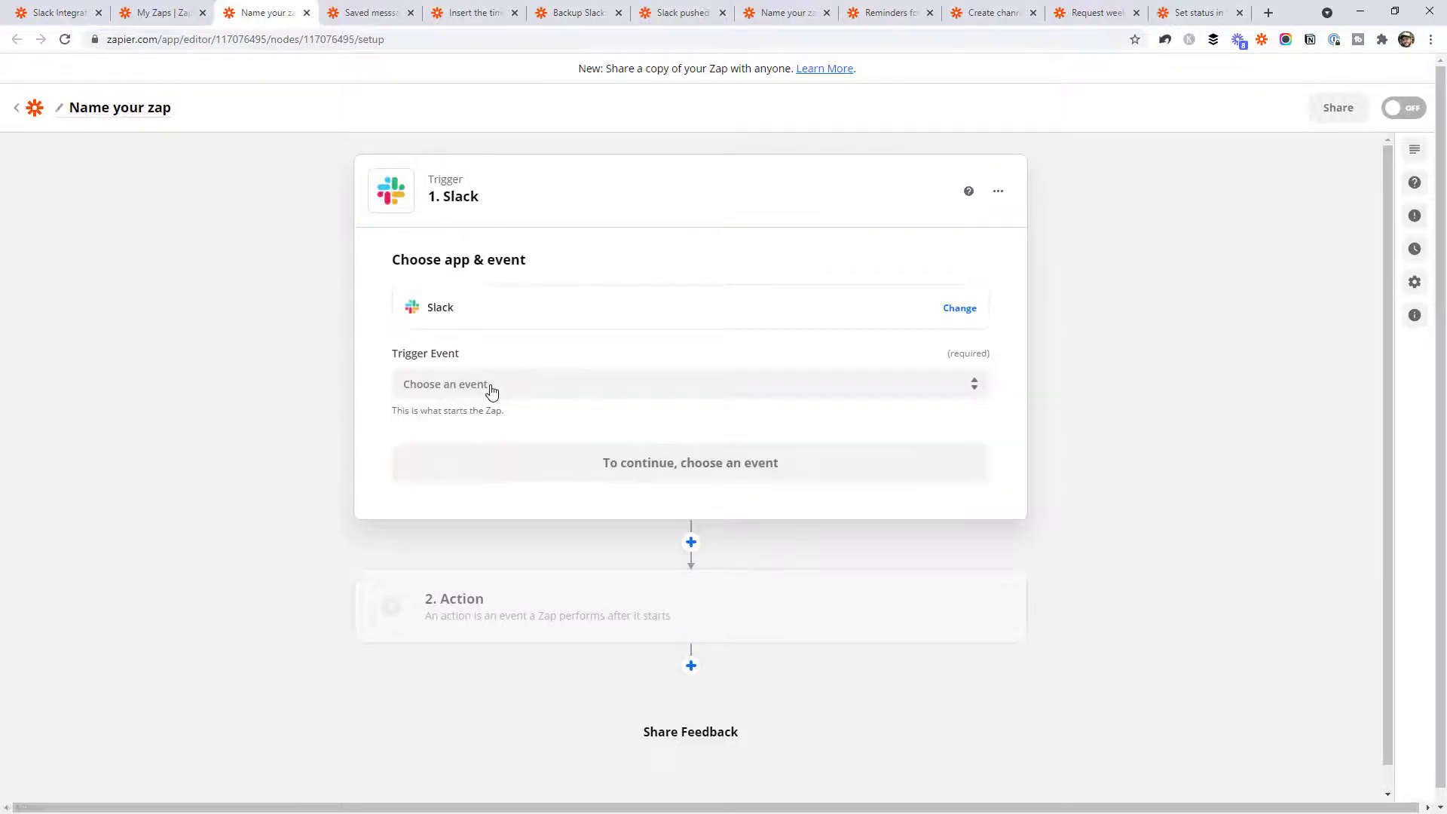
click(490, 388)
click(494, 569)
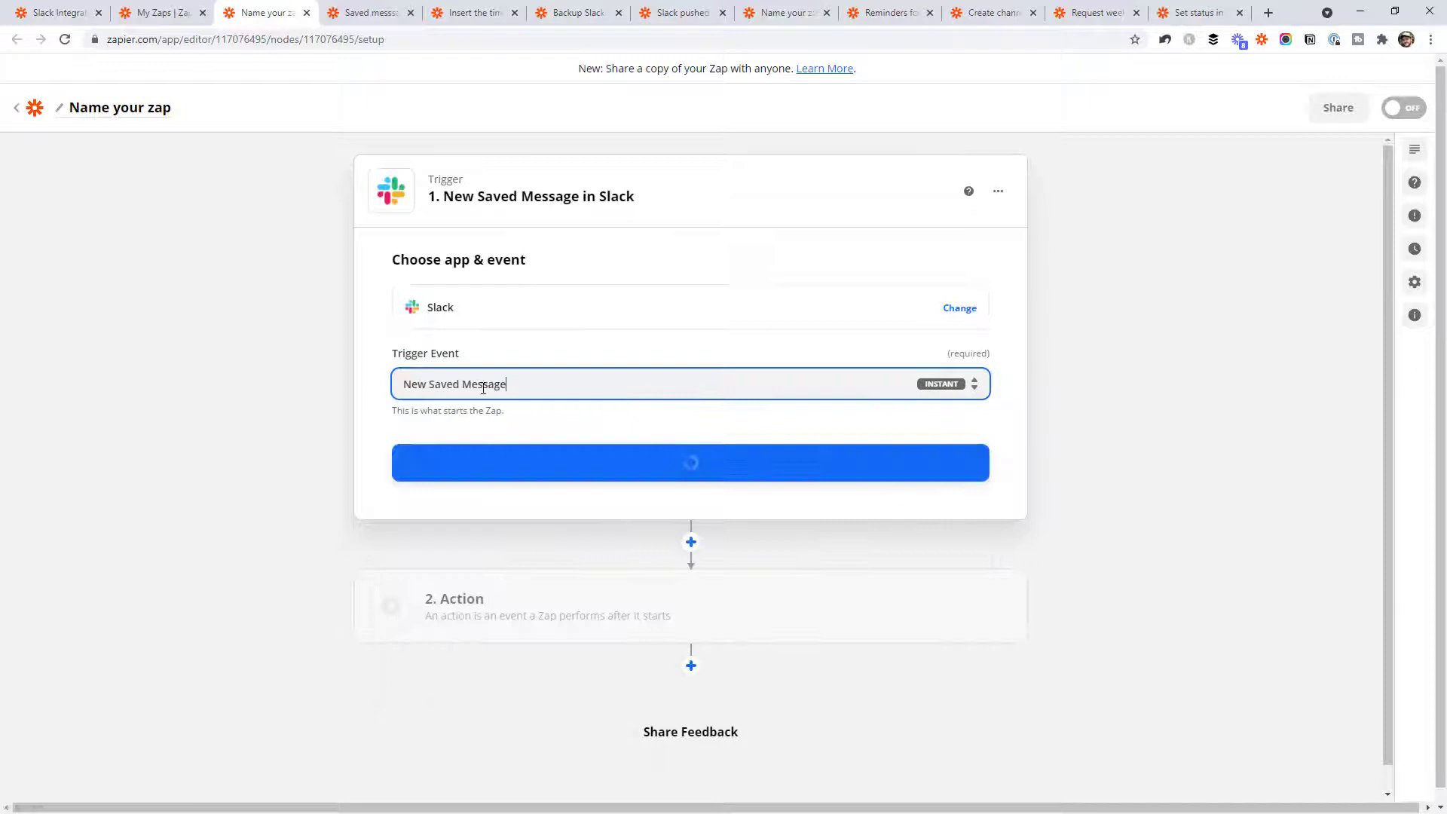
click(552, 473)
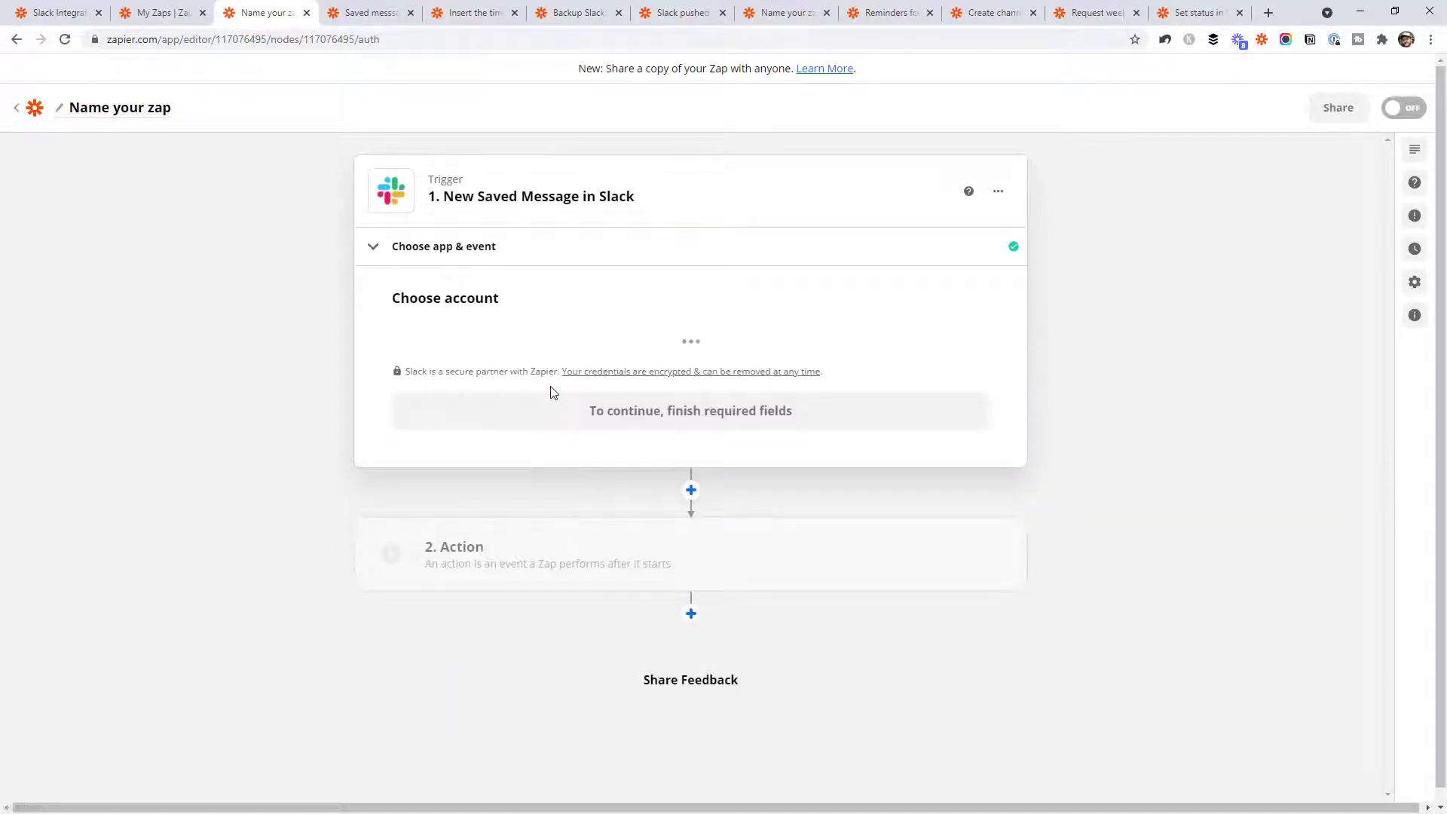
- Connect the Slack workspace account to the trigger
click(565, 358)
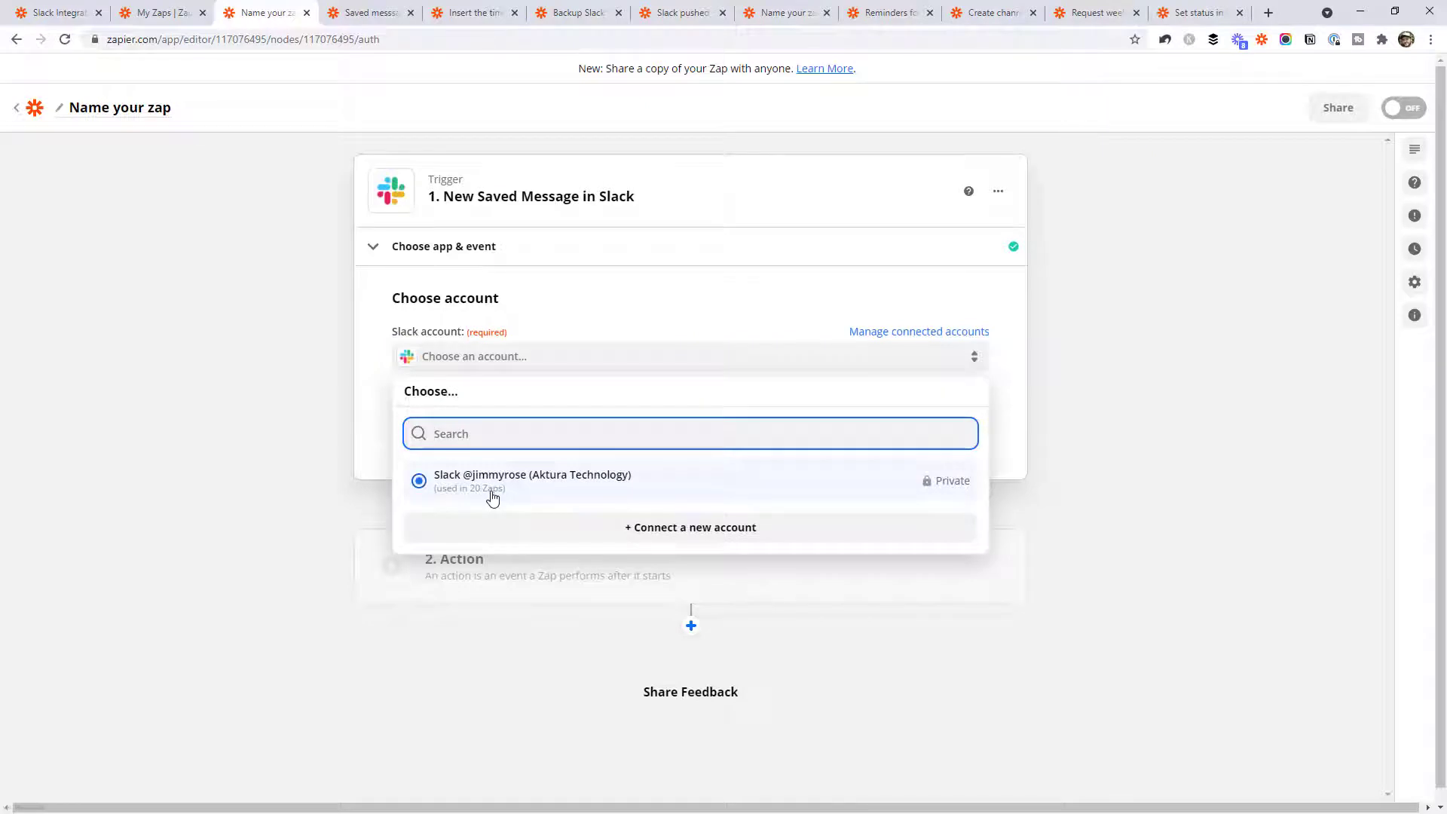
click(1072, 465)
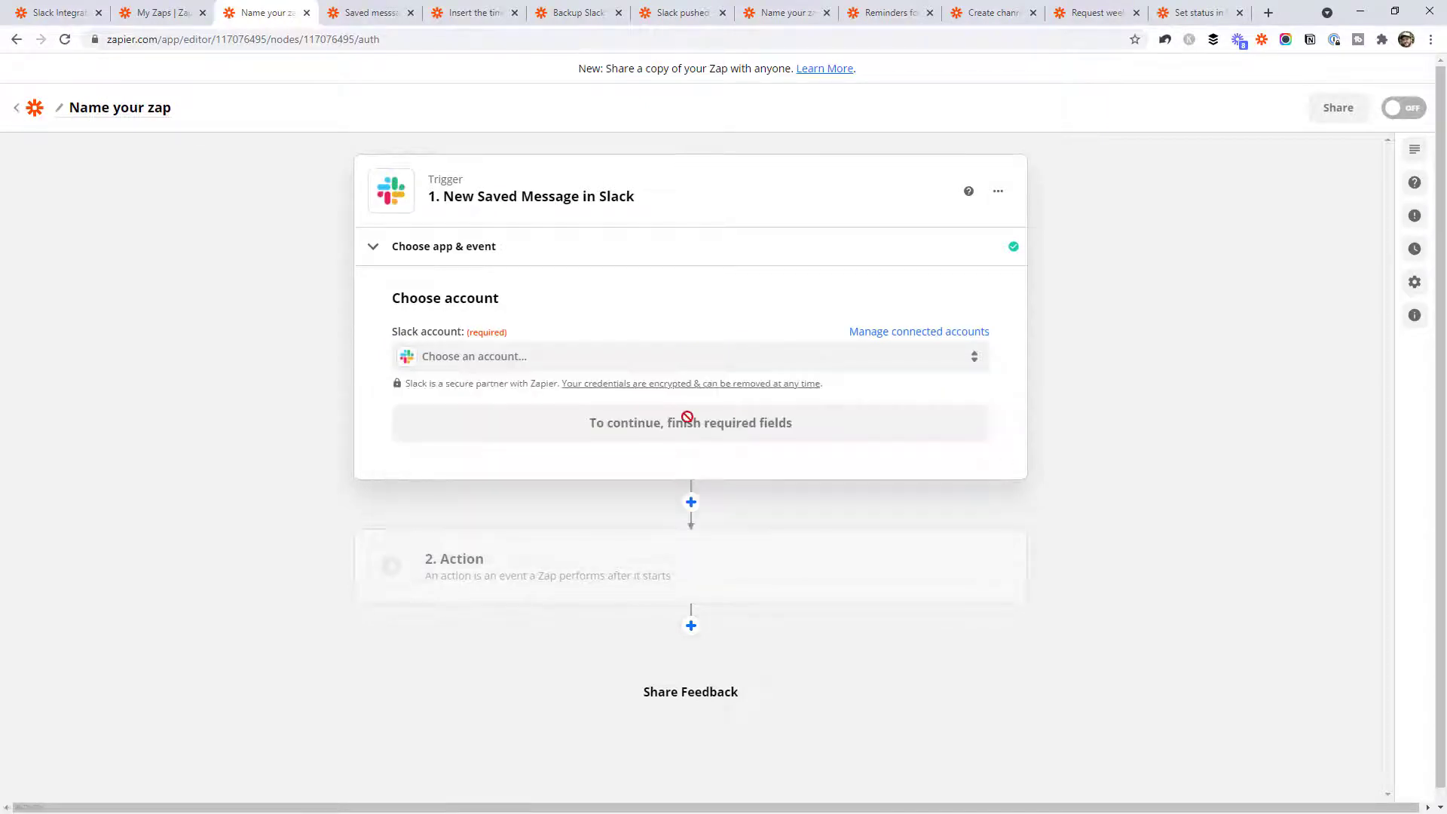
click(609, 368)
click(558, 490)
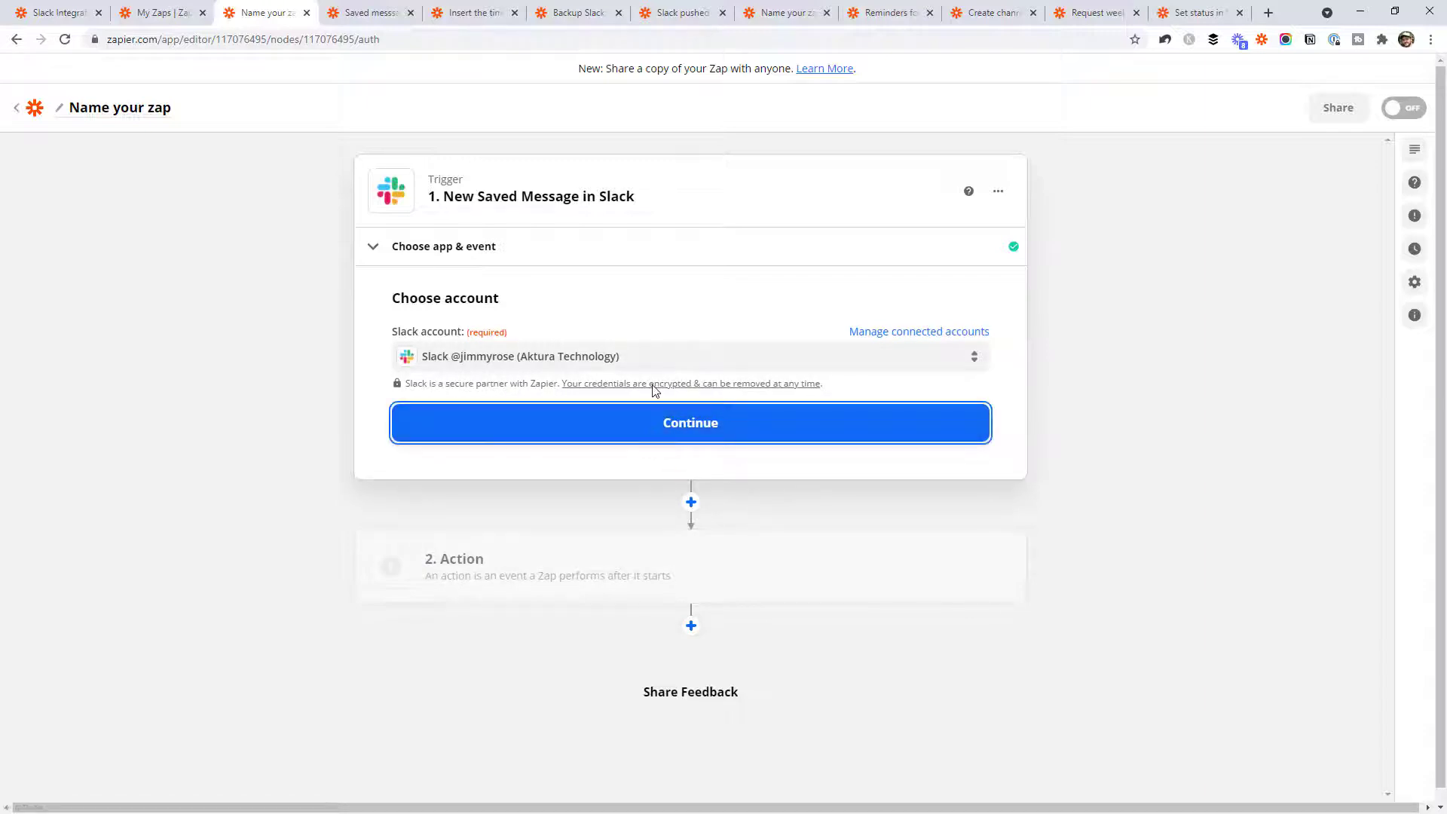
key(Return)
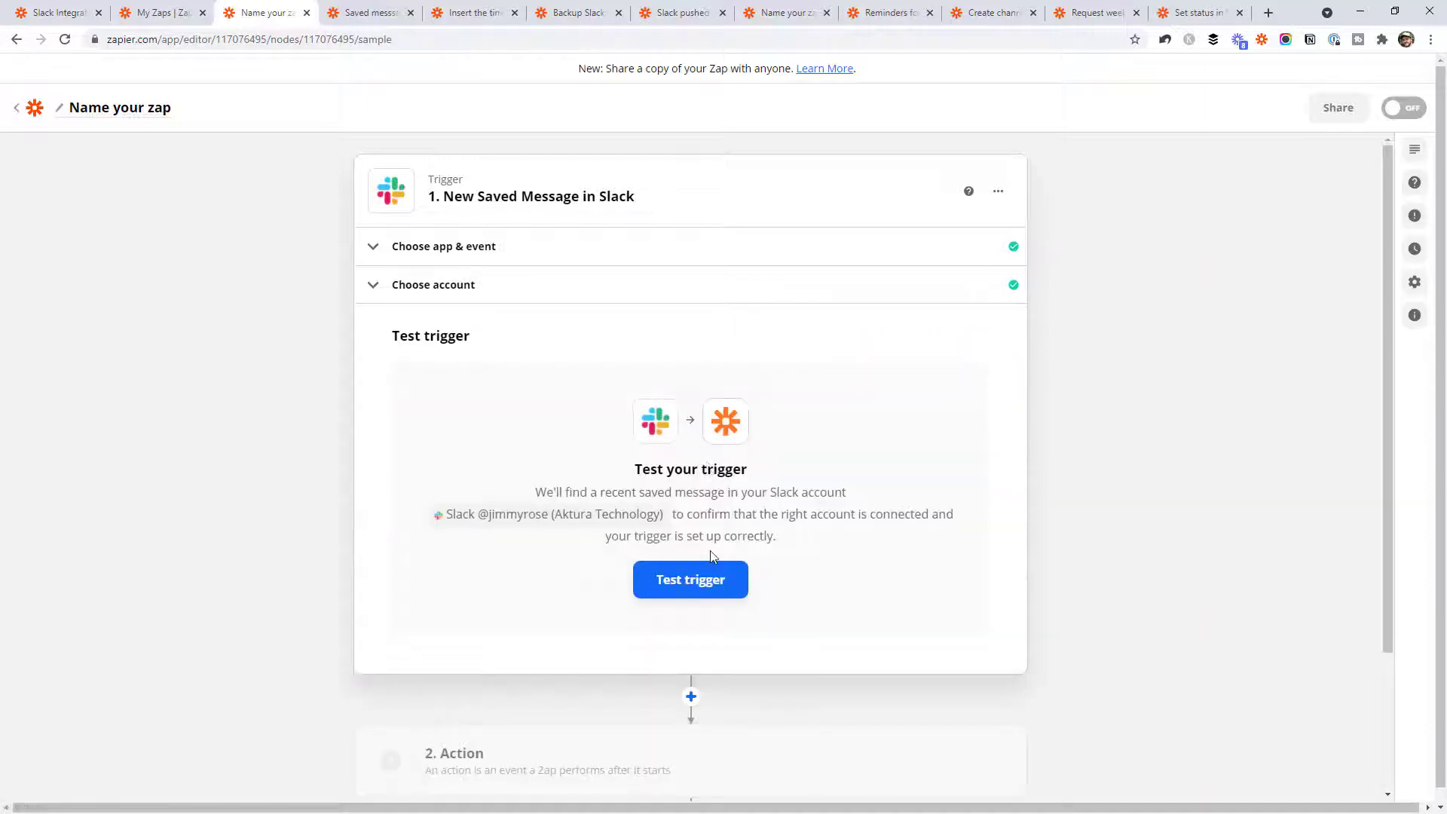
- Test the trigger to fetch a saved message and move to the action step
click(703, 585)
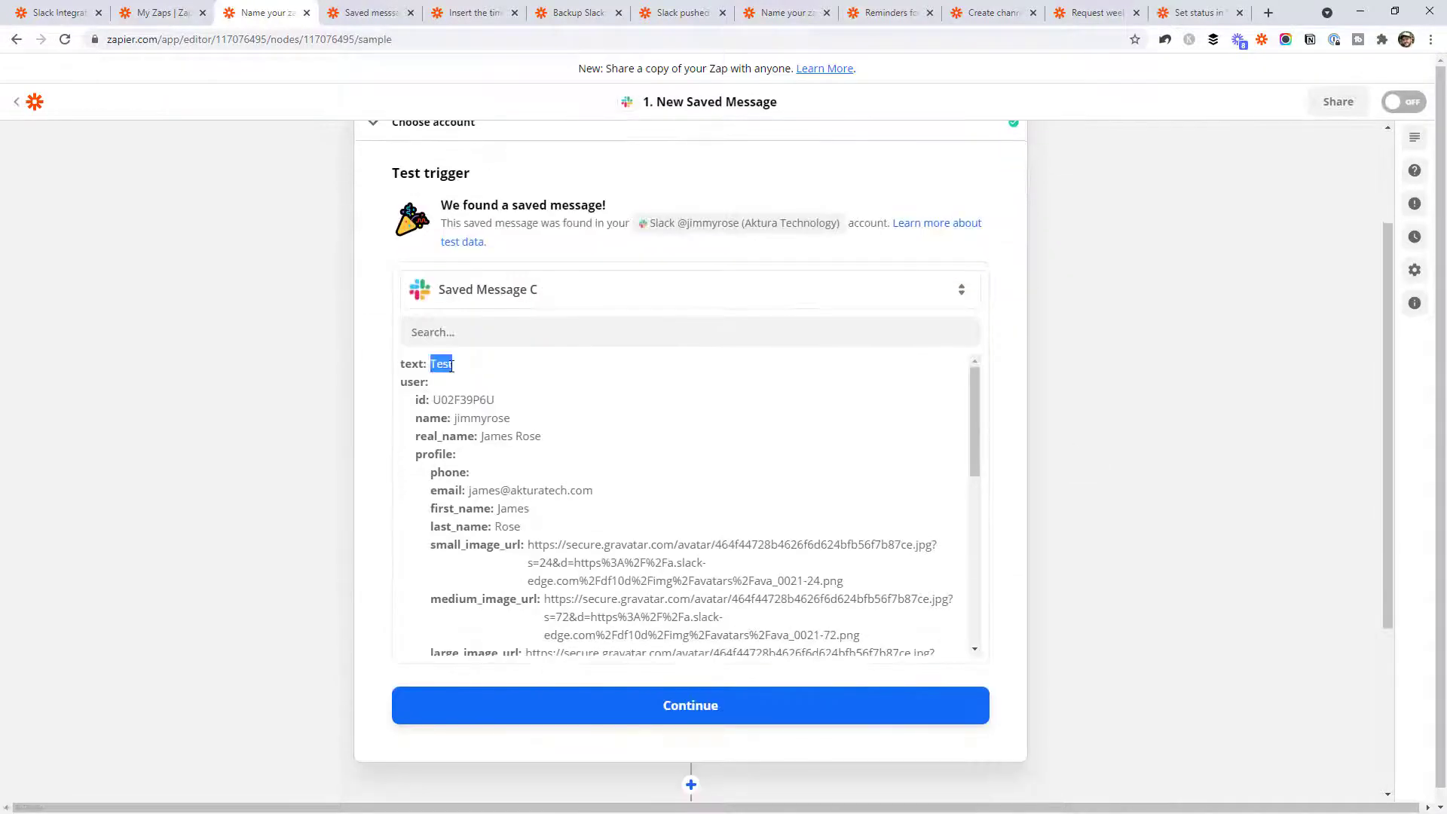
scroll(1134, 414, down, 2)
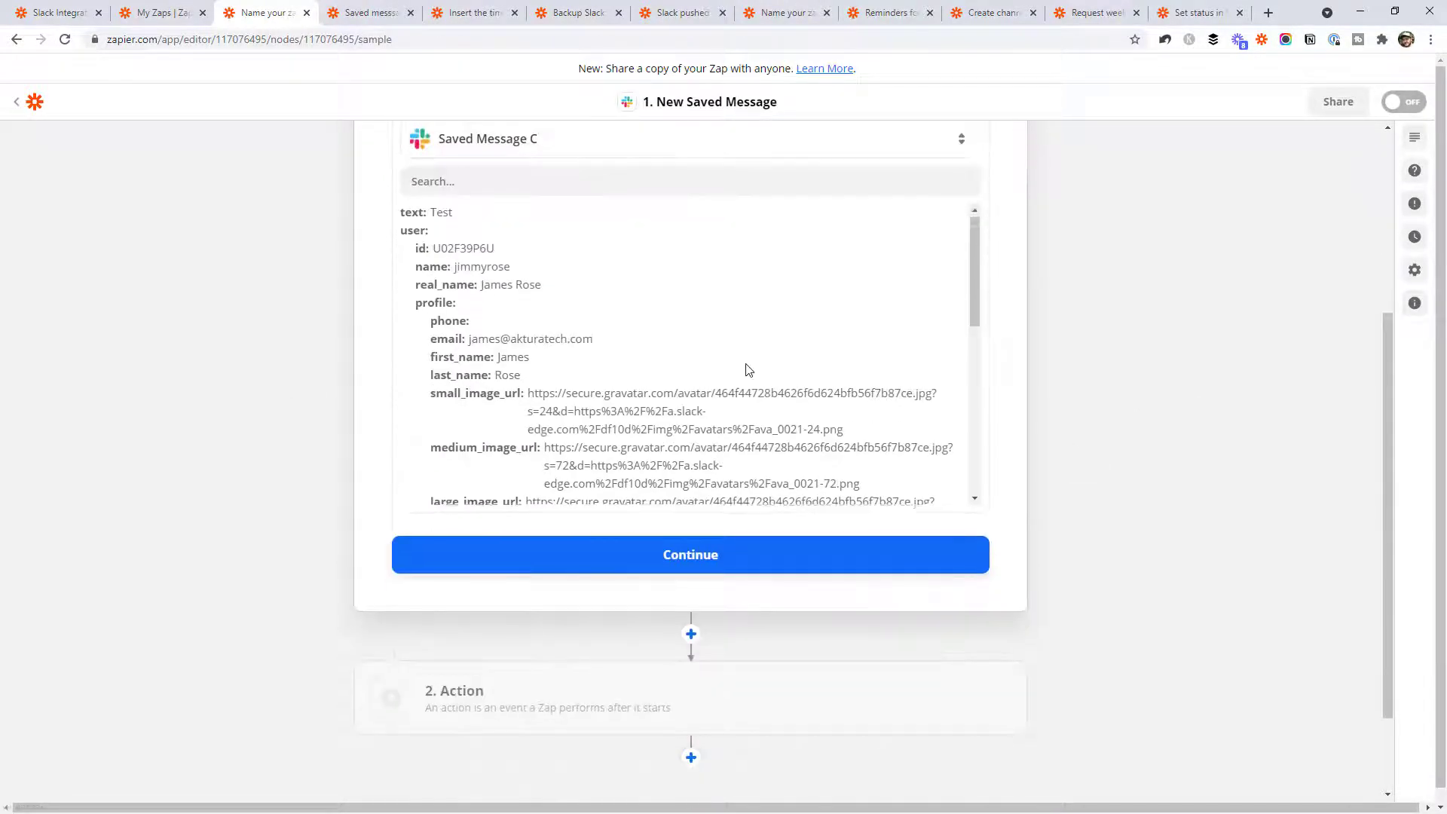
scroll(689, 422, down, 3)
click(691, 557)
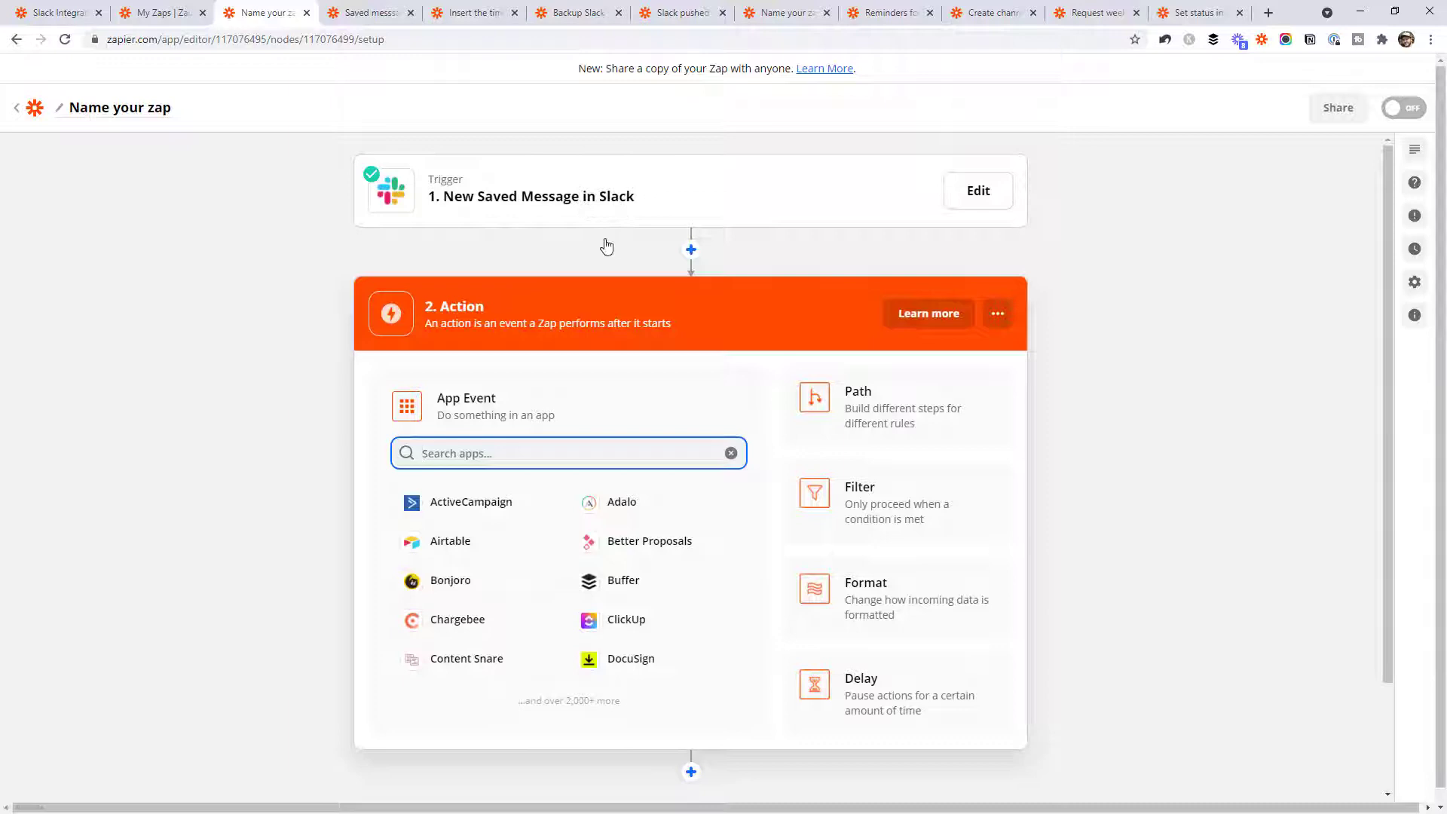
- Set the action app to Evernote with the Append to Note event
text(ever)
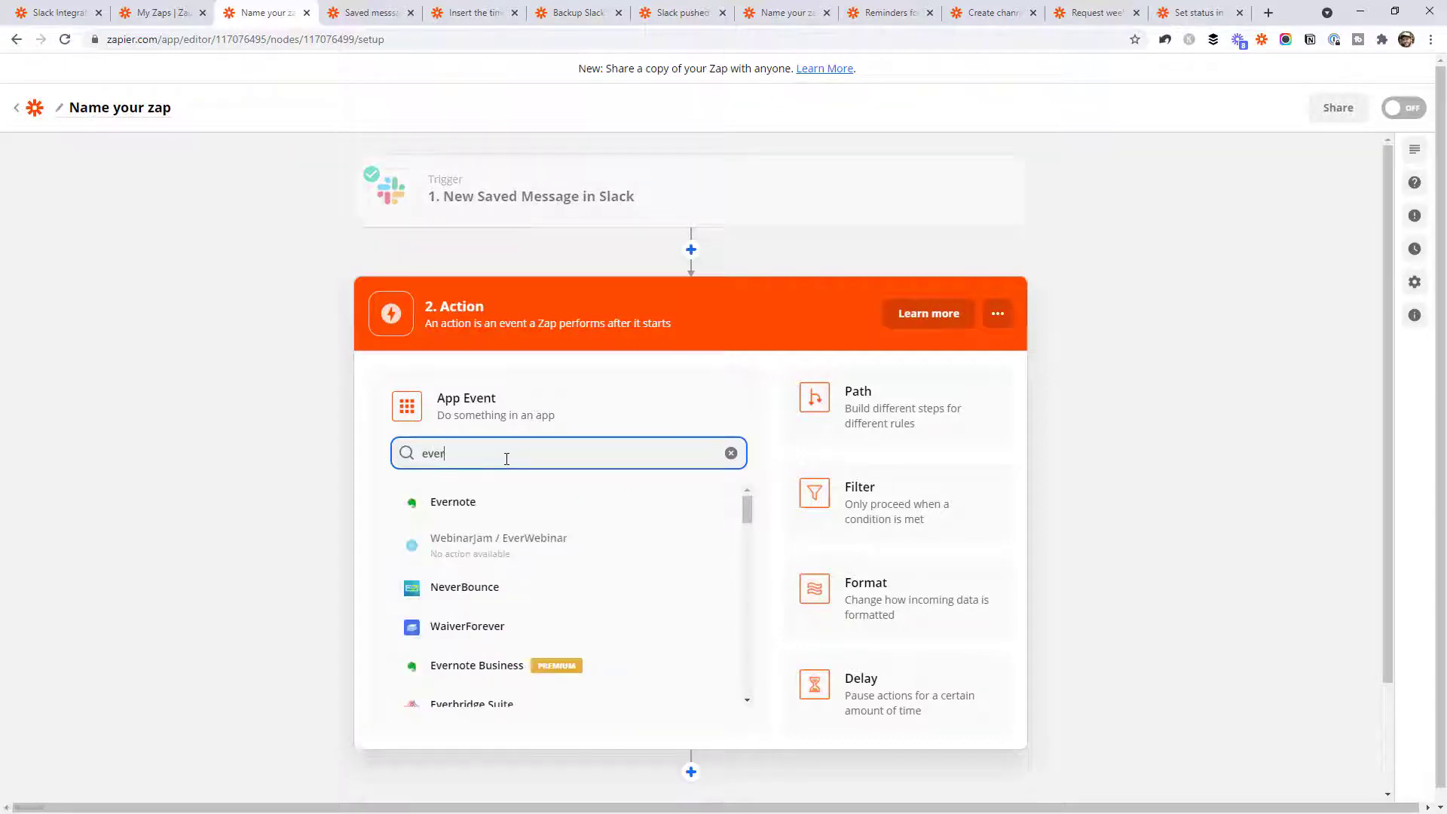
click(503, 500)
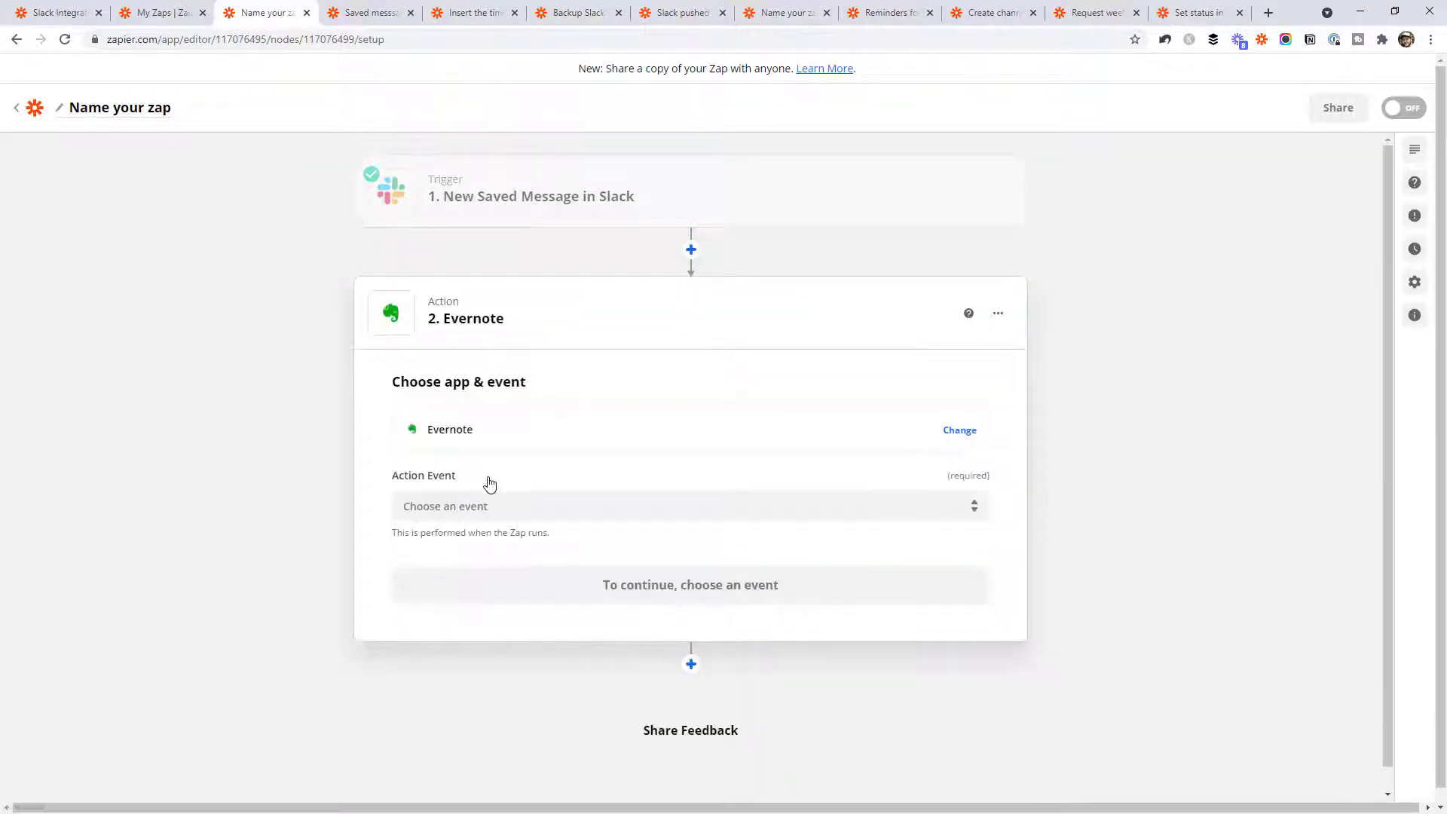
click(475, 507)
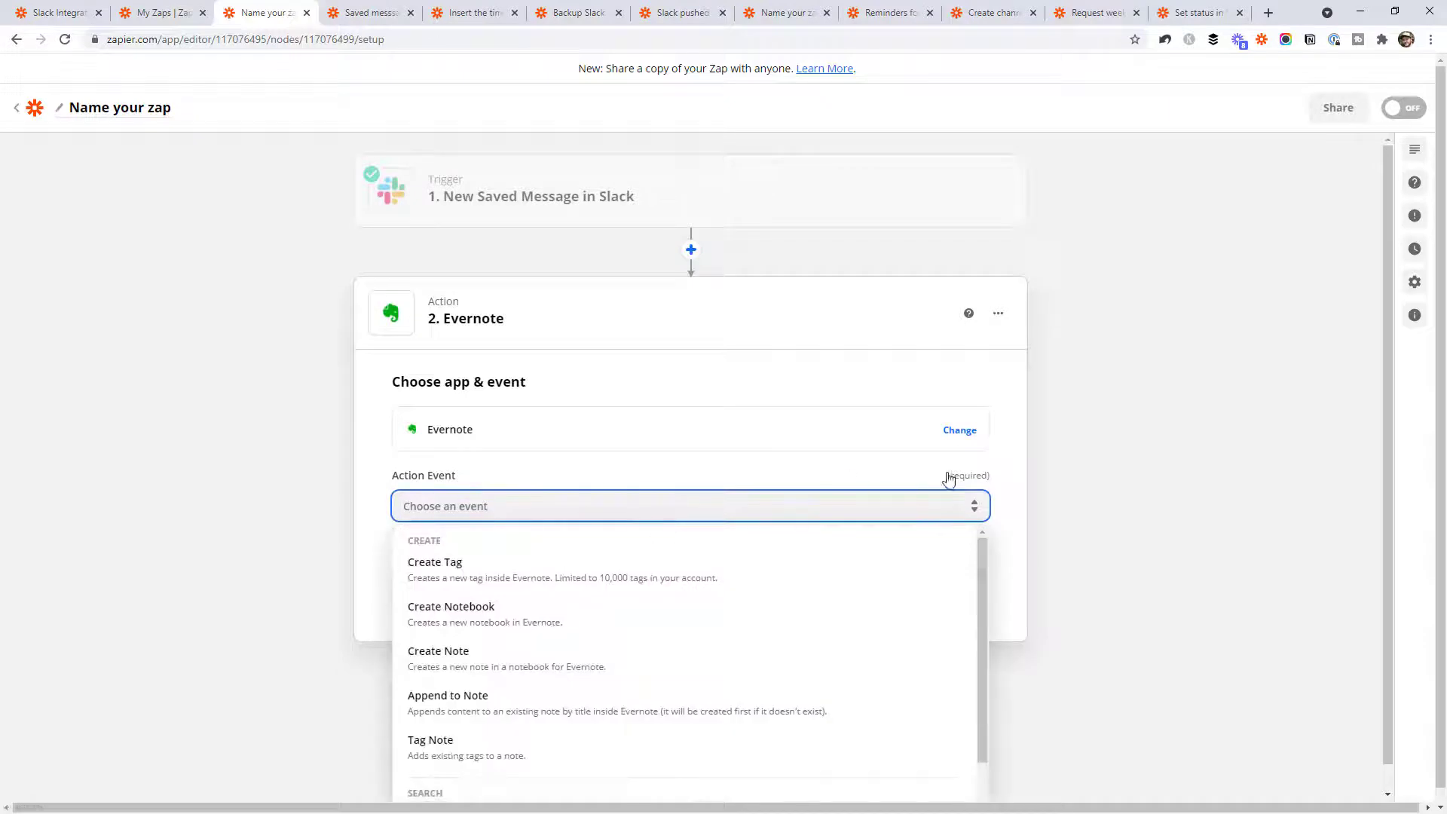
scroll(1046, 485, down, 1)
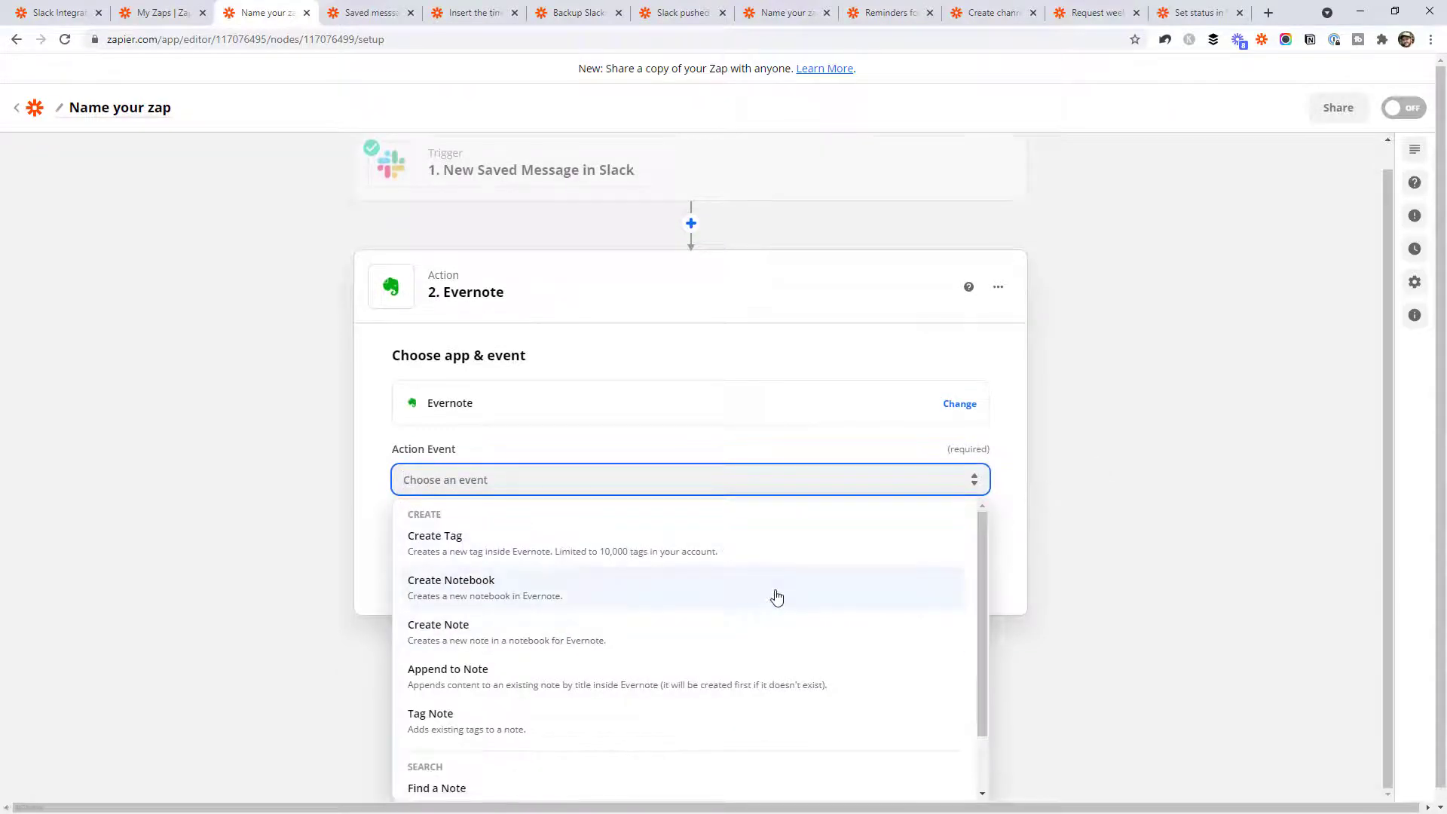
scroll(776, 596, down, 2)
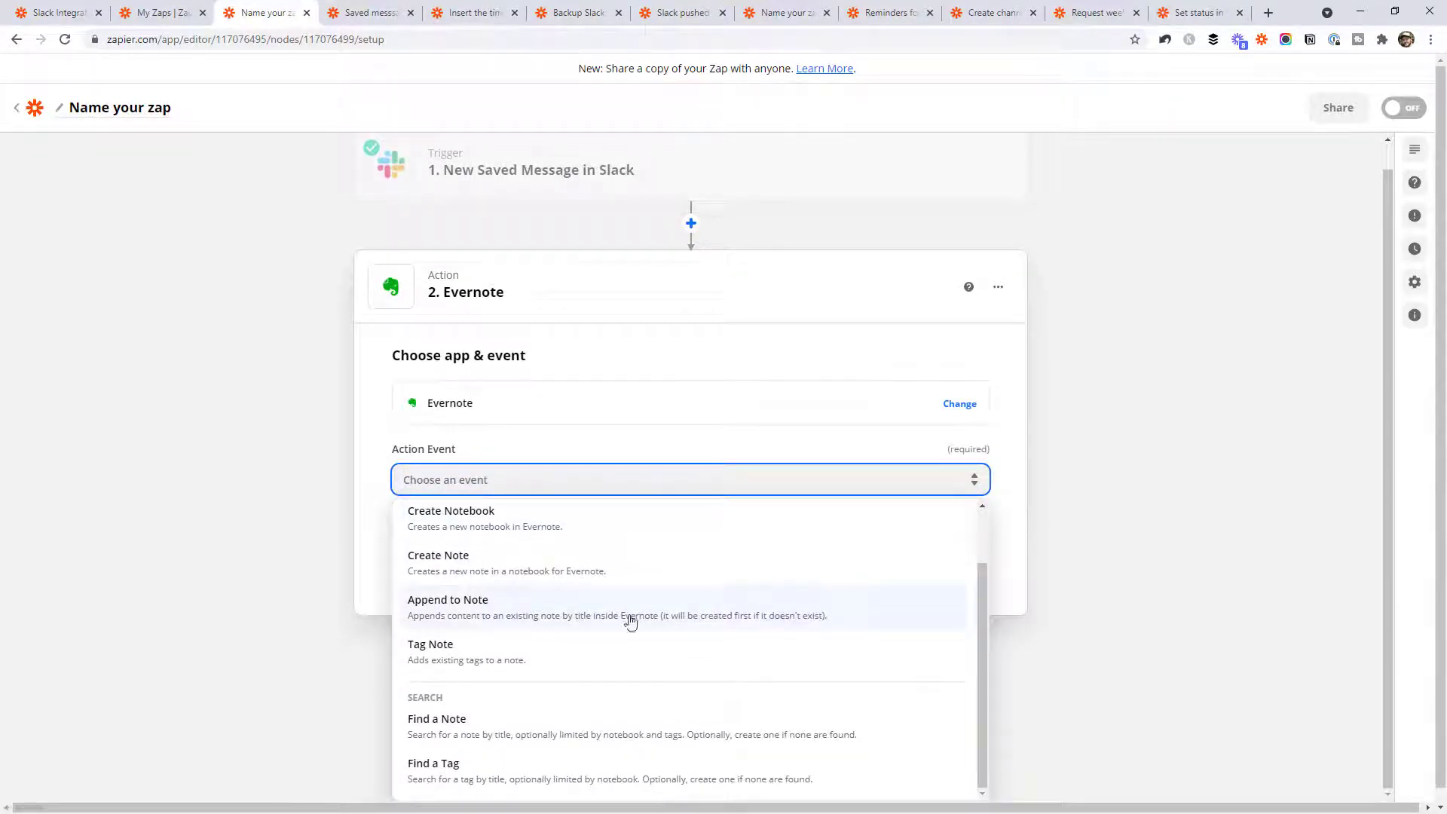
click(468, 609)
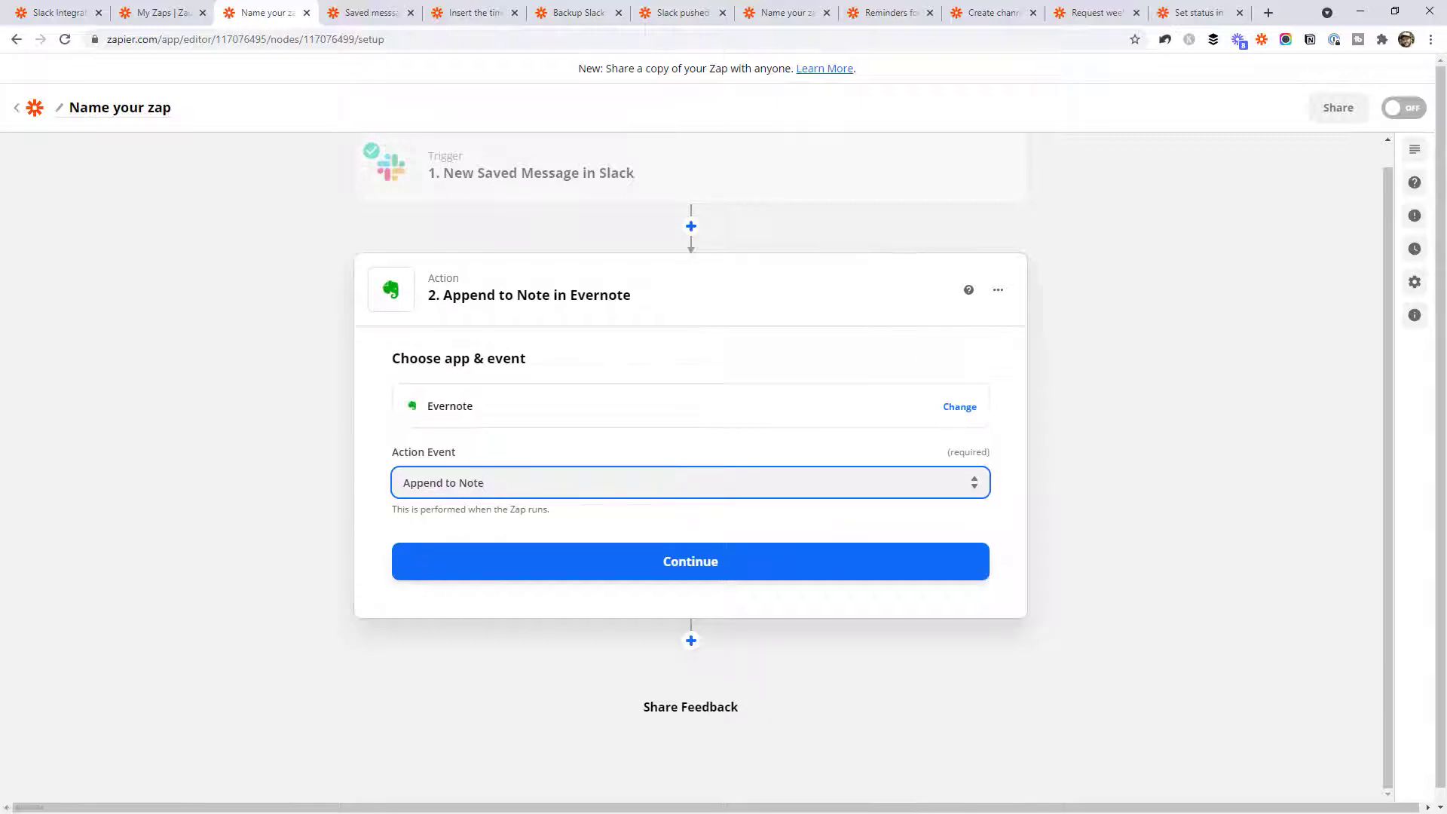
click(600, 563)
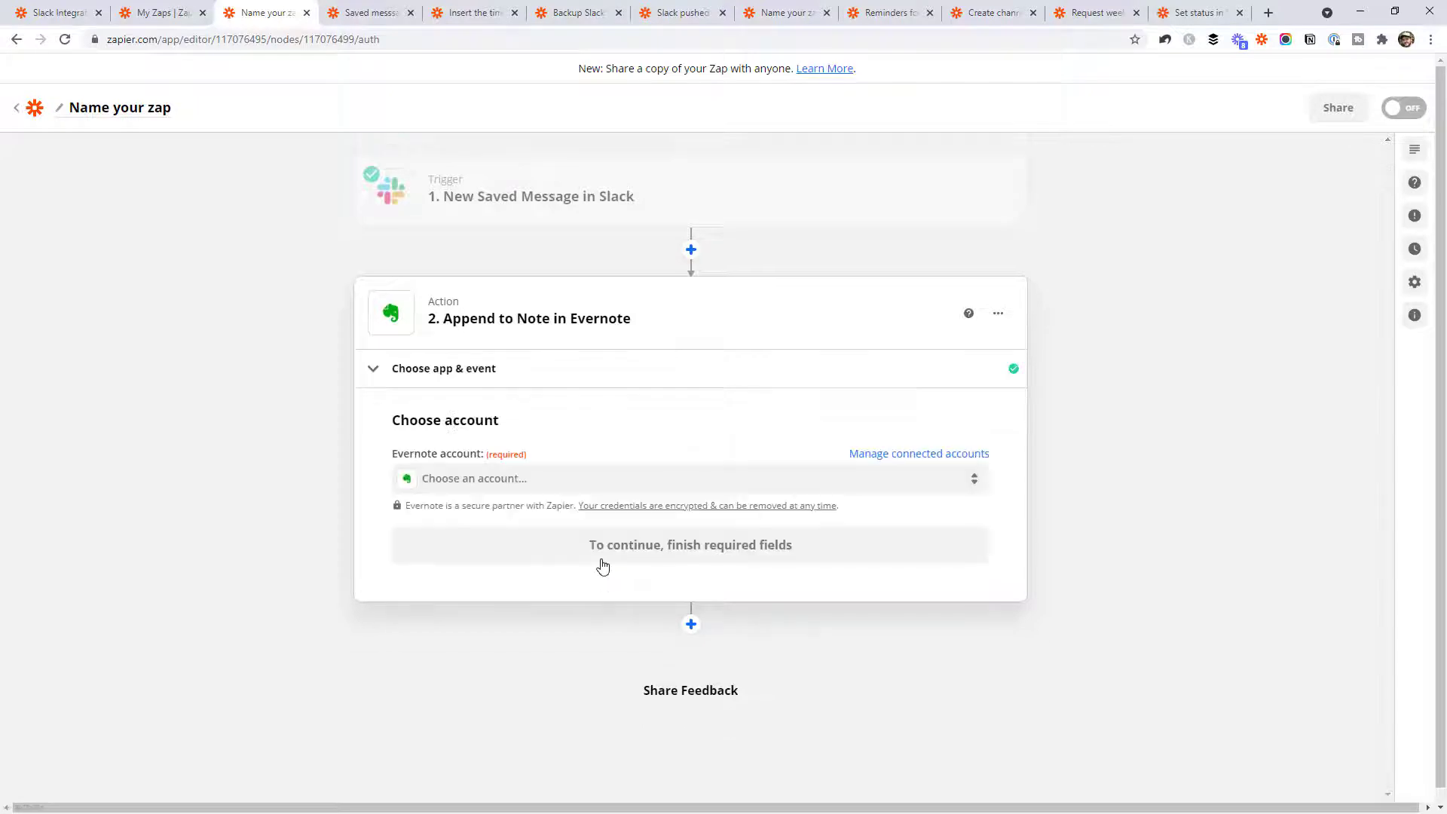
- Connect the Evernote account and choose its default notebook
click(589, 483)
click(515, 614)
click(553, 554)
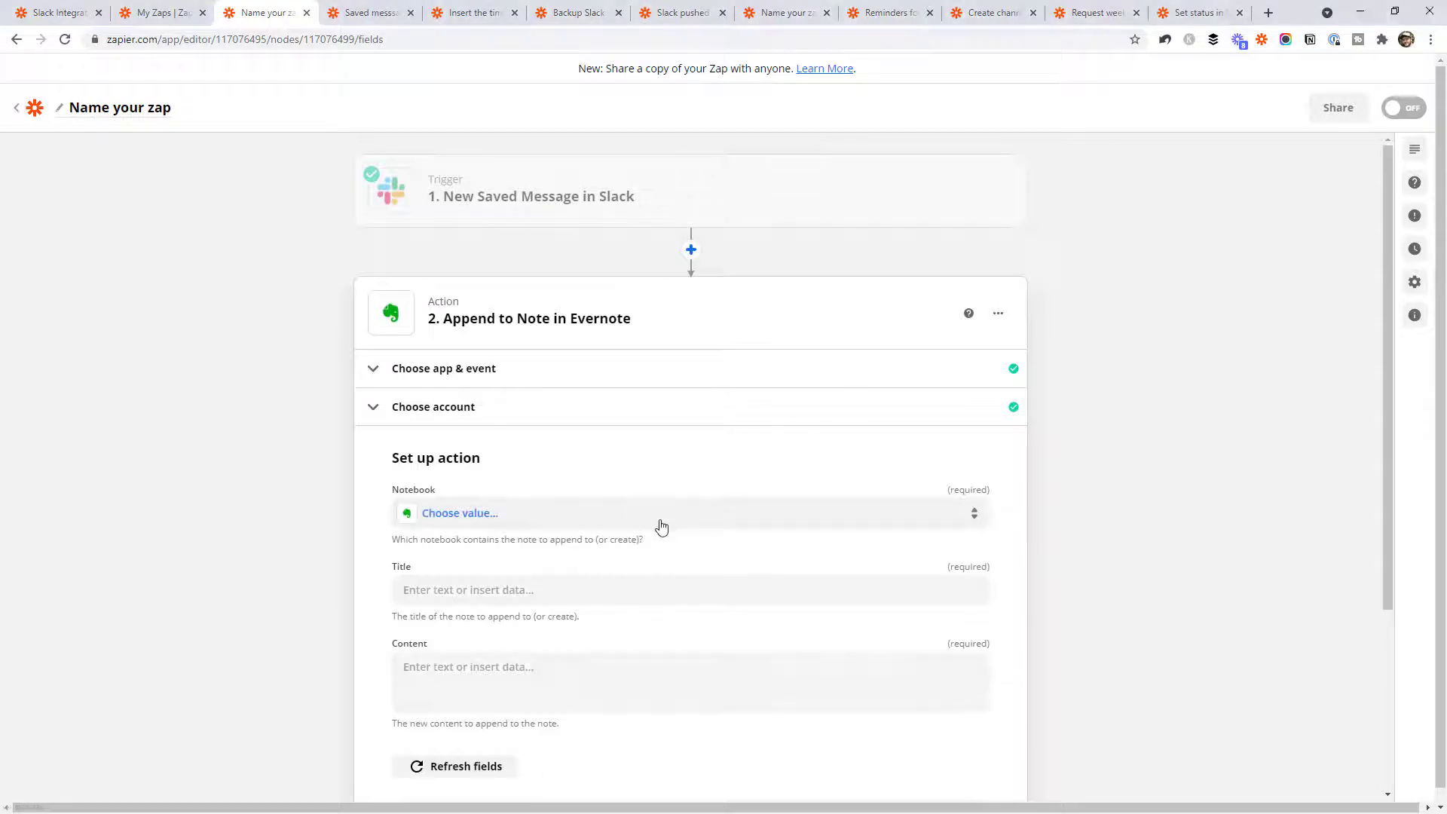
click(661, 521)
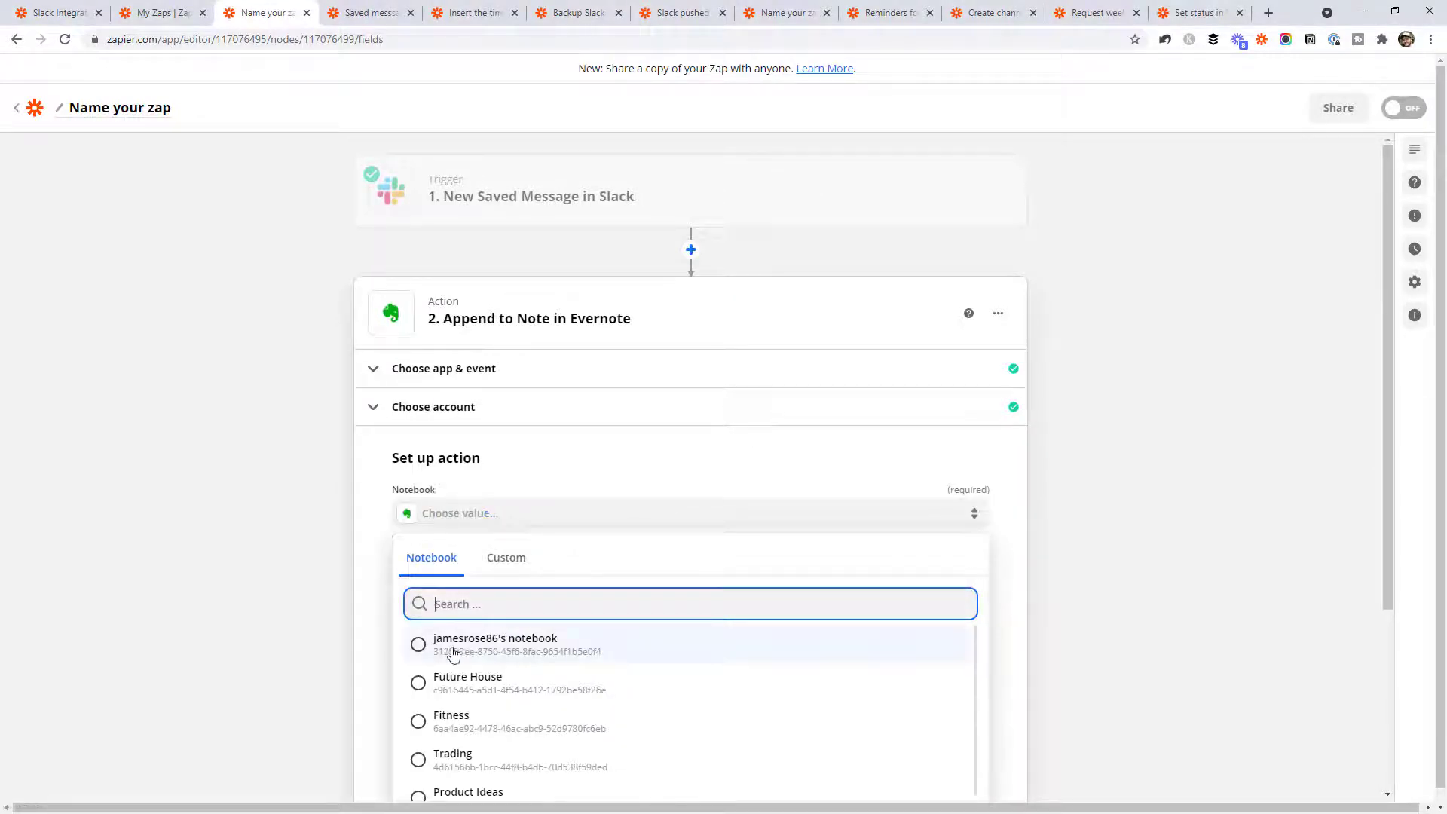
click(454, 653)
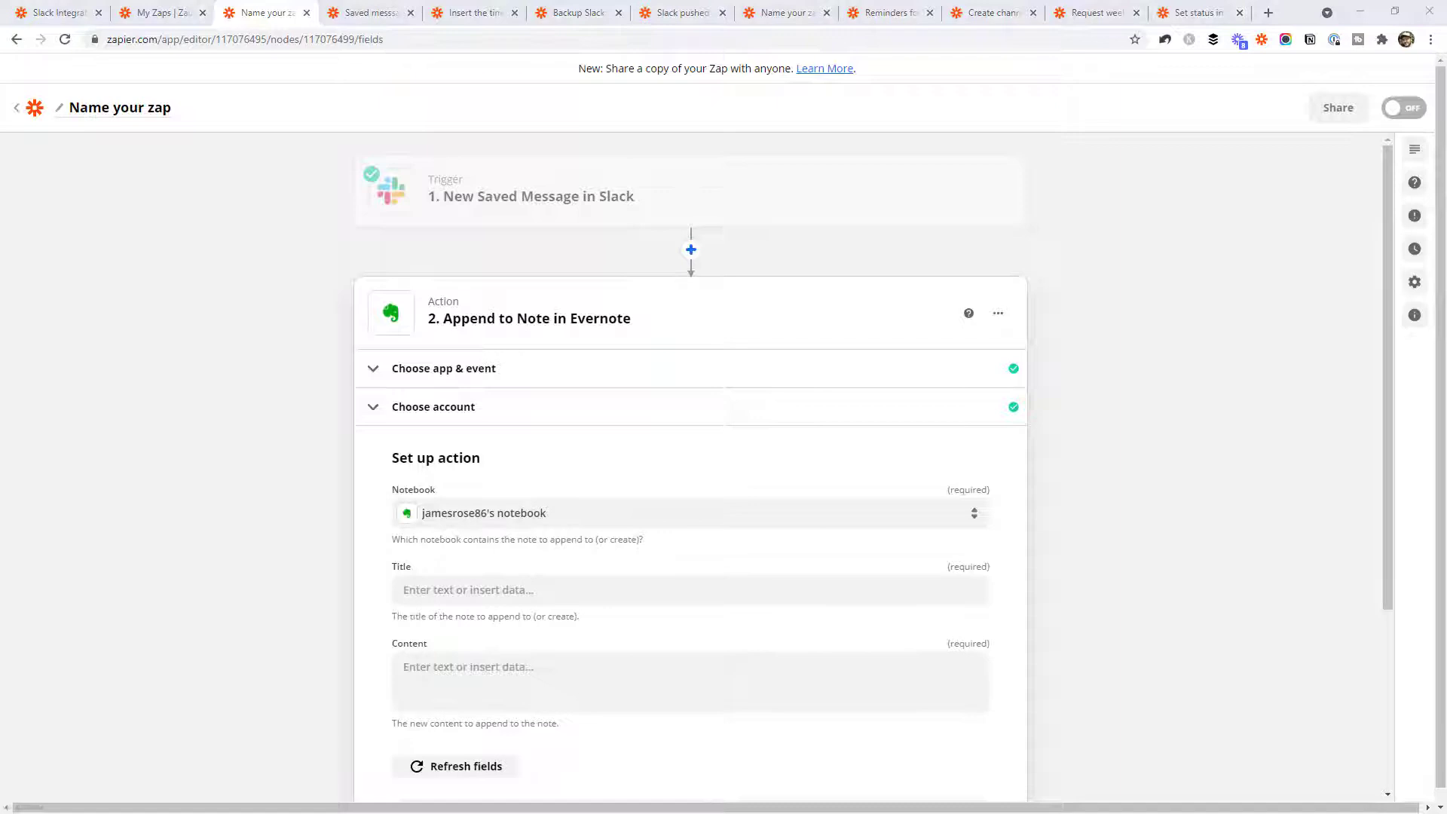
- Set the note Title to 'Slack Notes', copied from the Evernote note's title
key(alt+Tab)
drag(695, 90, 573, 12)
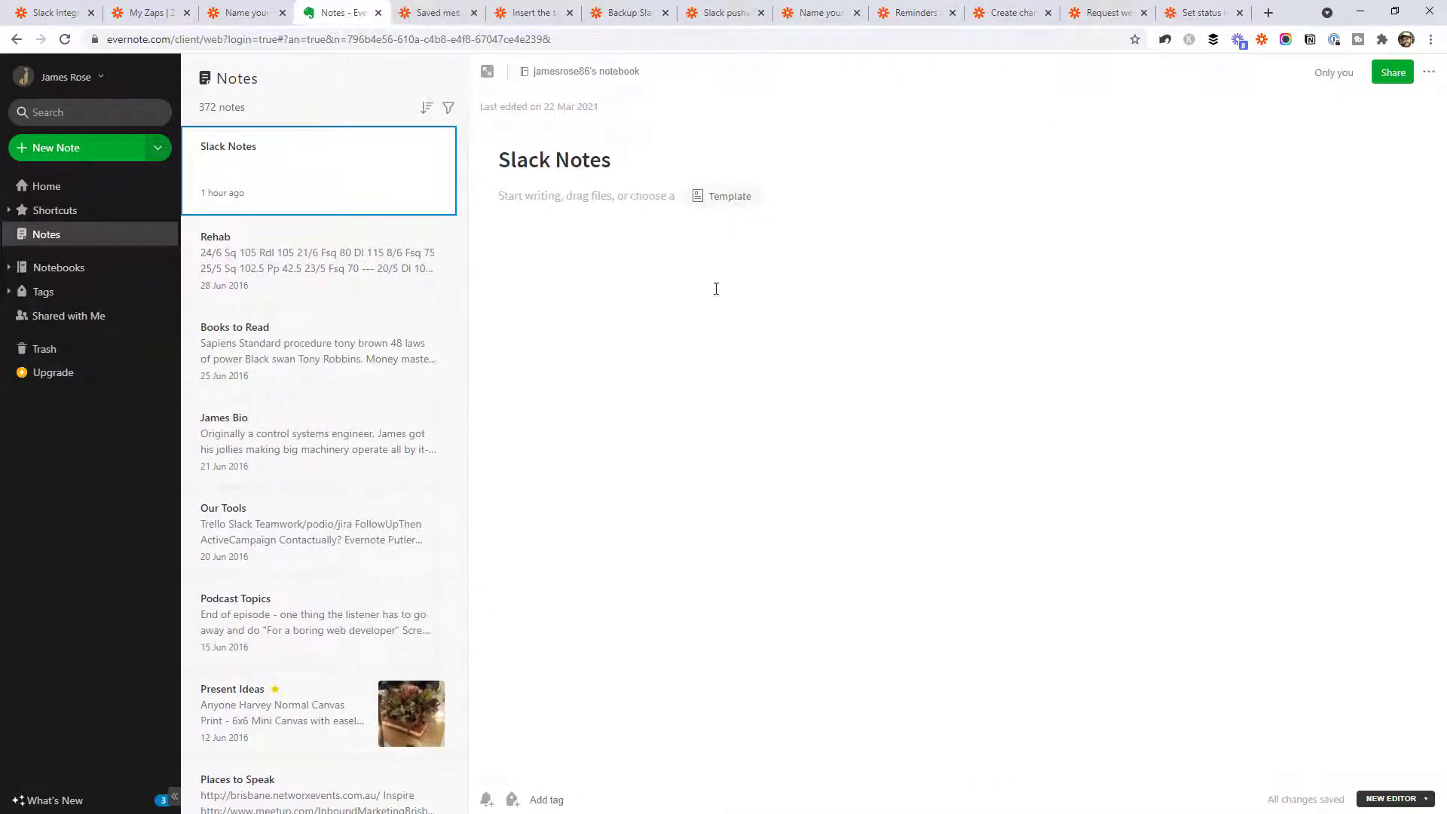
click(503, 159)
drag(618, 159, 478, 158)
key(ctrl+c)
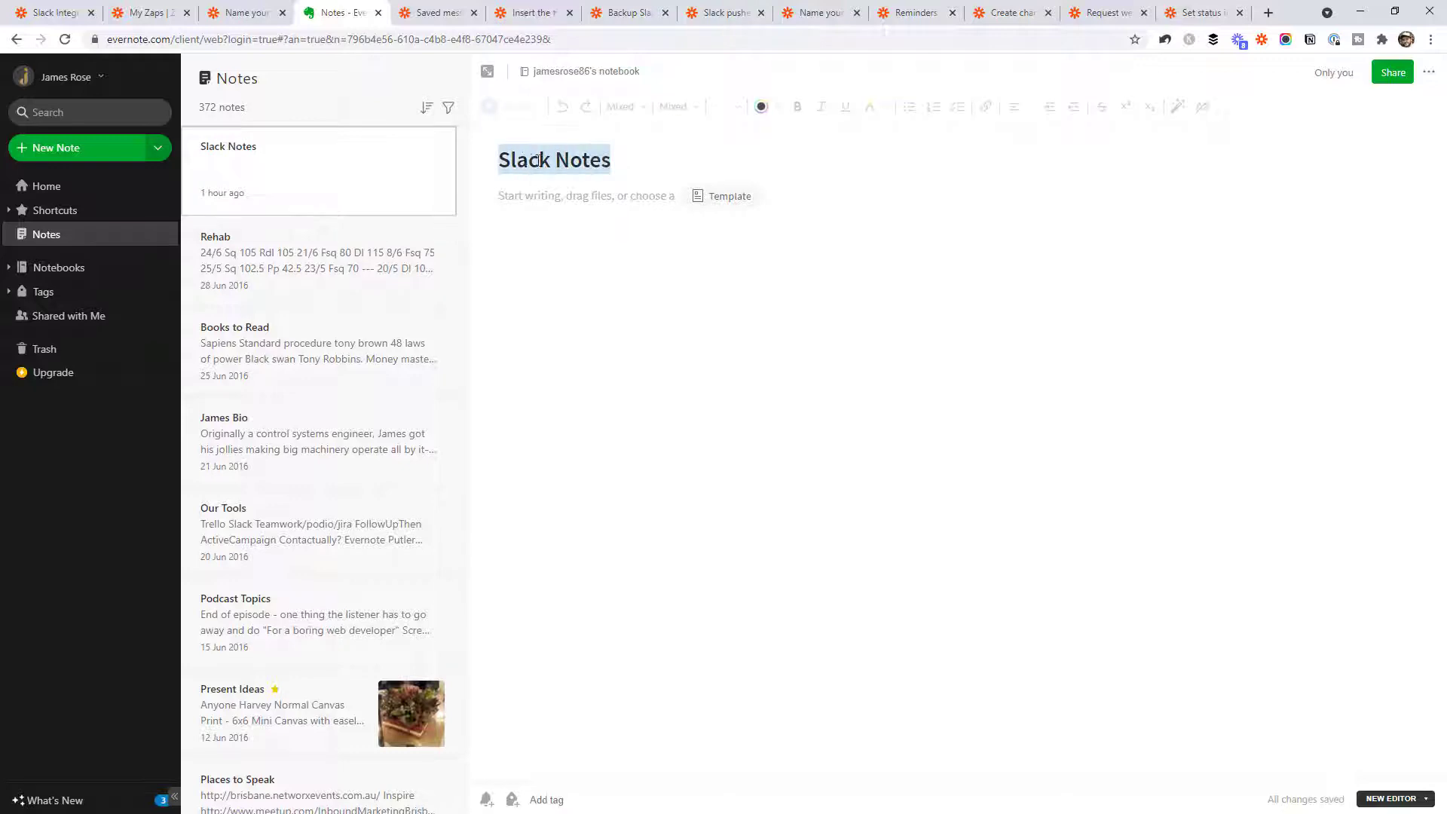
click(245, 12)
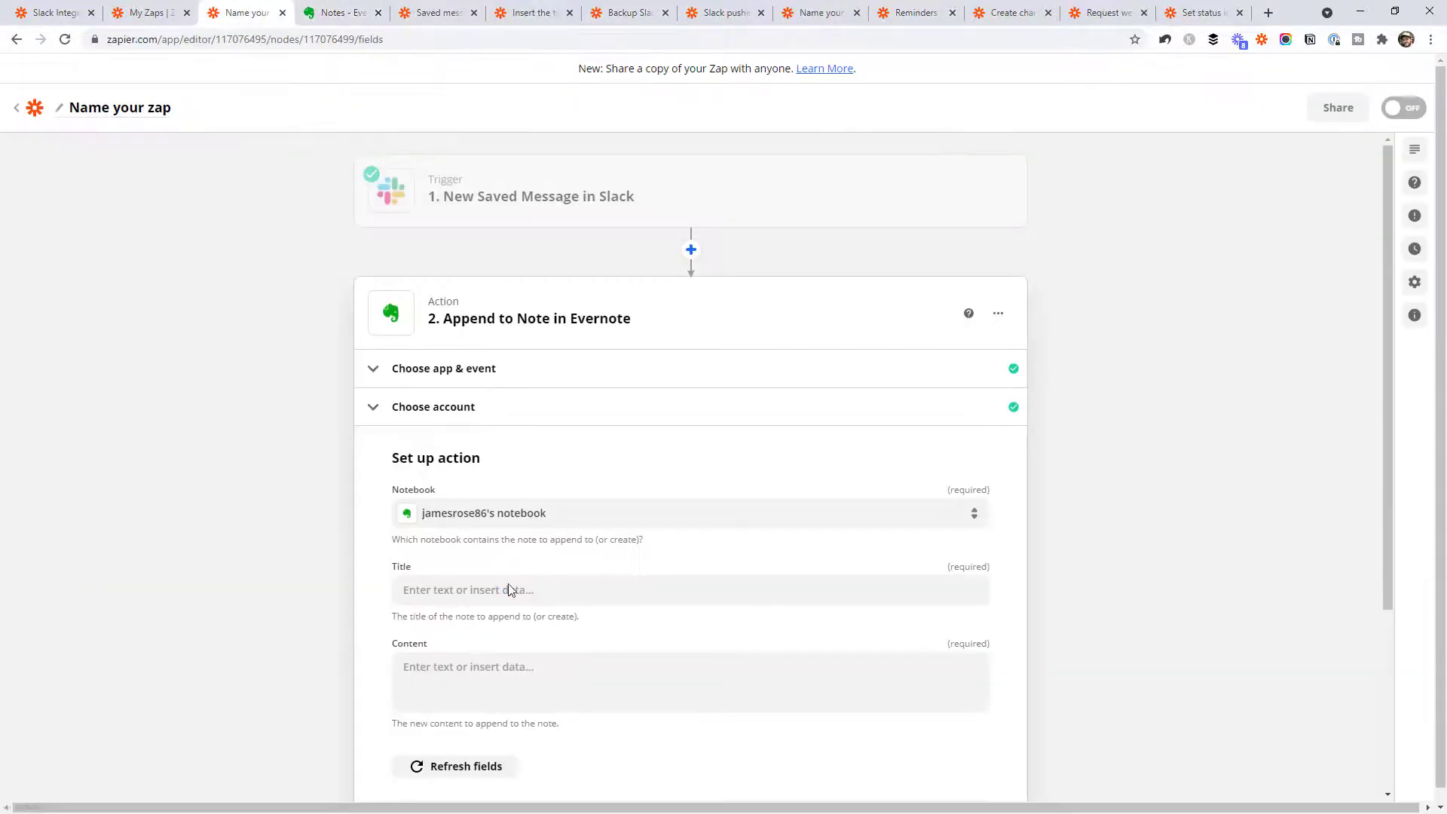
click(558, 588)
key(ctrl+v)
click(1054, 556)
- Start the Content with 'New' followed by the zap_meta_human_now run-time command
scroll(1053, 556, down, 3)
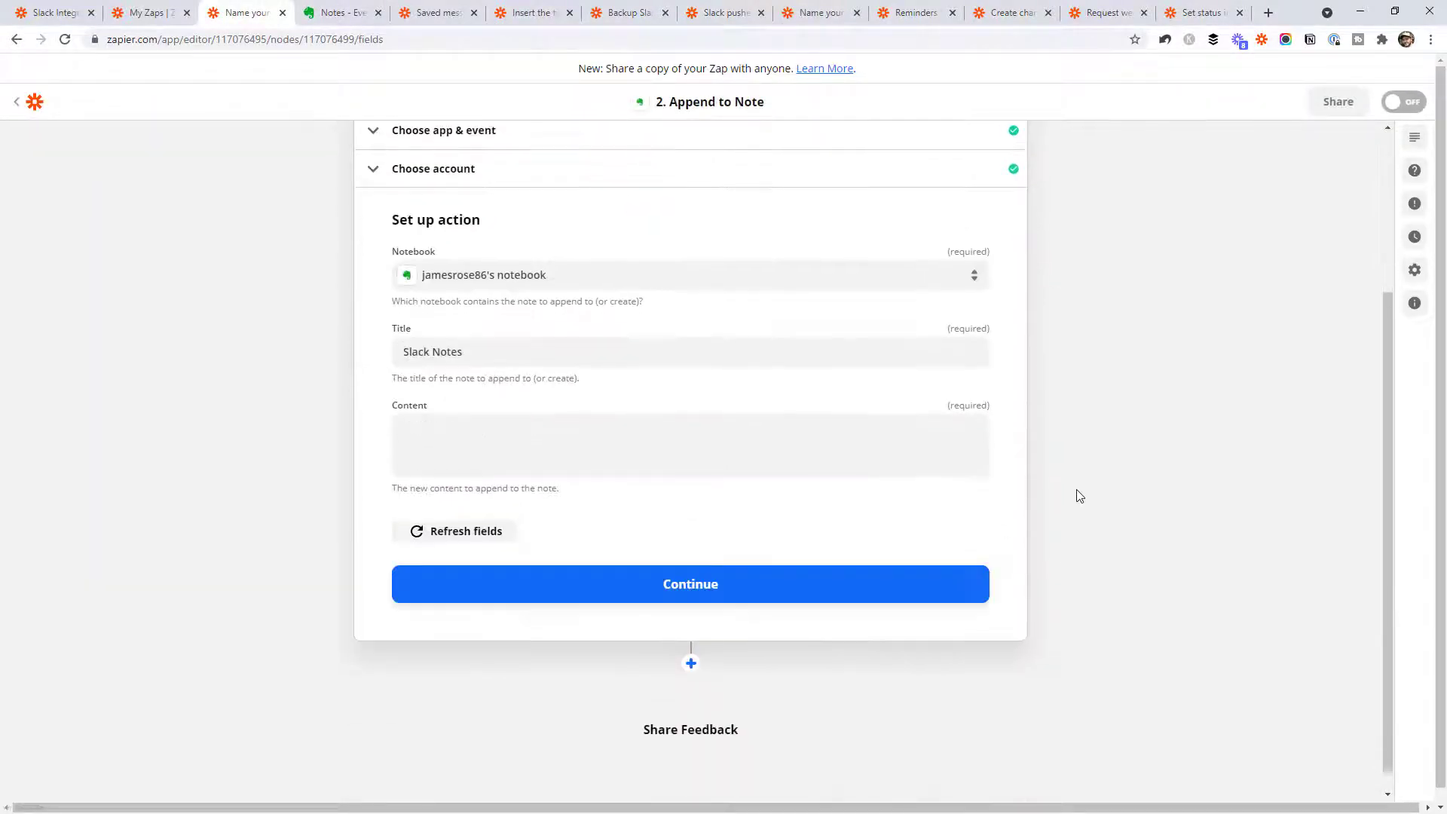
click(643, 436)
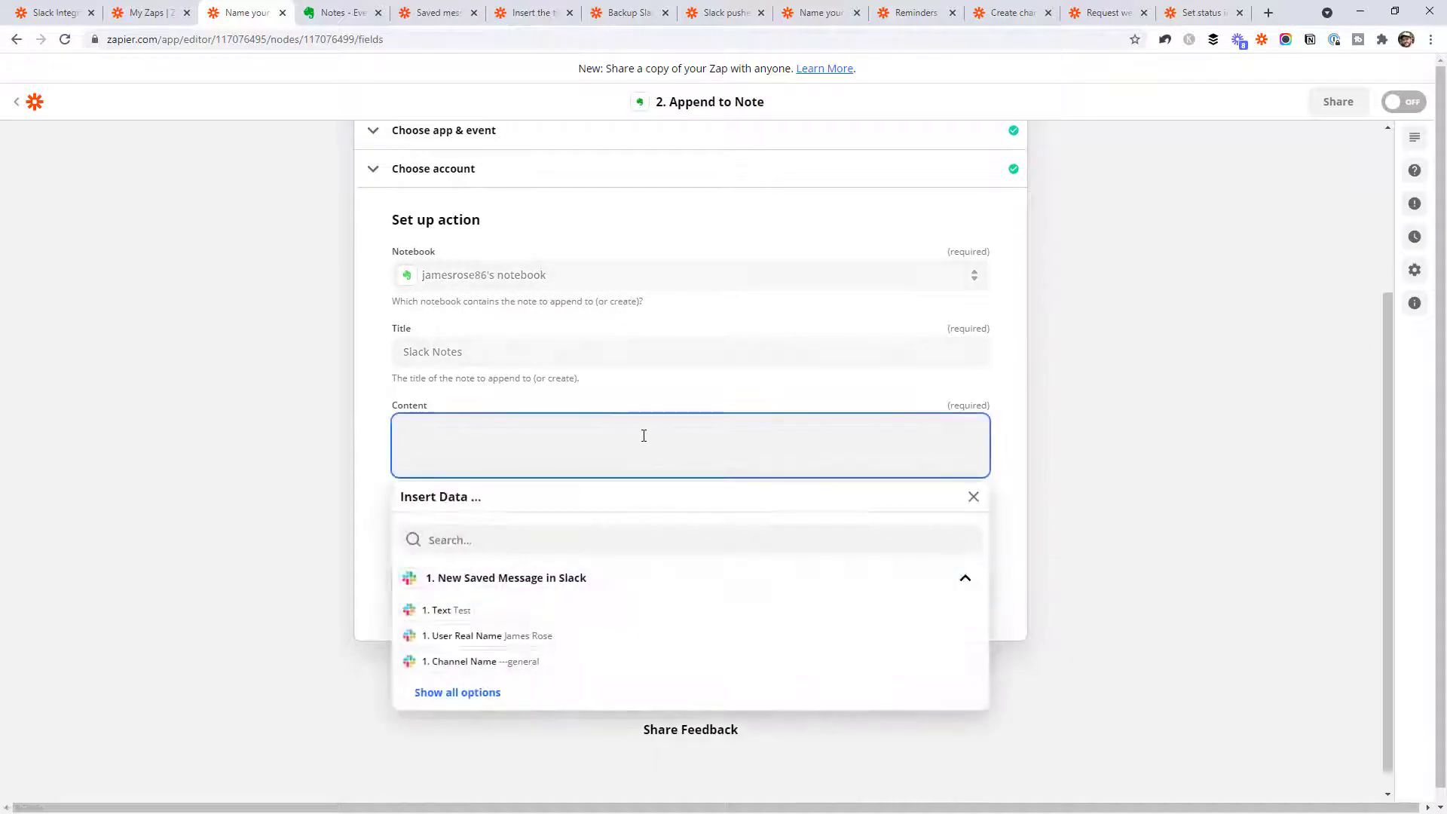
click(762, 449)
text(New message saved on)
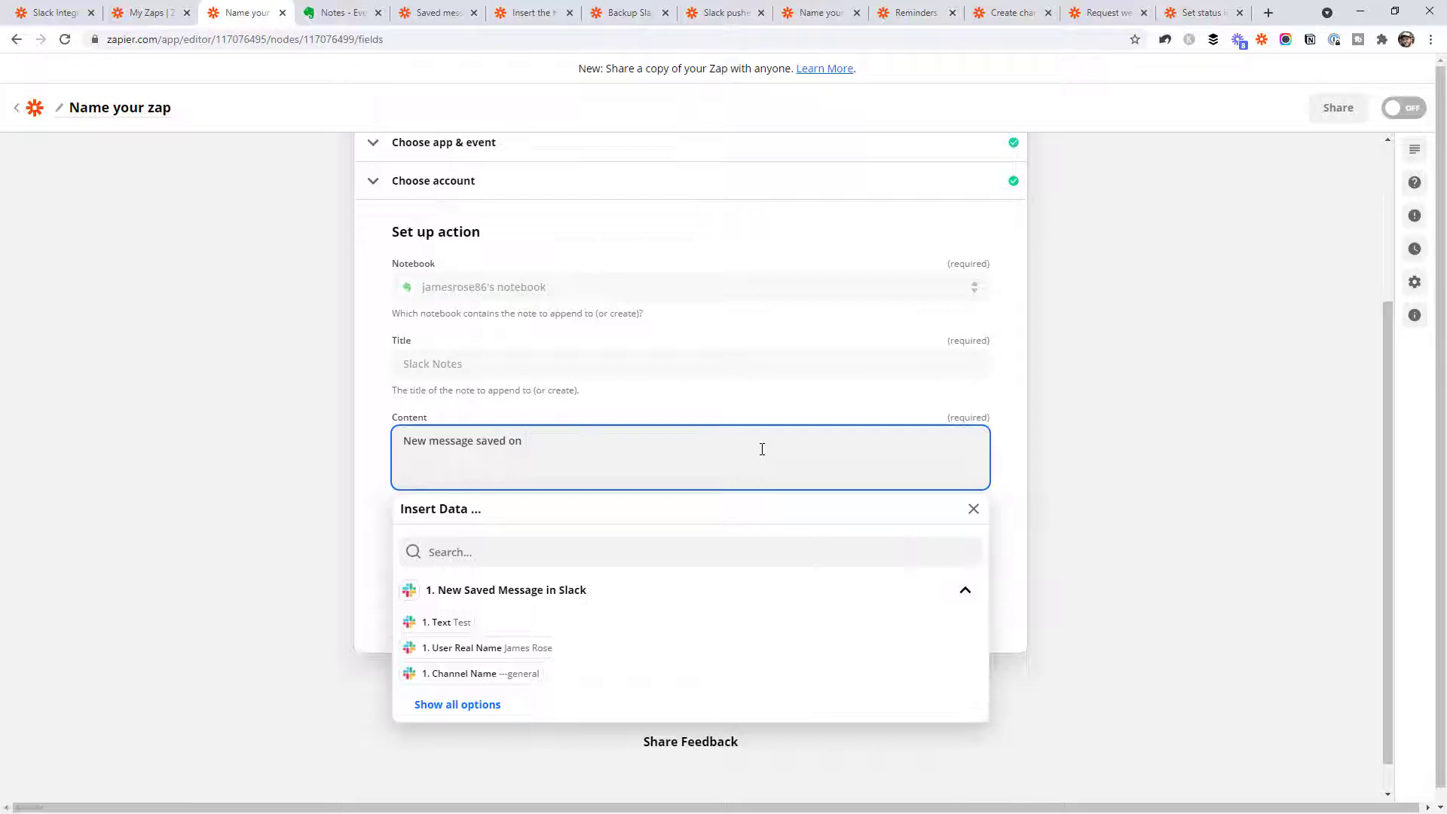
click(540, 18)
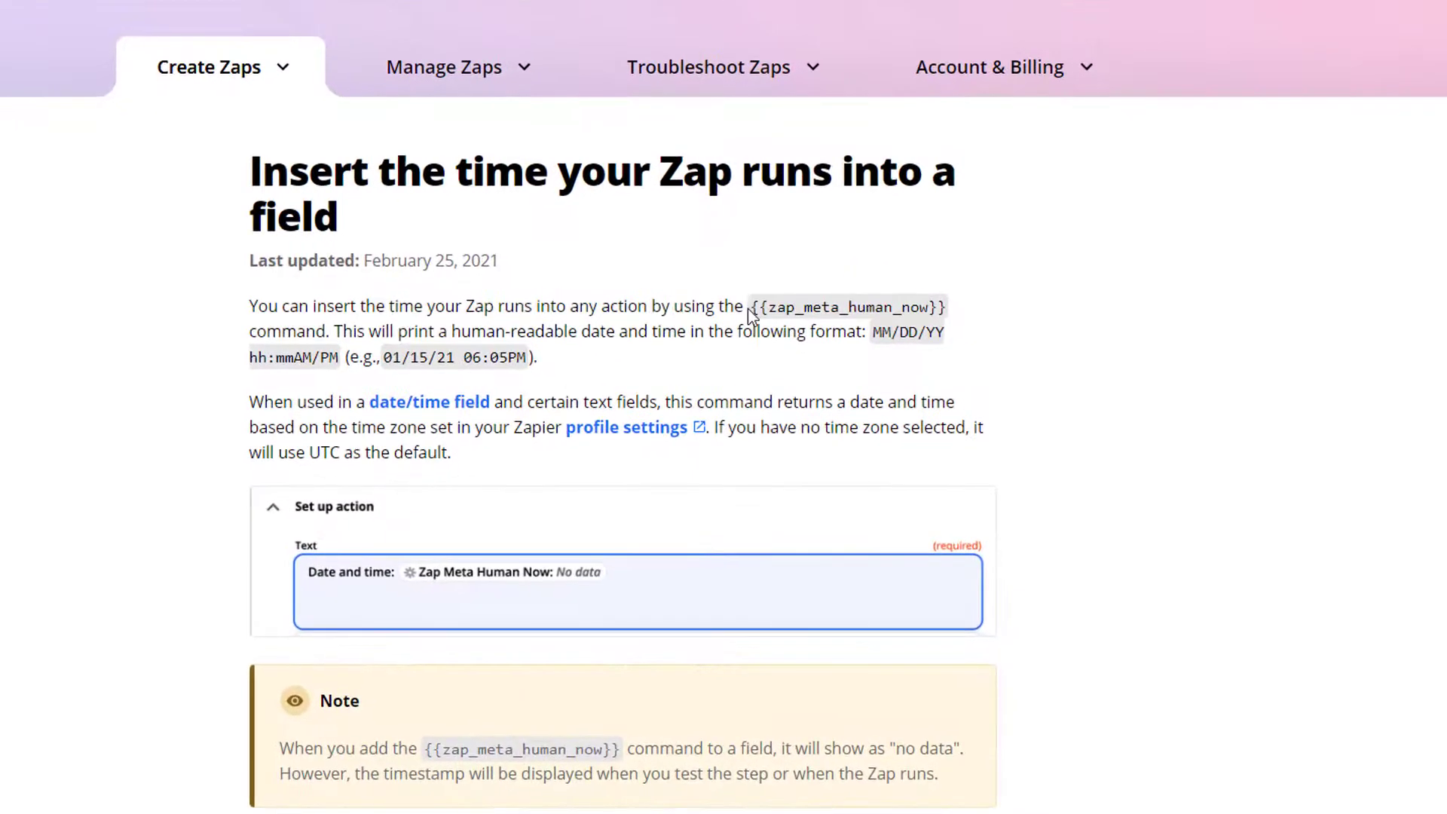
drag(750, 309, 945, 311)
key(ctrl+c)
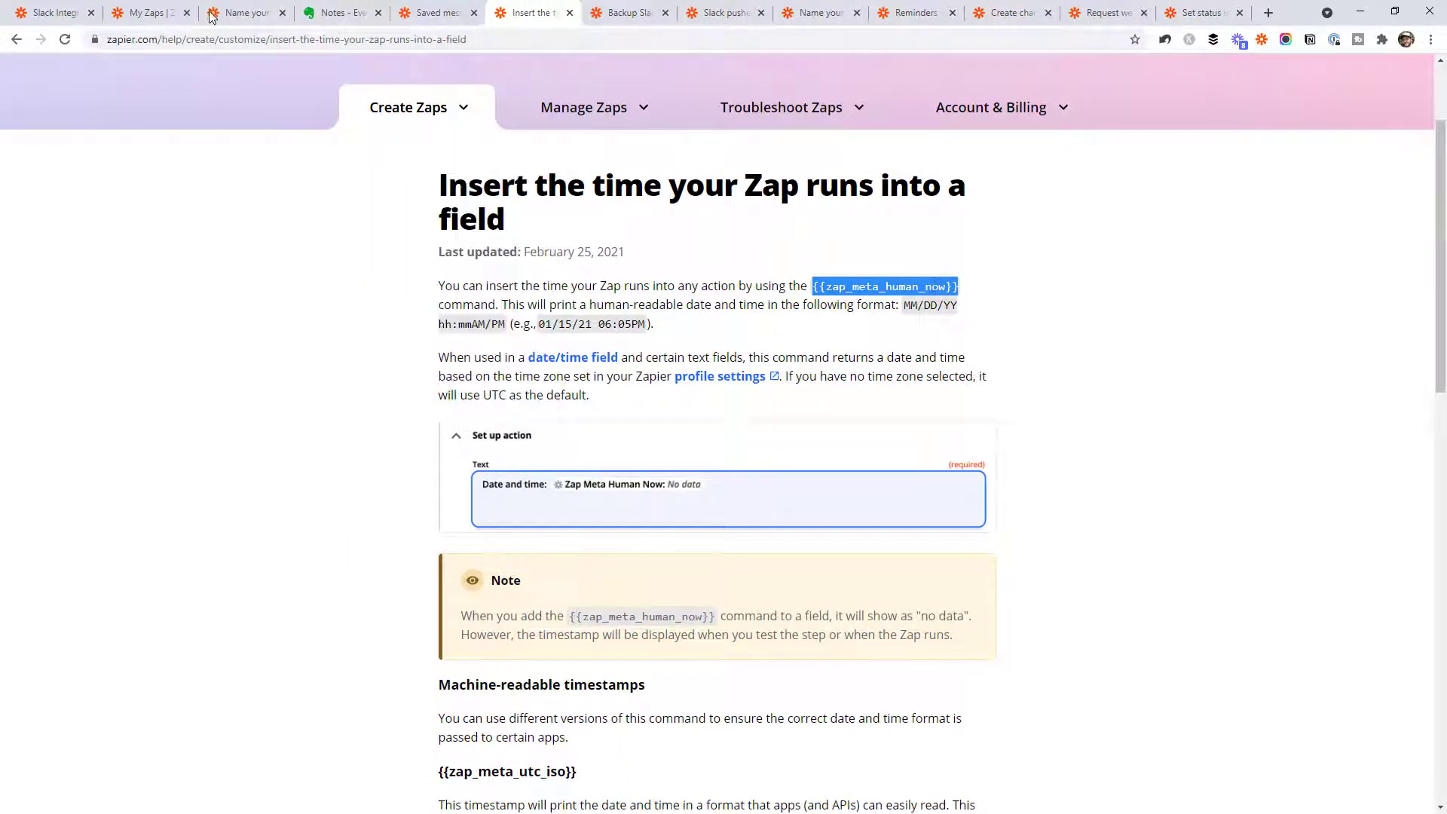
click(251, 17)
click(617, 450)
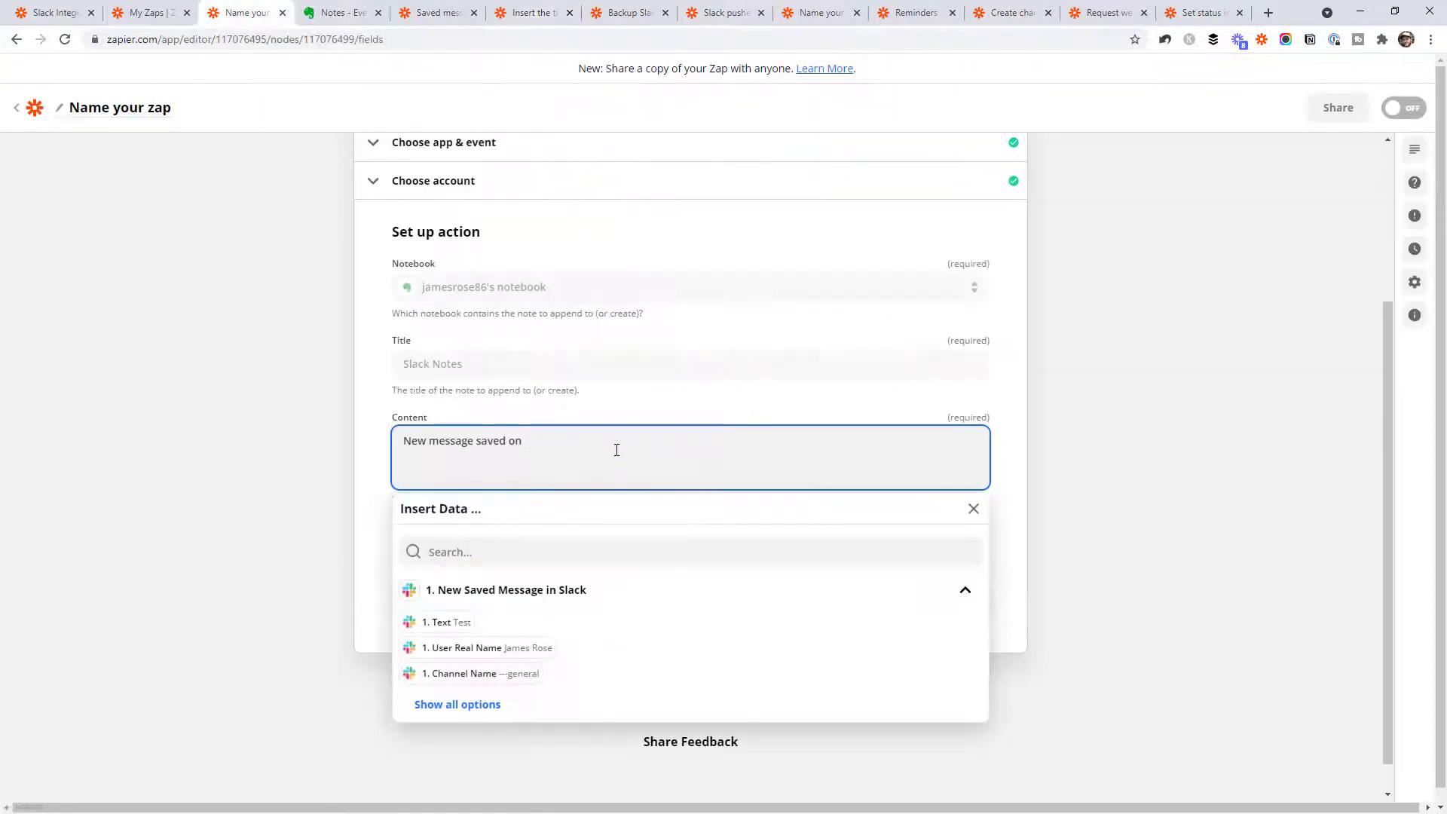
key(ctrl+v)
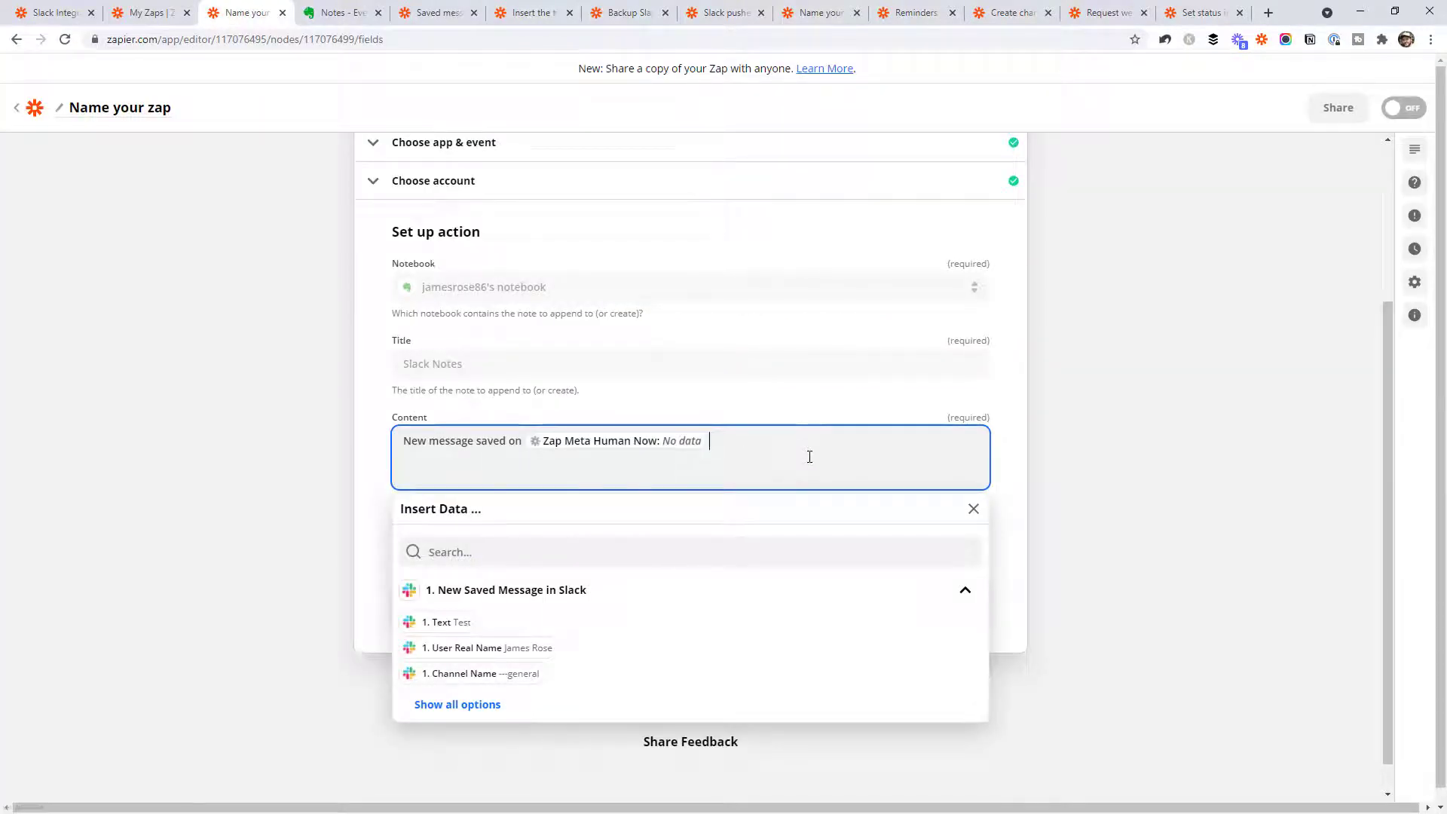
- Add 'in channel' Channel Name, 'from' User Real Name, and the message Text to Content
text(in channel)
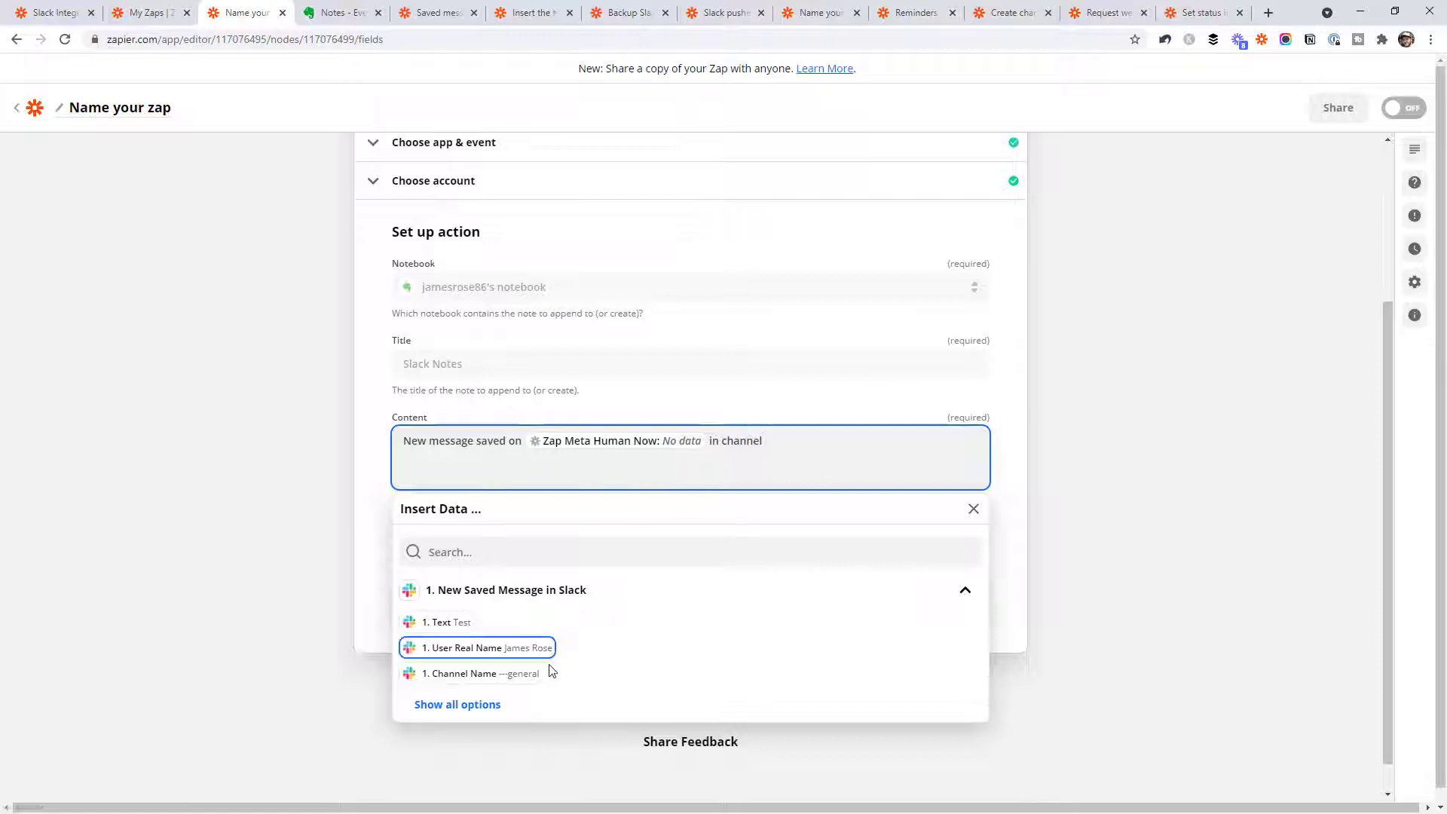
click(508, 674)
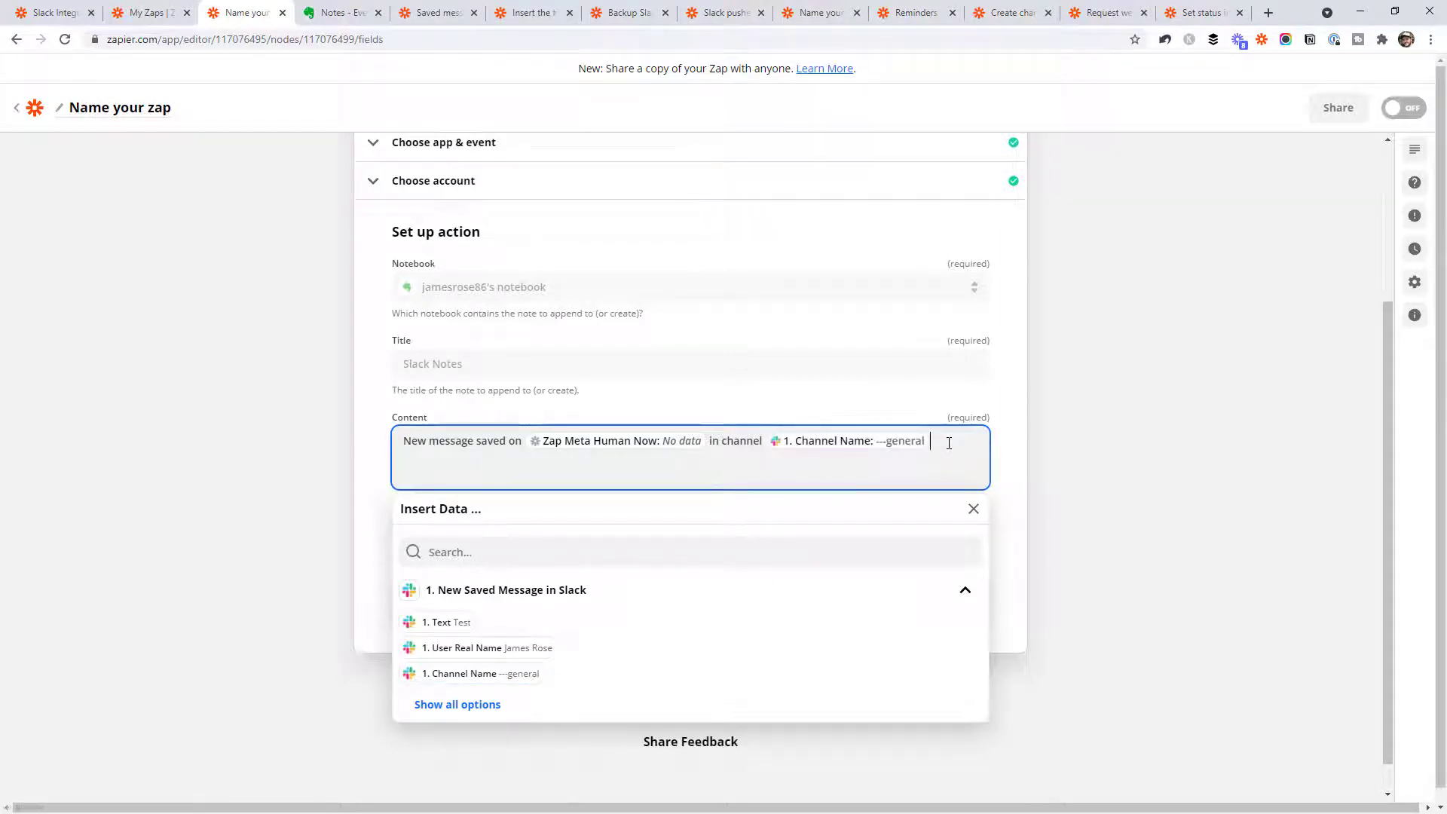
text(from)
click(471, 648)
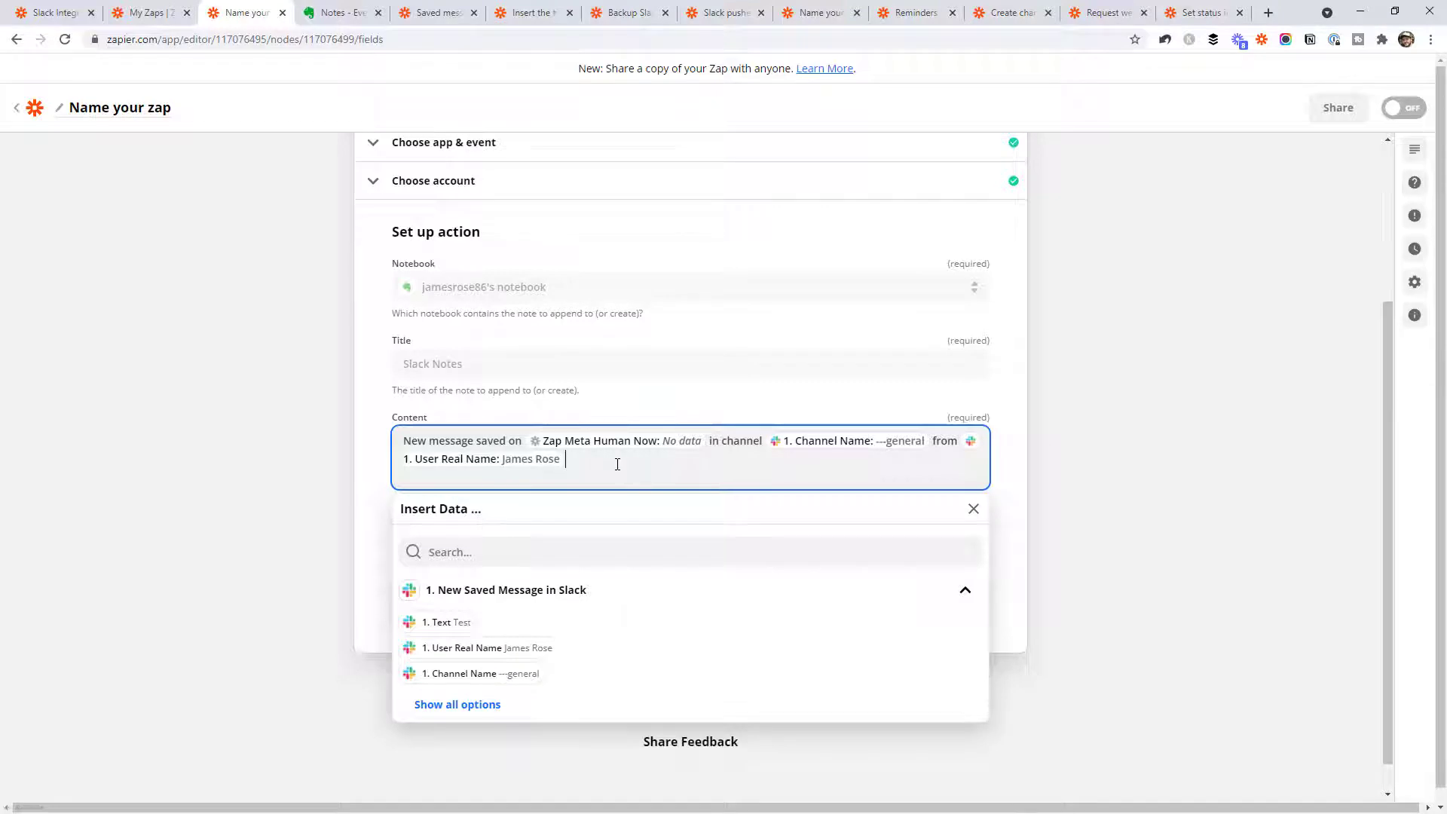
key(Return)
key(Return)
click(462, 643)
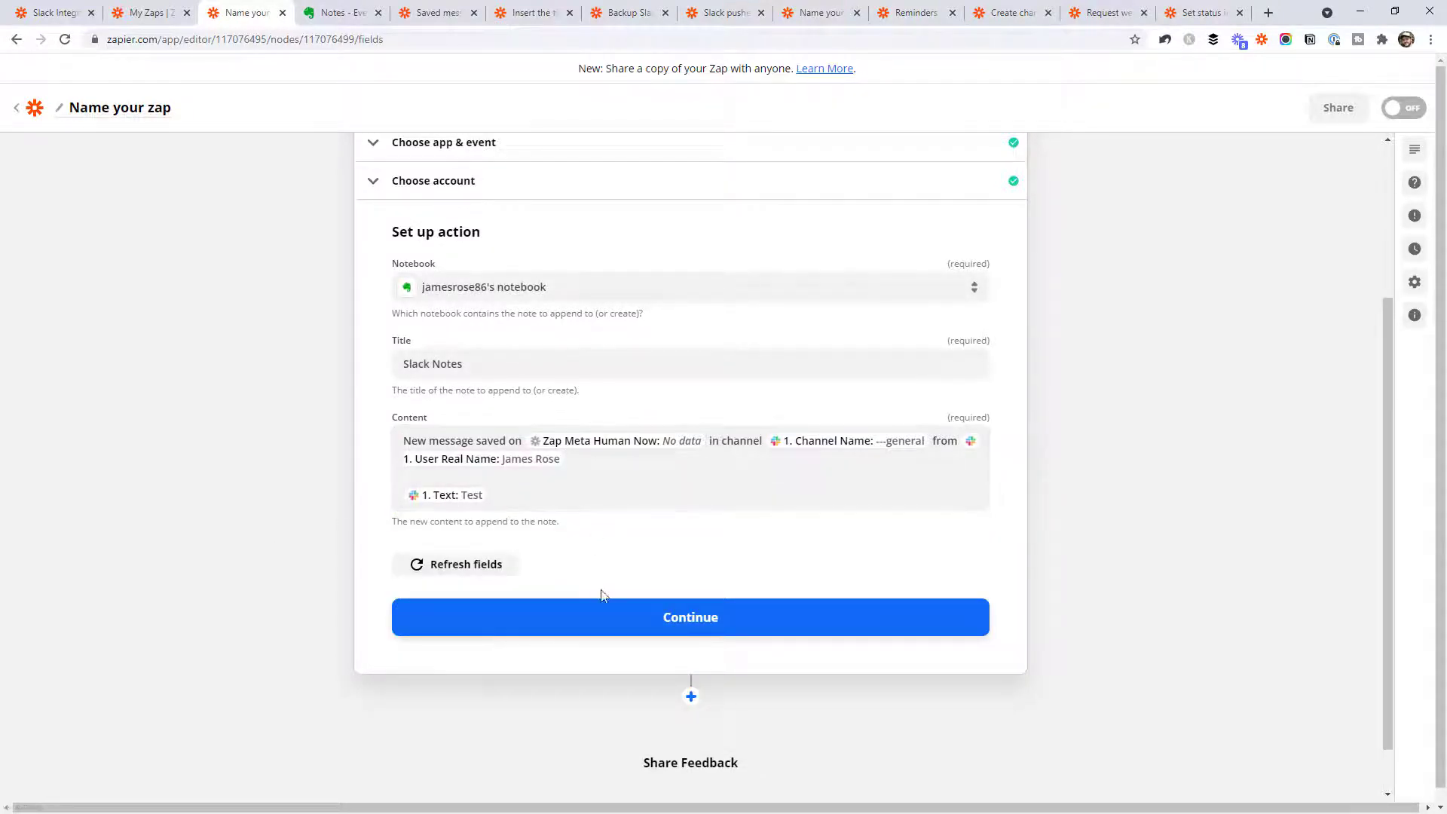
click(620, 608)
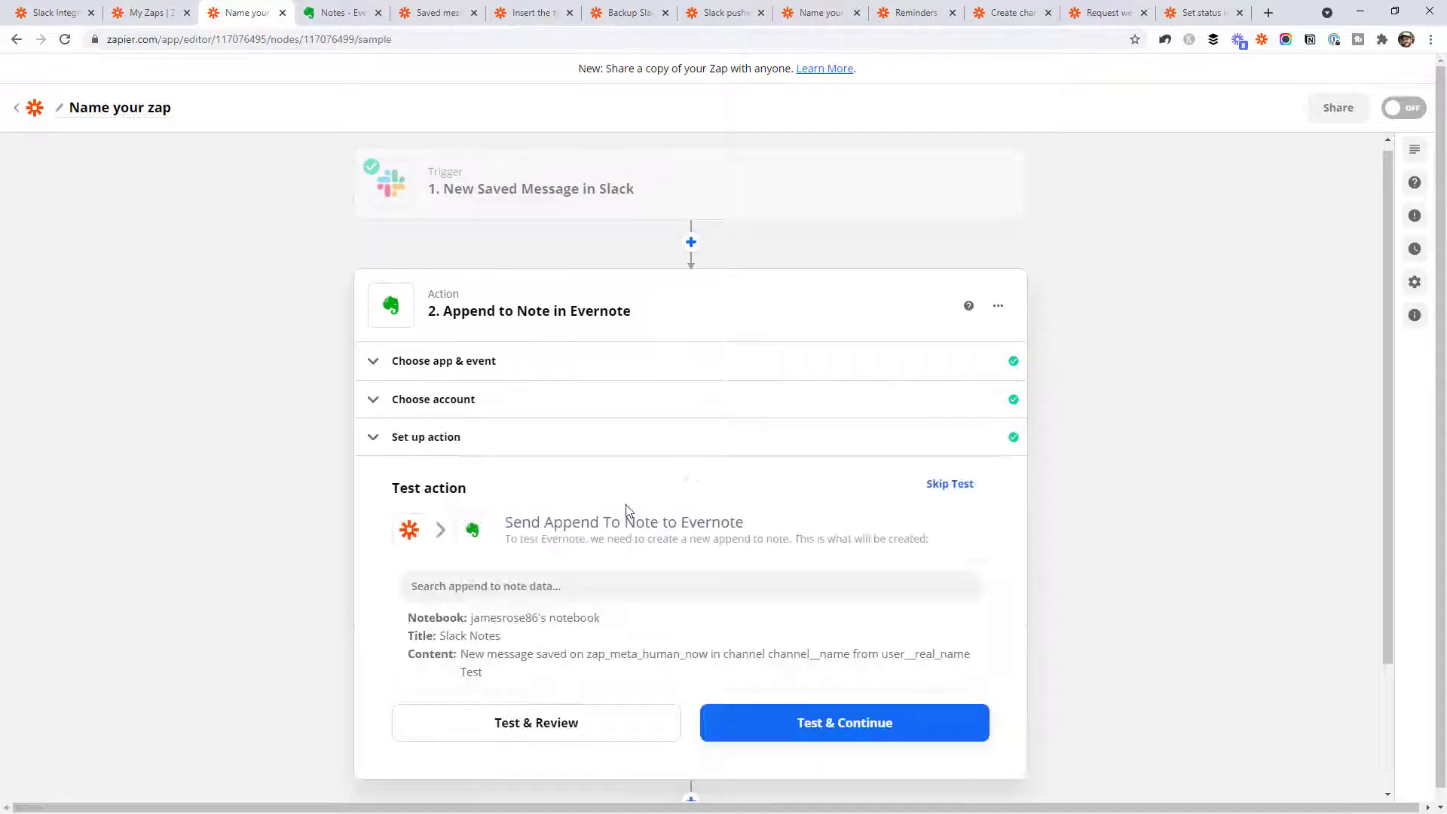
- Test Append to Note and verify the 03/22/21 general message line appears in Slack Notes
click(571, 574)
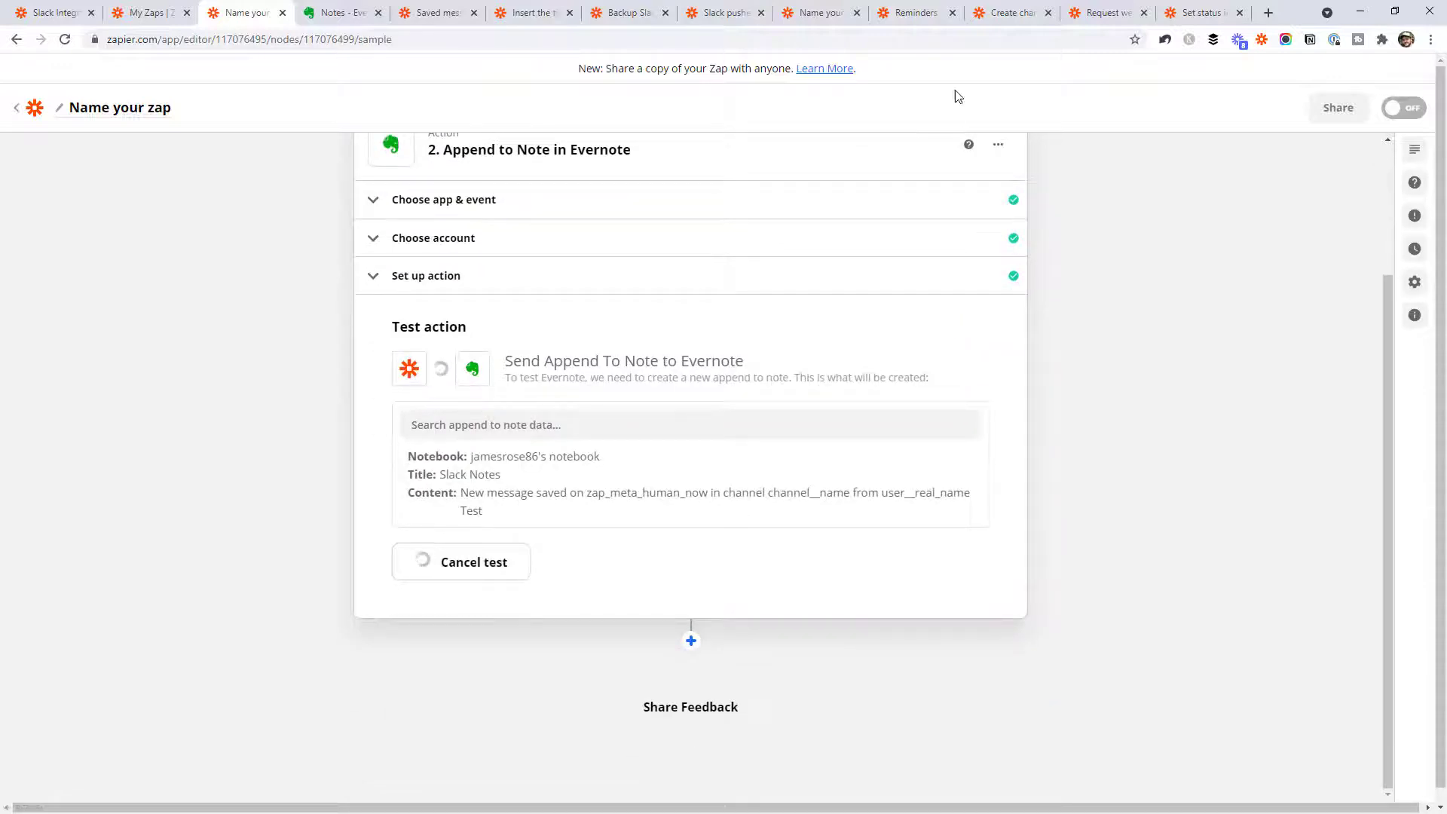
click(352, 6)
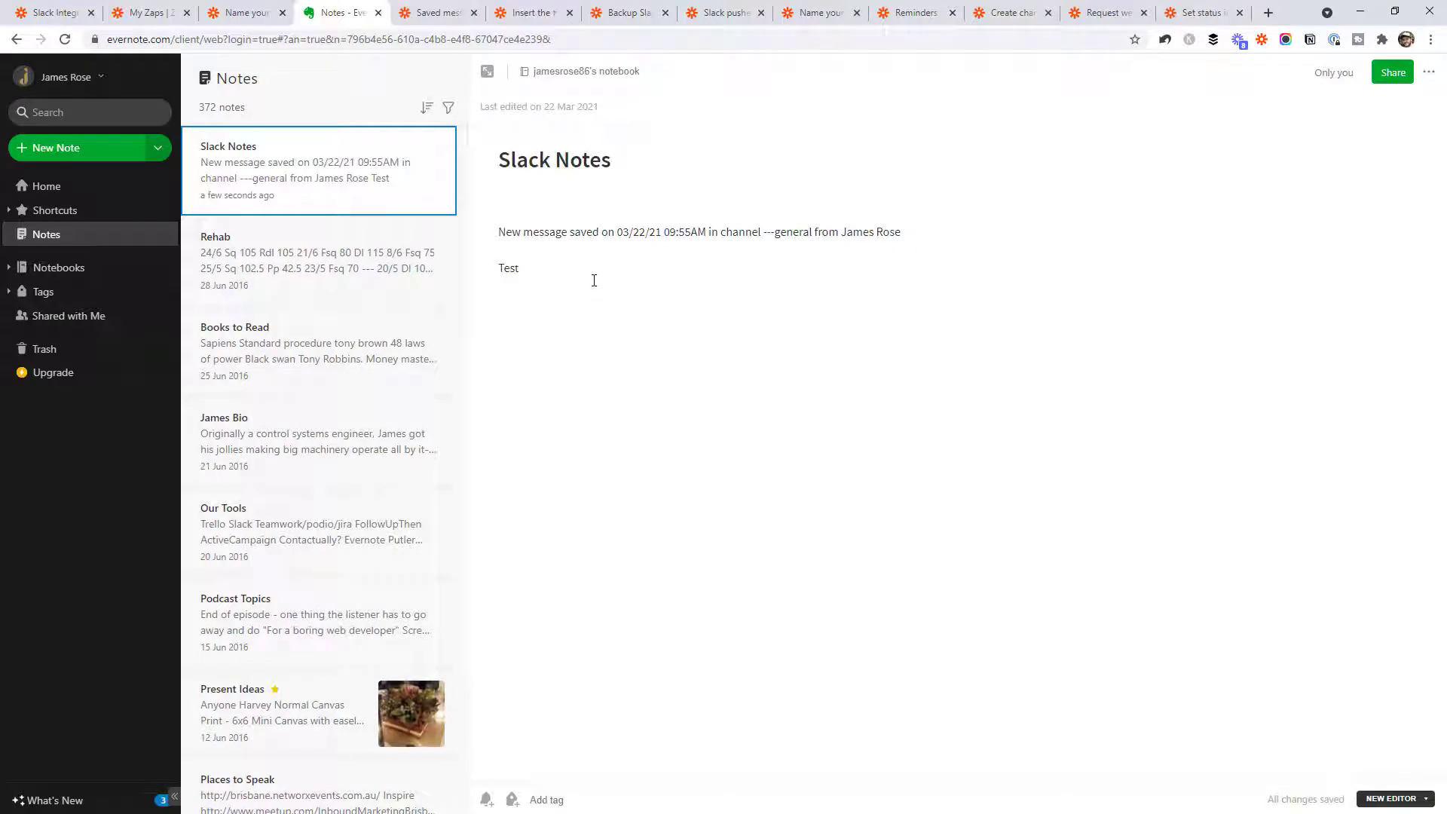
click(594, 281)
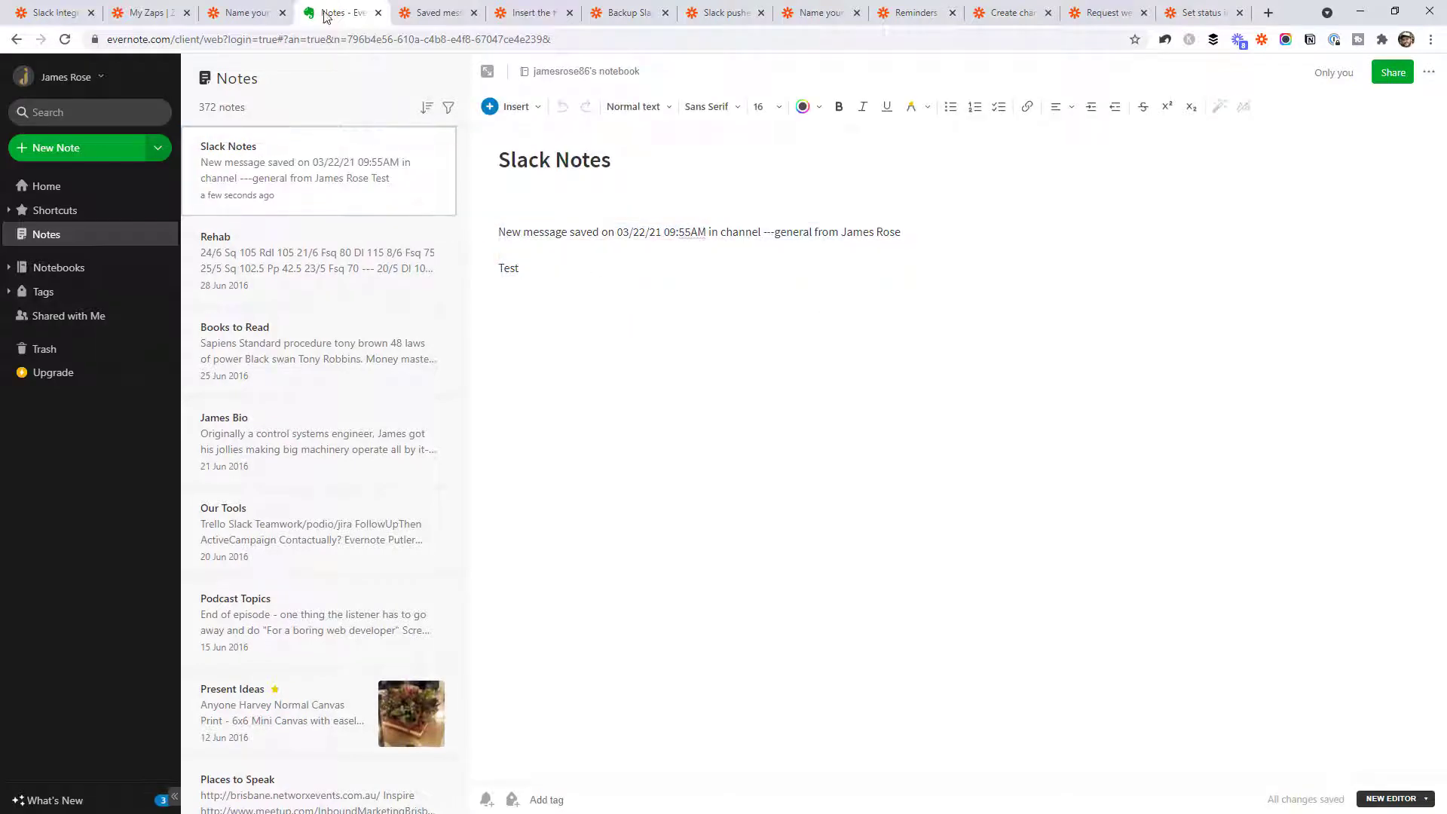
click(265, 9)
- Append a dashed separator and blank lines to the note Content, then rerun the action test
click(519, 271)
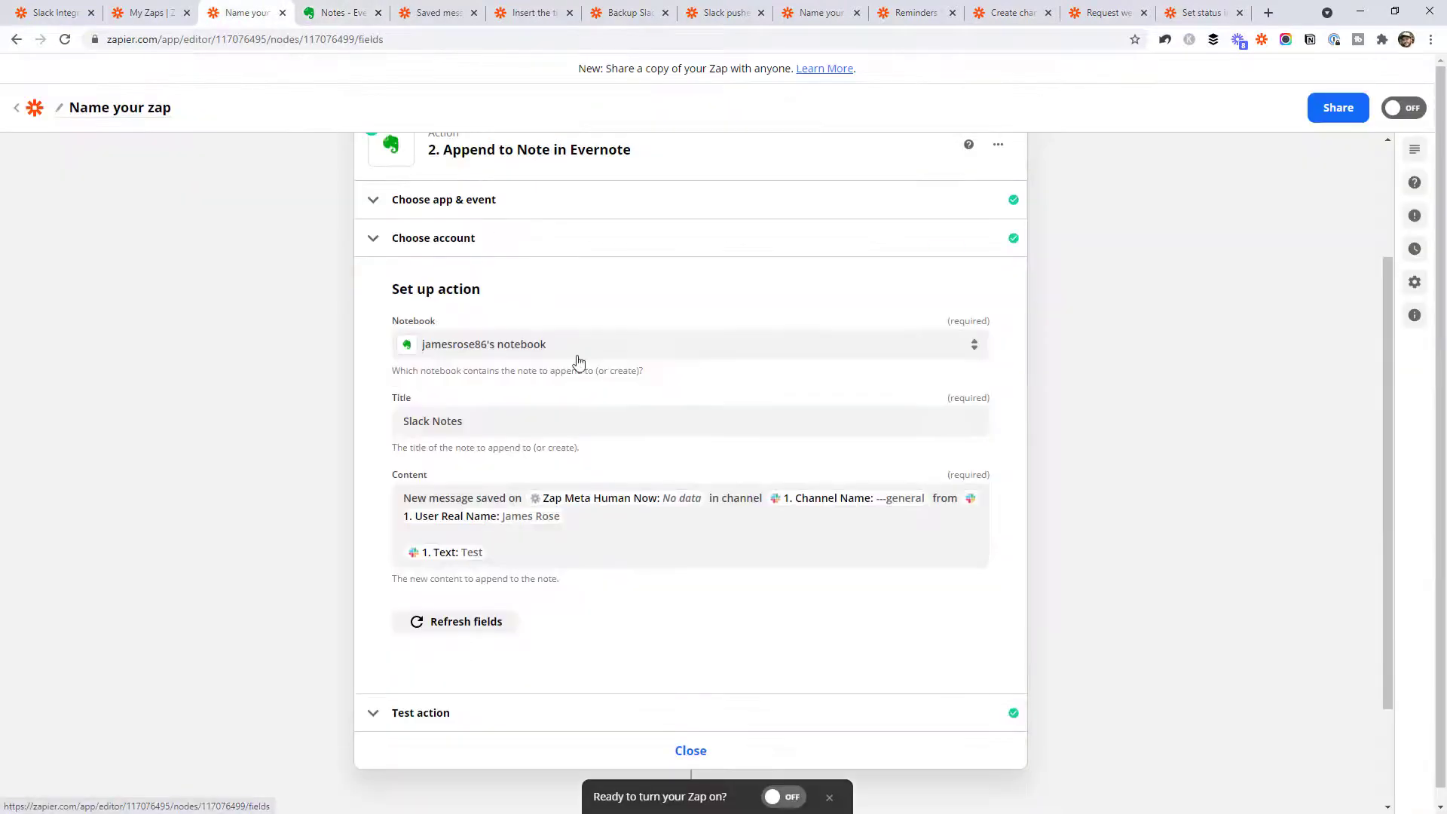
click(597, 547)
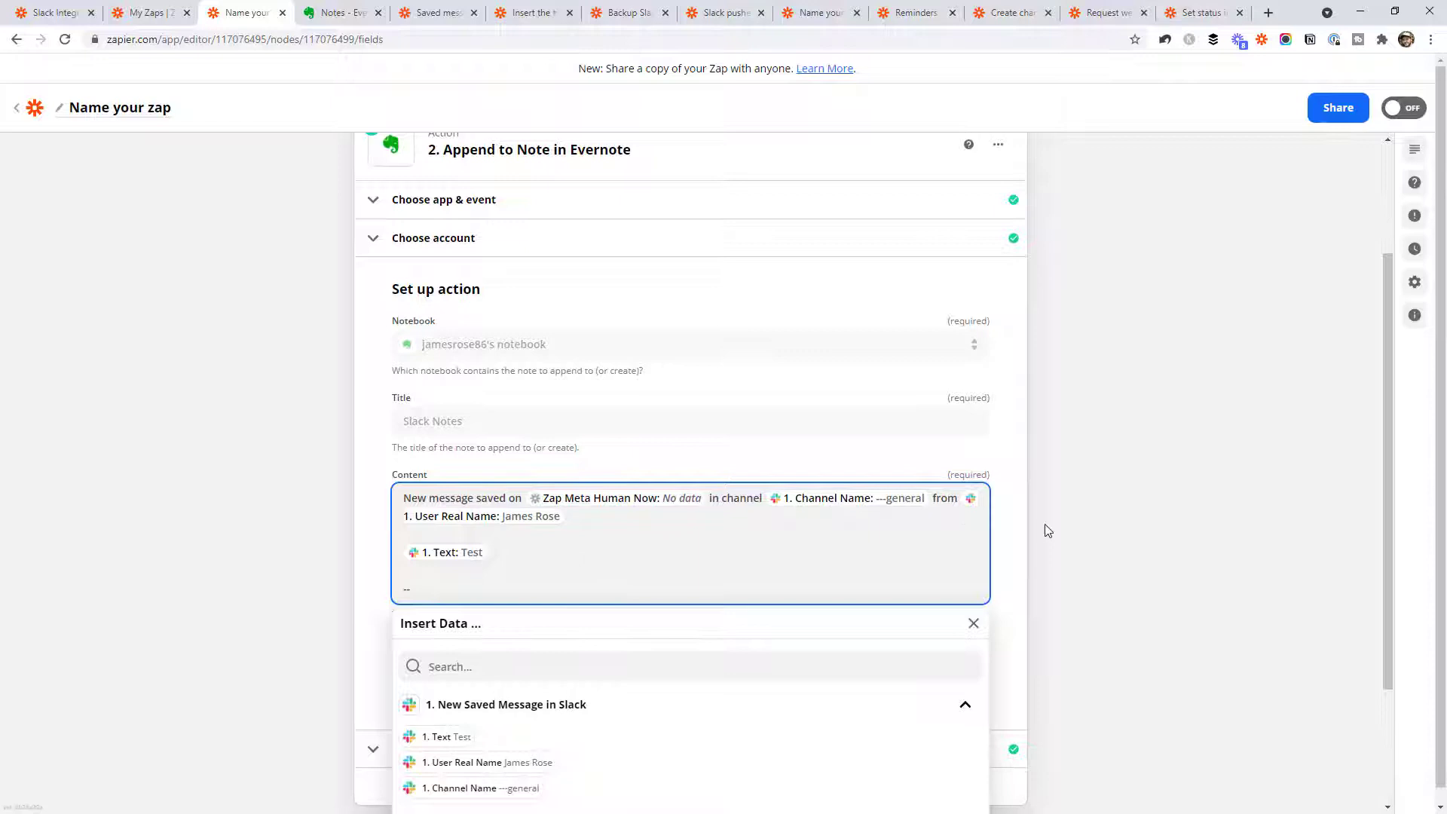
scroll(1046, 530, down, 1)
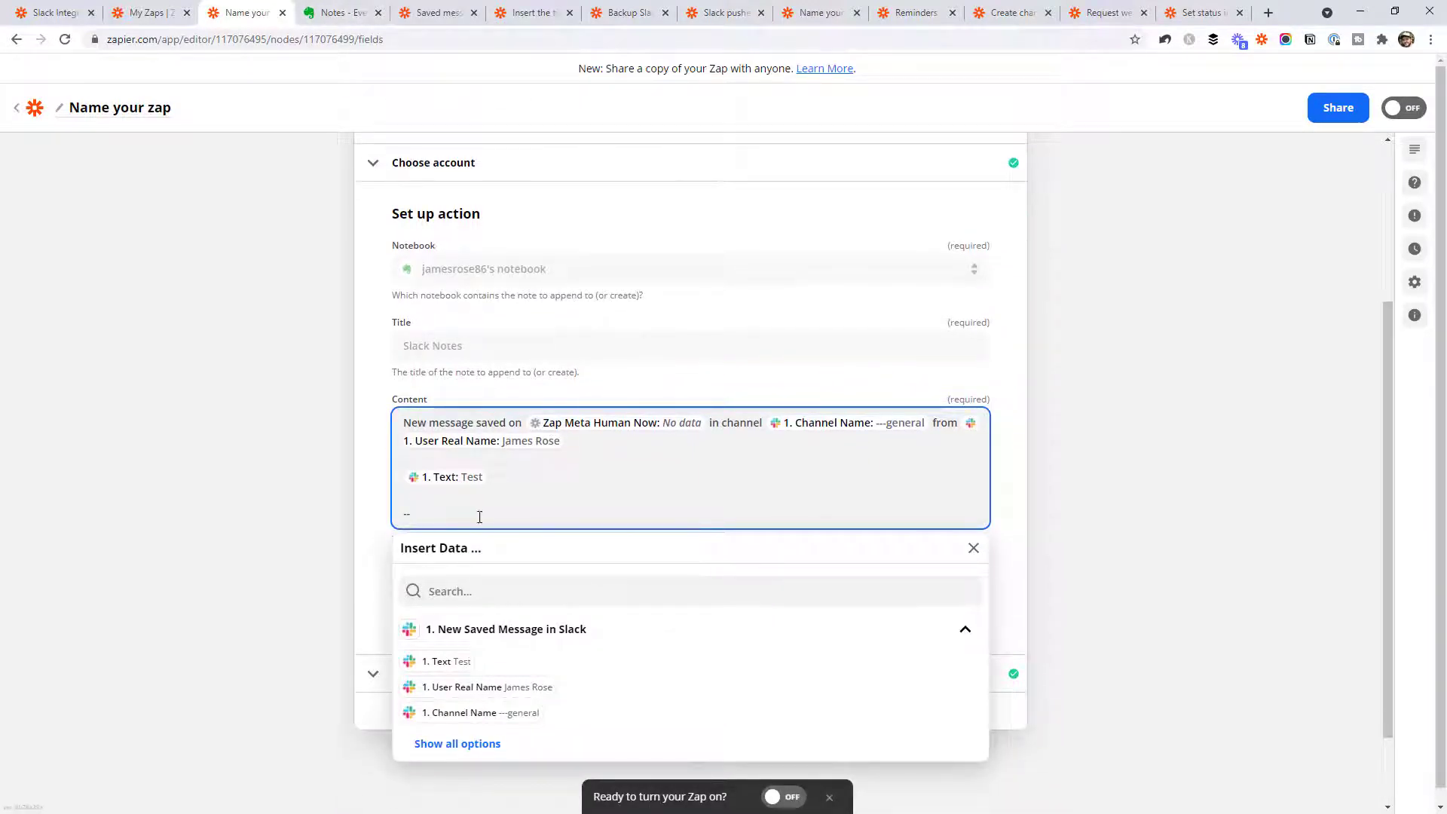
key(Return)
key(Return)
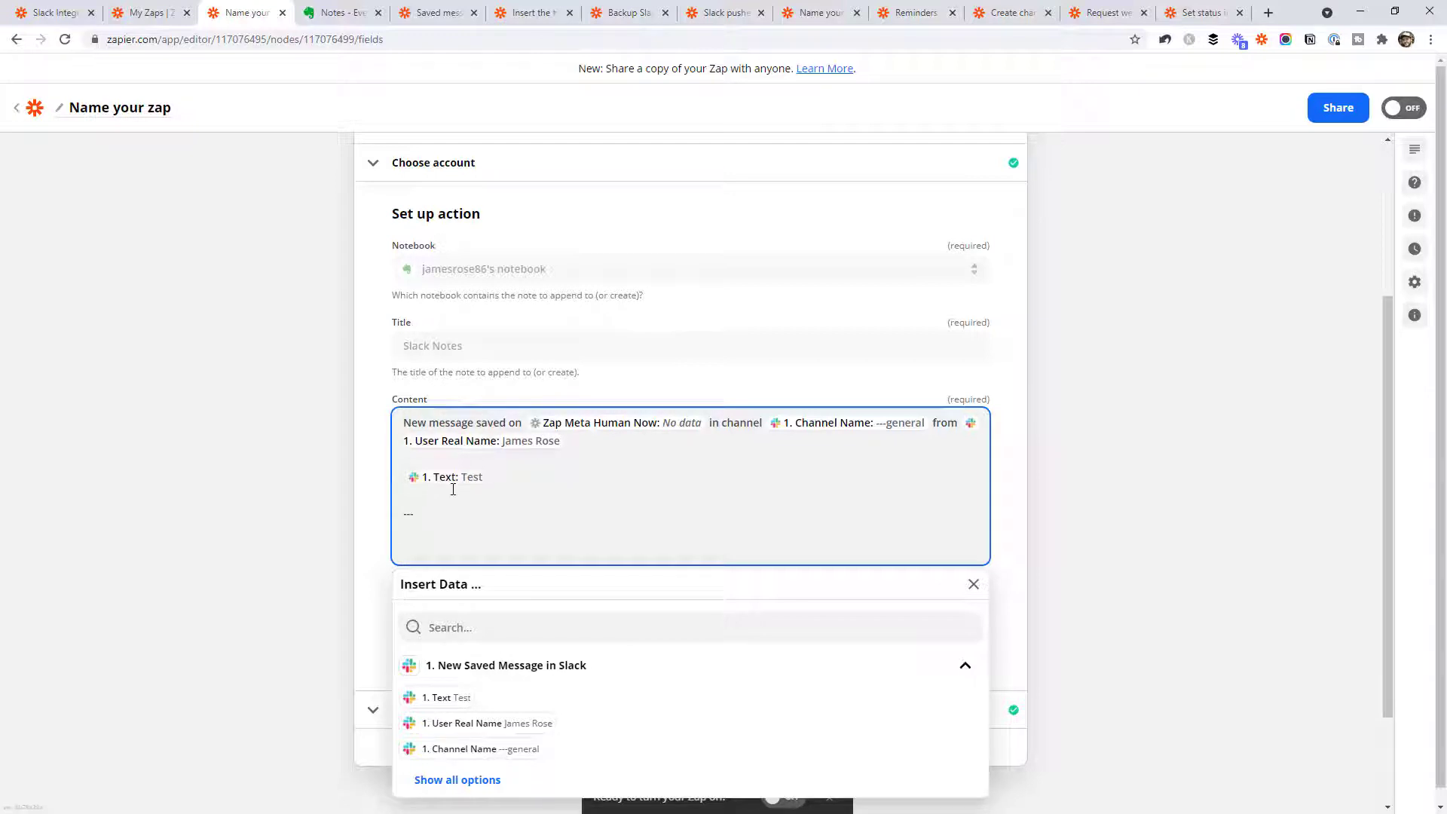
click(337, 13)
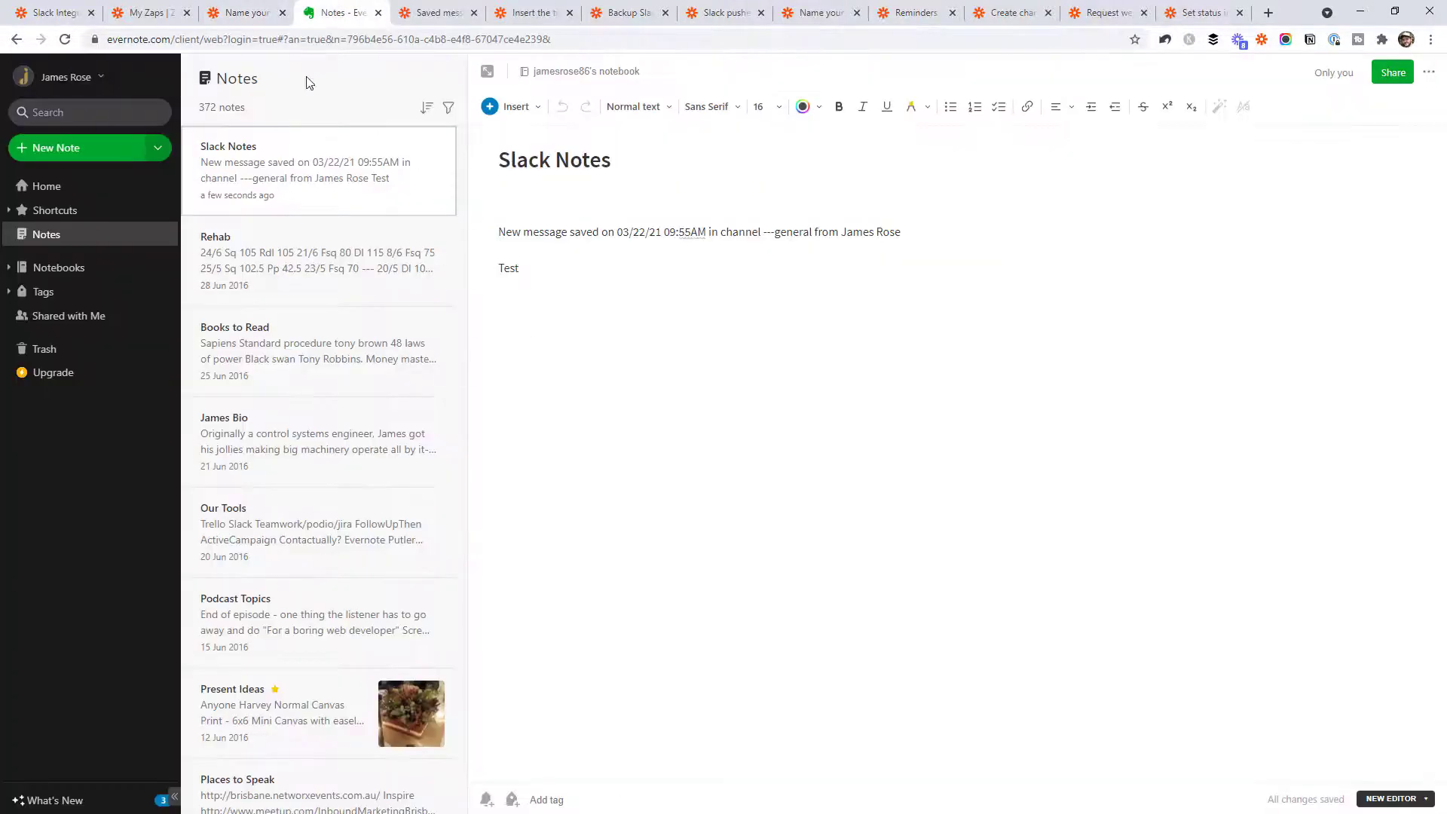
click(245, 13)
click(391, 513)
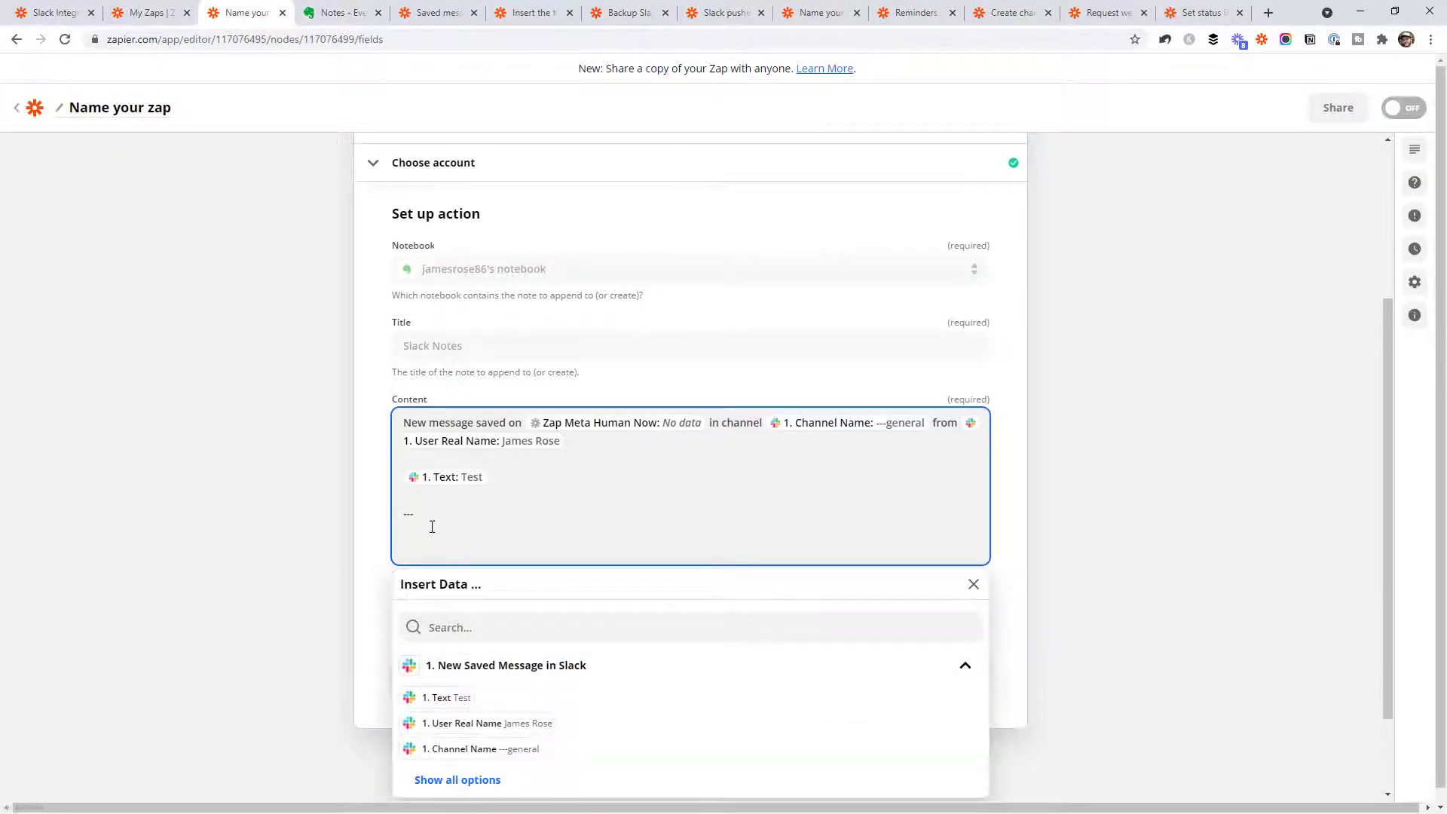
click(335, 503)
click(806, 671)
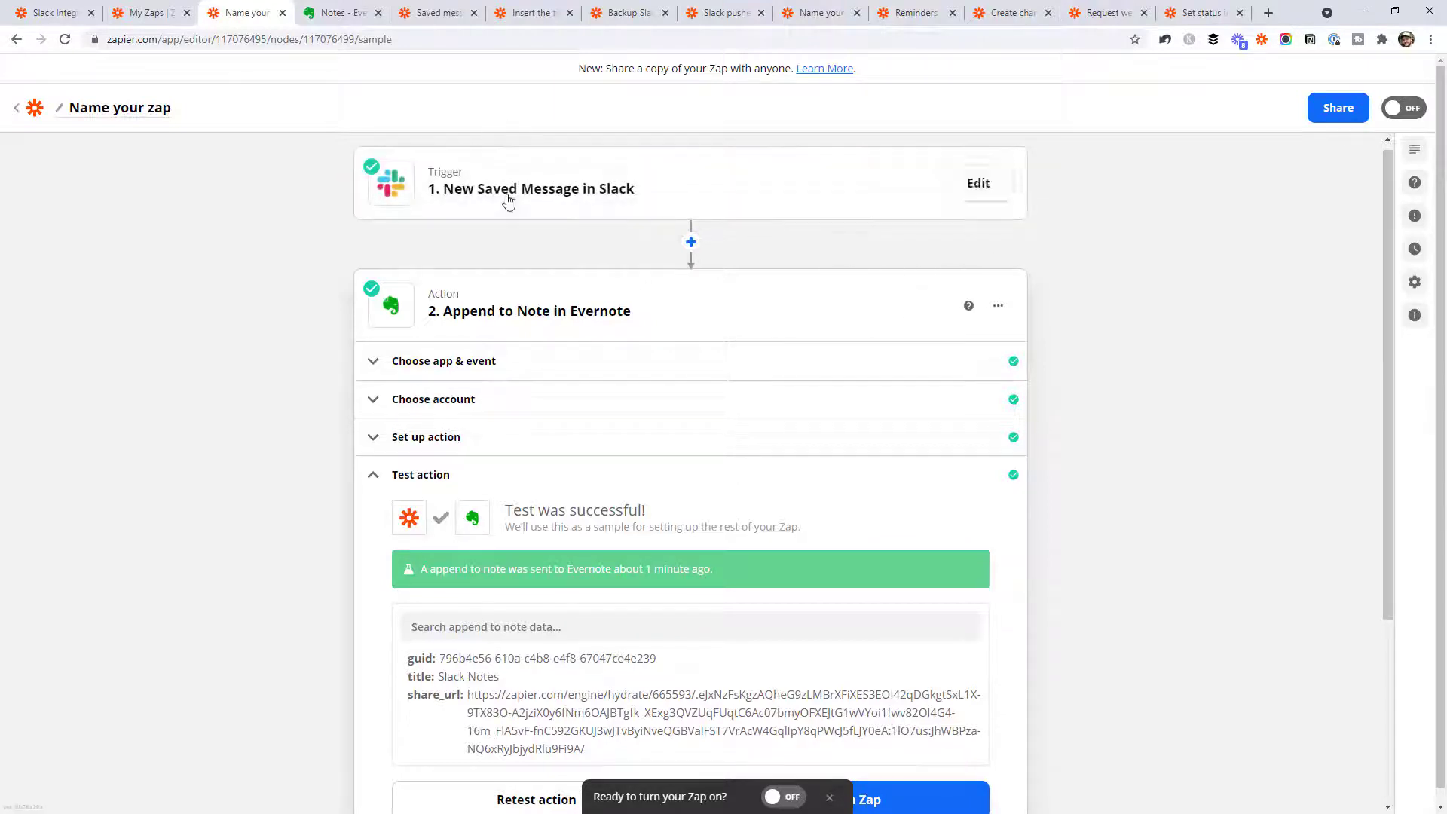
- Move from the Saved messages in Slack to Evernote zap to the Backup Slack files zap
click(426, 12)
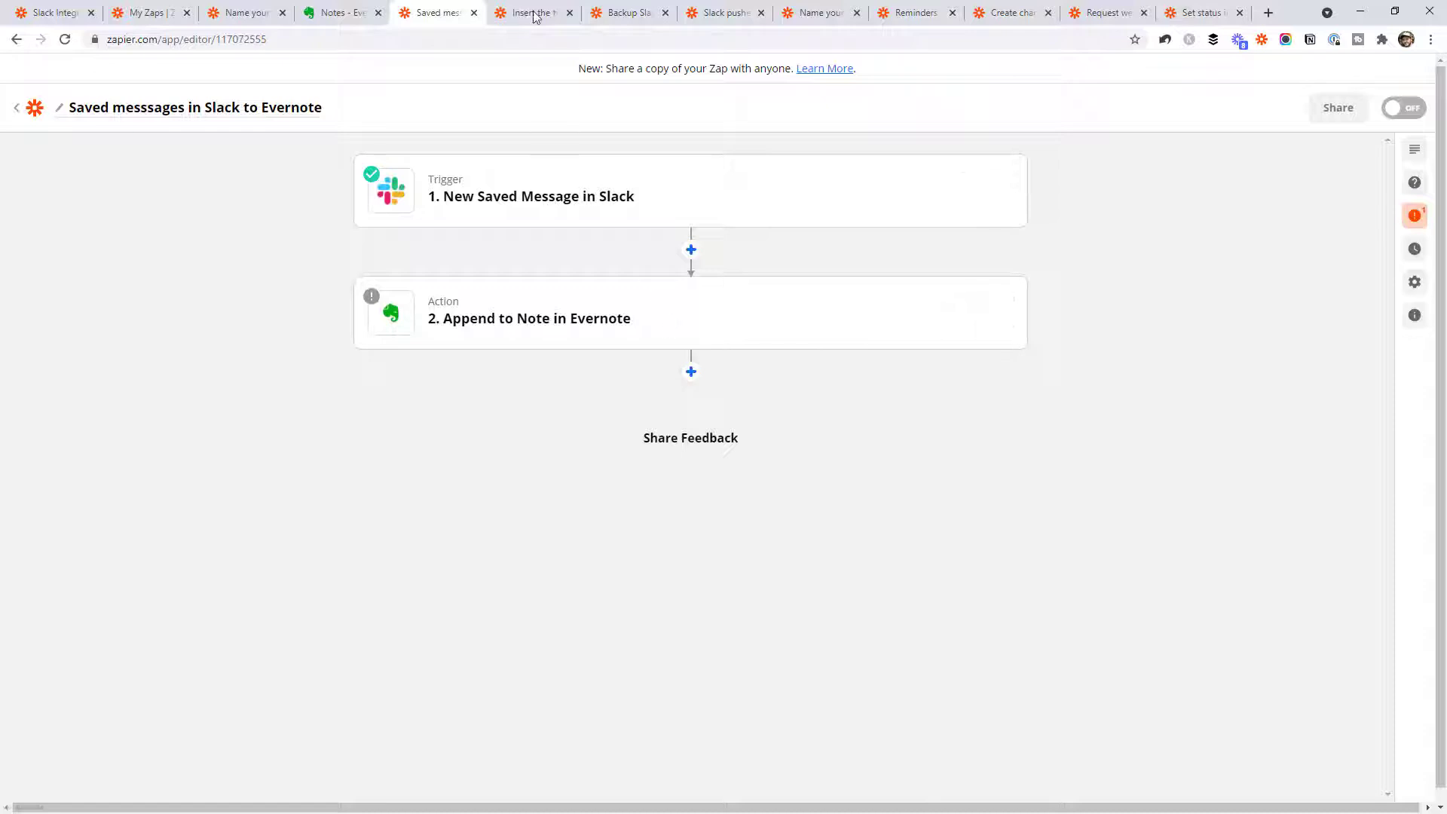
click(622, 13)
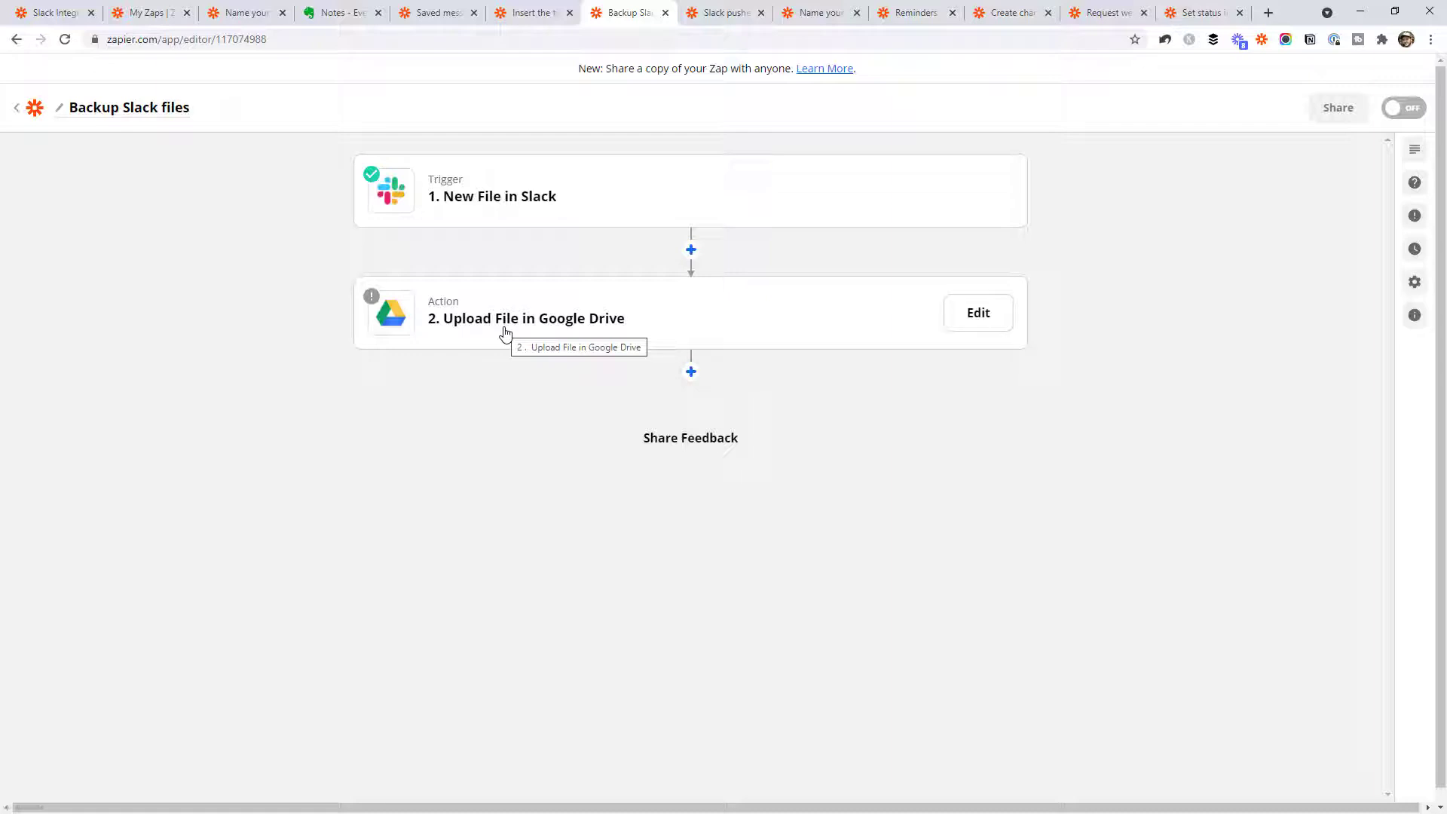
- Set the New File in Slack trigger's Channel to web-team
click(526, 219)
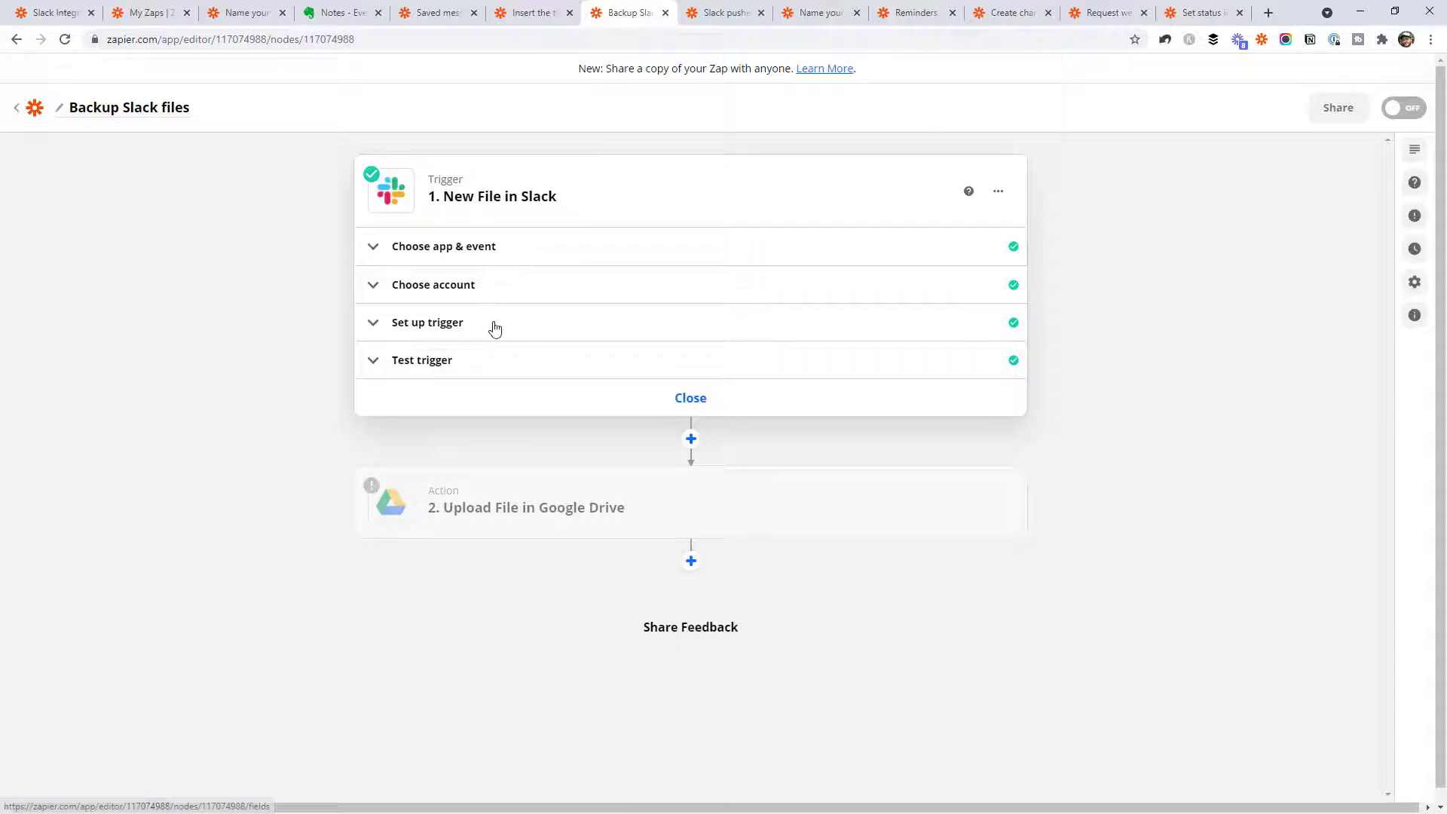
click(495, 325)
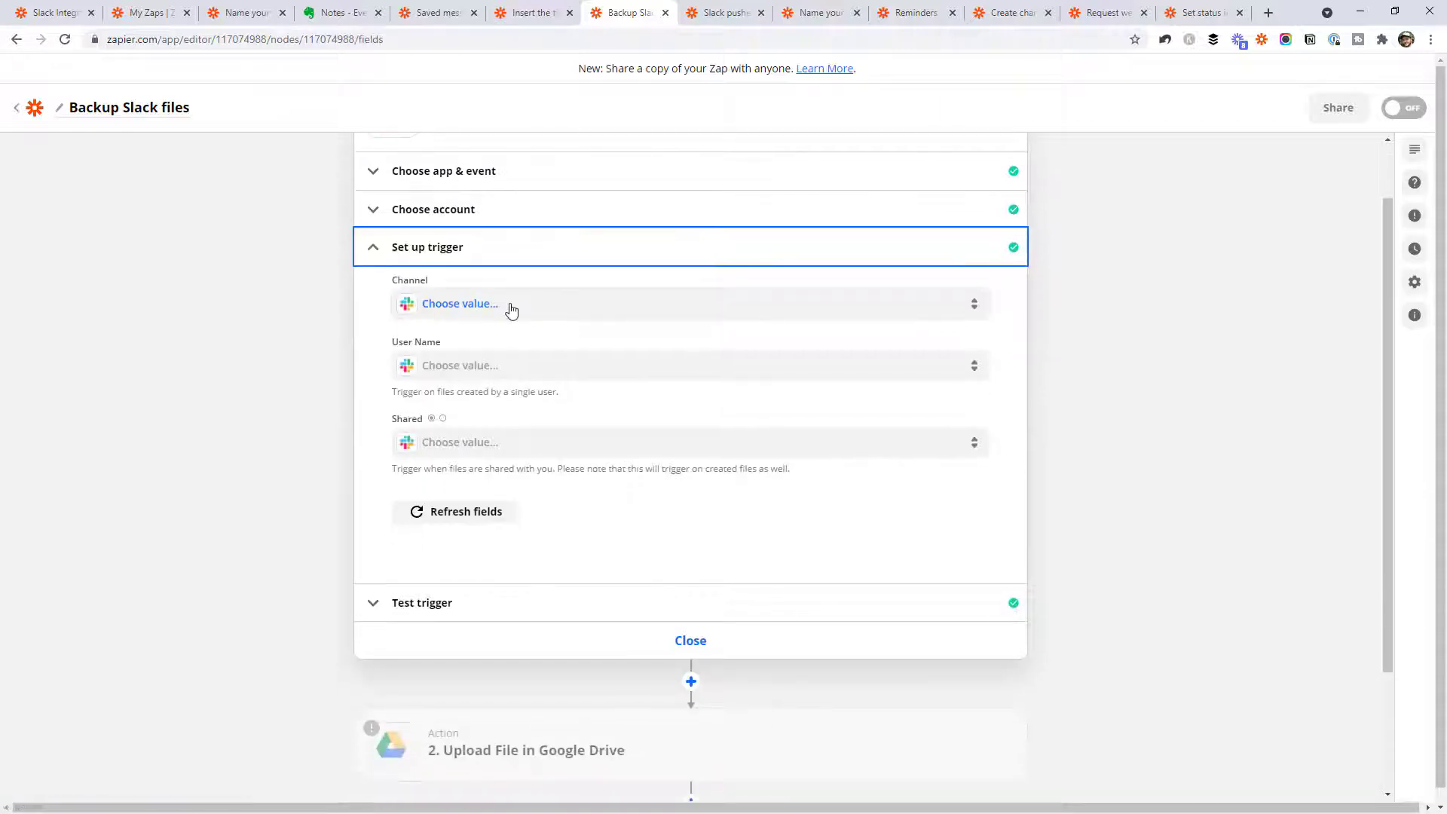
click(517, 381)
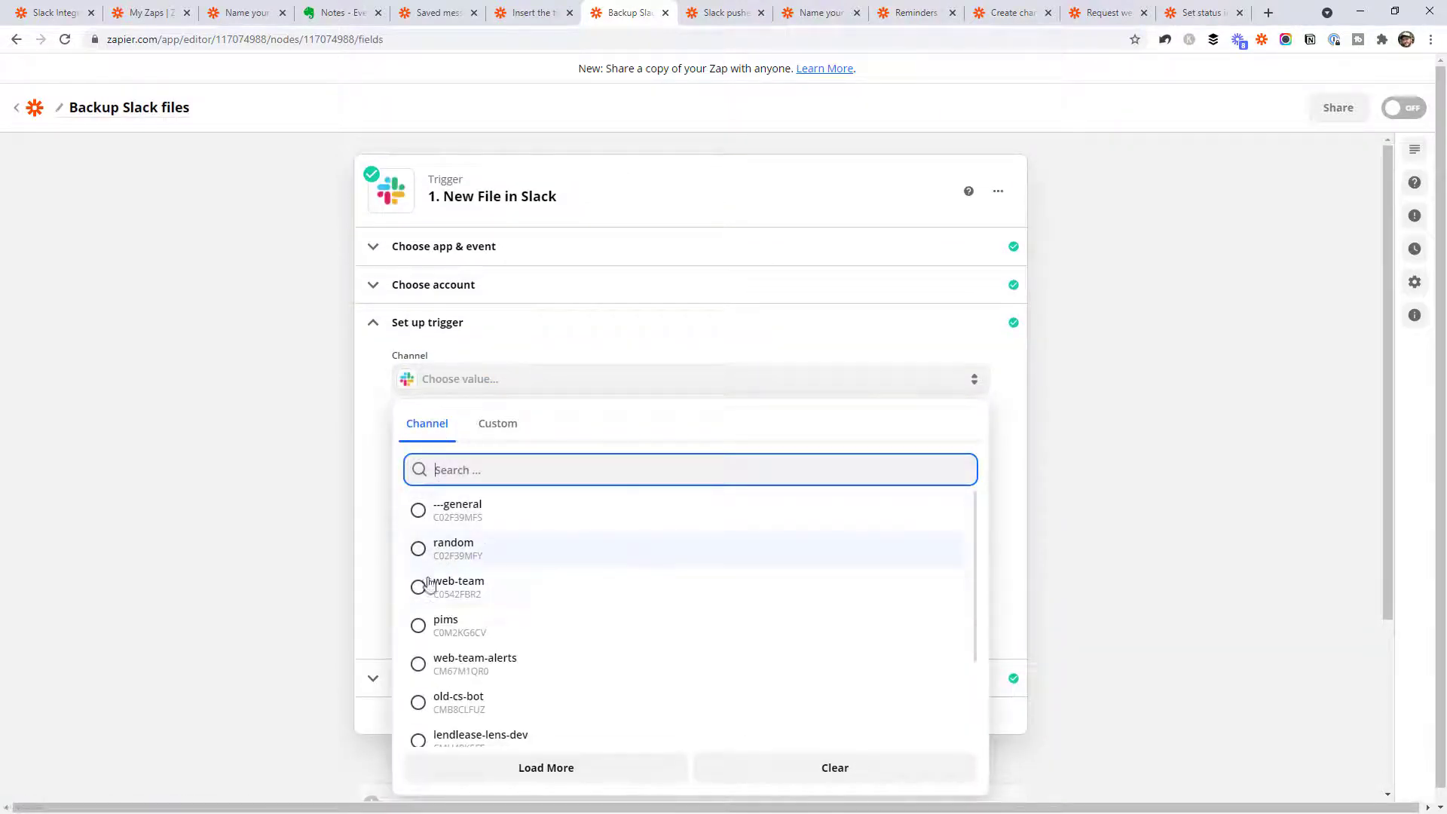
click(462, 598)
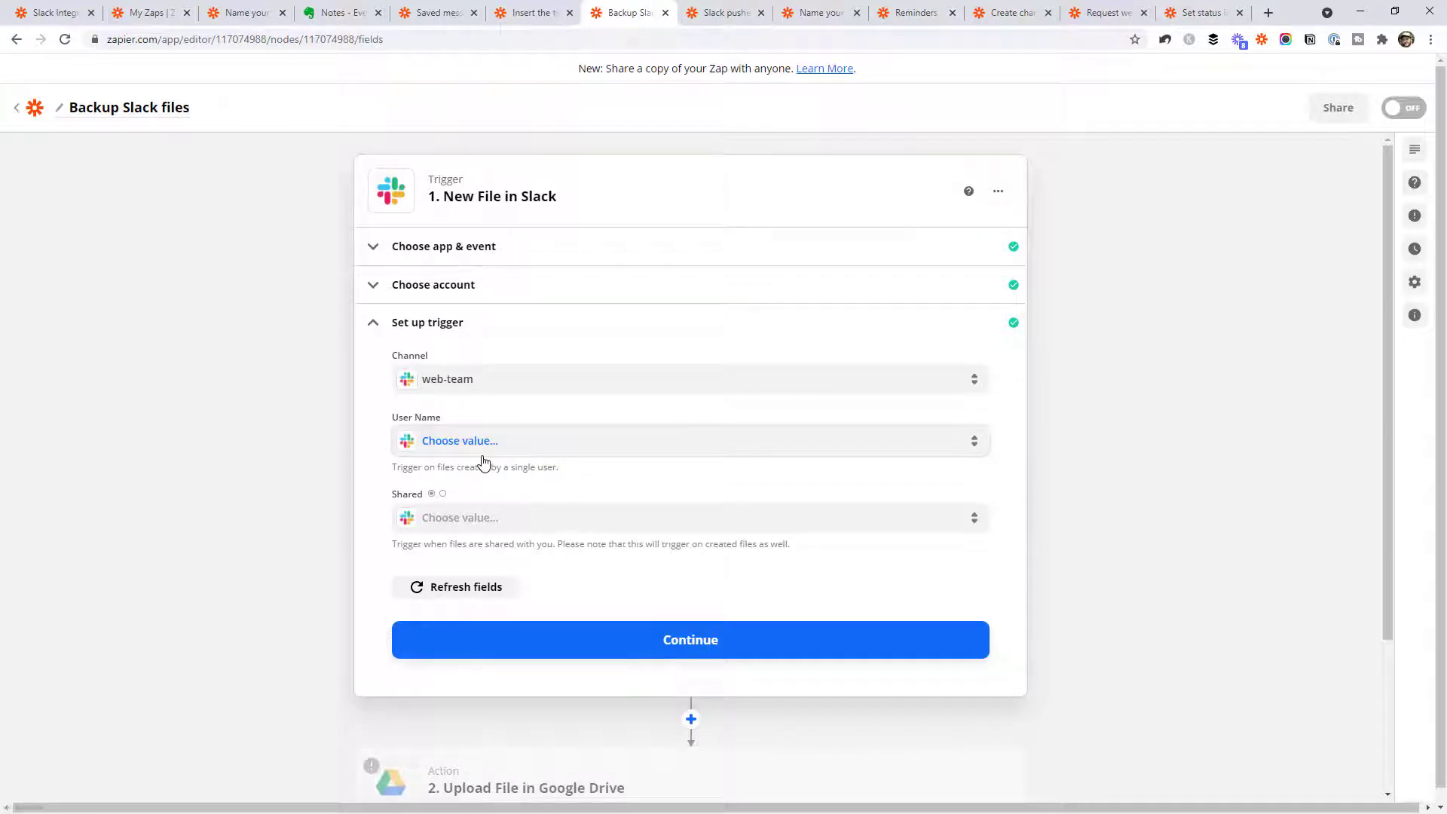
scroll(959, 387, down, 1)
scroll(1072, 349, up, 1)
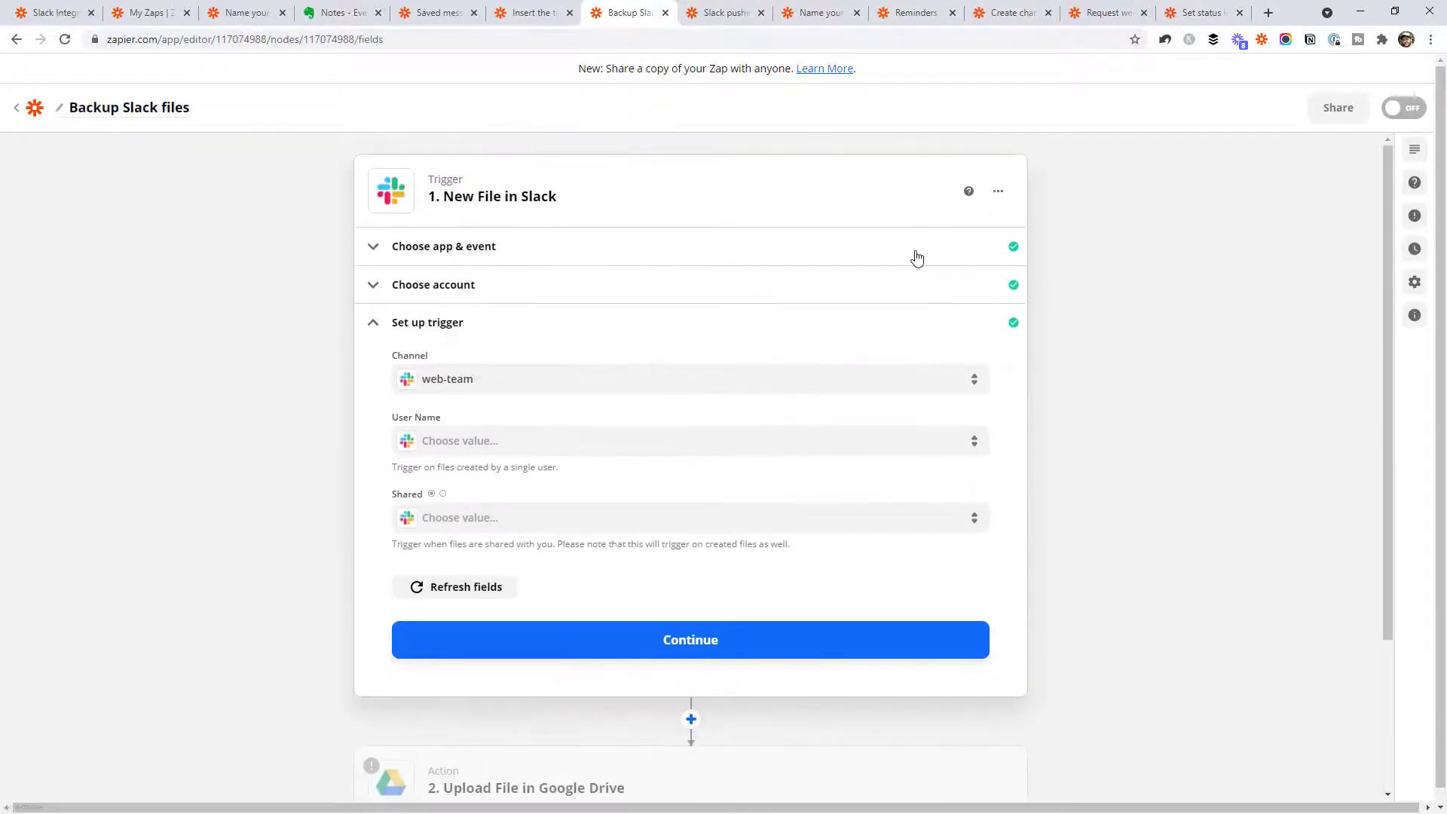
- Open the Slack pushed messages to todo zap and view its trigger's connected Slack account
click(720, 22)
mouse_move(374, 220)
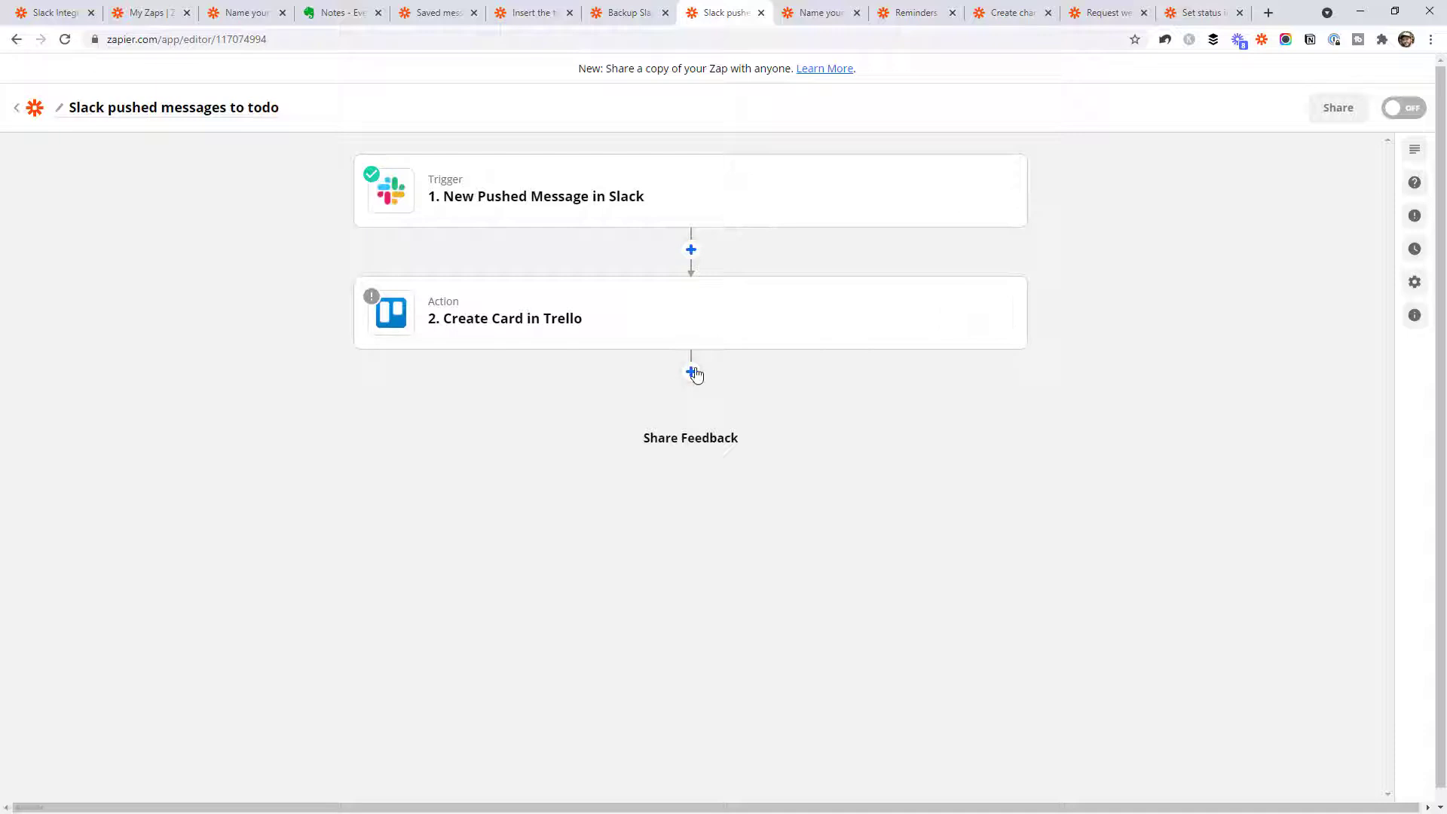
click(585, 217)
click(490, 284)
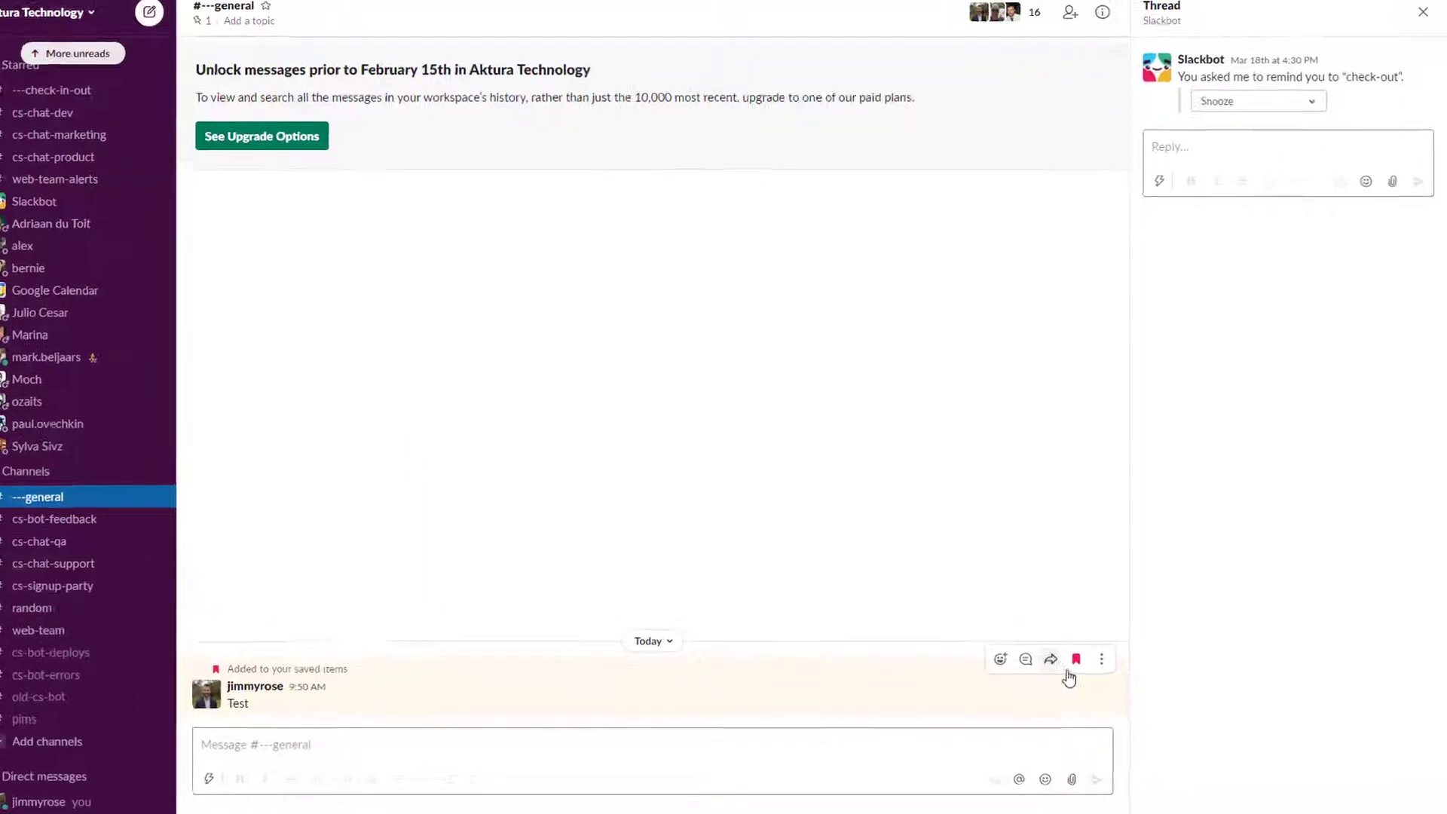
- Send today's Slack message to Zapier with Push to Zapier from its More actions menu
click(1101, 662)
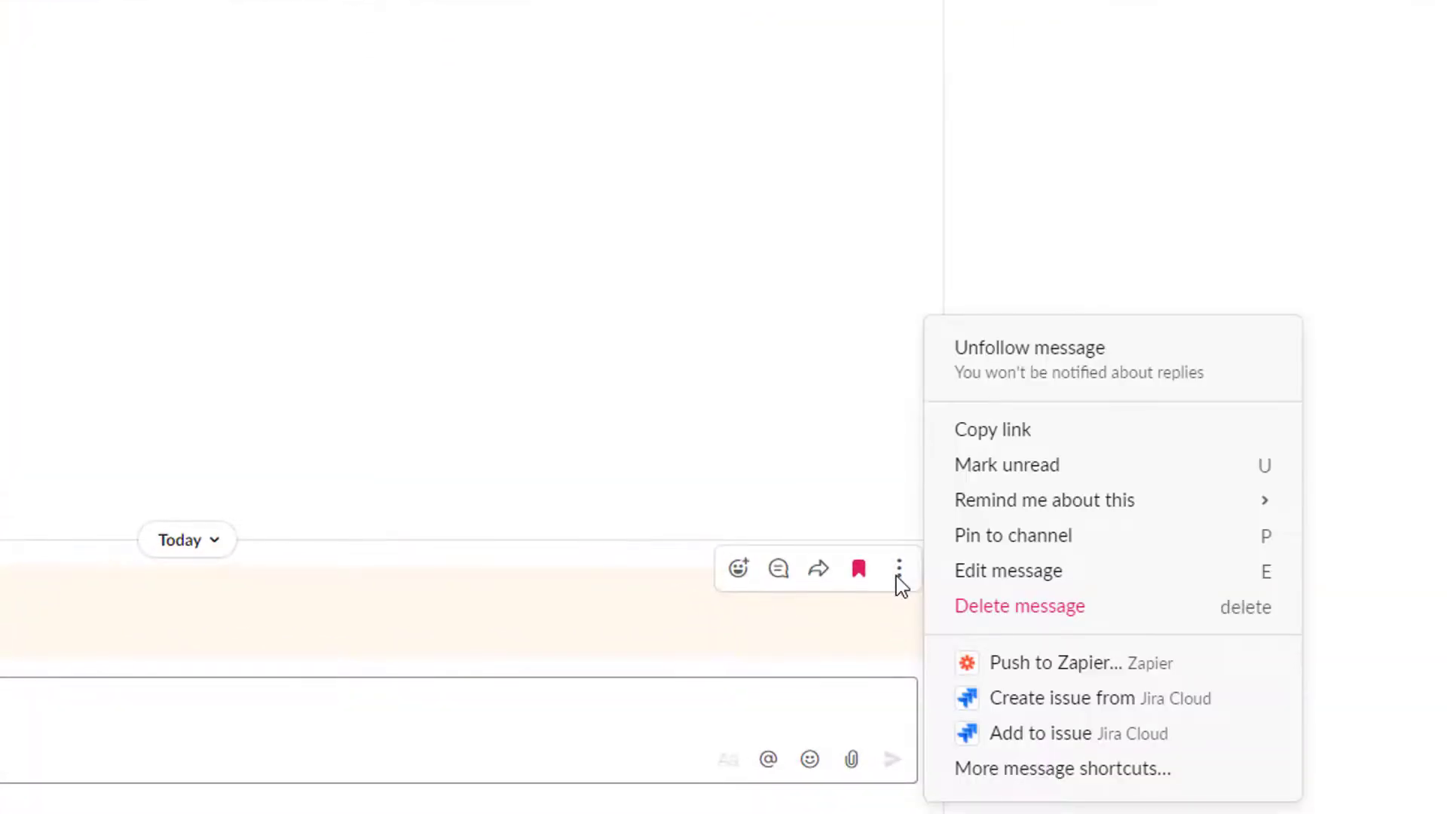
click(1029, 665)
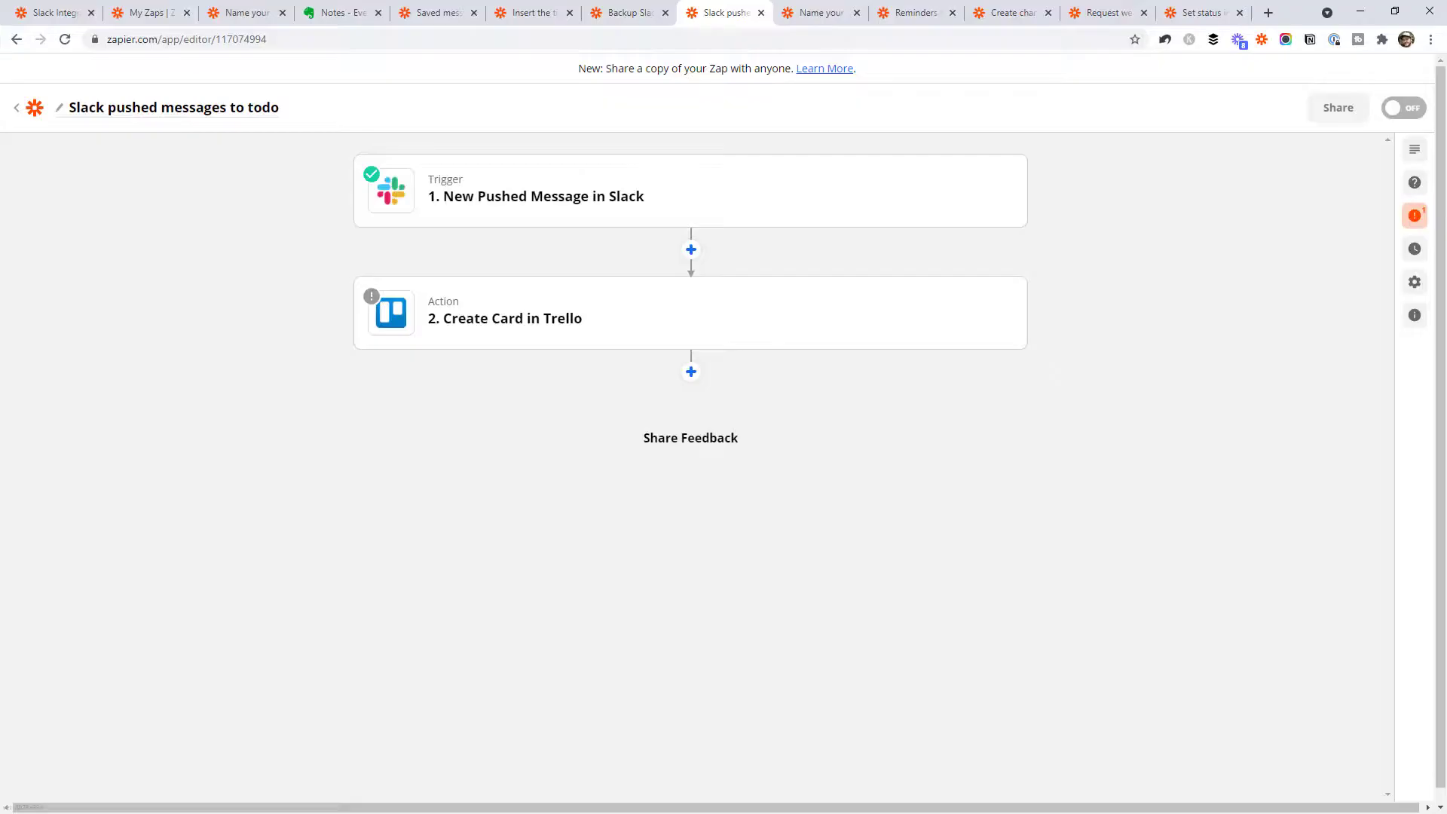
- Open the Create Card in Trello action's setup, targeting board Priority Tasks and list Today
click(633, 209)
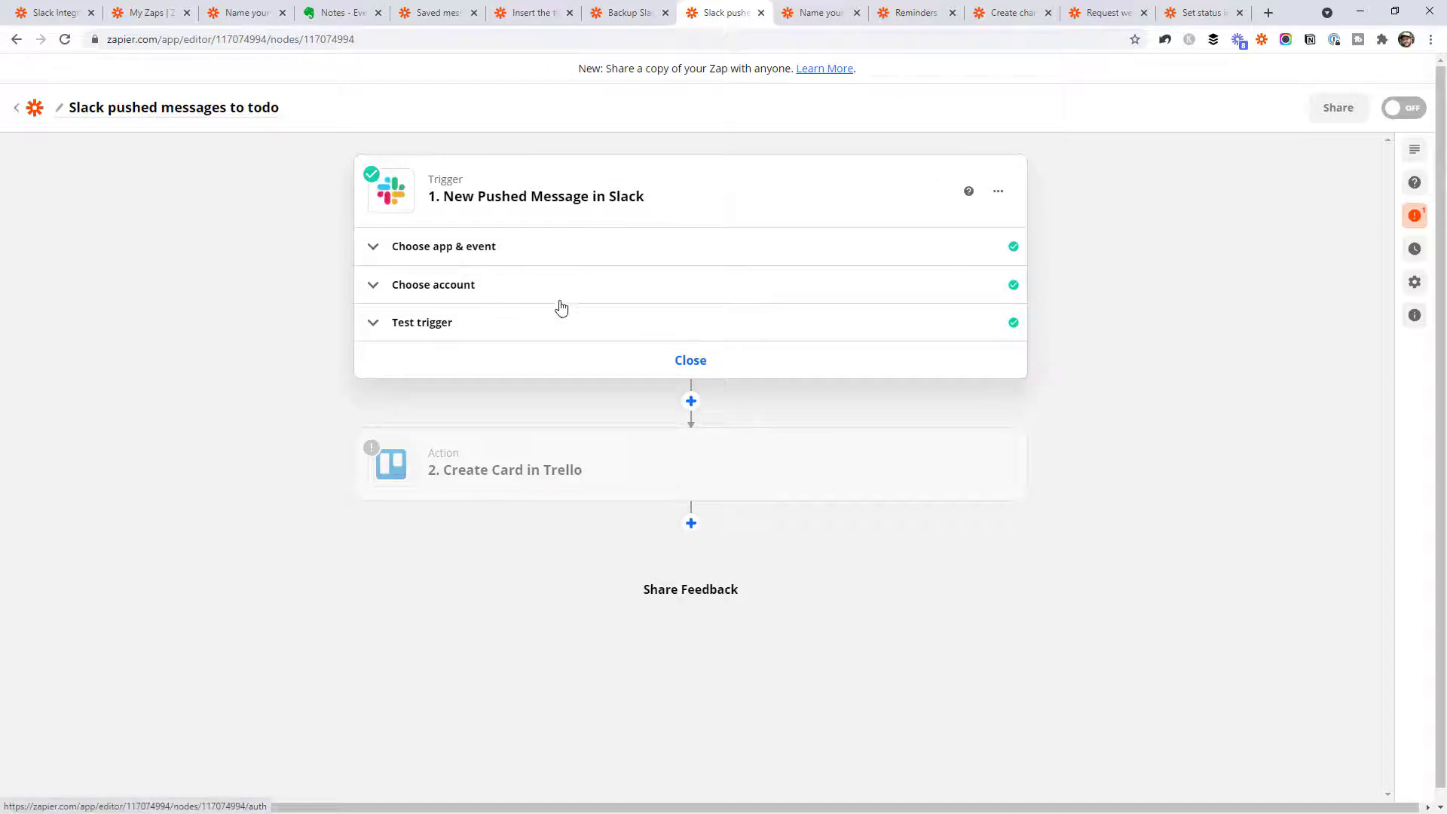
mouse_move(547, 482)
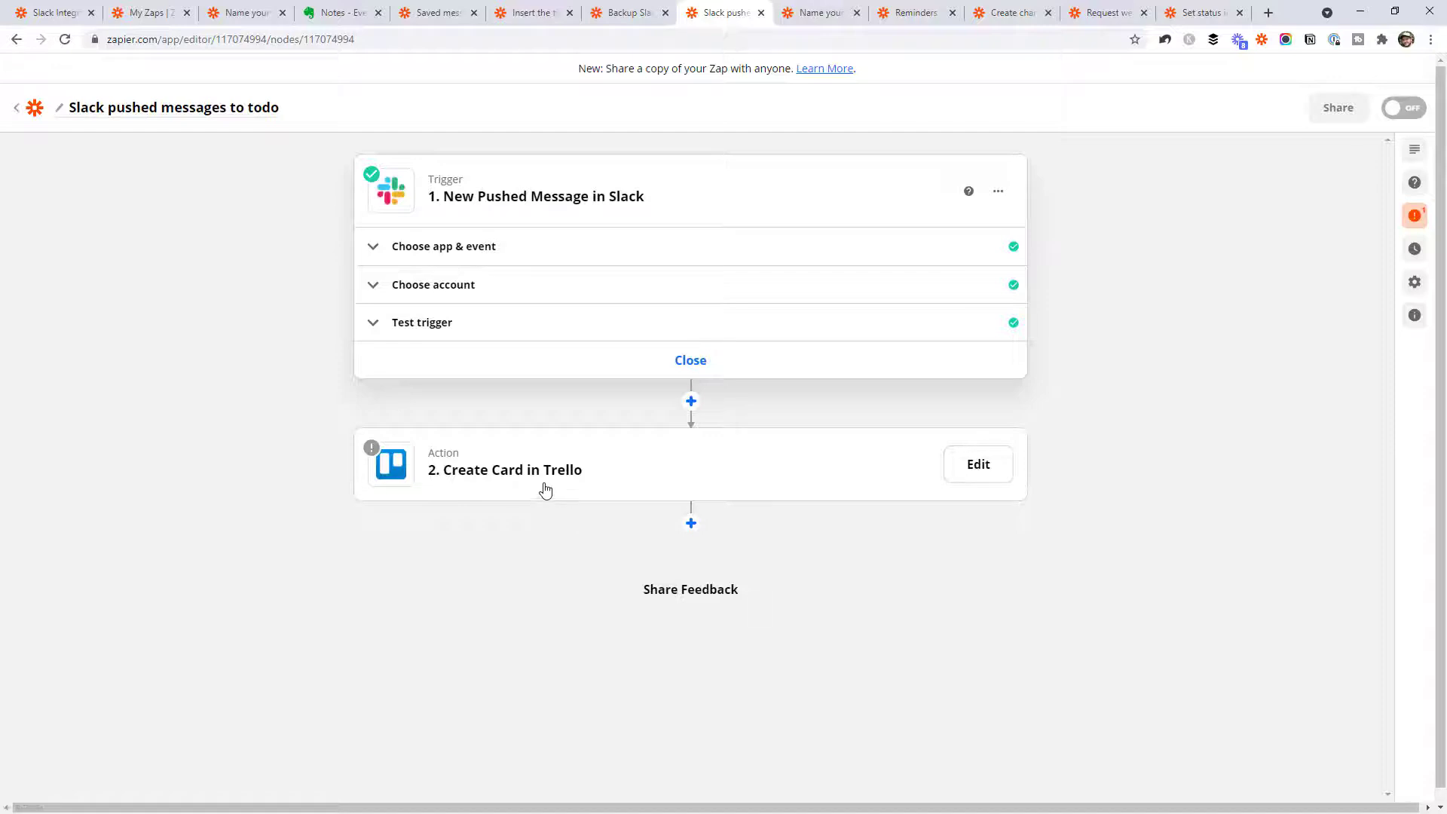
click(545, 492)
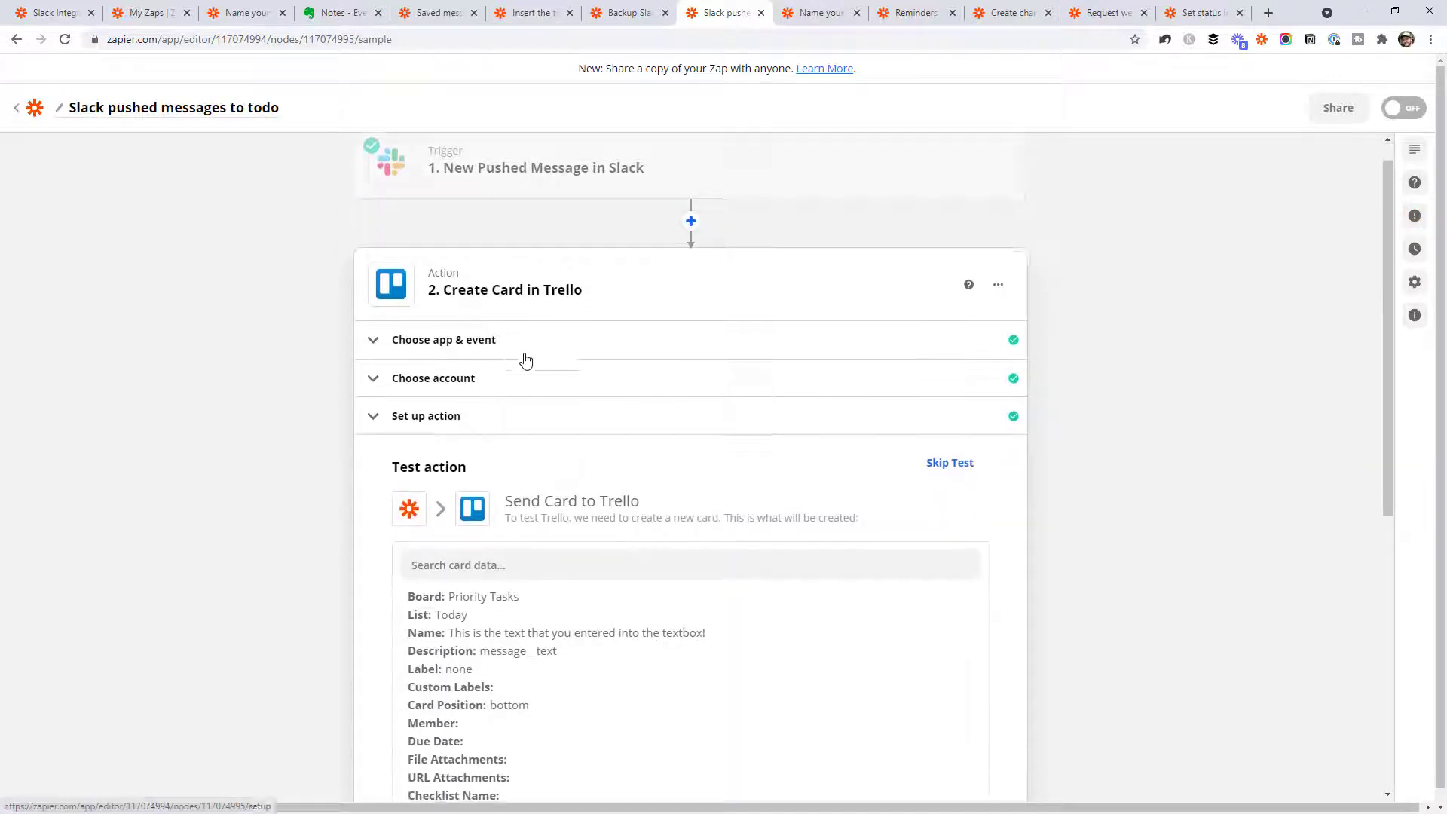
click(431, 209)
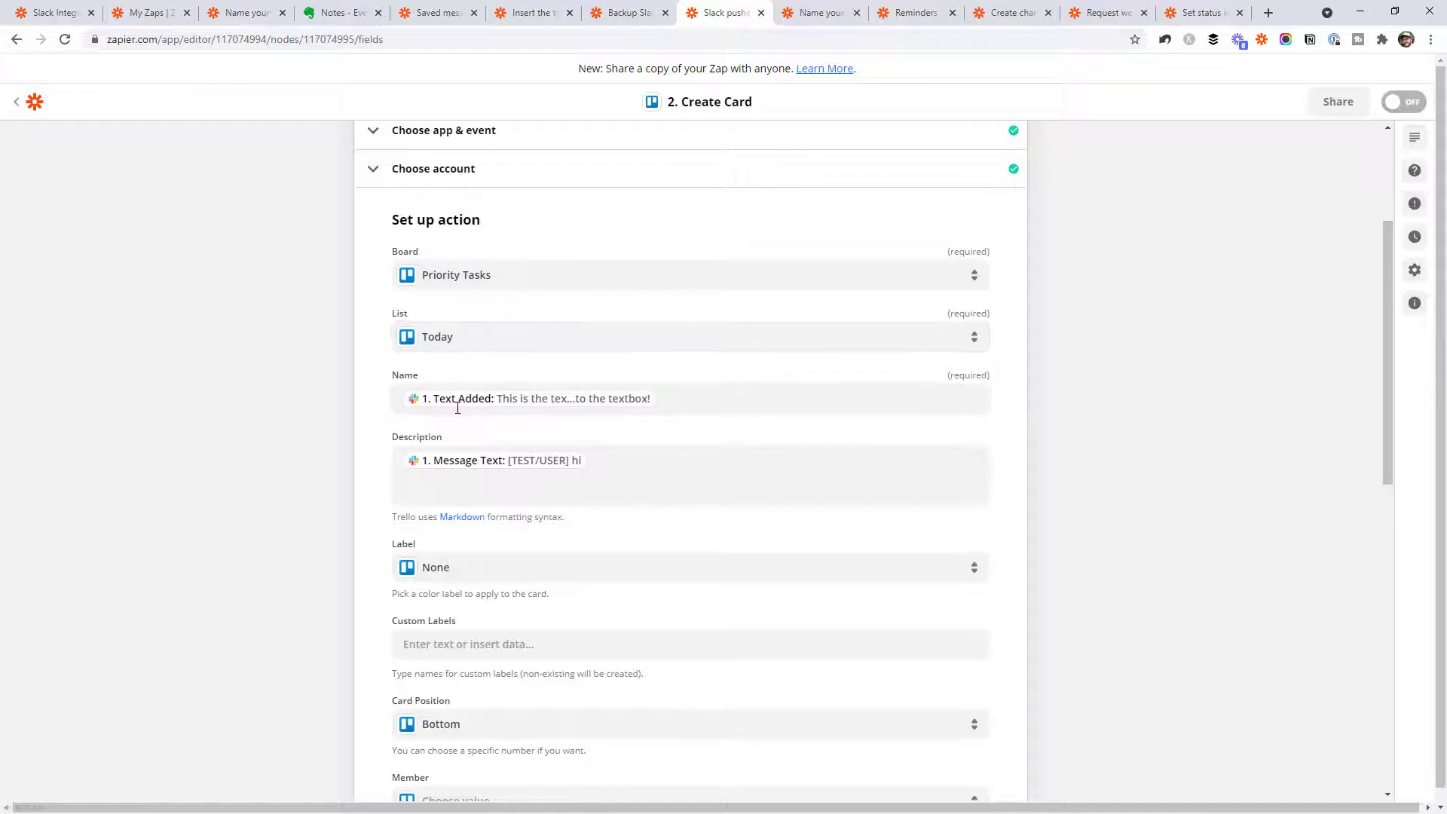
- Review the Slack data for the card name (Text Added) and Message Text description
click(794, 404)
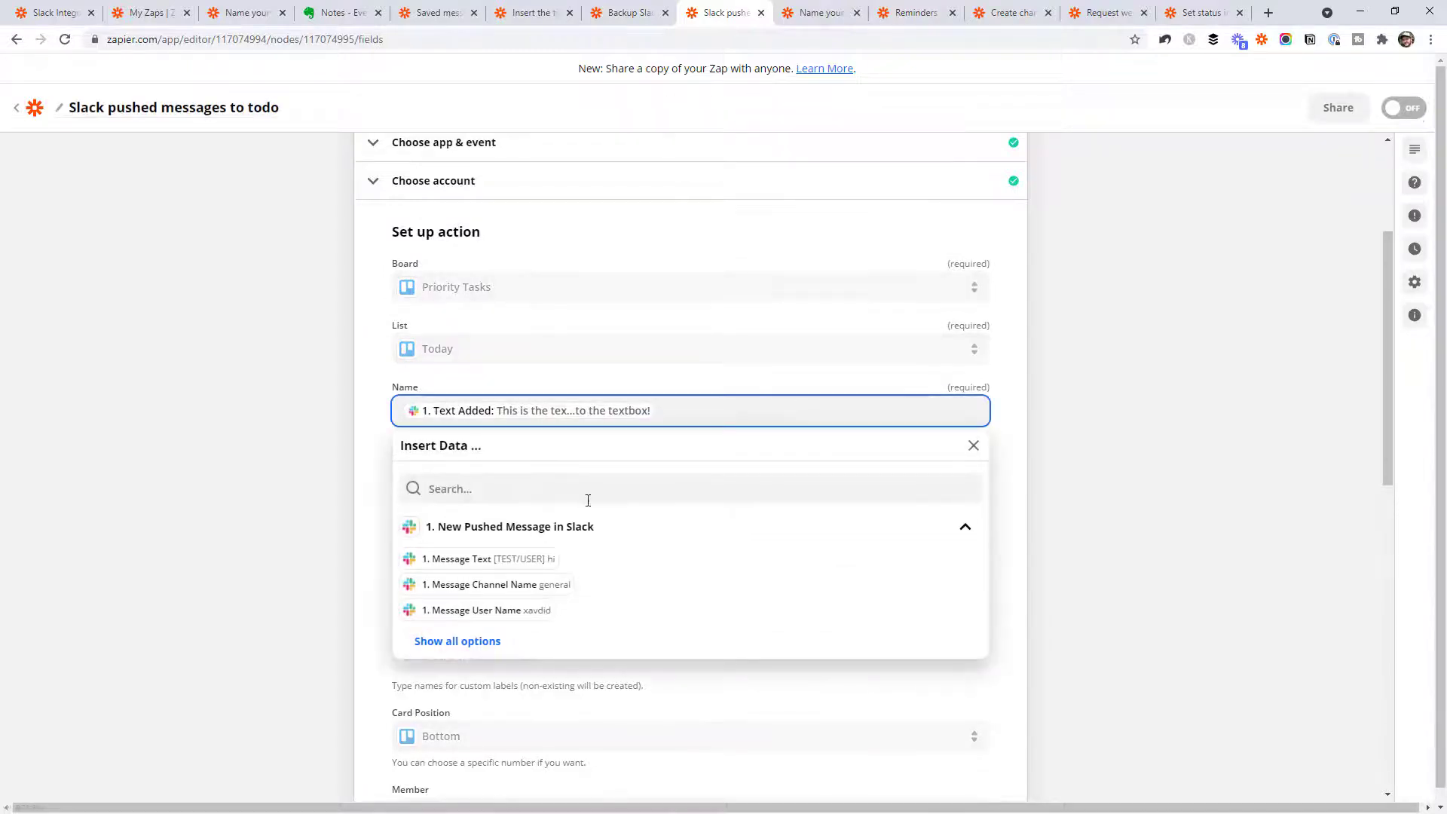
click(497, 641)
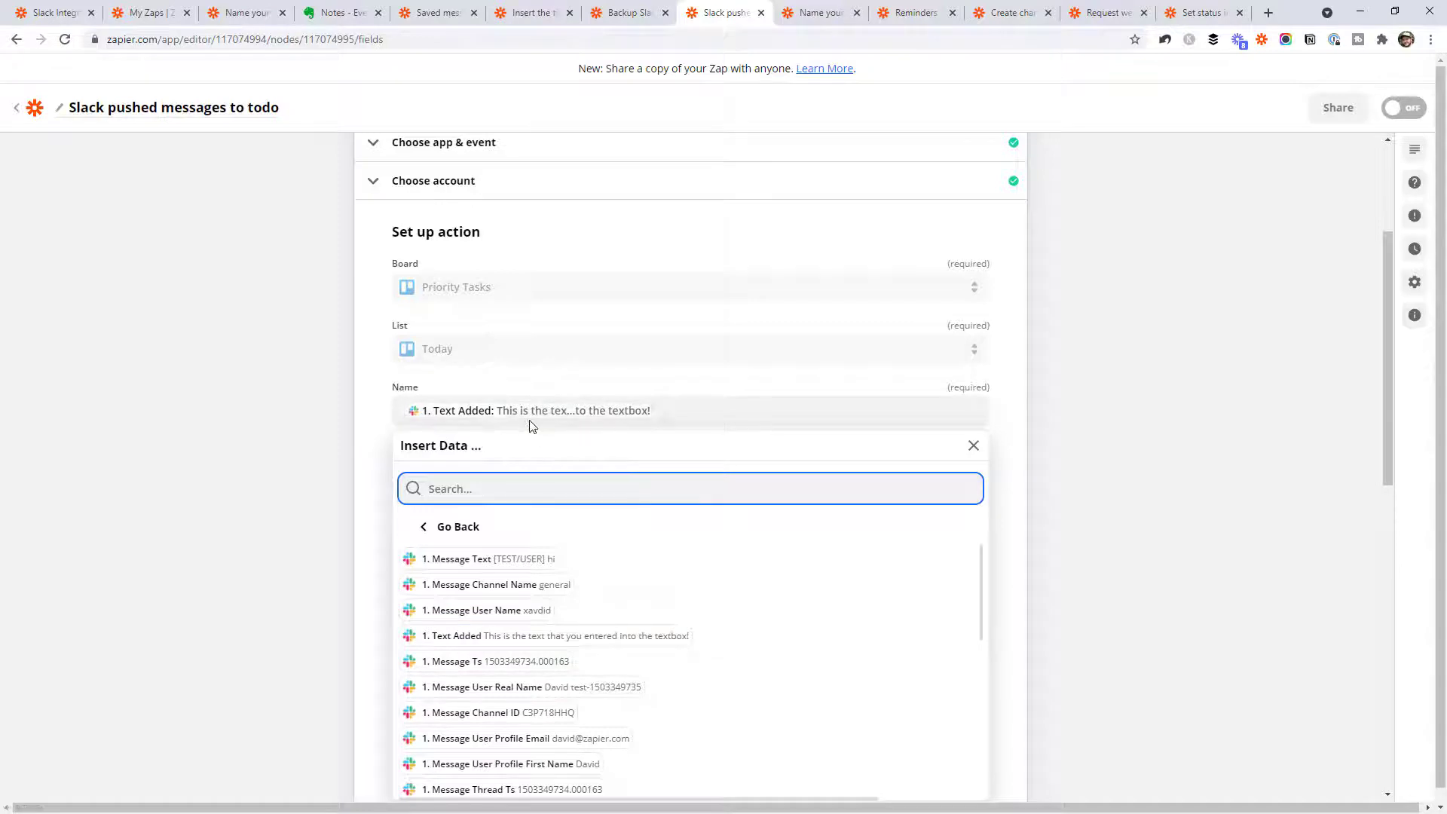
click(370, 407)
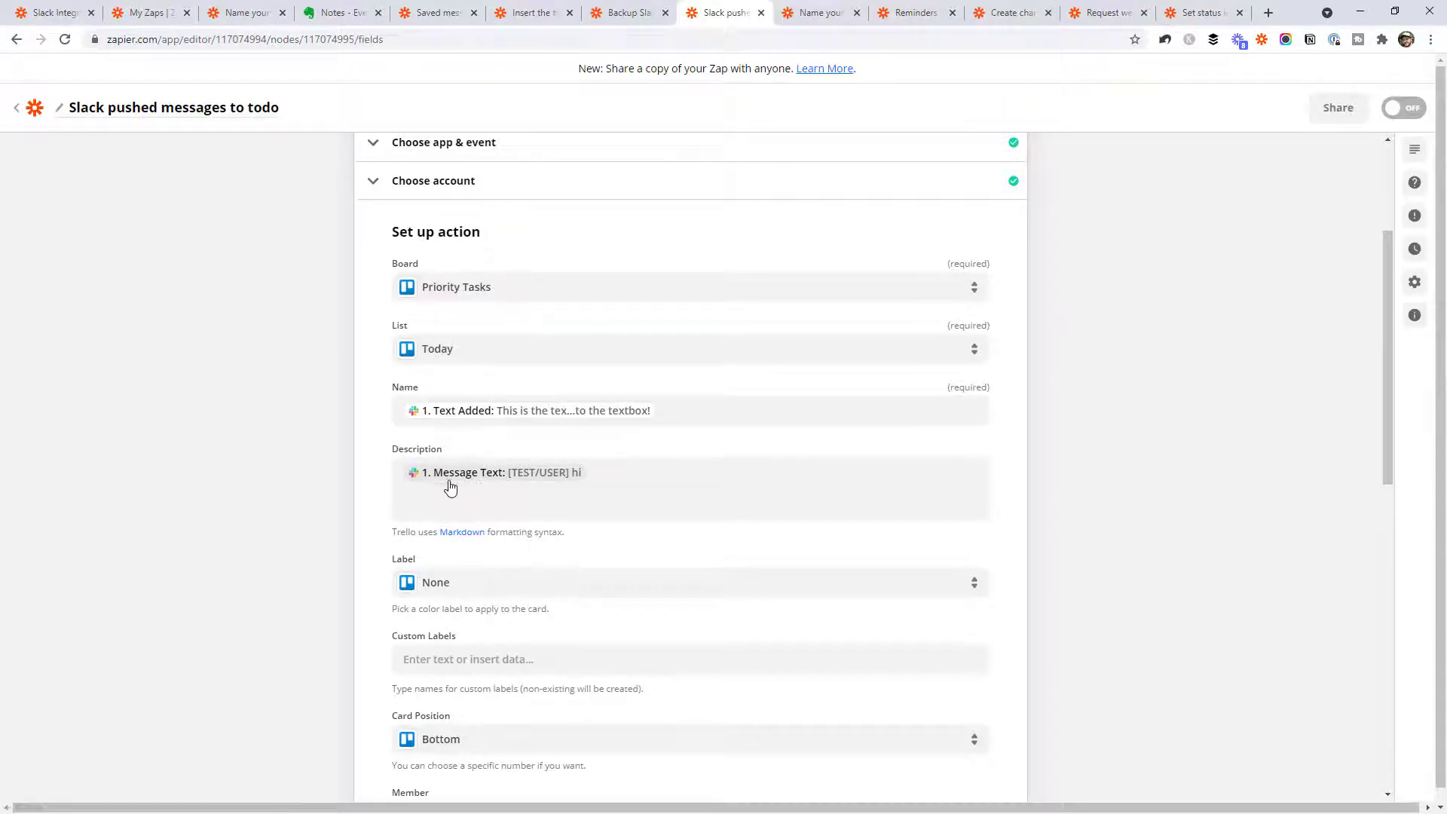
click(620, 480)
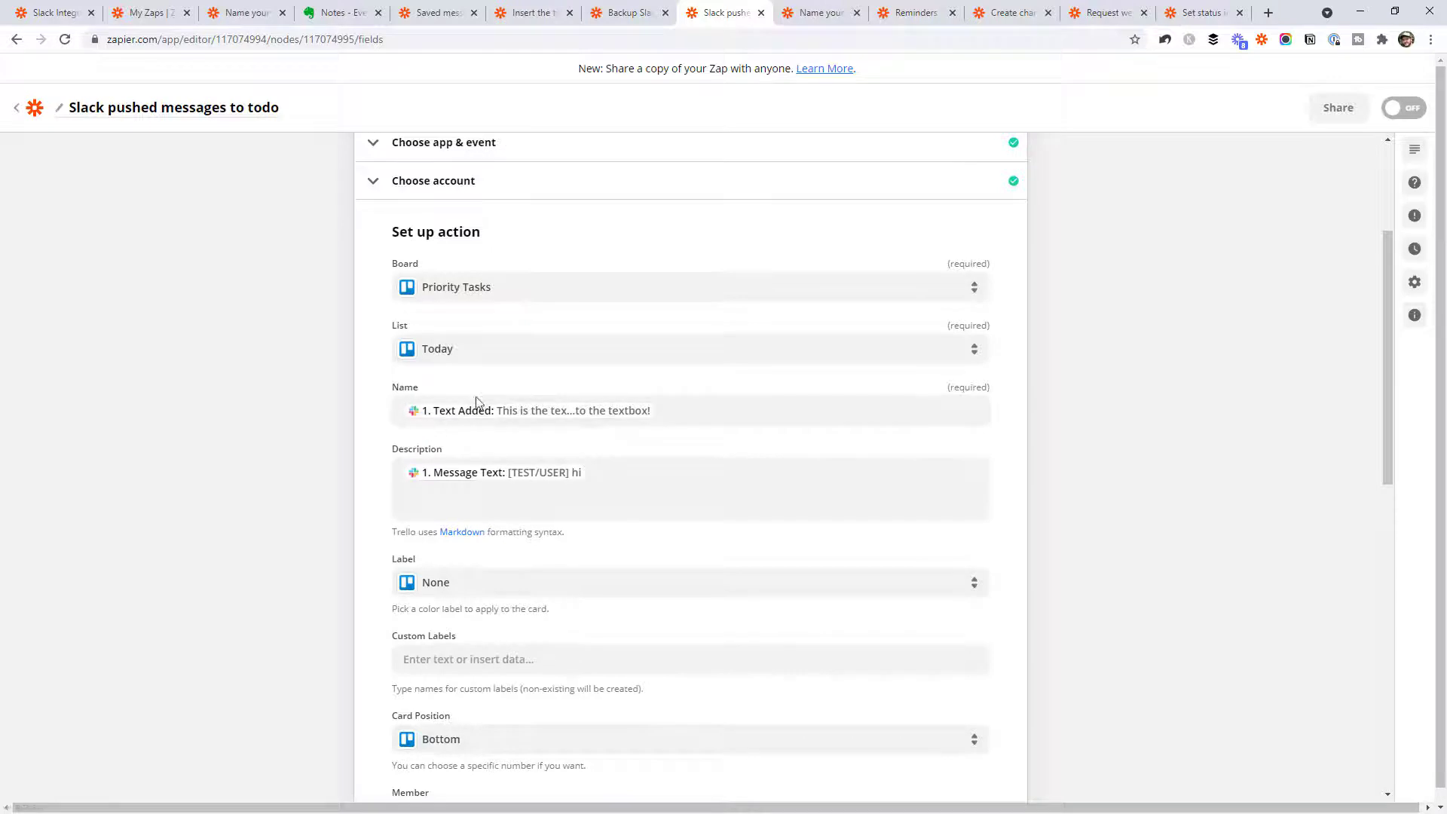
scroll(525, 368, up, 3)
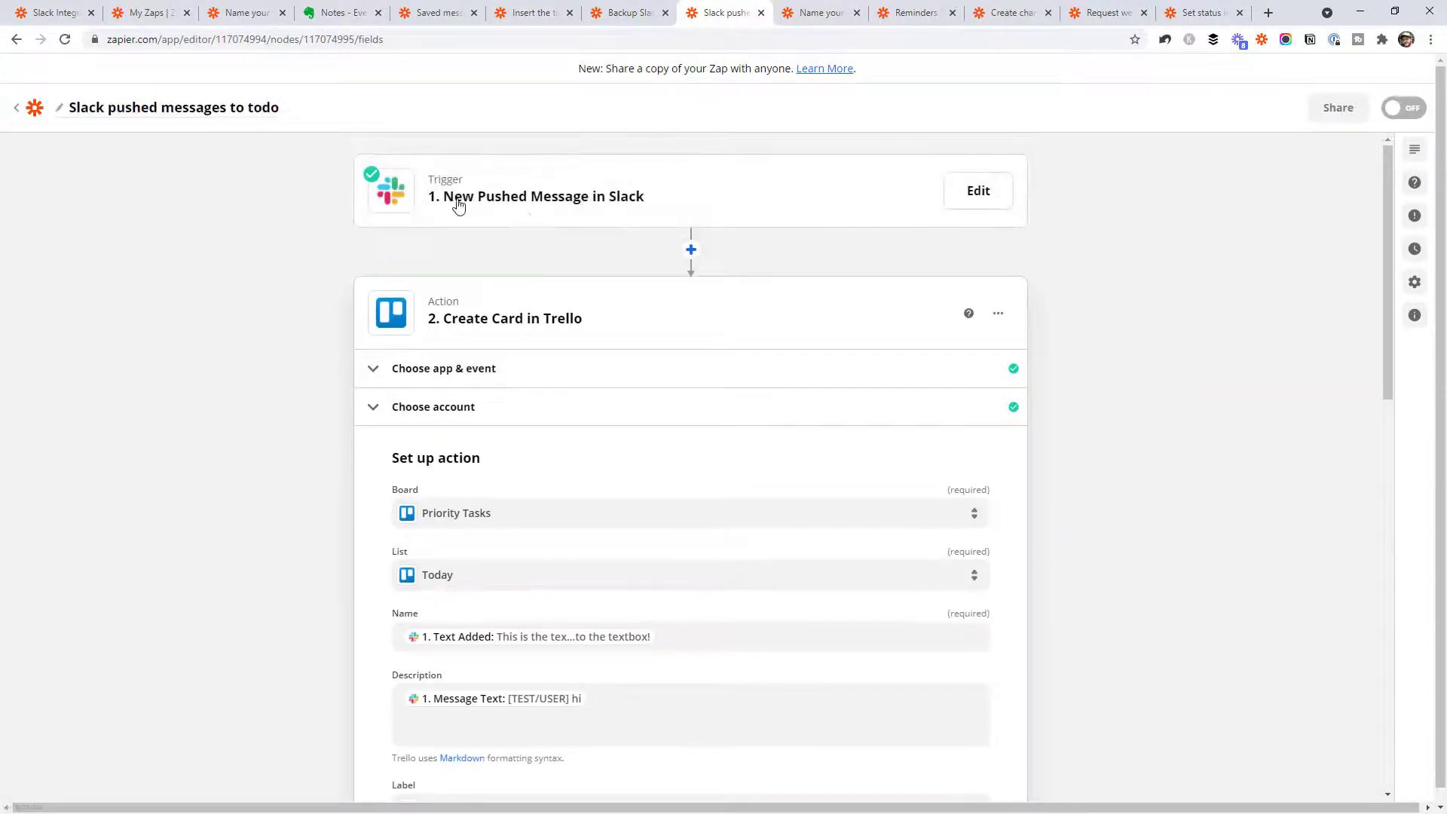
- Inspect the pushed Slack message the trigger test found as sample data
click(660, 201)
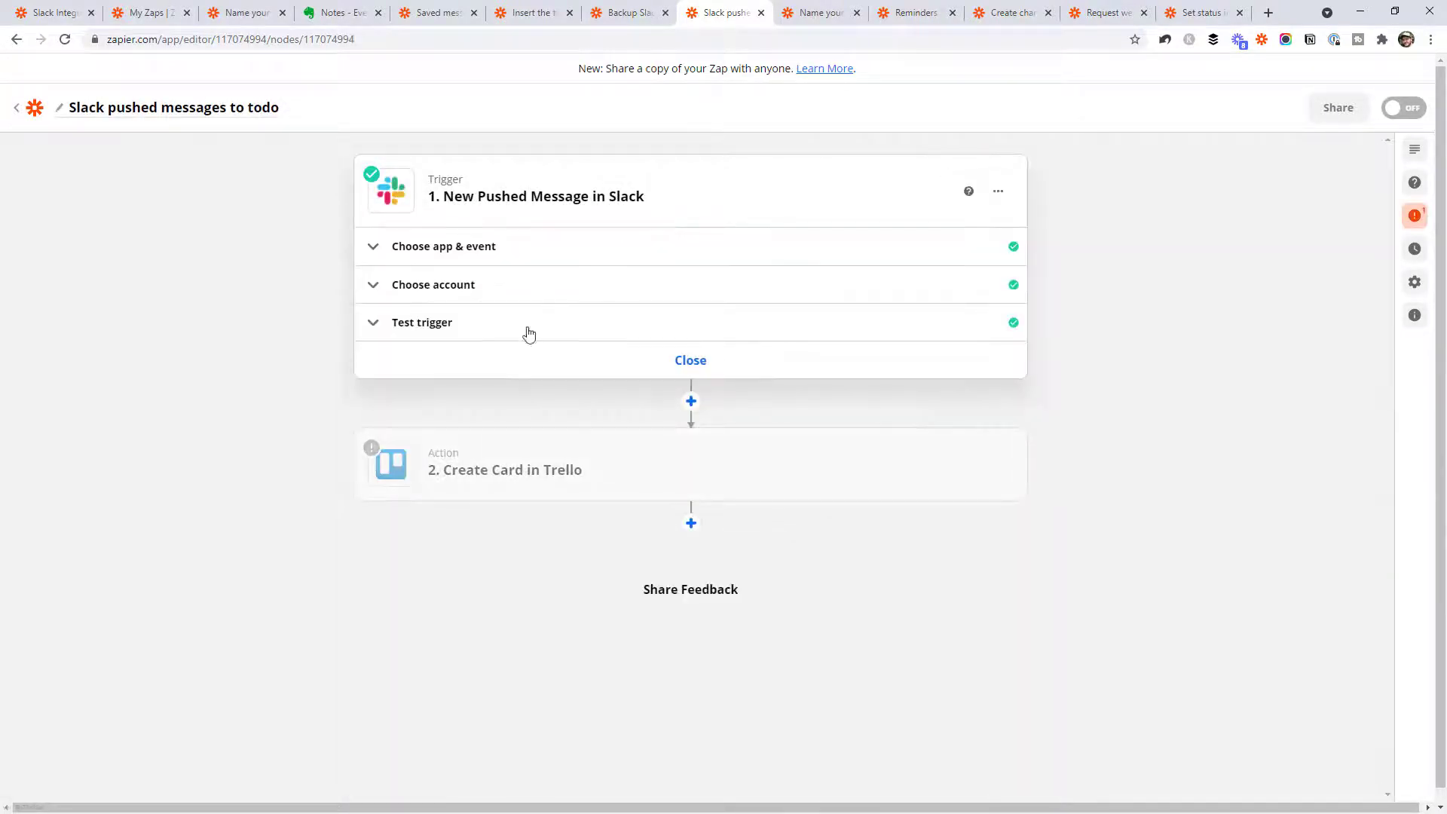
click(460, 332)
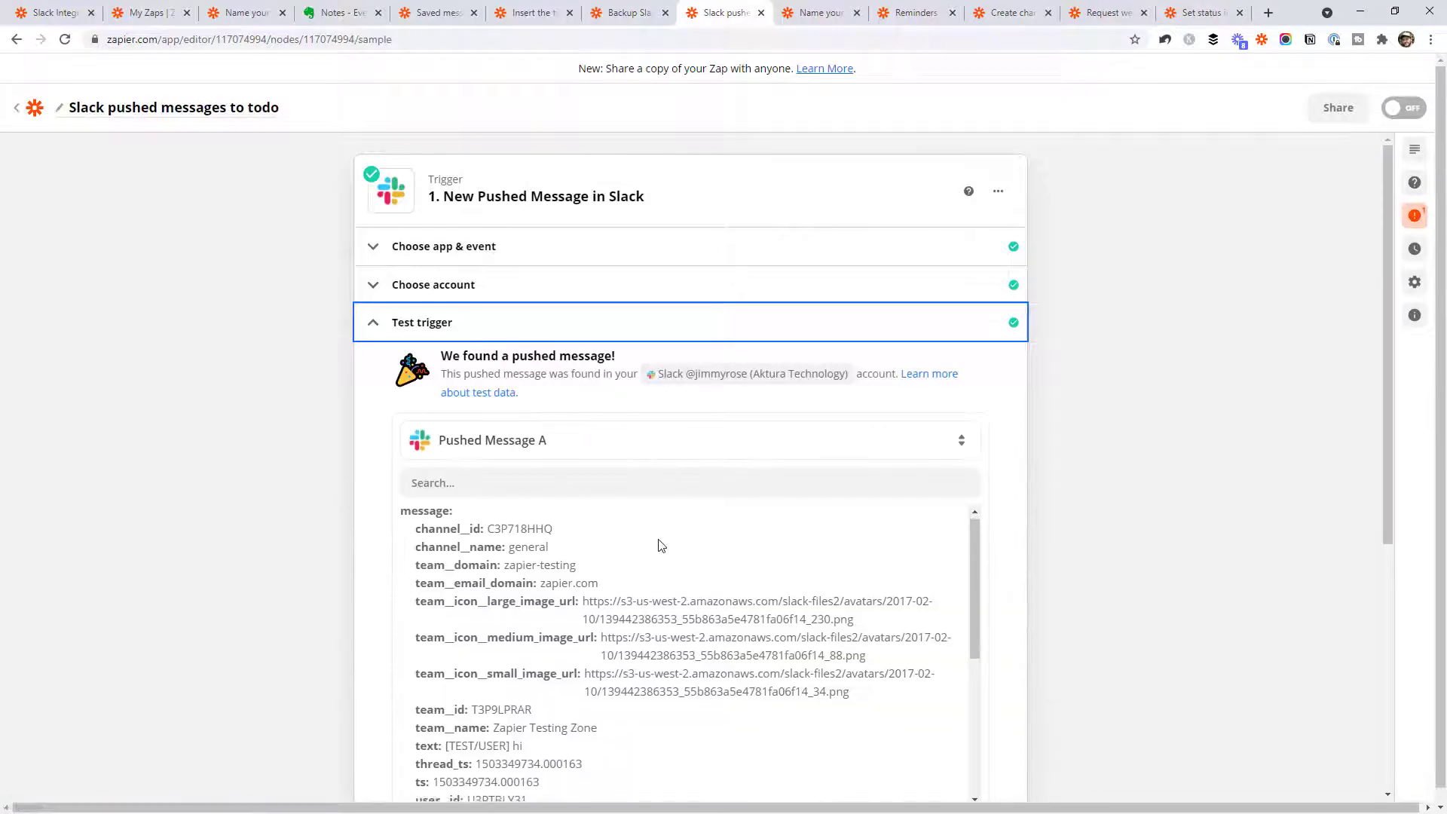
scroll(648, 539, down, 1)
drag(571, 529, 769, 691)
click(769, 692)
scroll(510, 597, down, 2)
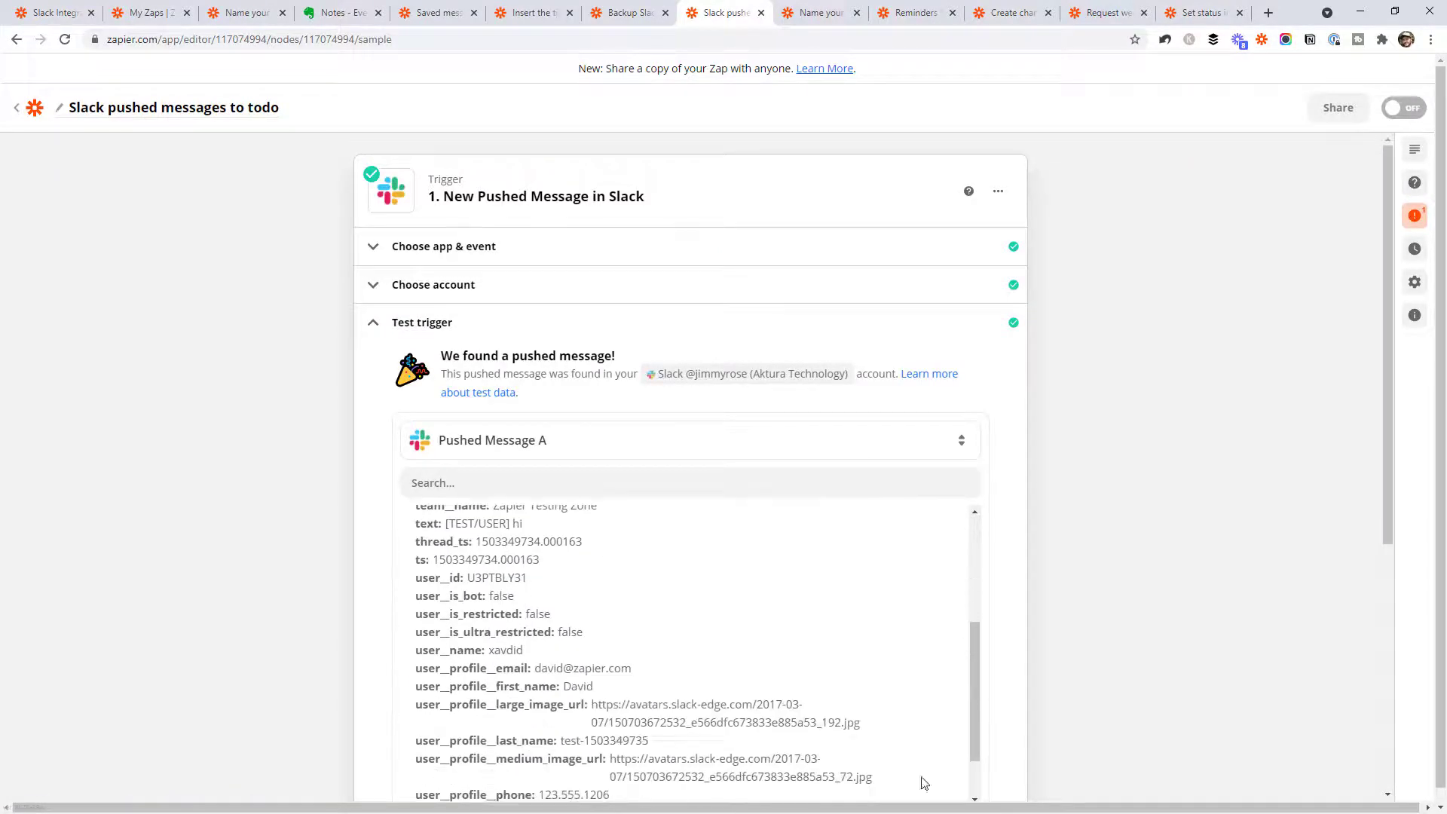
scroll(852, 632, up, 3)
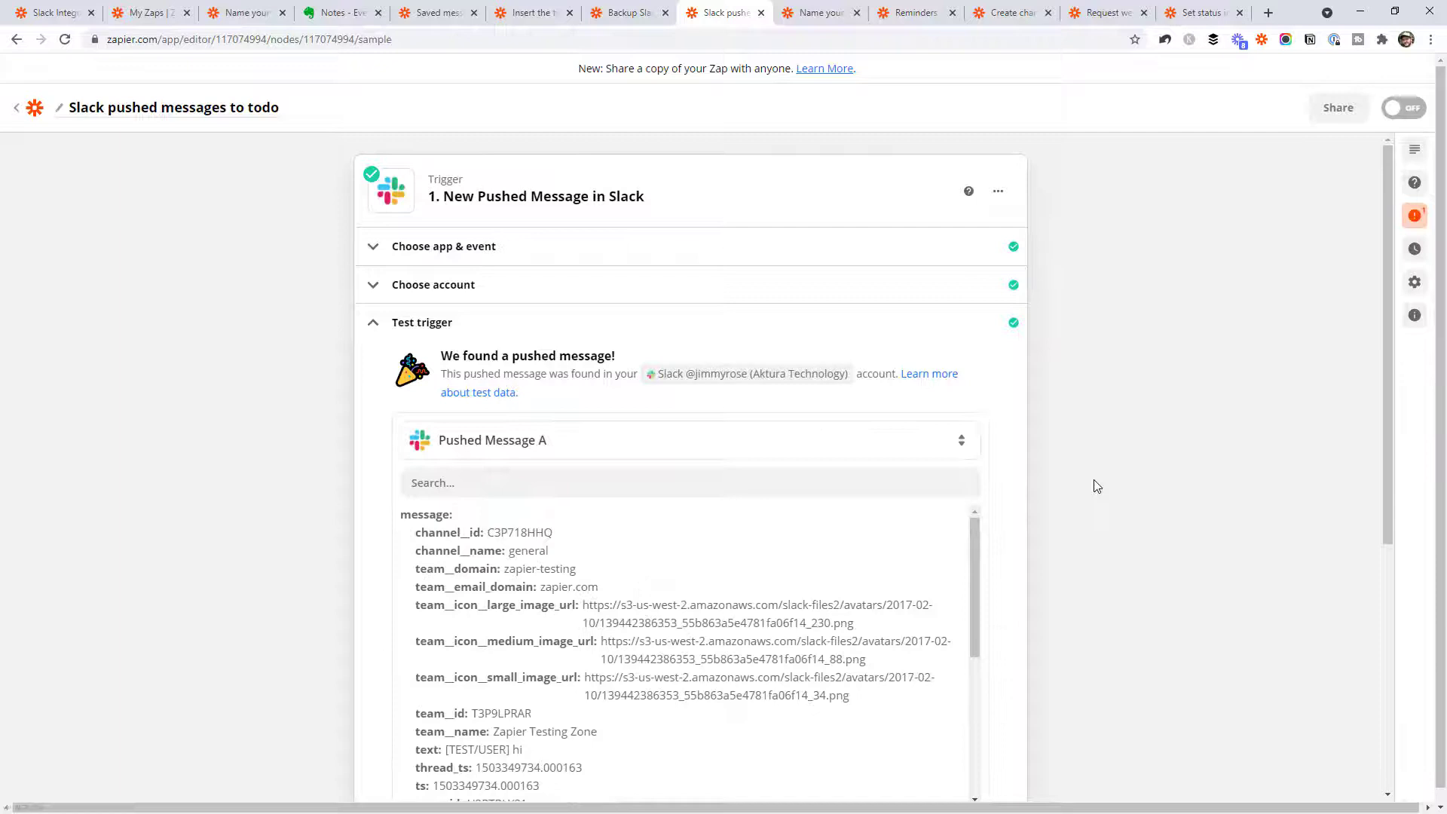
scroll(1129, 482, down, 3)
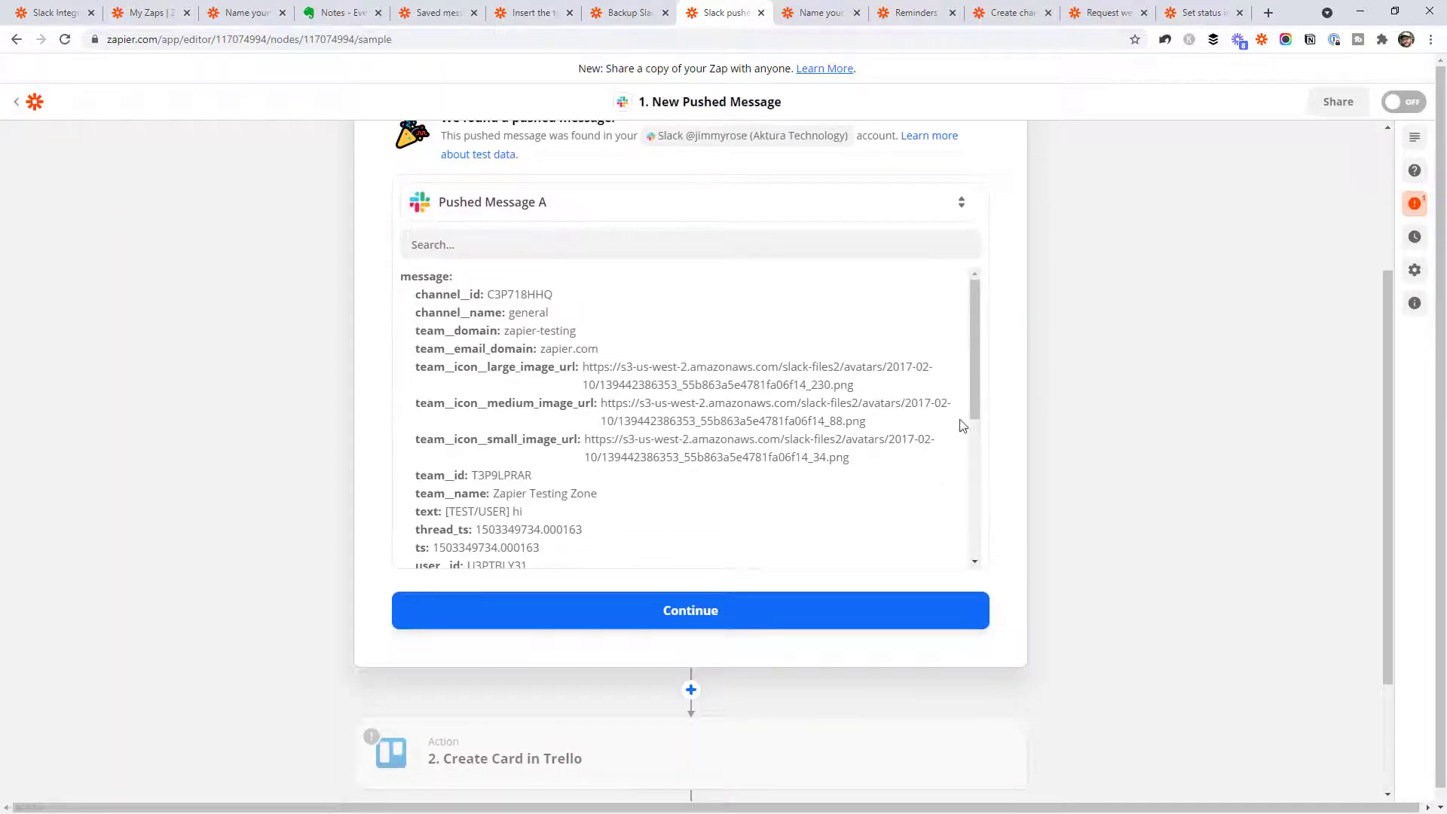
scroll(904, 445, down, 2)
- Finish the Create Card in Trello action setup and start its test
click(867, 451)
scroll(762, 569, down, 1)
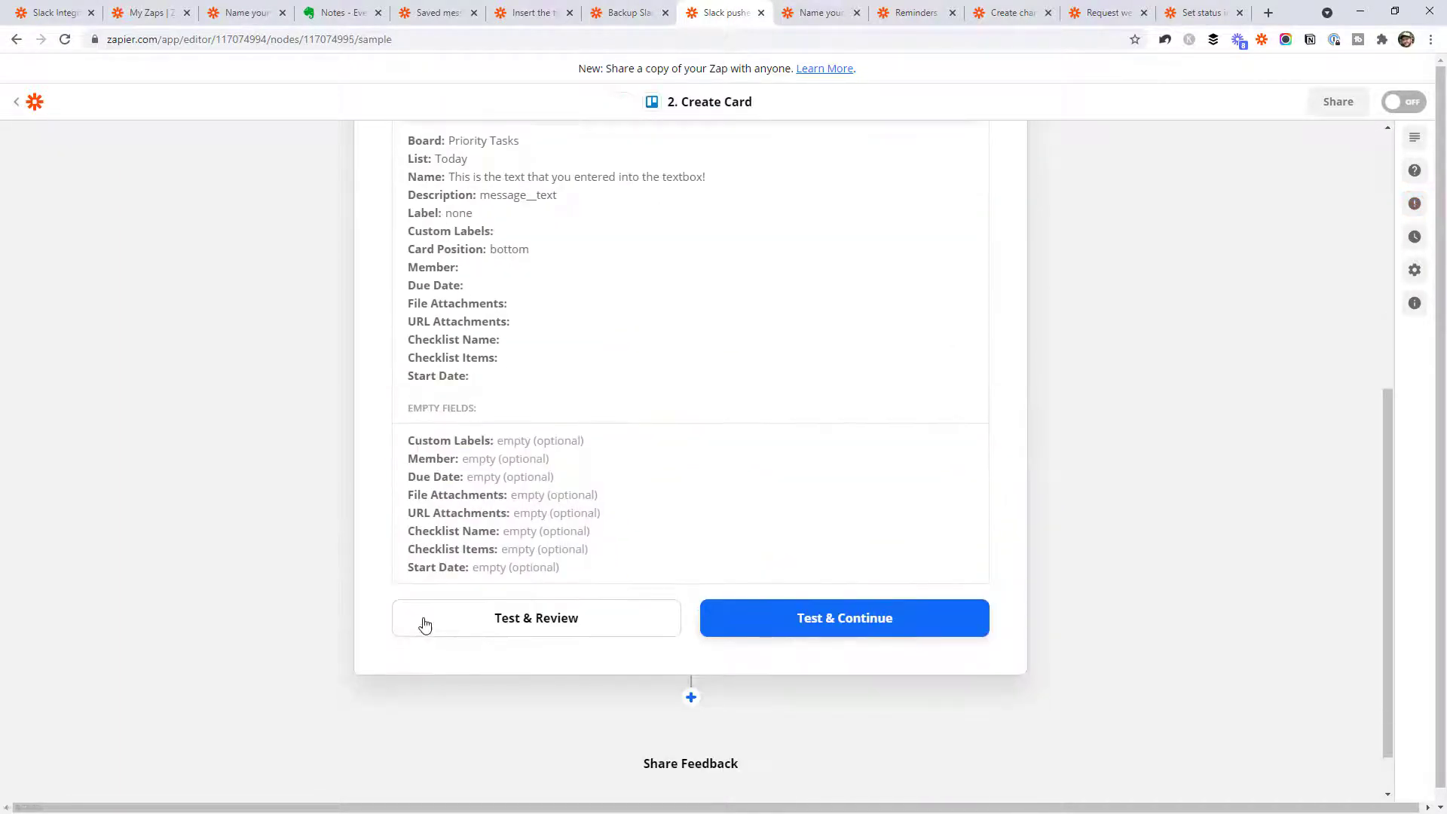
scroll(579, 465, up, 3)
click(478, 196)
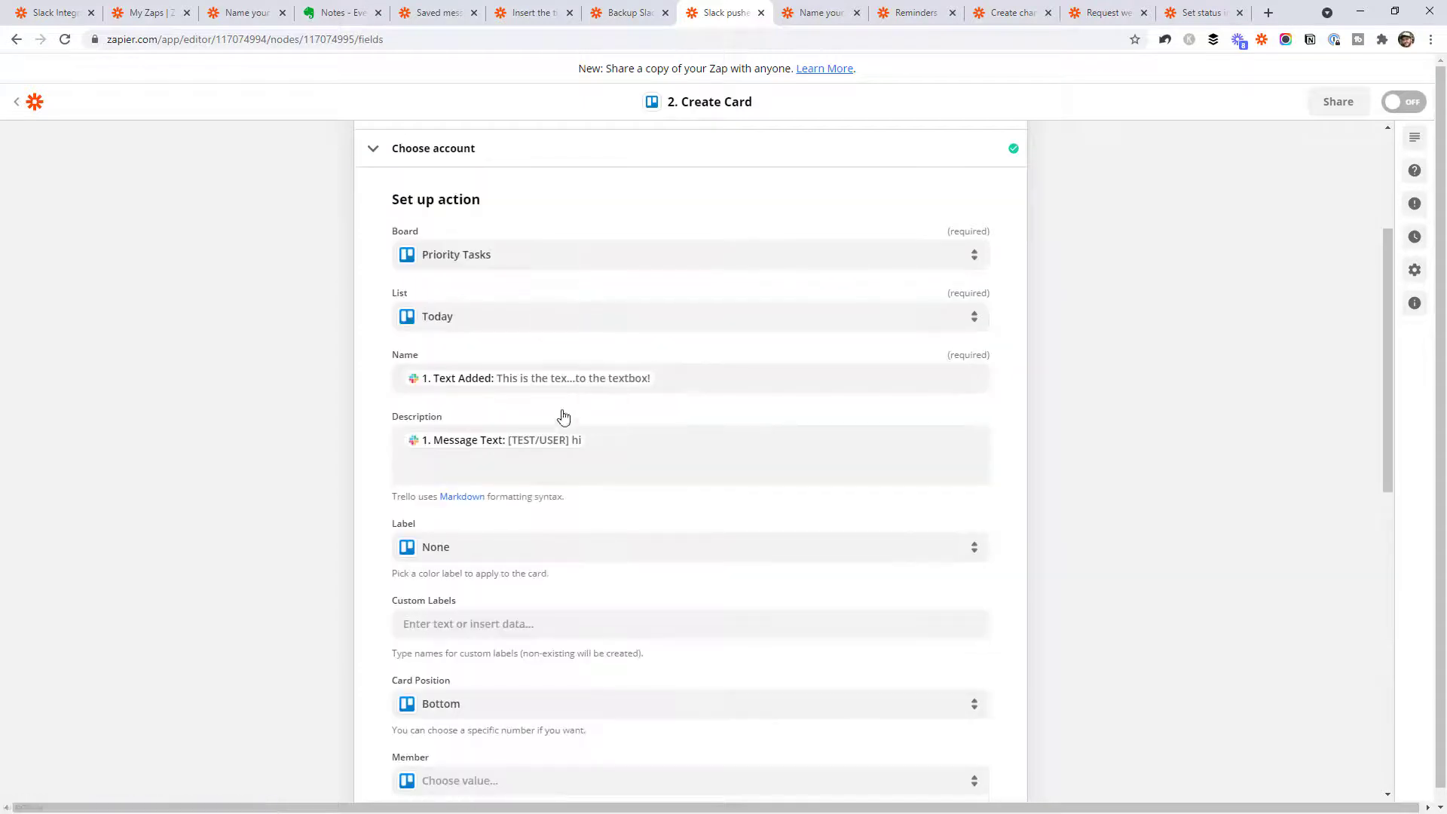
click(450, 462)
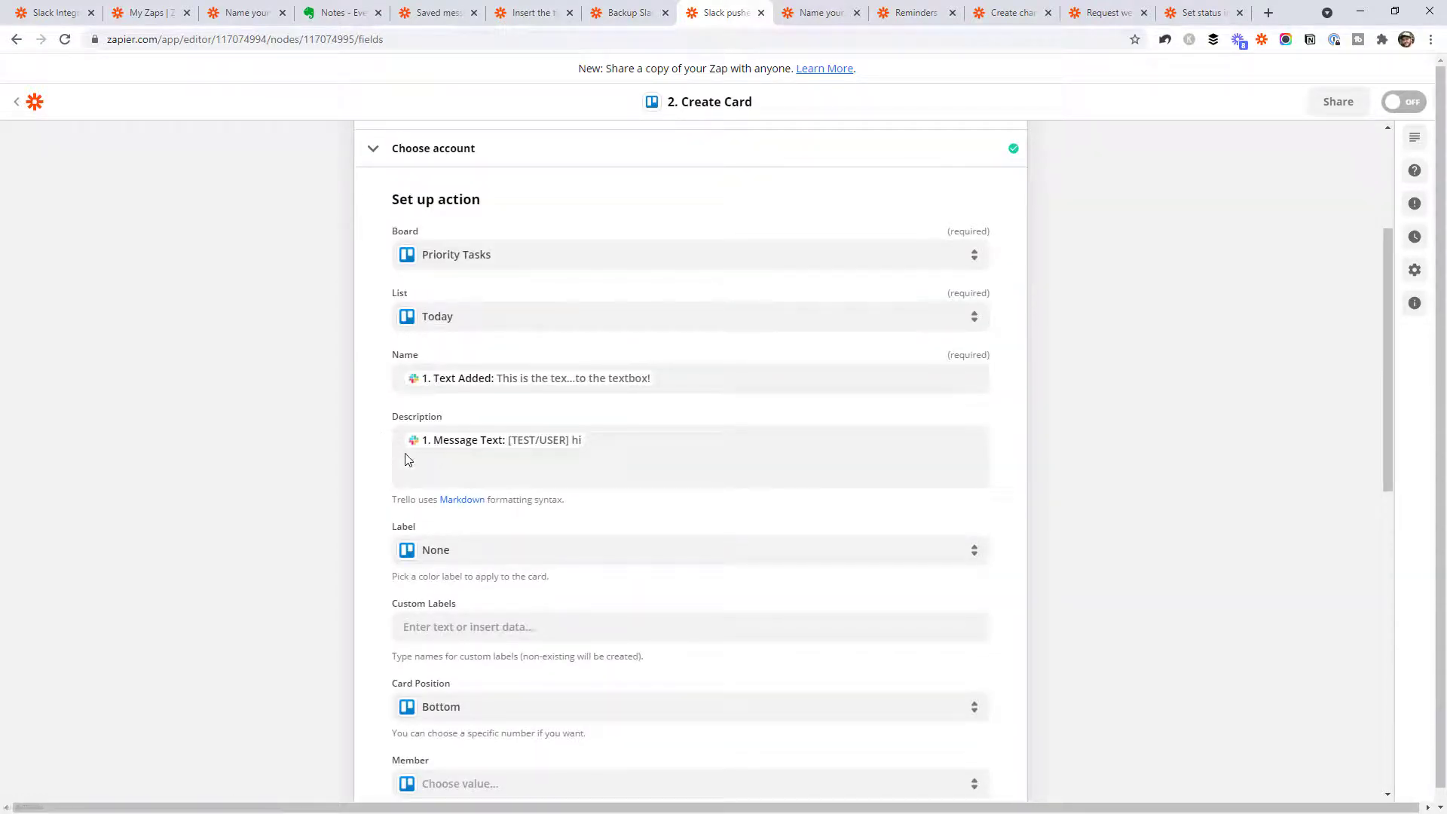
scroll(252, 439, down, 10)
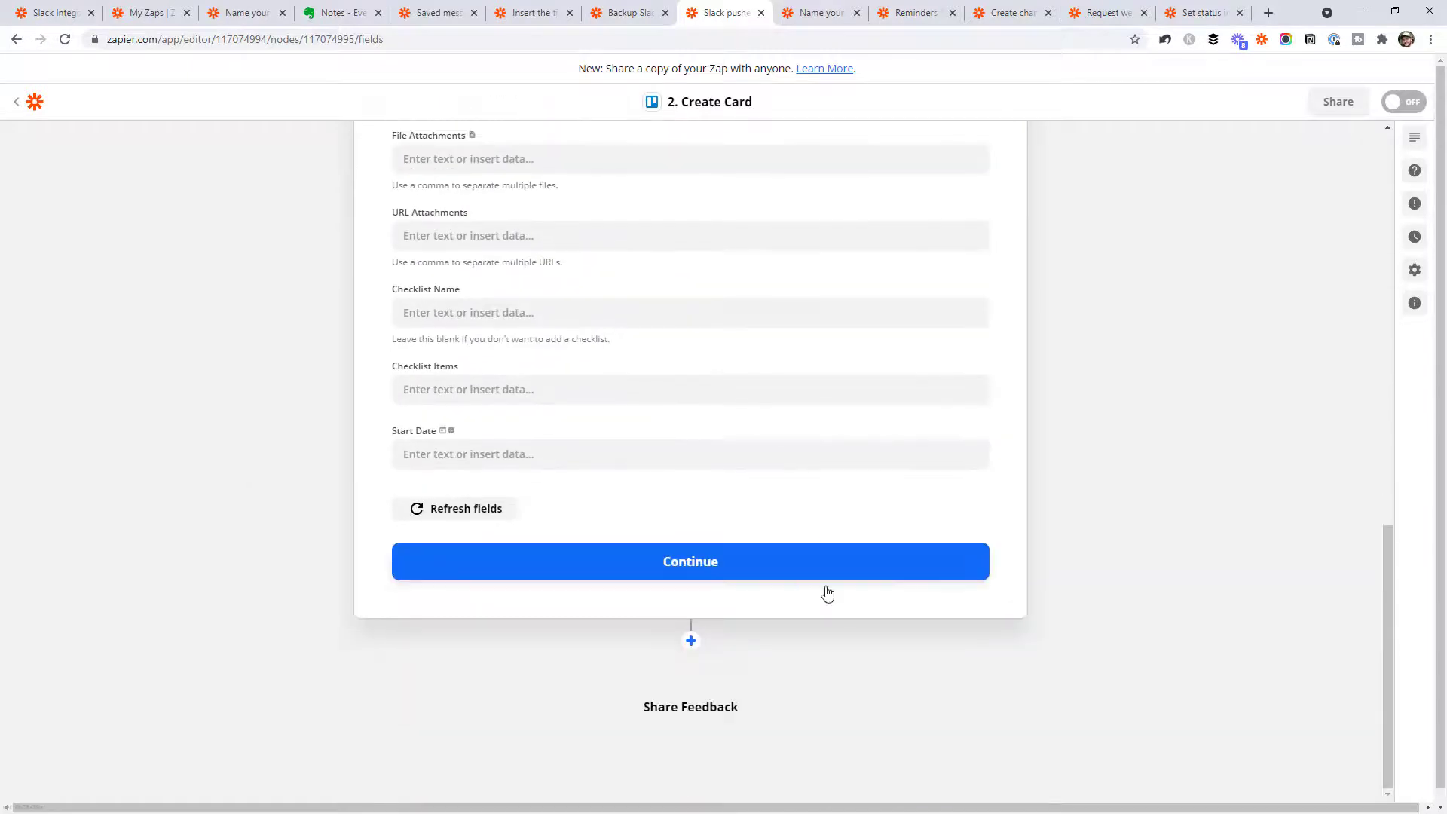
click(649, 576)
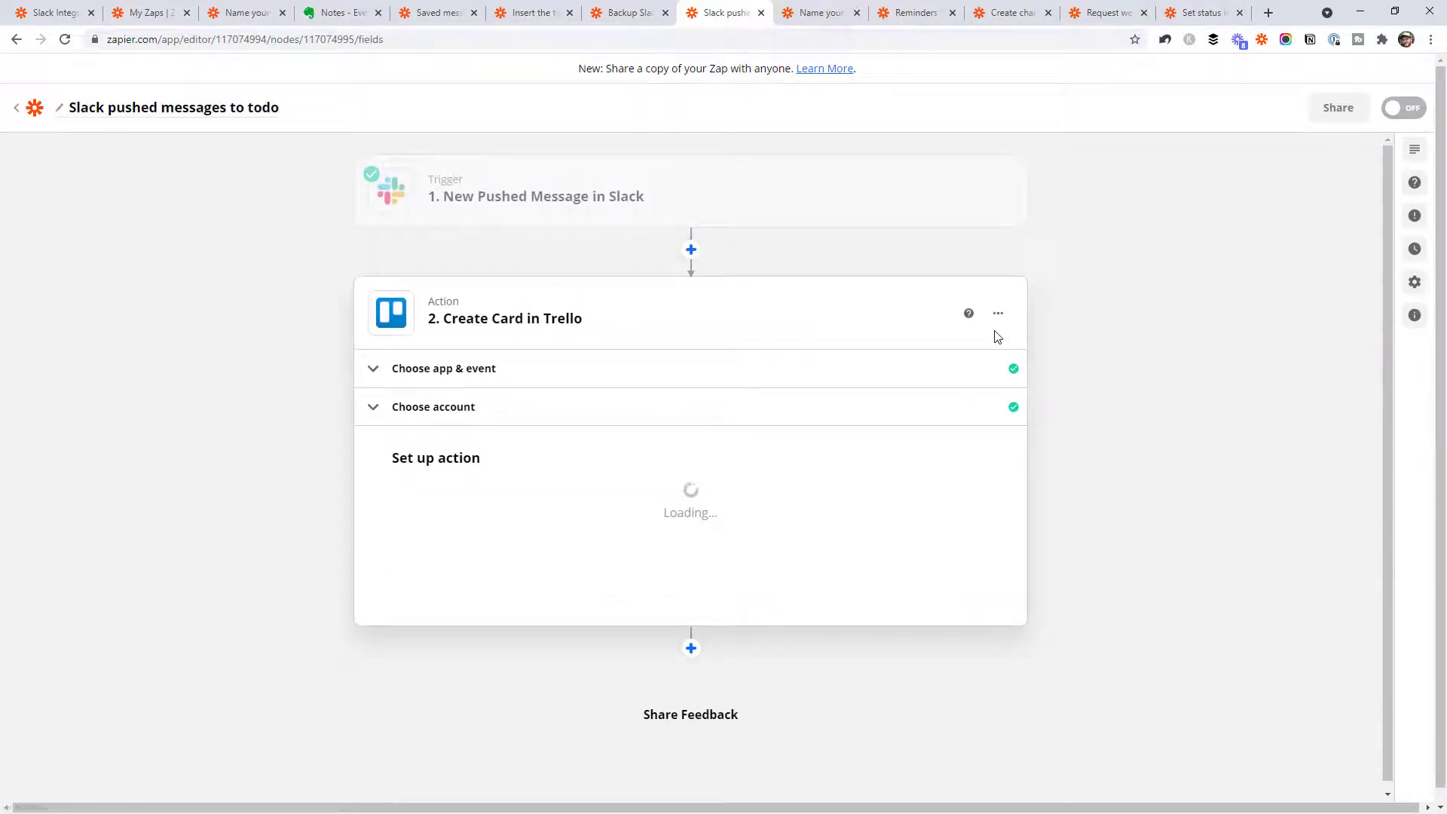
click(958, 181)
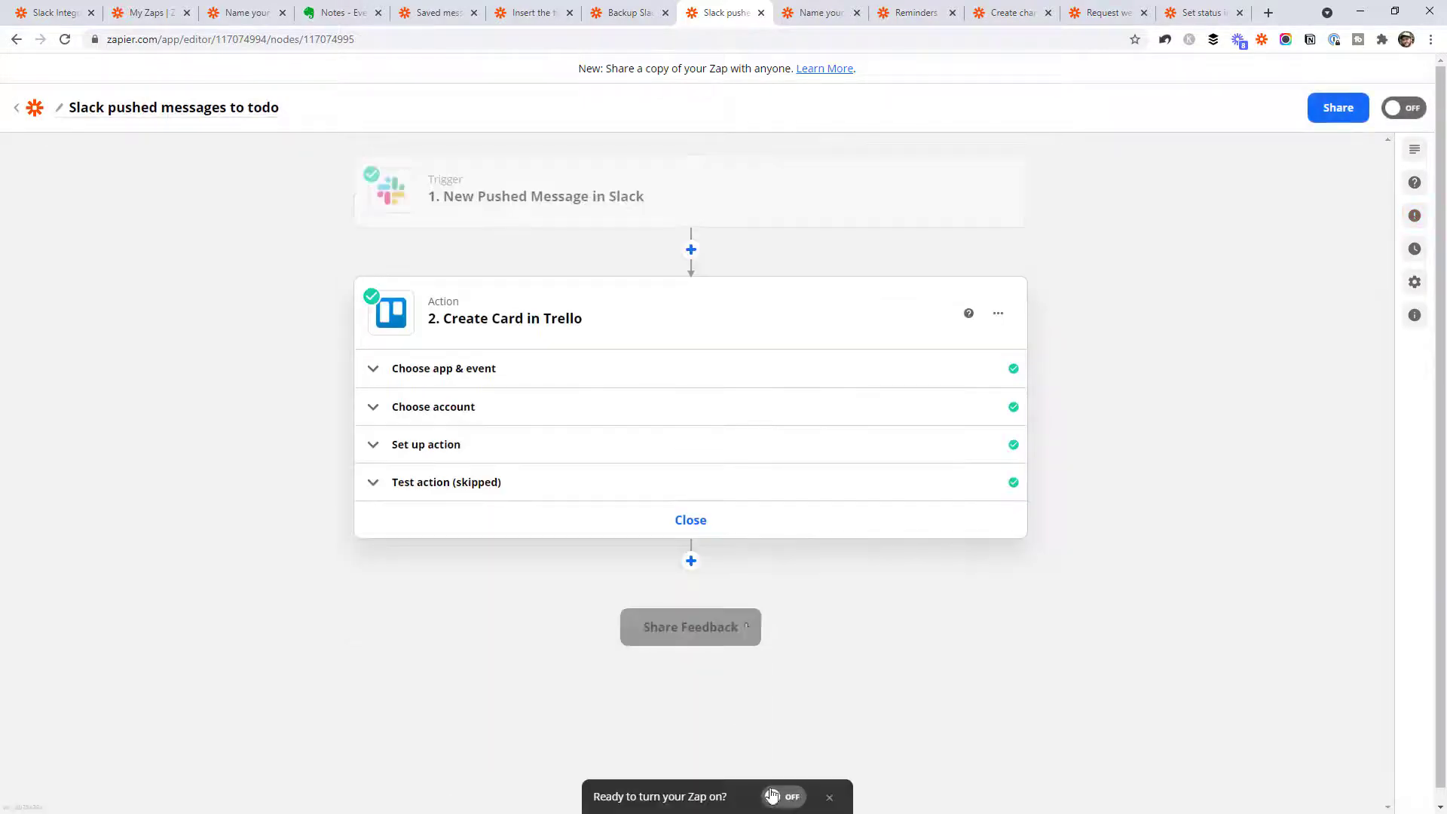
- Turn the Slack pushed messages to todo zap on and switch to Slack
click(772, 795)
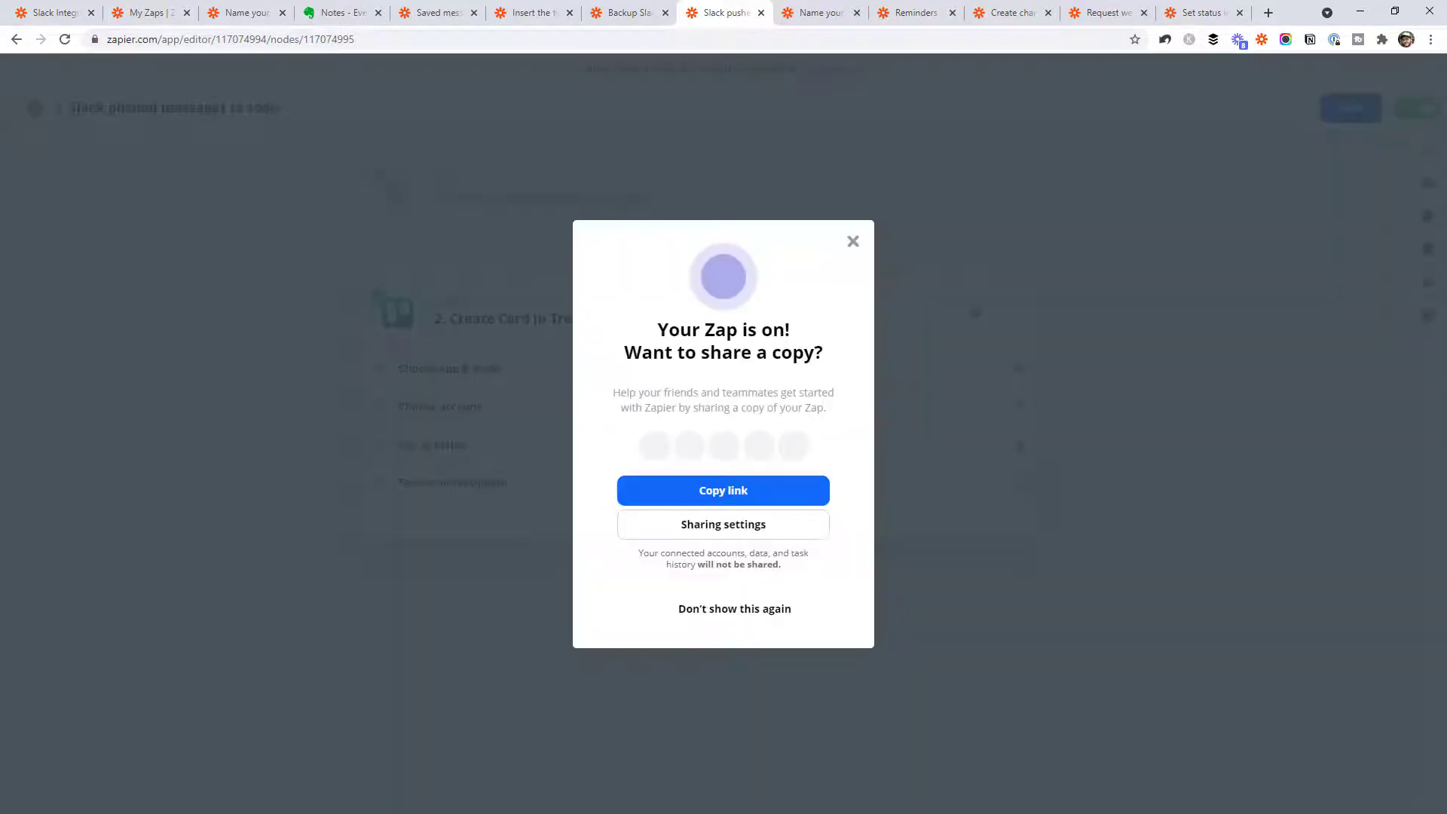
click(853, 241)
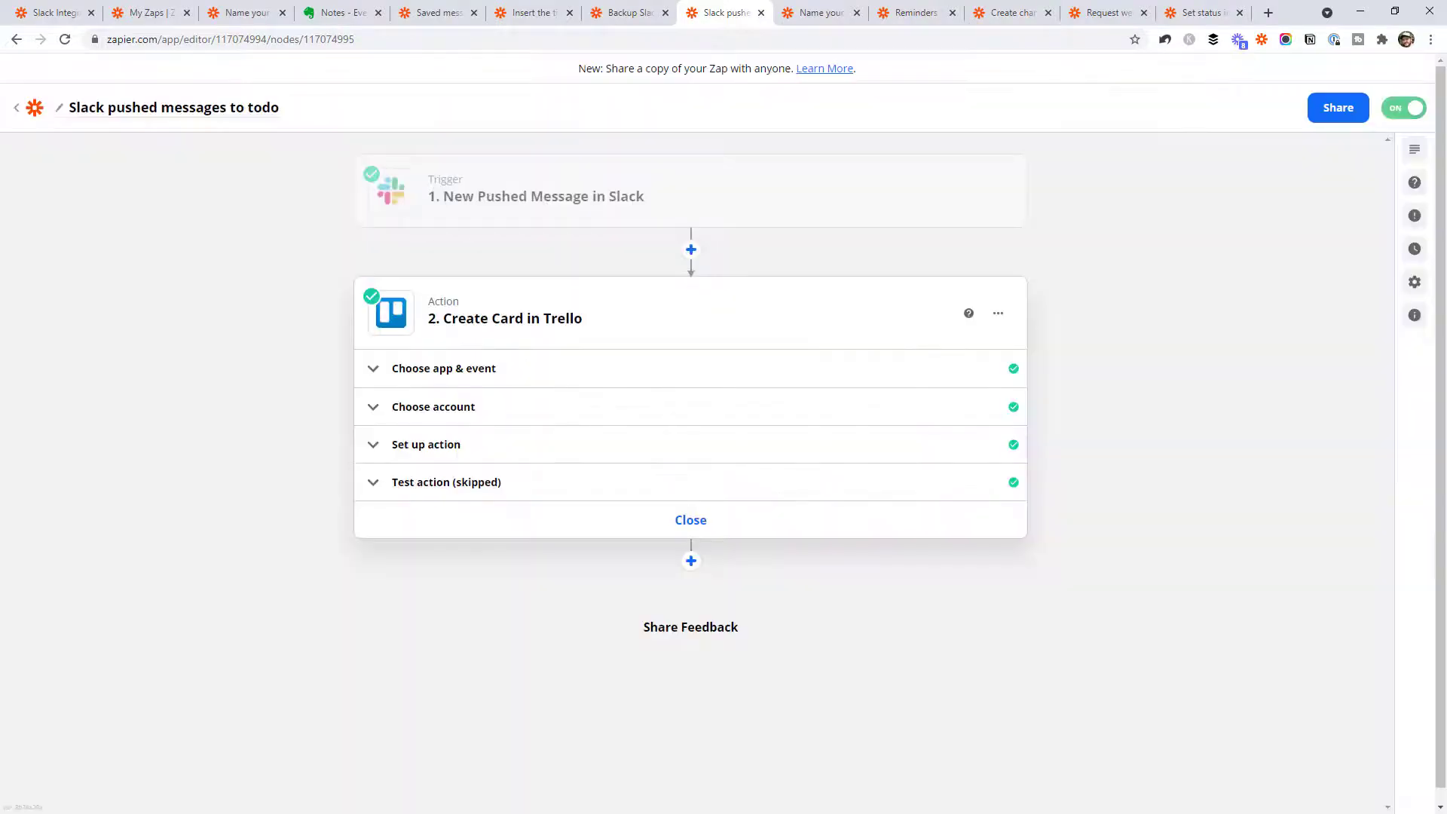
key(alt+Tab)
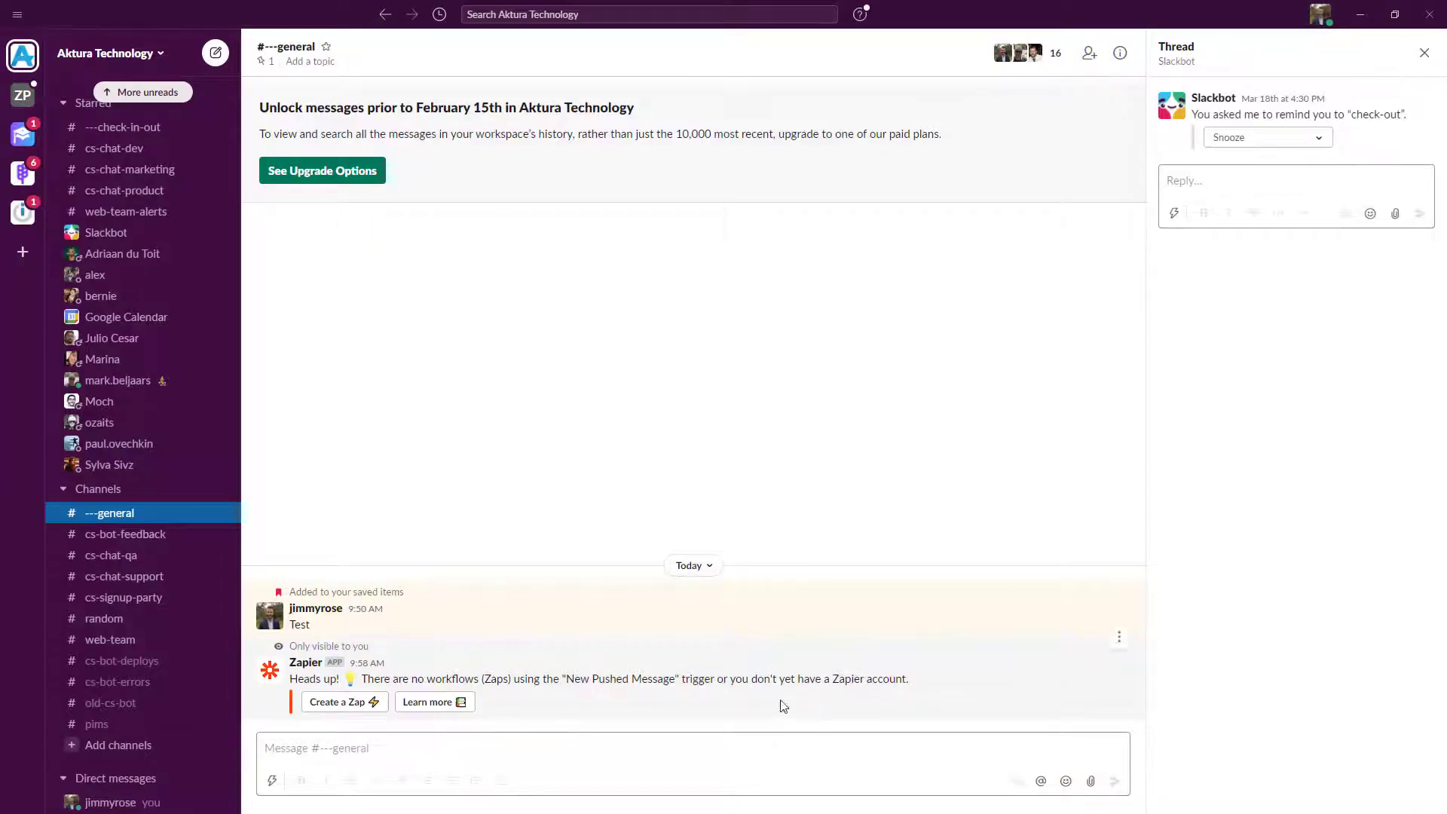
- Push the Test message to the Slack pushed messages to todo zap with additional text 'Do this thing'
click(1122, 586)
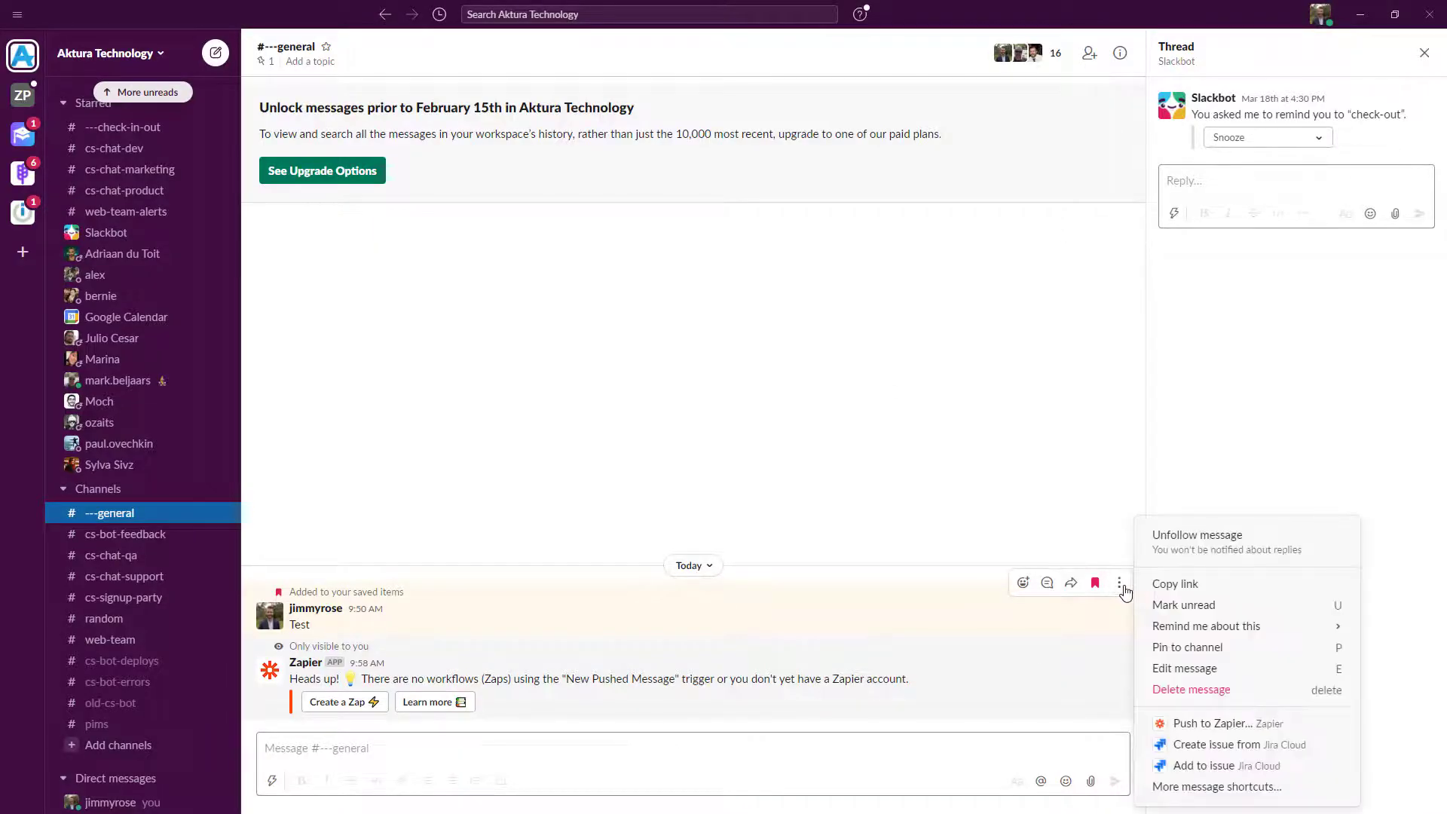
click(1211, 723)
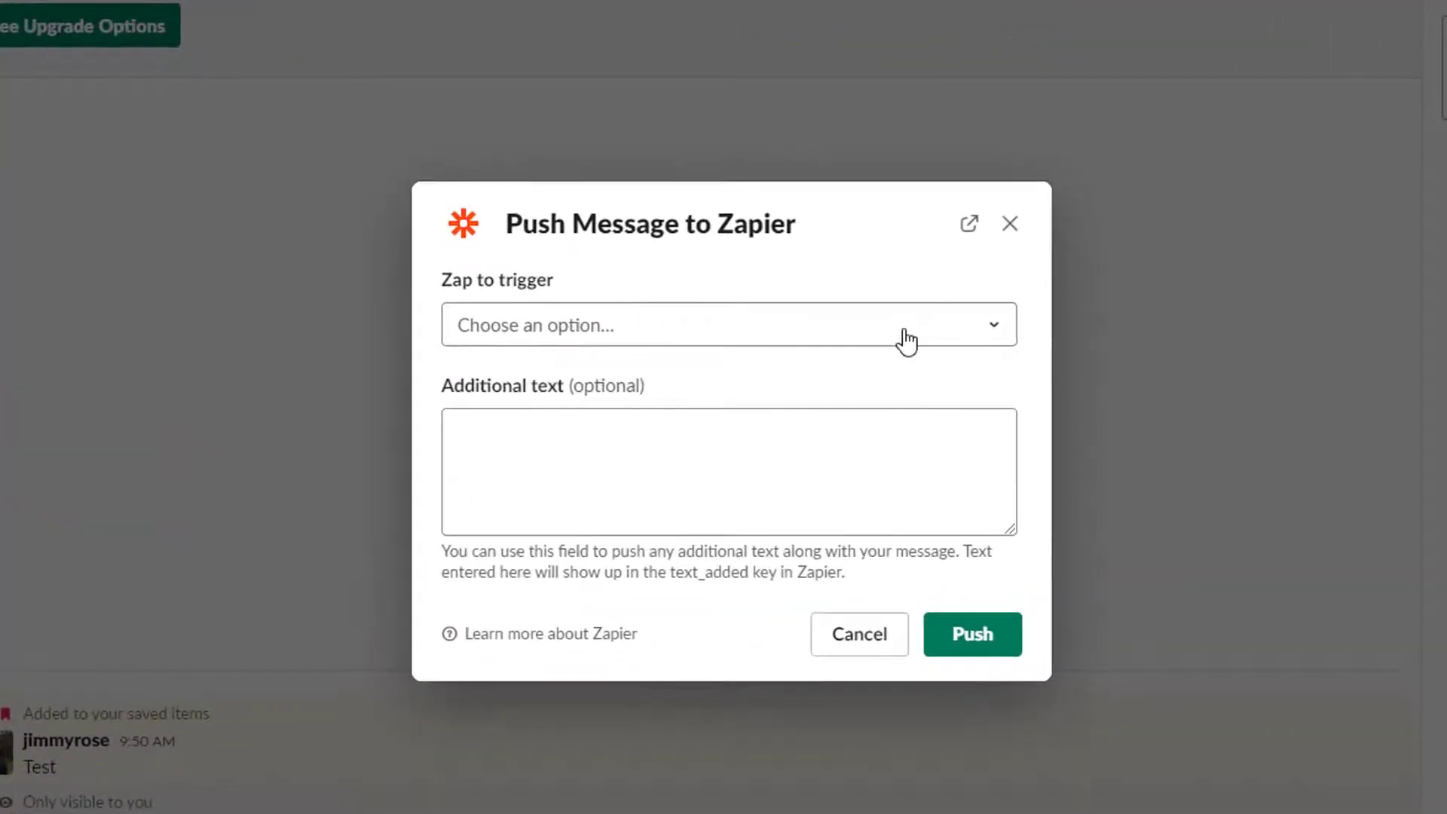
click(822, 362)
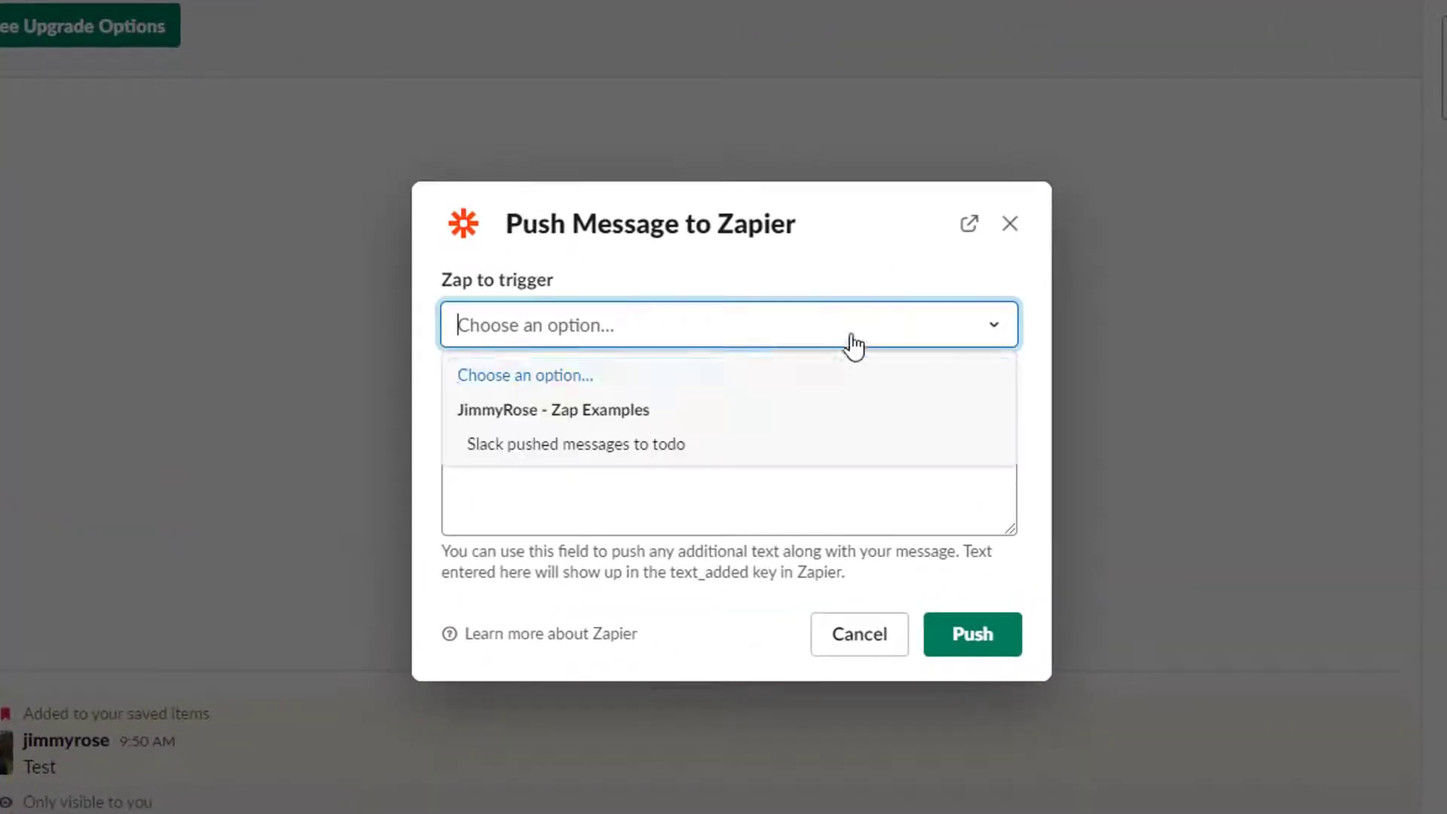
click(534, 451)
click(561, 461)
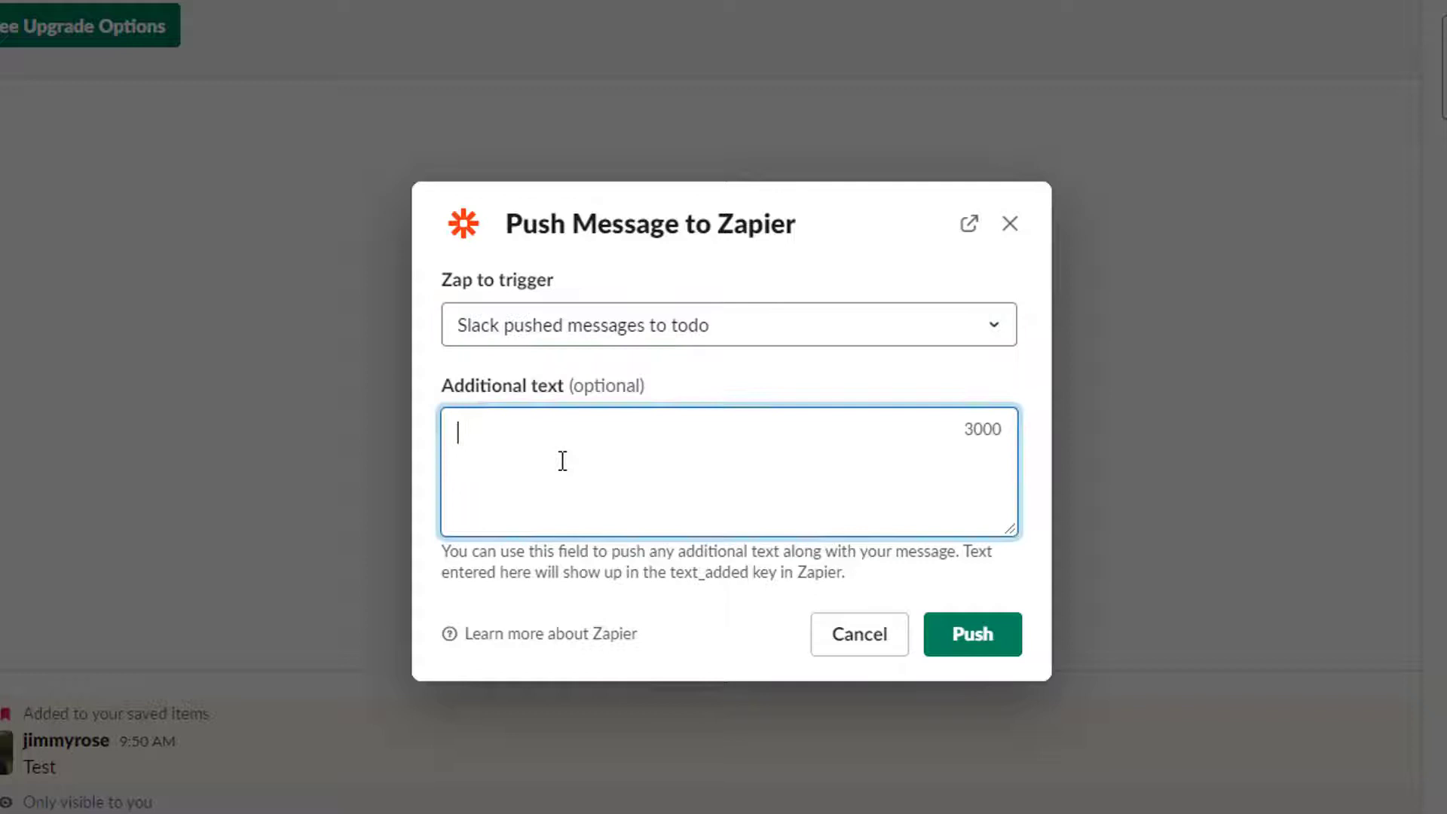
text(Do this thing)
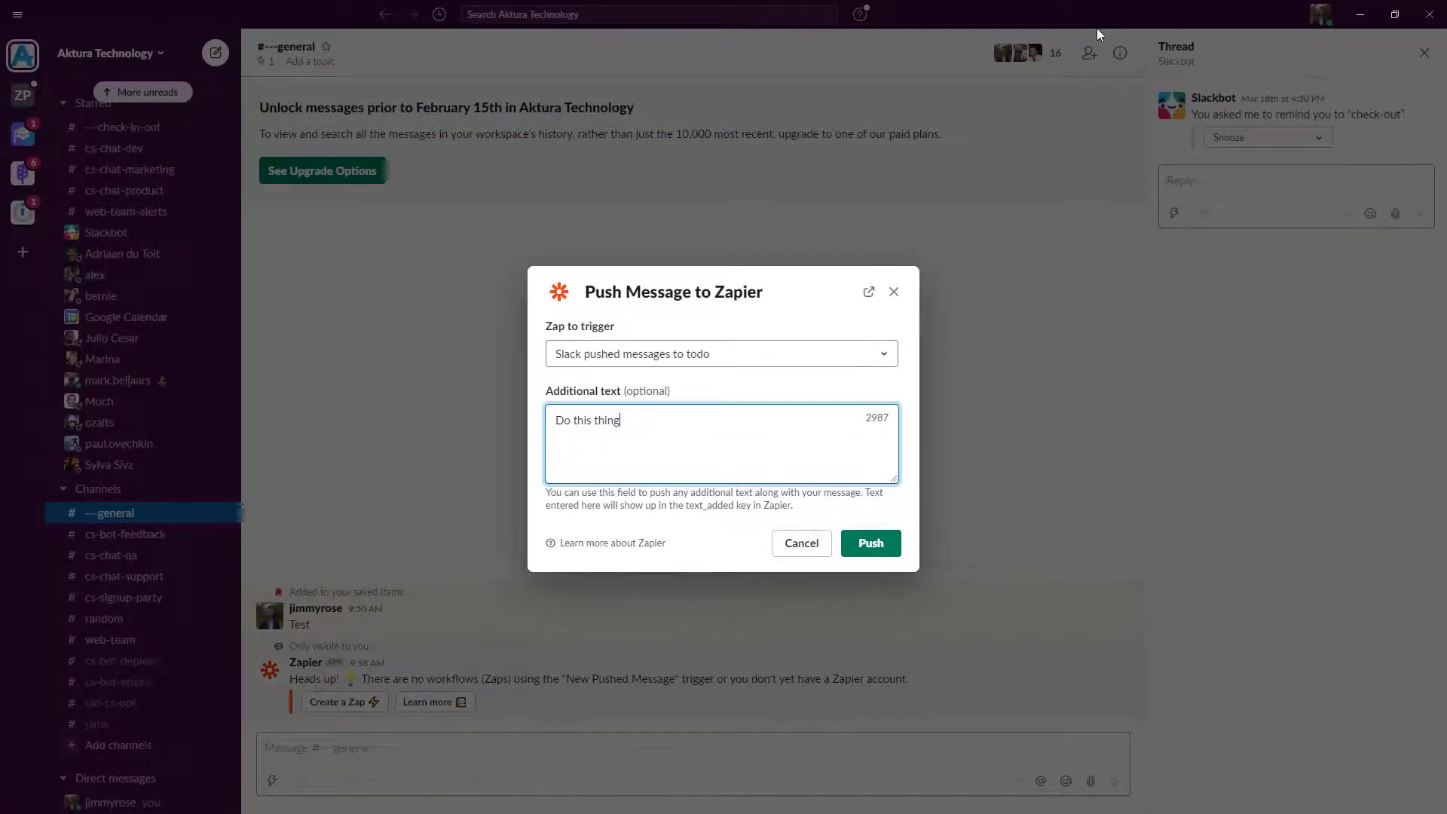
key(super+Left)
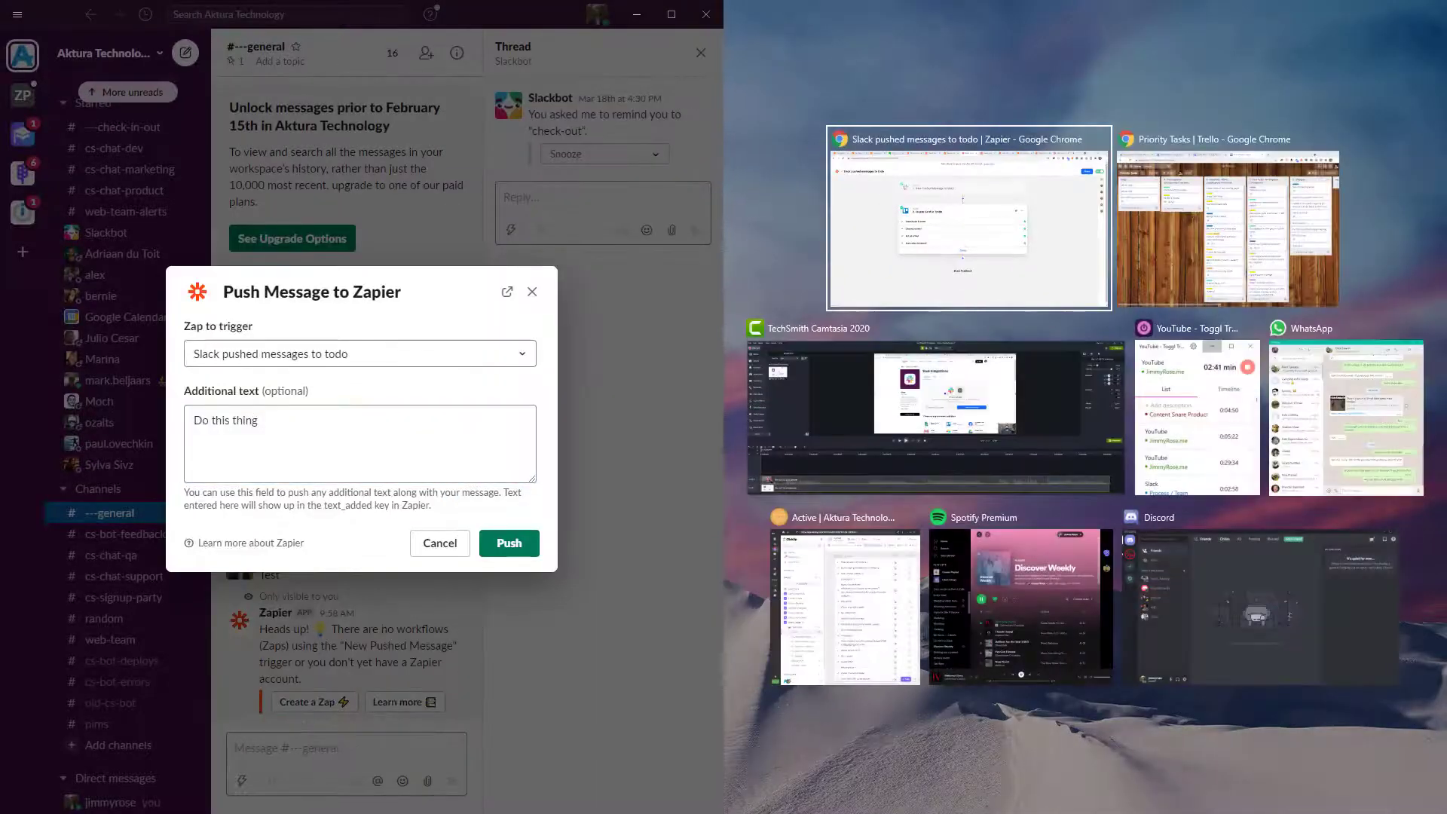
- Place Trello beside Slack and send the 'Do this thing' push to the zap
key(Right)
key(Return)
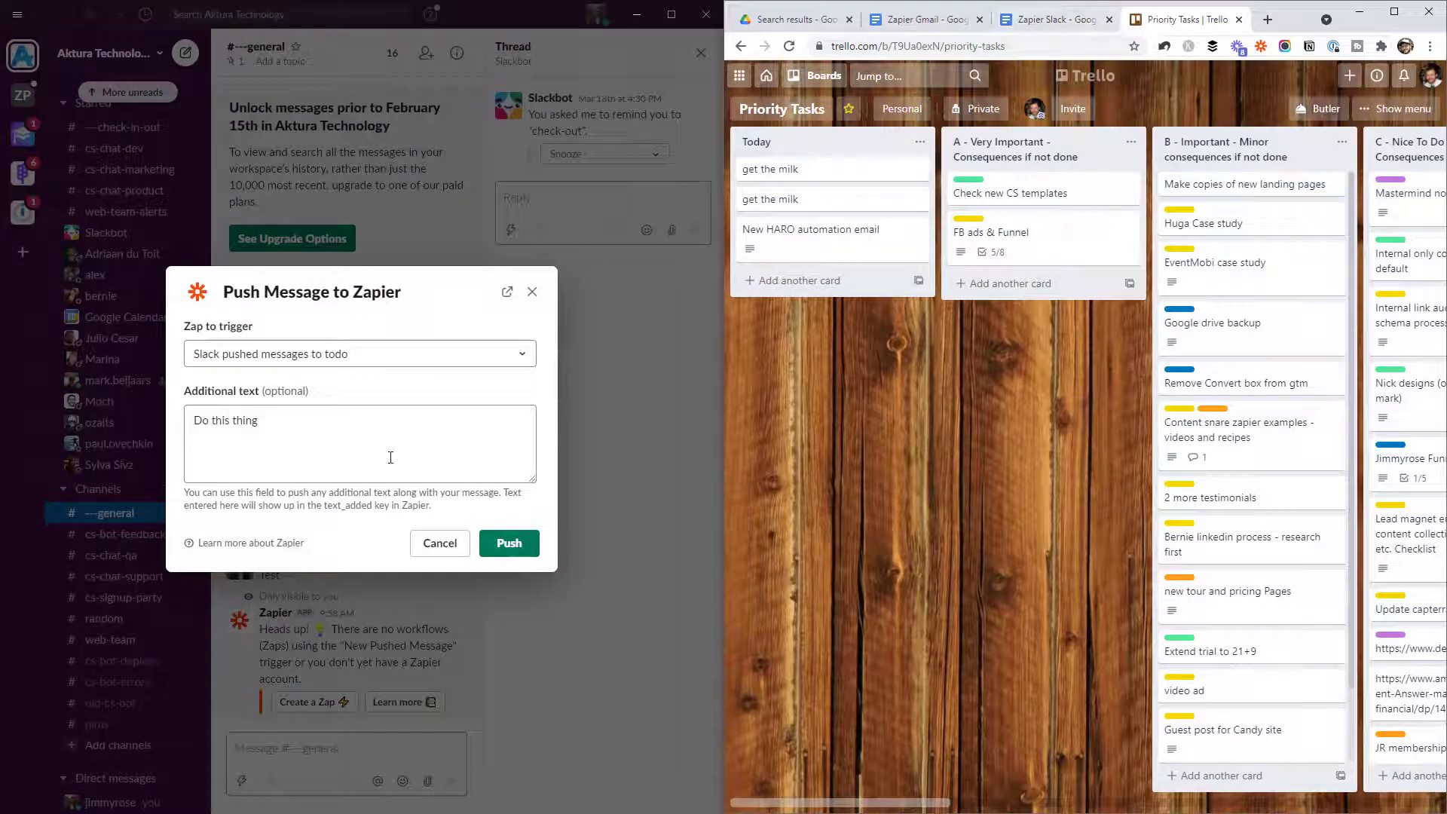
click(508, 544)
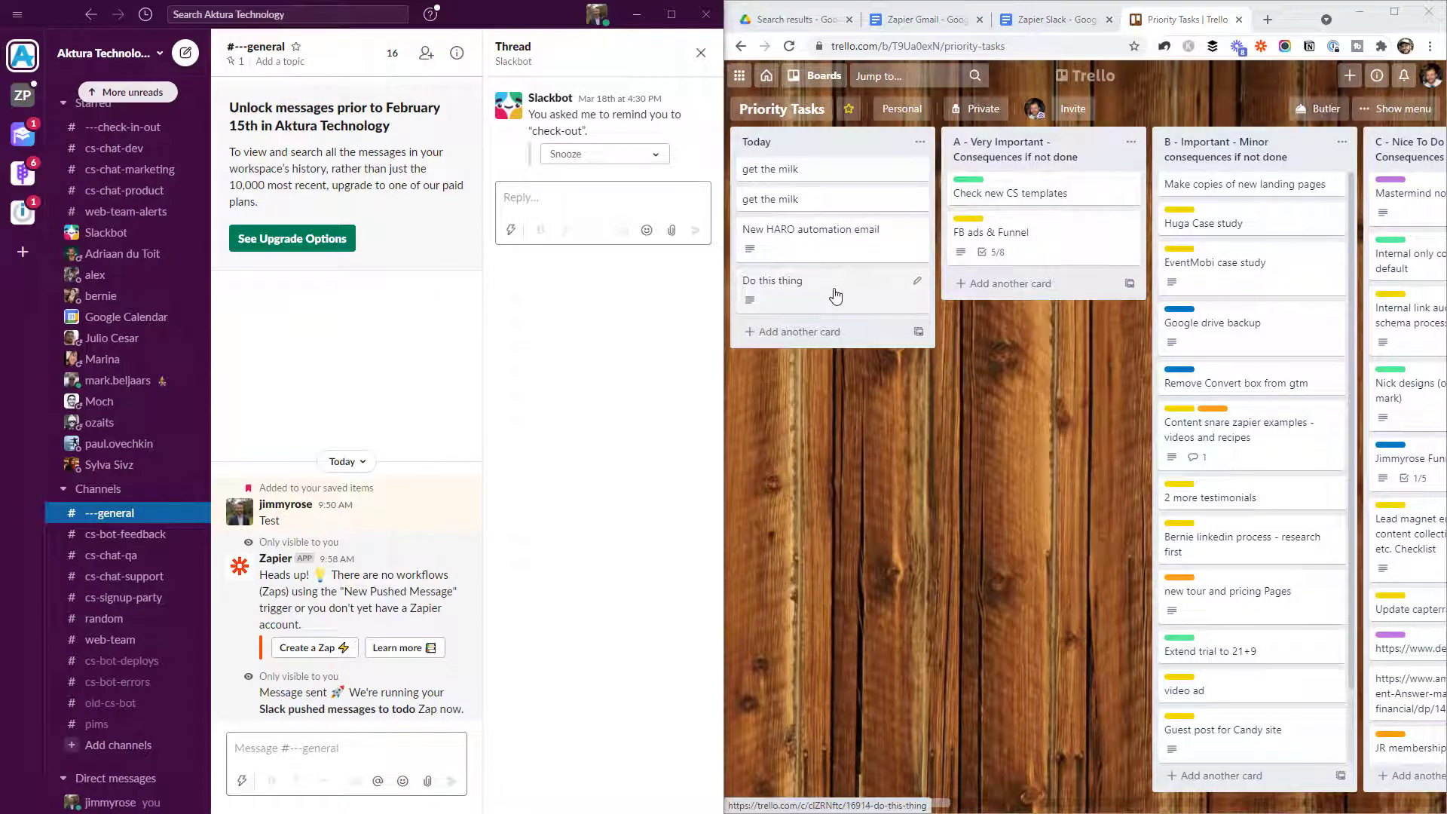
- Open the new 'Do this thing' card in Today and confirm its description reads Test
click(807, 286)
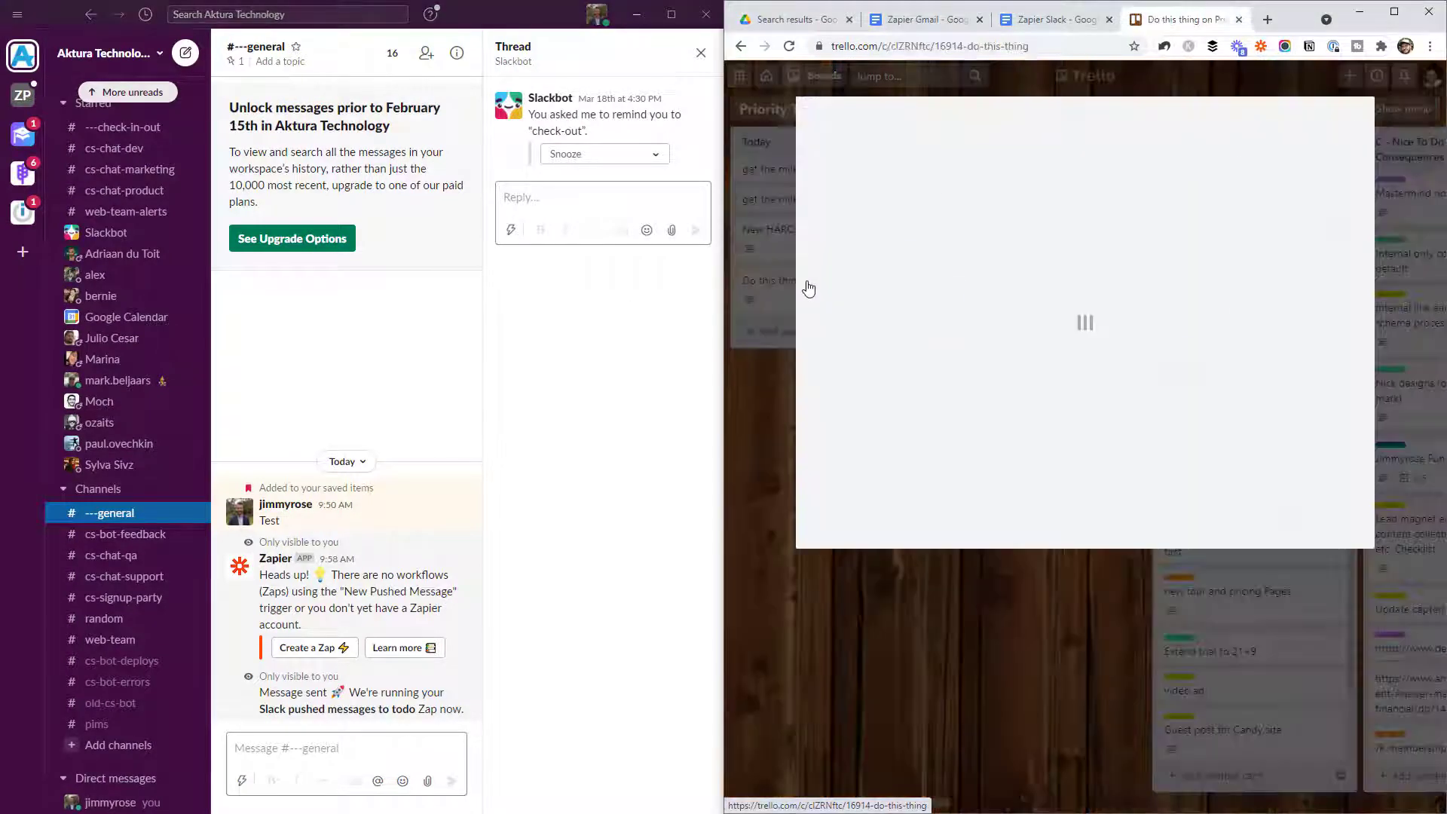
click(860, 224)
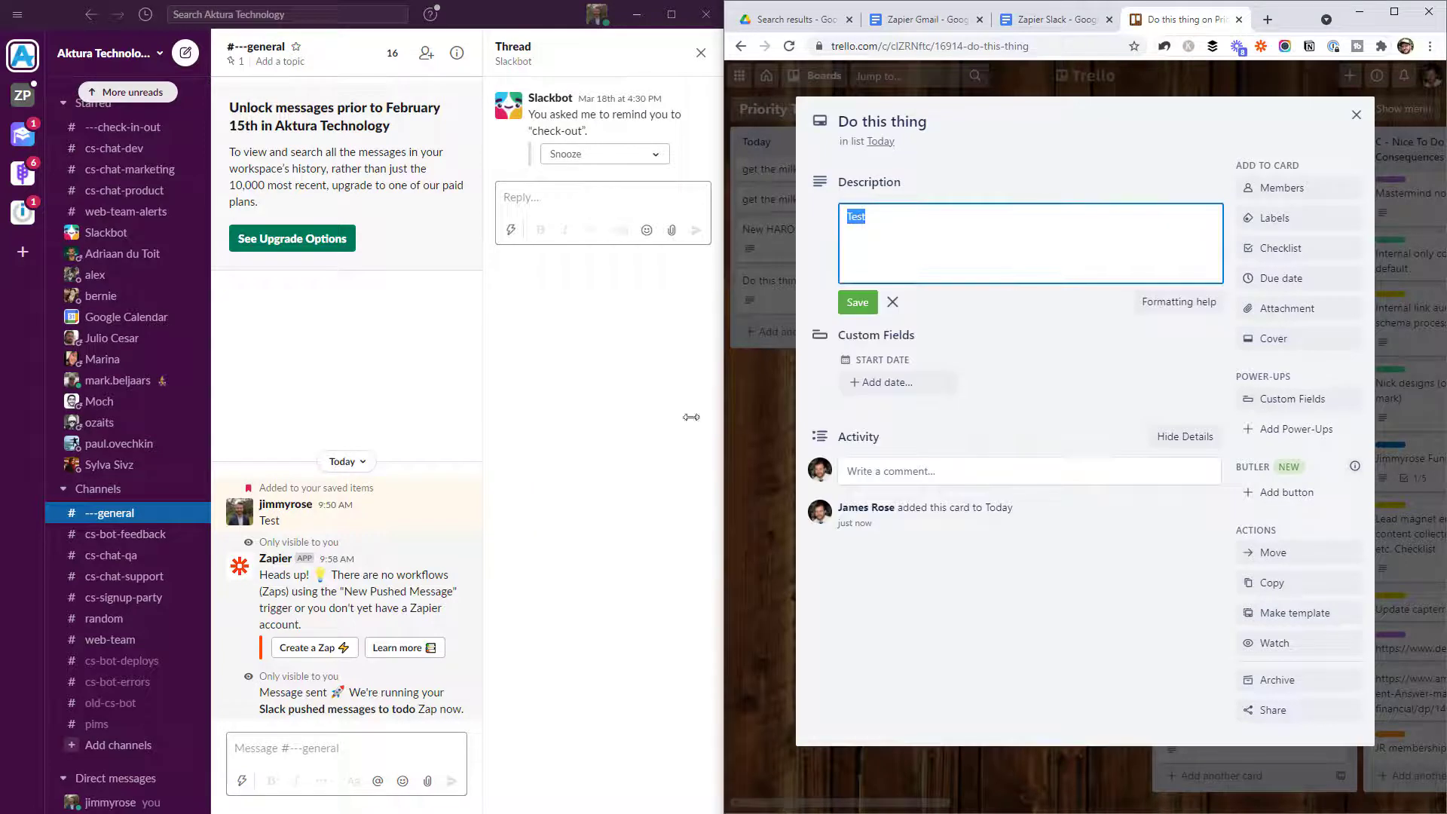
click(279, 525)
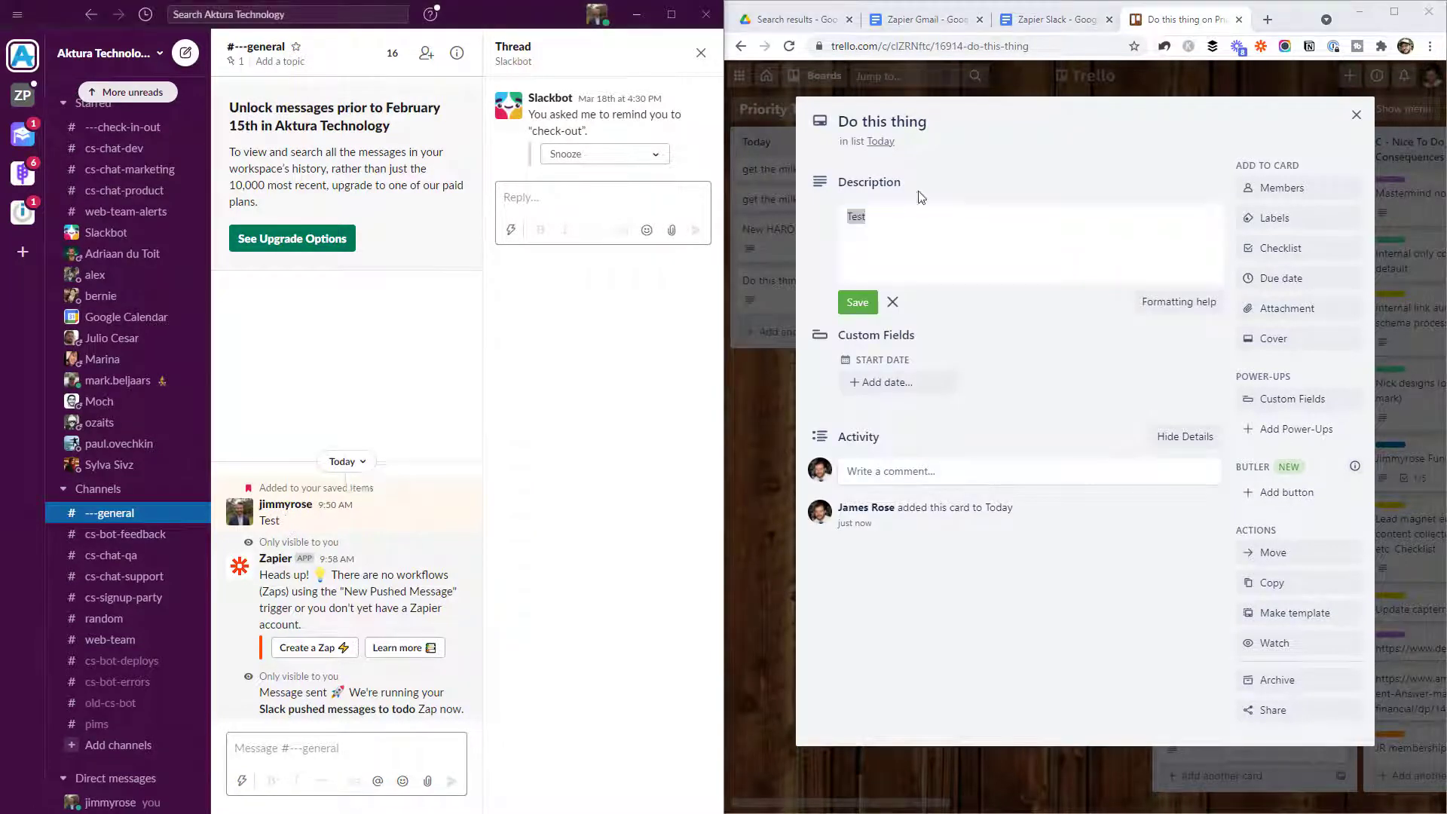
click(757, 375)
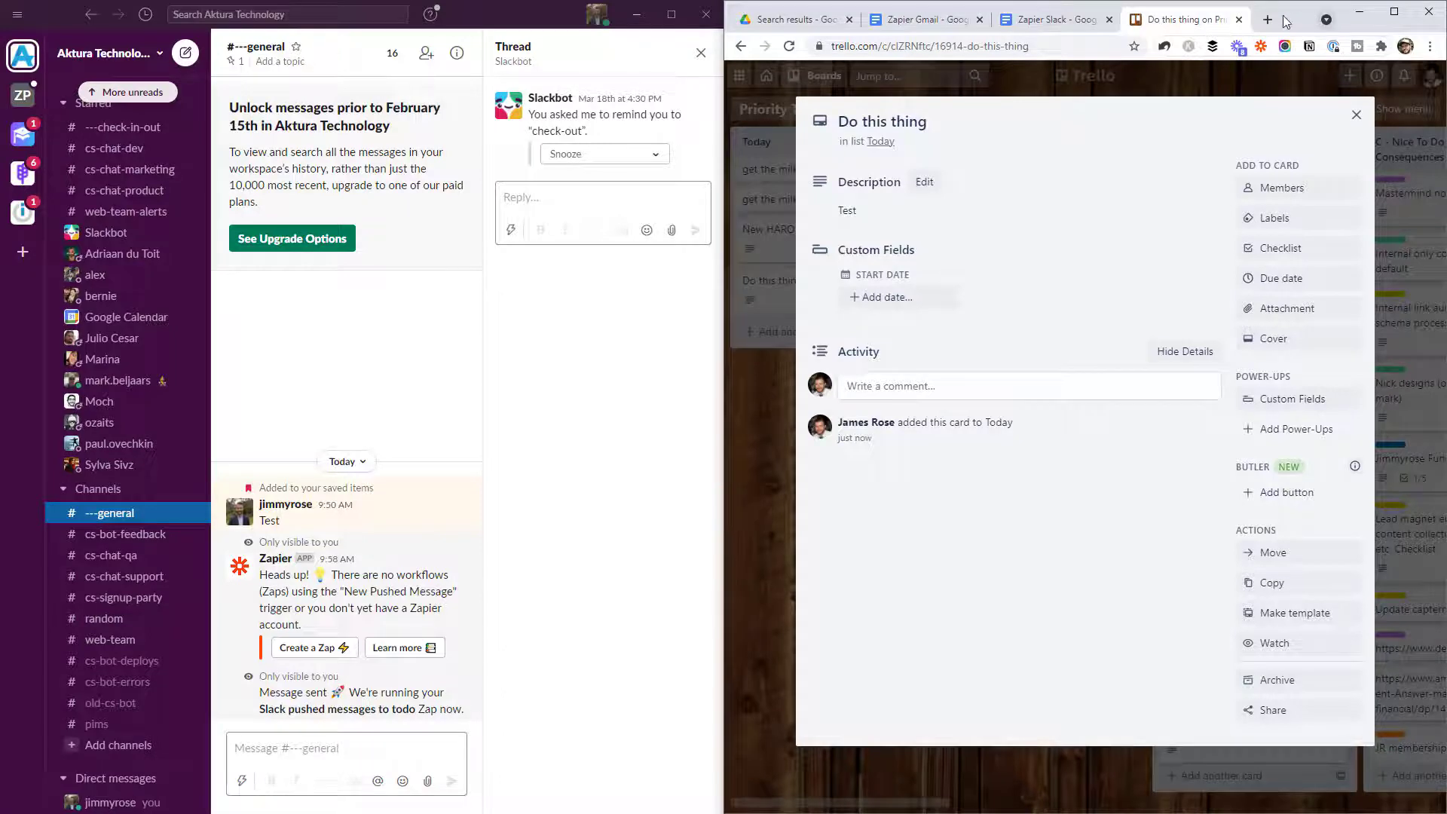
click(1359, 12)
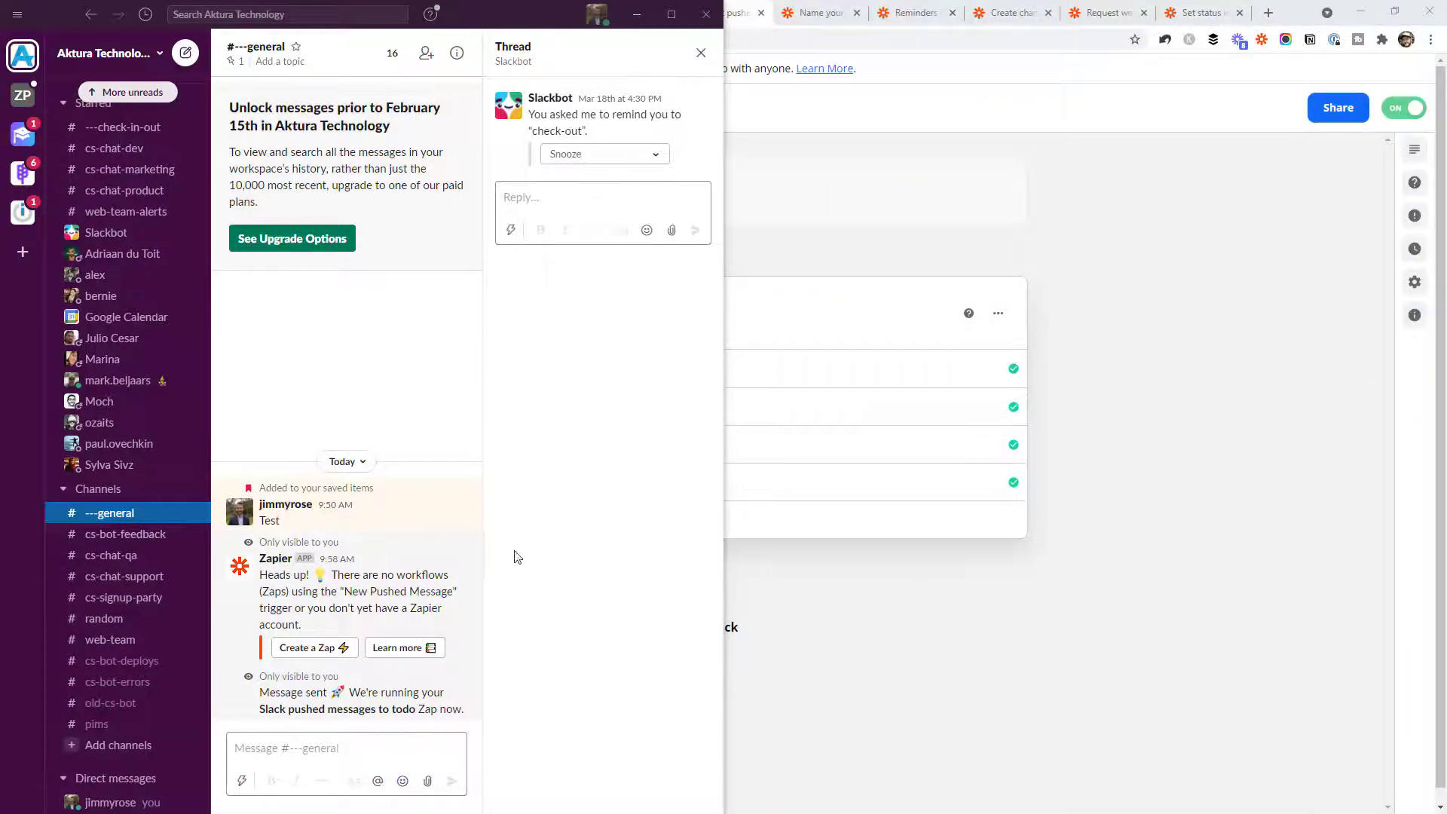
- Restore Slack to a floating window, then reopen and cancel the Push to Zapier form
drag(511, 21, 1000, 61)
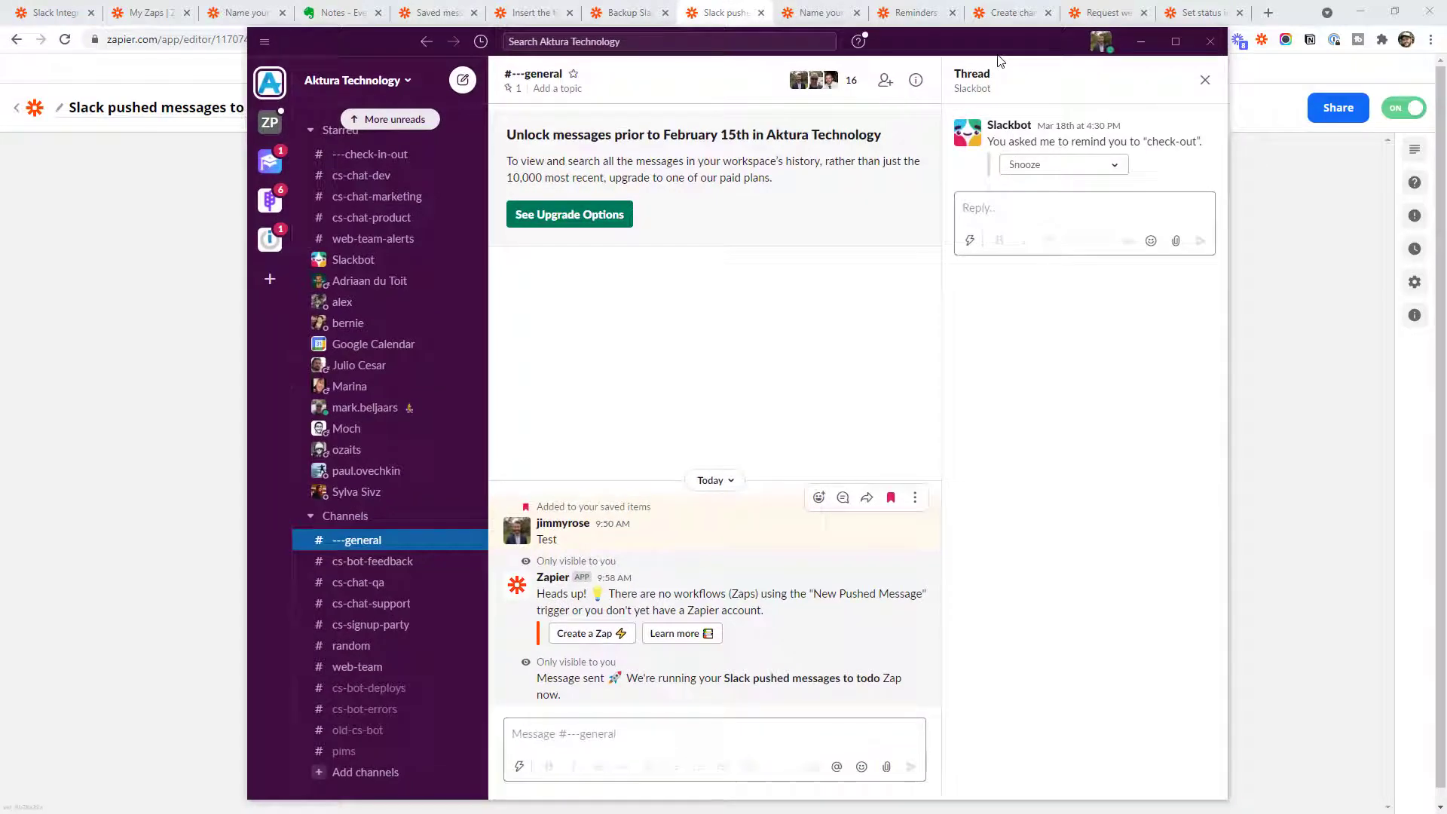
click(916, 500)
click(734, 324)
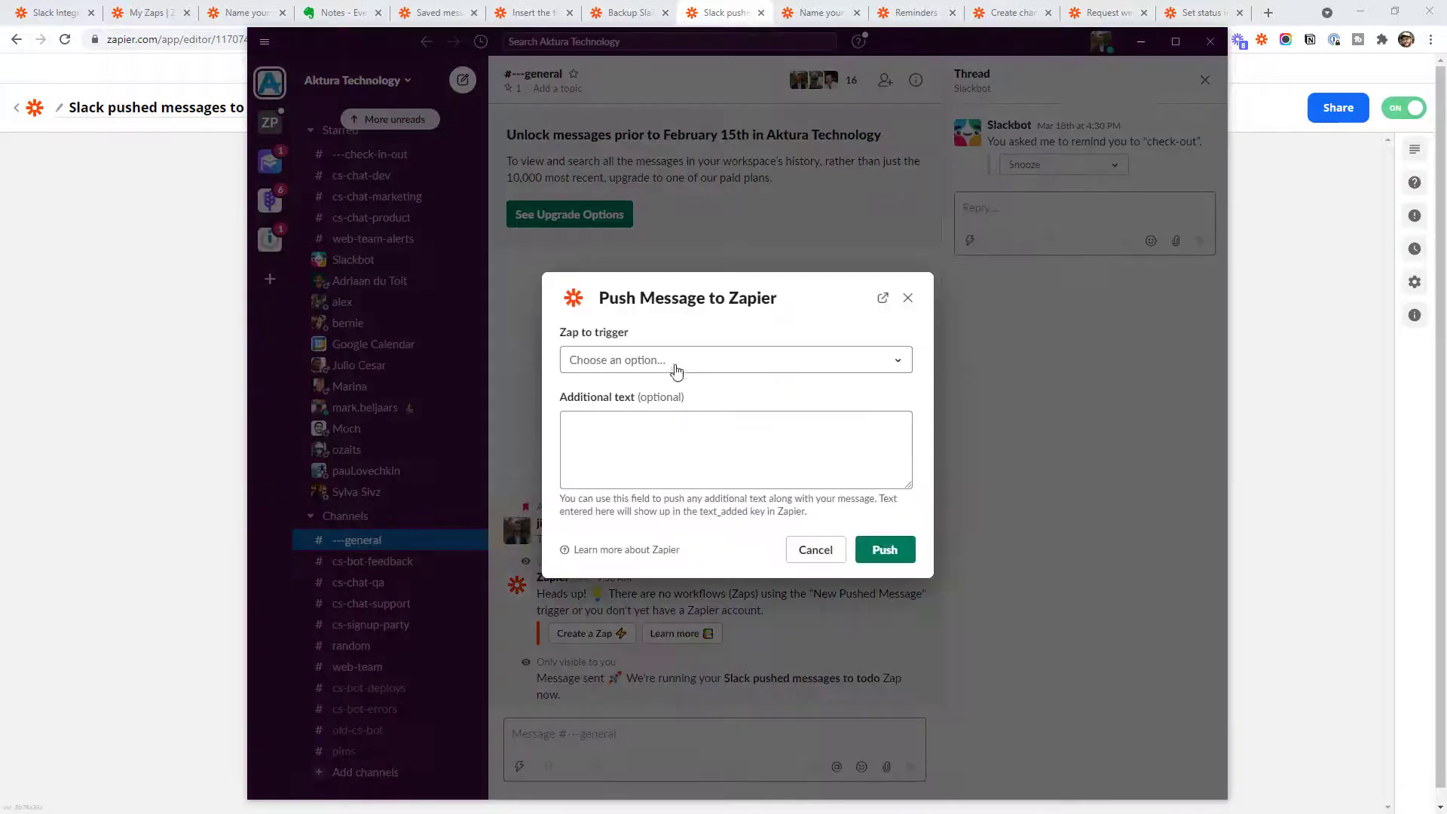
click(677, 362)
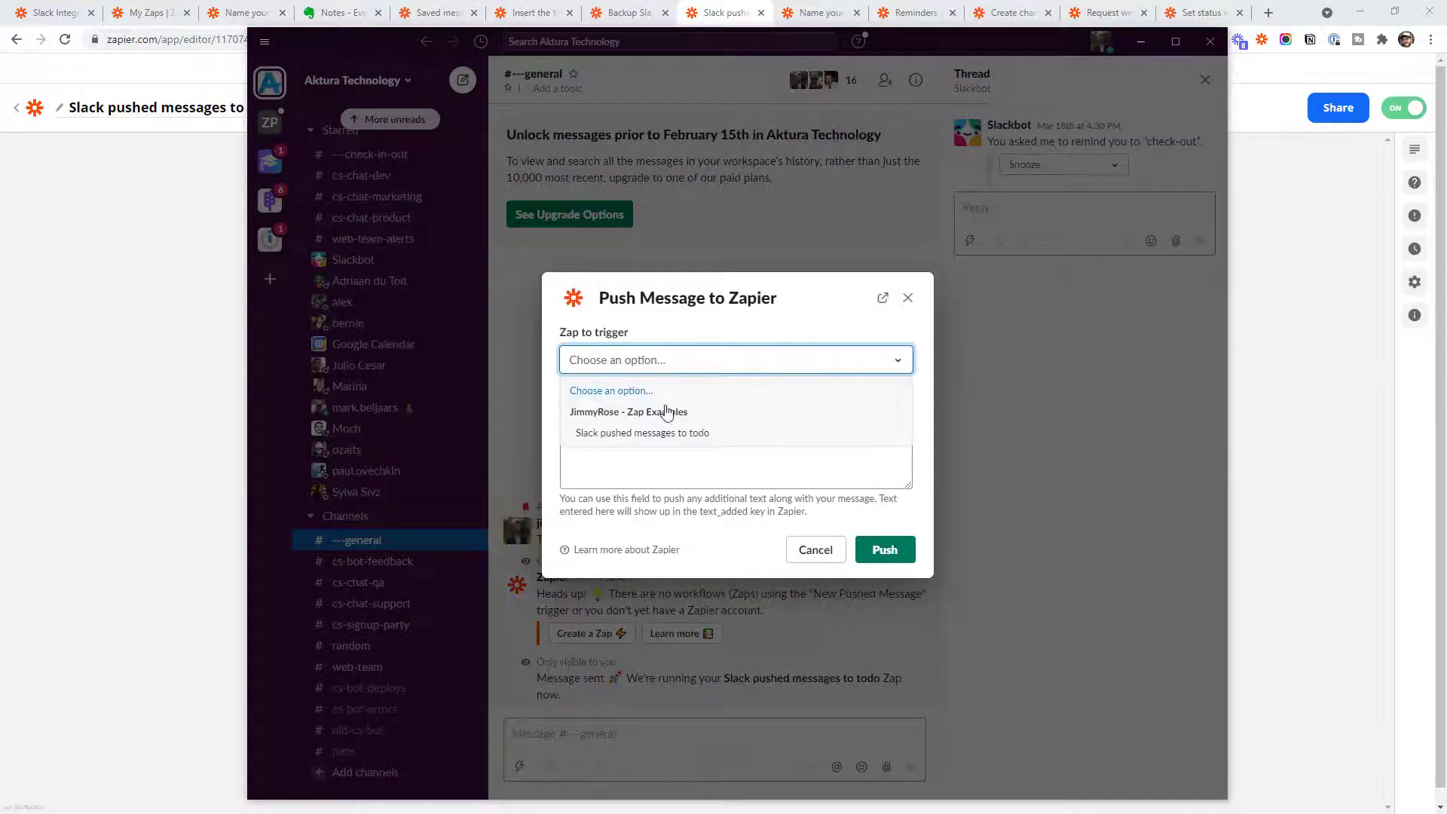
click(814, 550)
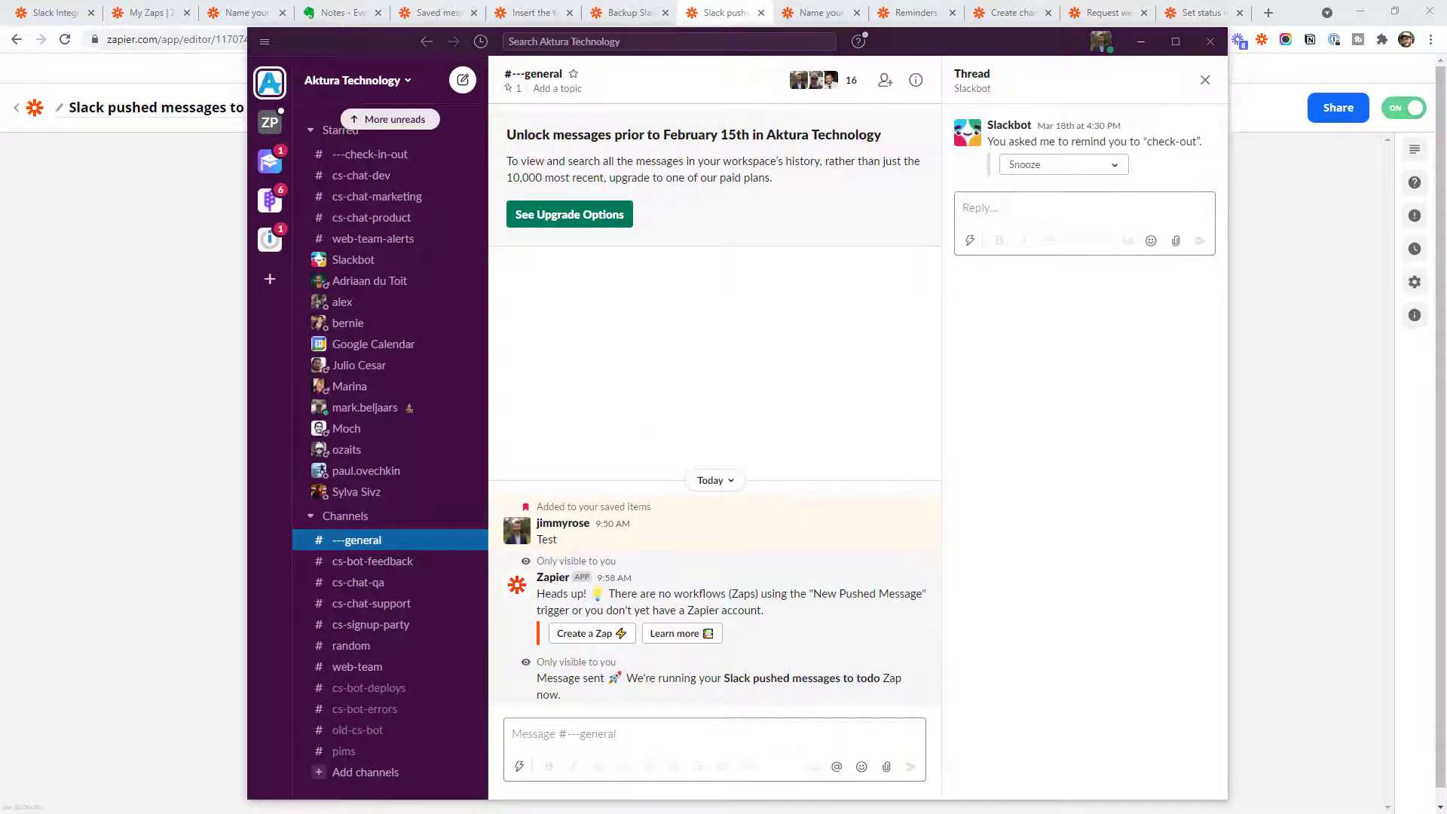
- Open the Slack-to-Jira zap with the Bug reaction added trigger in Zapier
click(112, 409)
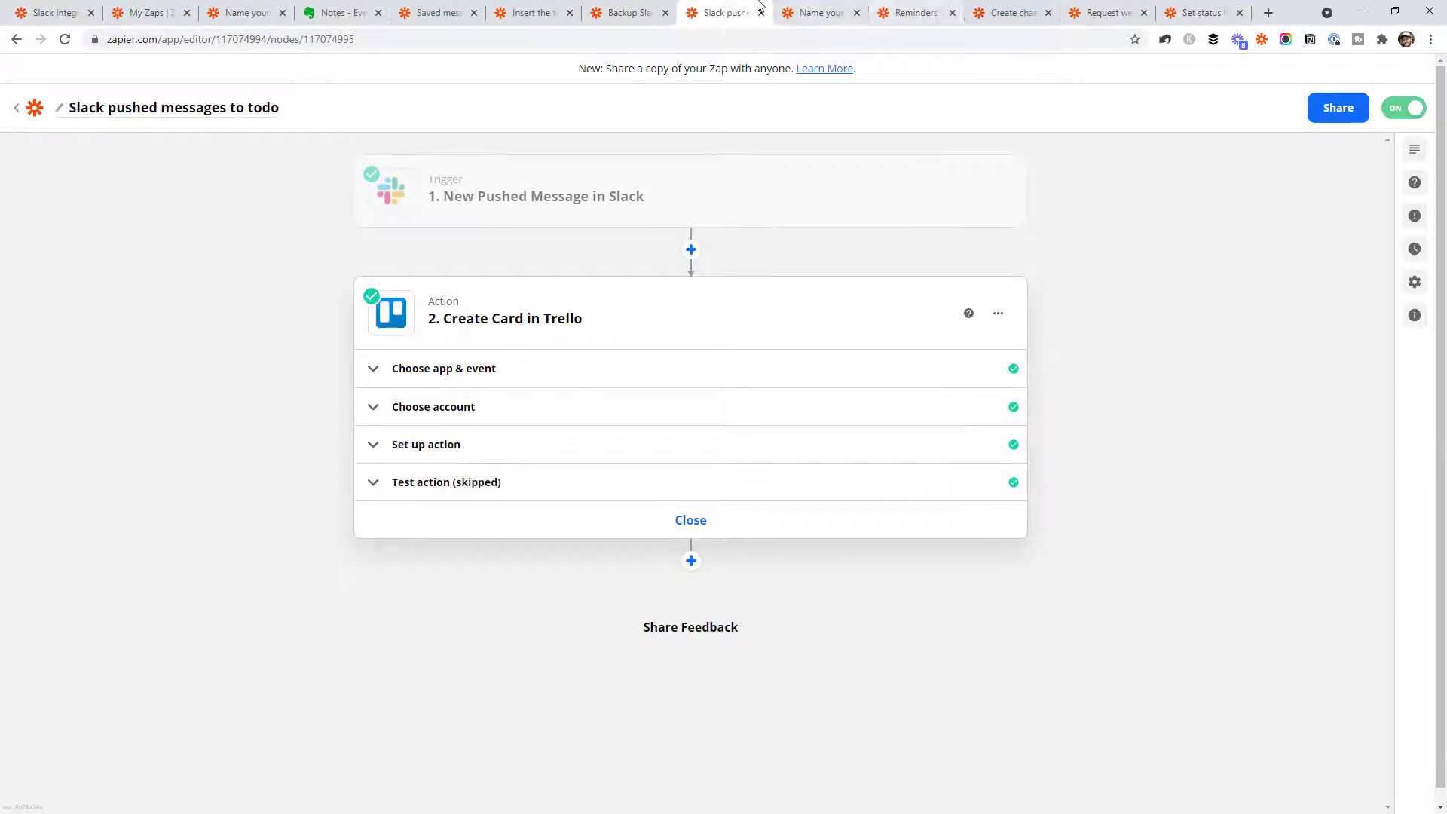
click(825, 9)
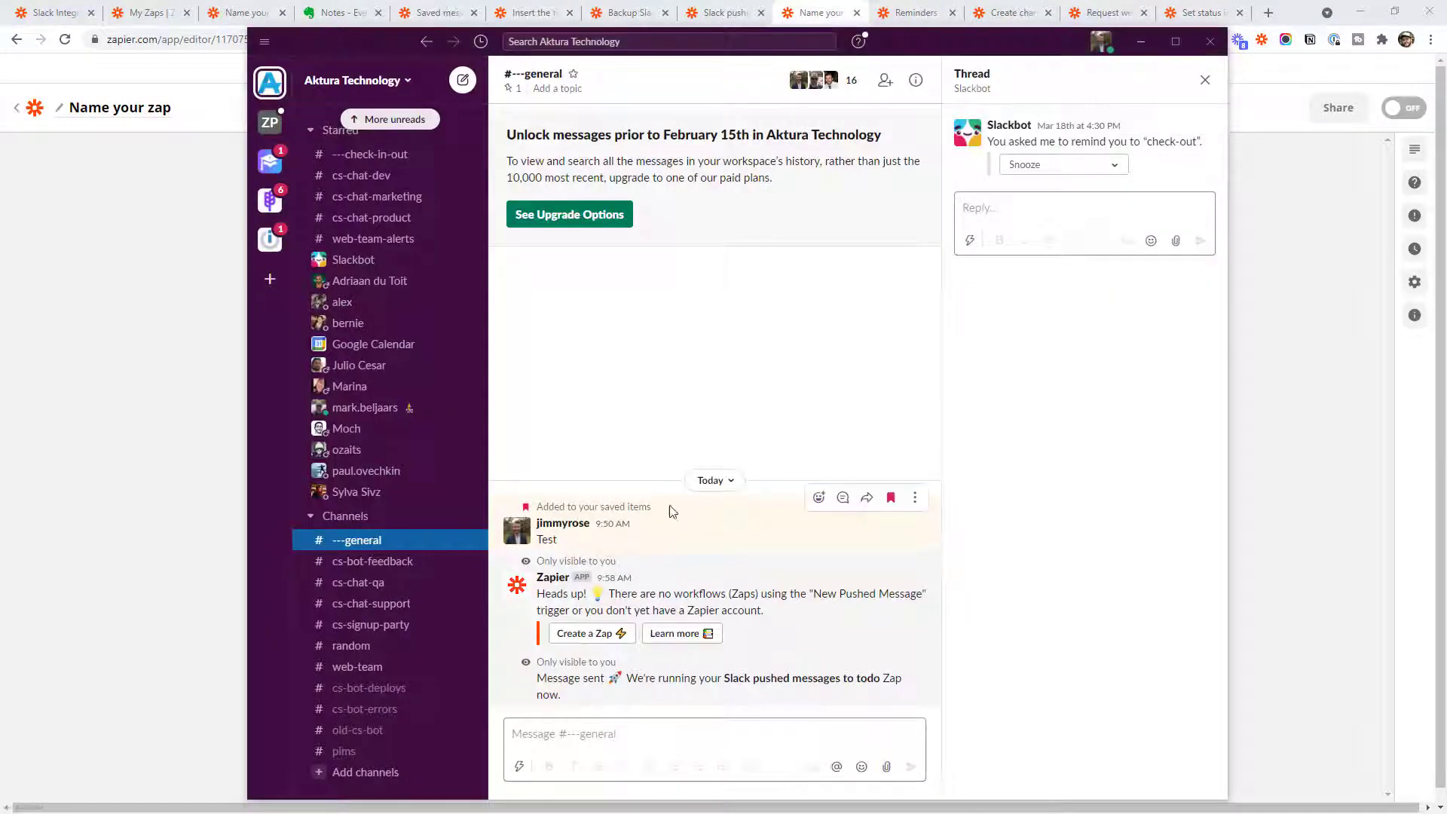
- React to the Test message with the bug emoji, then return to the Zapier editor
click(821, 499)
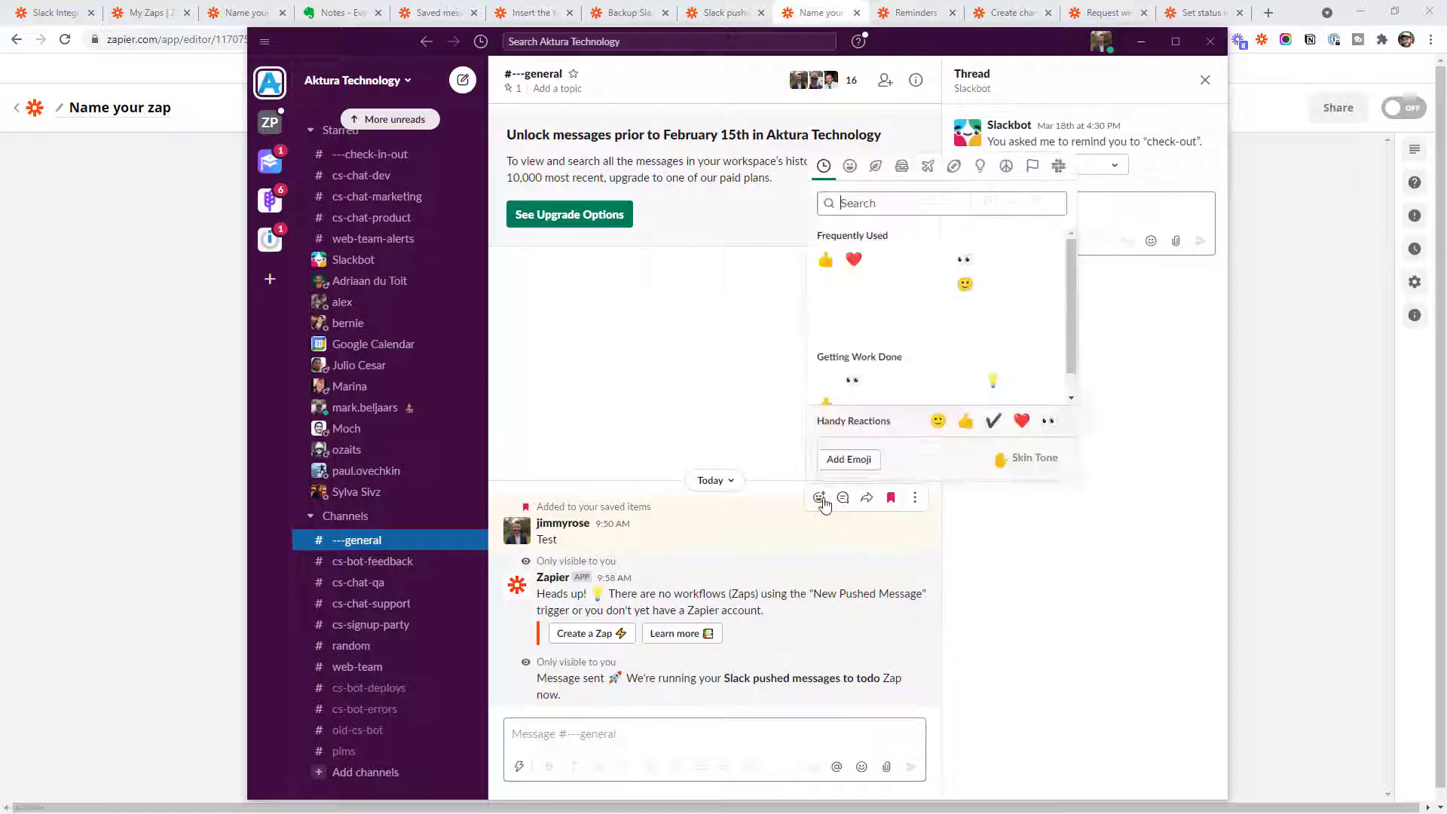
text(bug)
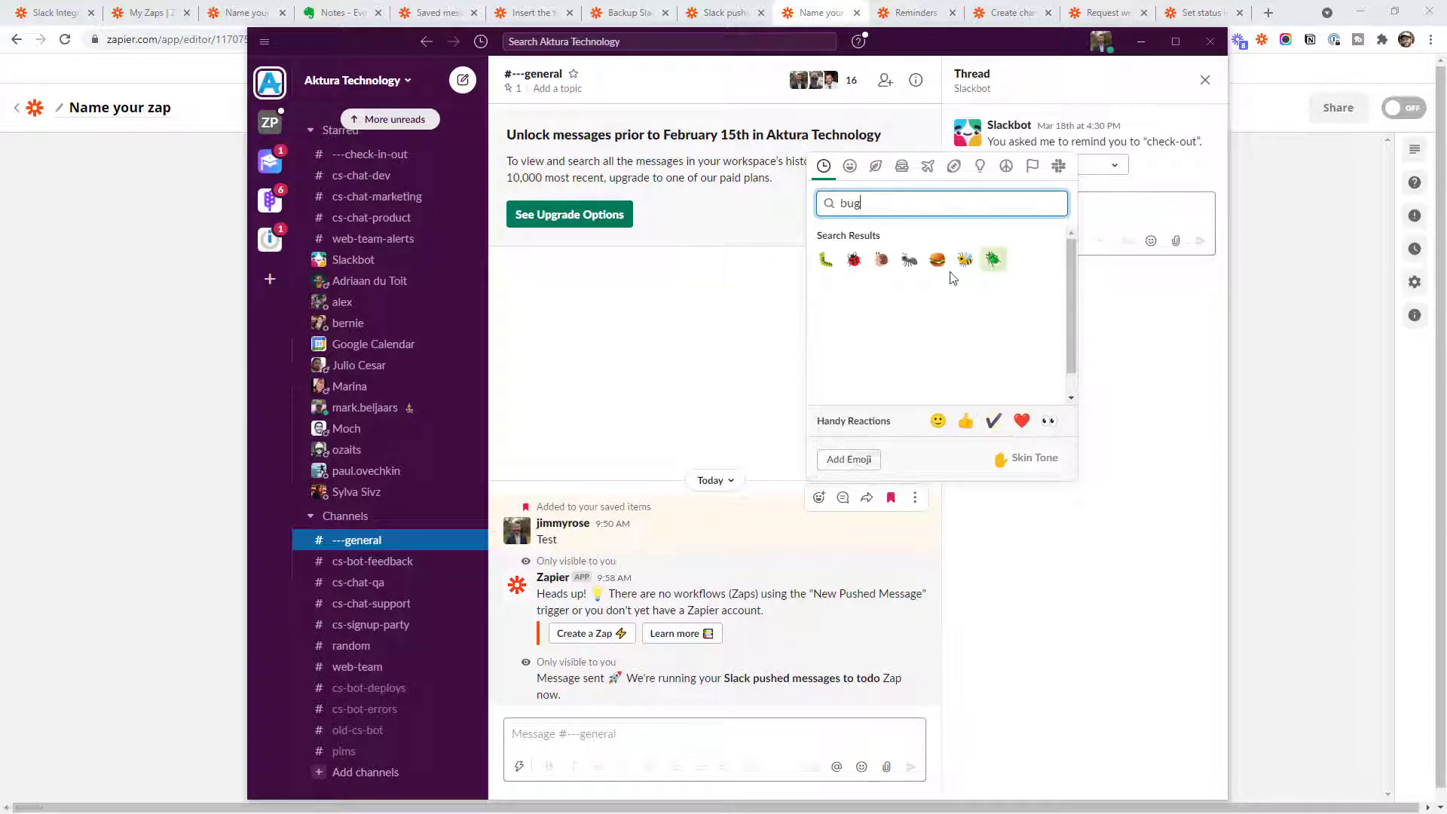
click(826, 259)
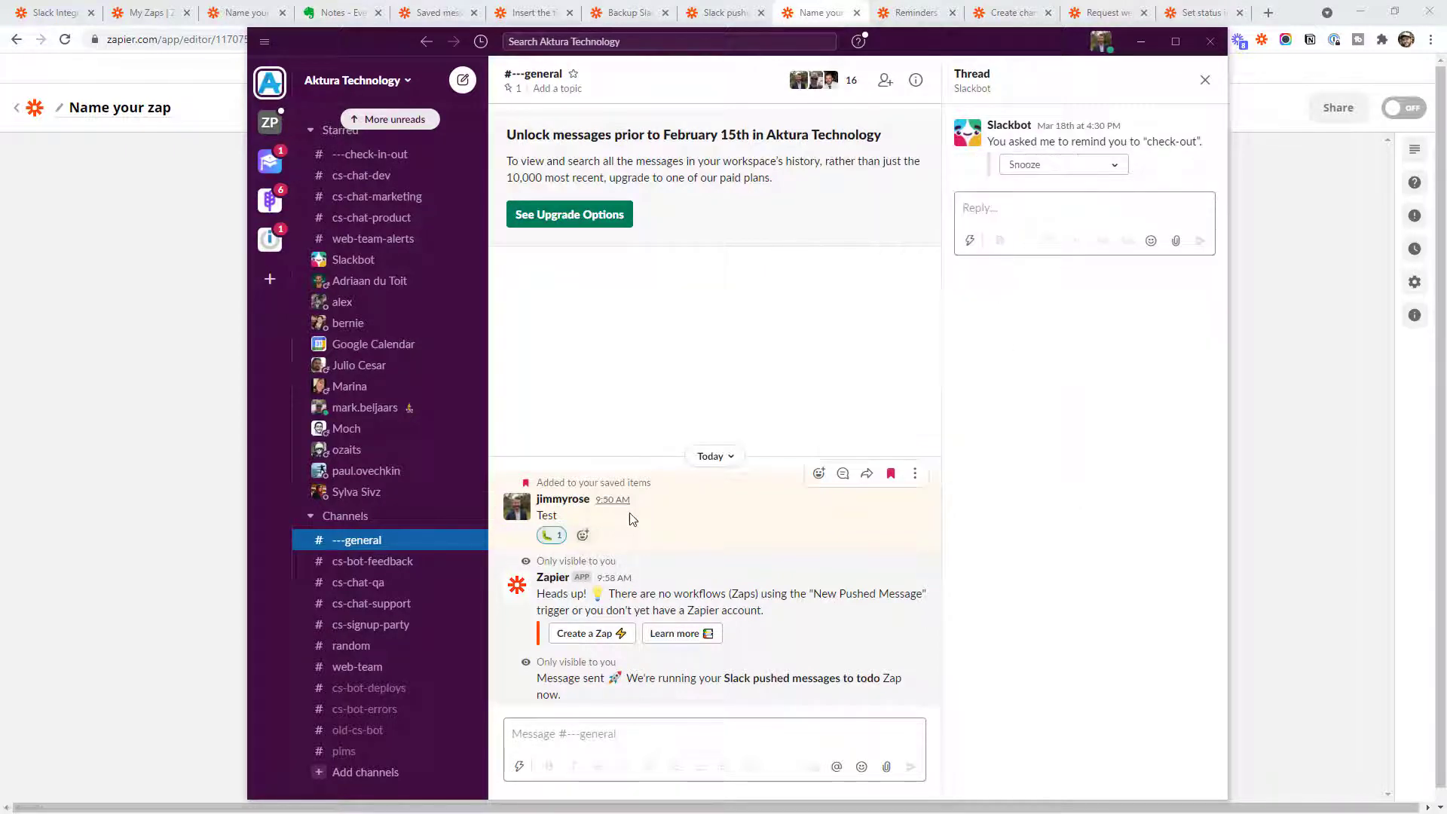
click(101, 386)
- Review the Bug reaction trigger's Reaction, Channel and User settings and run its test
click(589, 194)
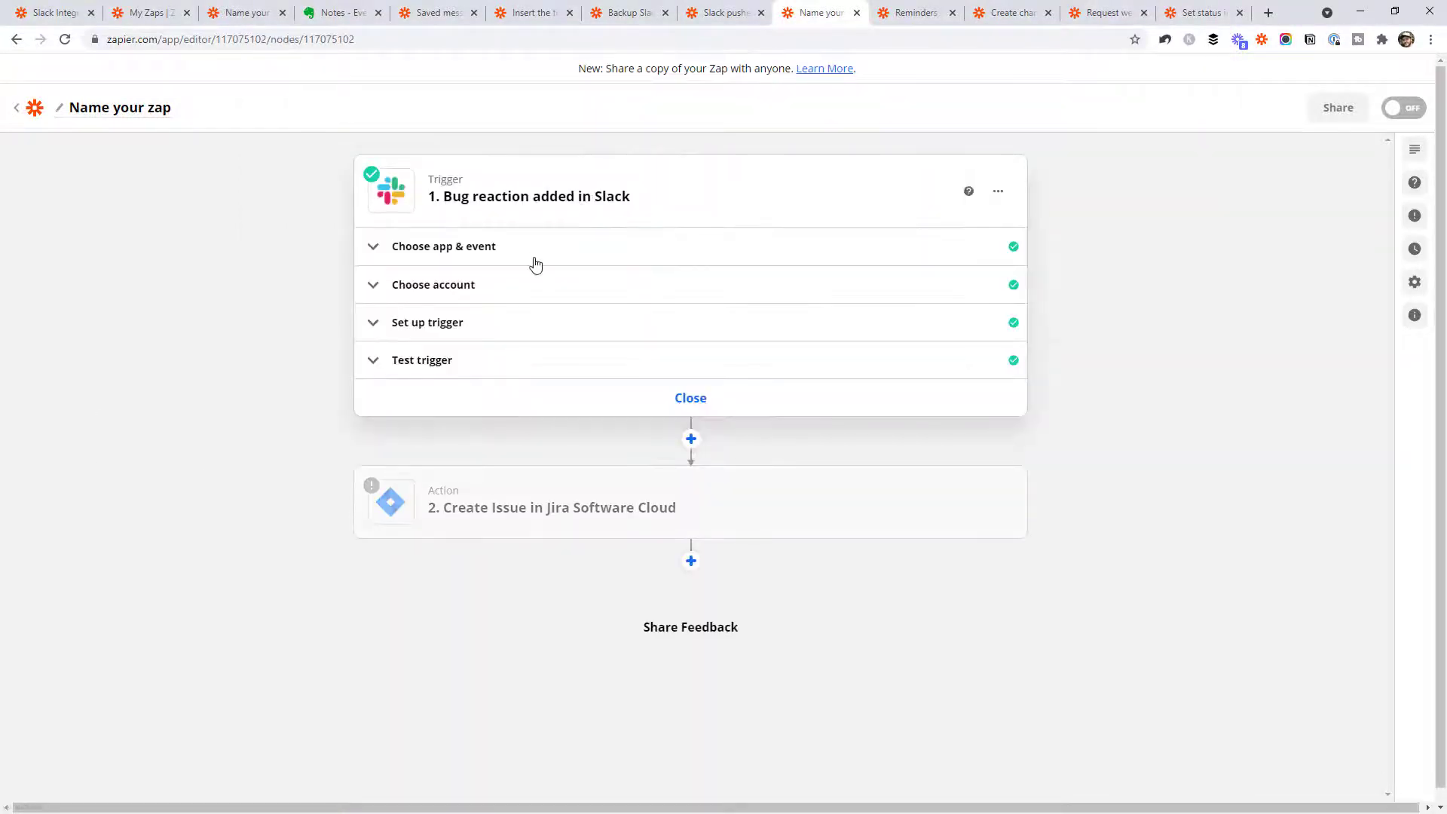
click(483, 325)
scroll(573, 543, down, 1)
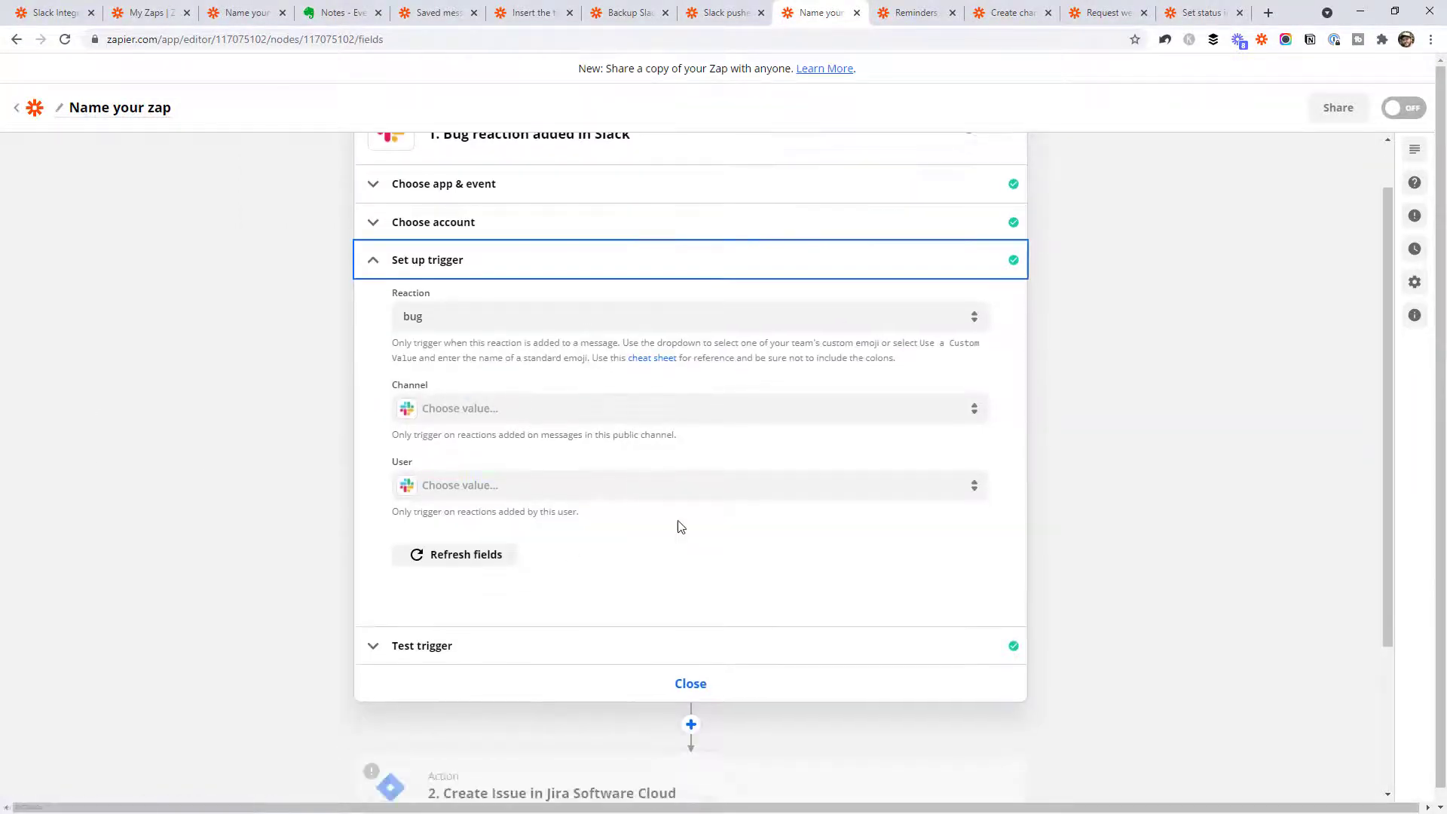
scroll(558, 287, down, 2)
scroll(504, 313, up, 3)
click(483, 249)
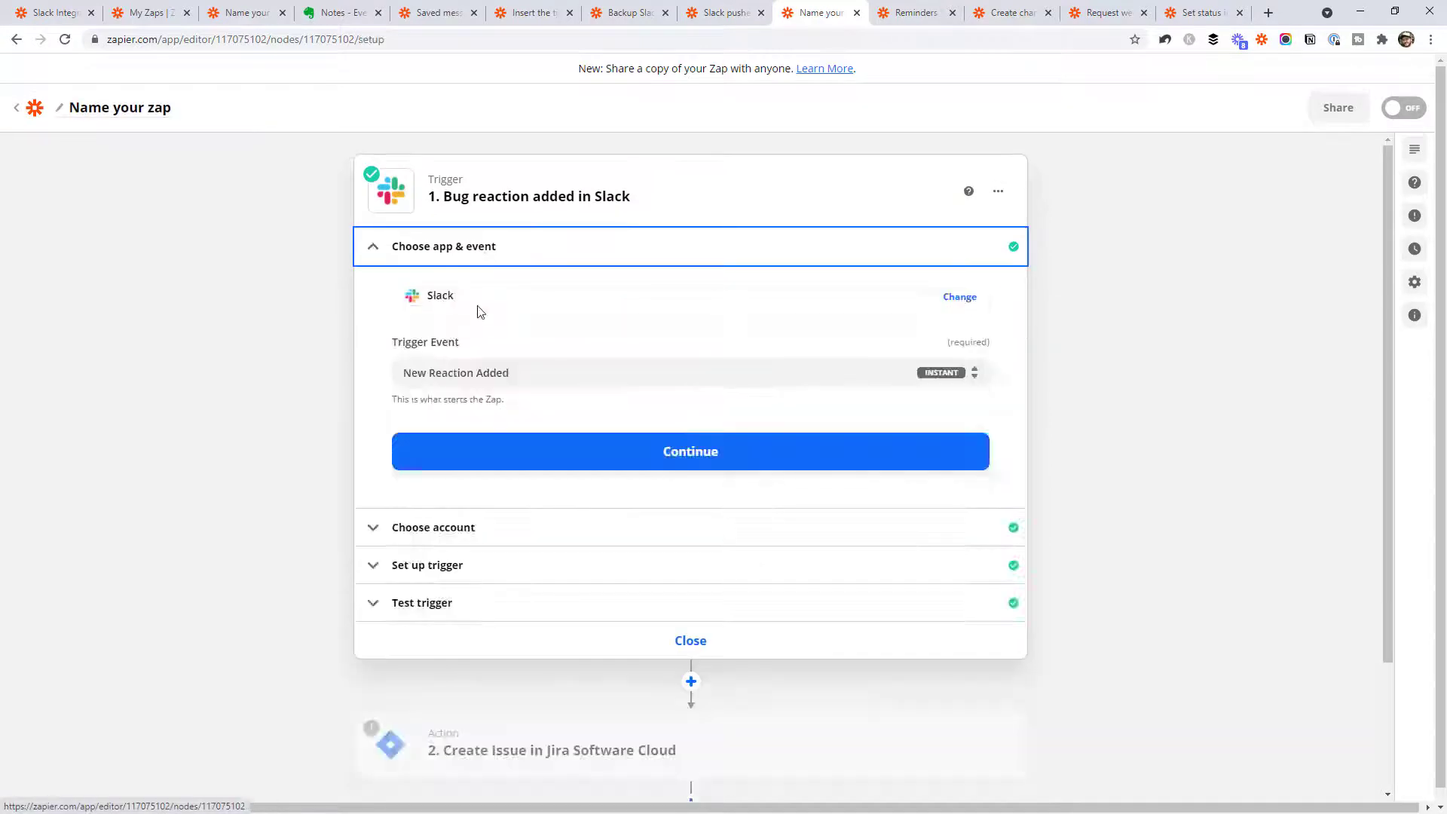
click(469, 571)
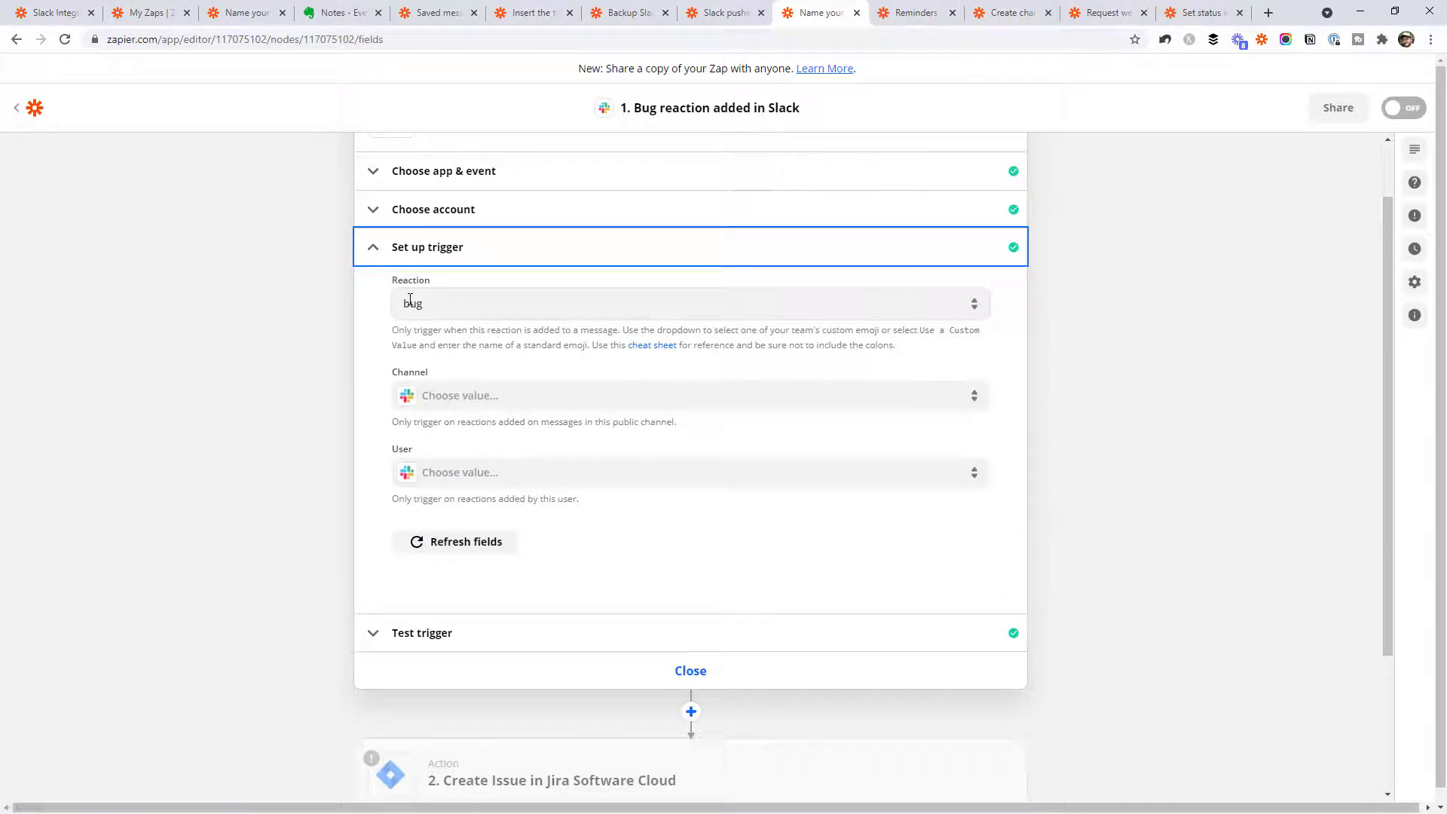
scroll(382, 491, down, 3)
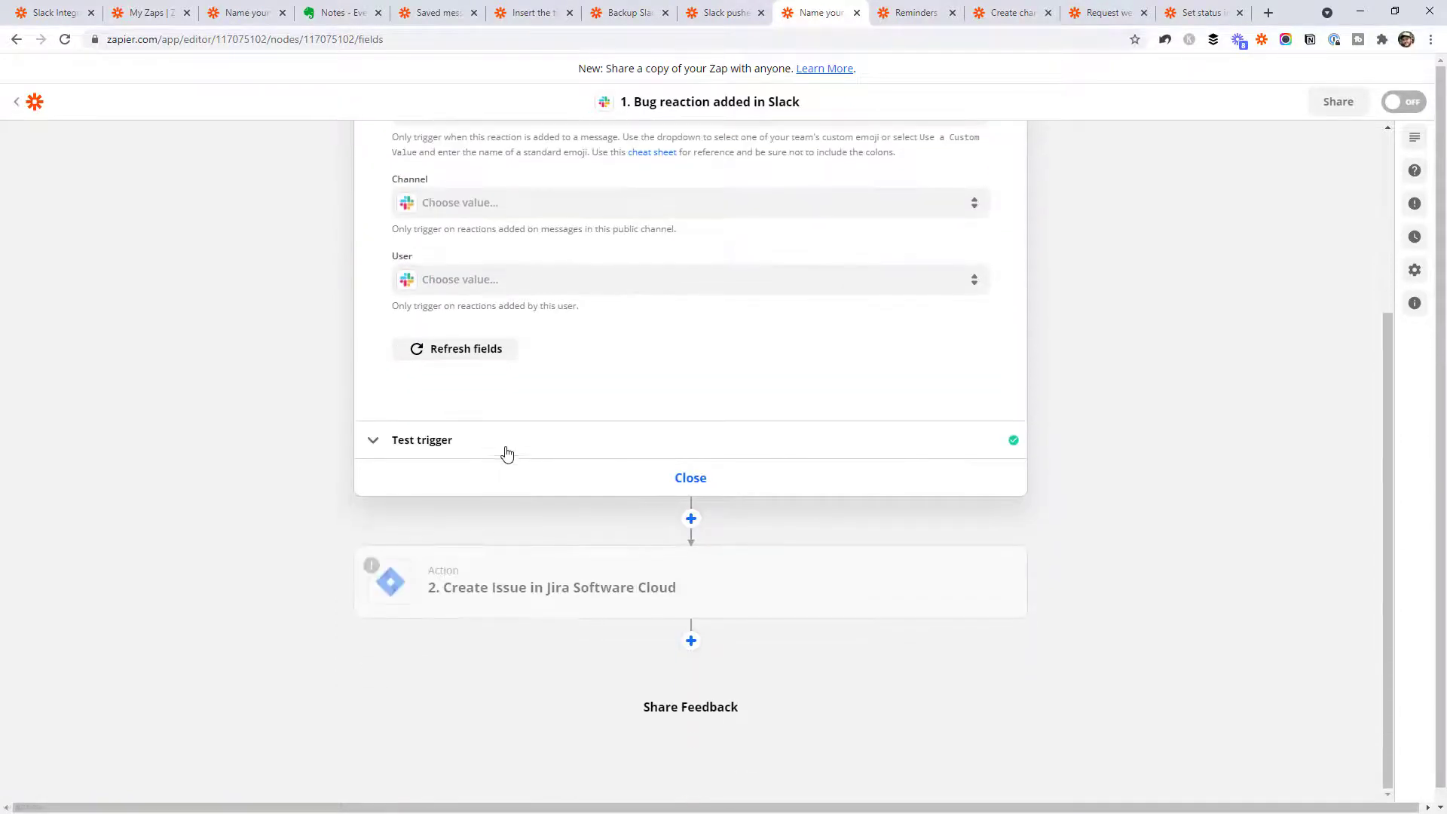
click(506, 452)
scroll(537, 455, down, 4)
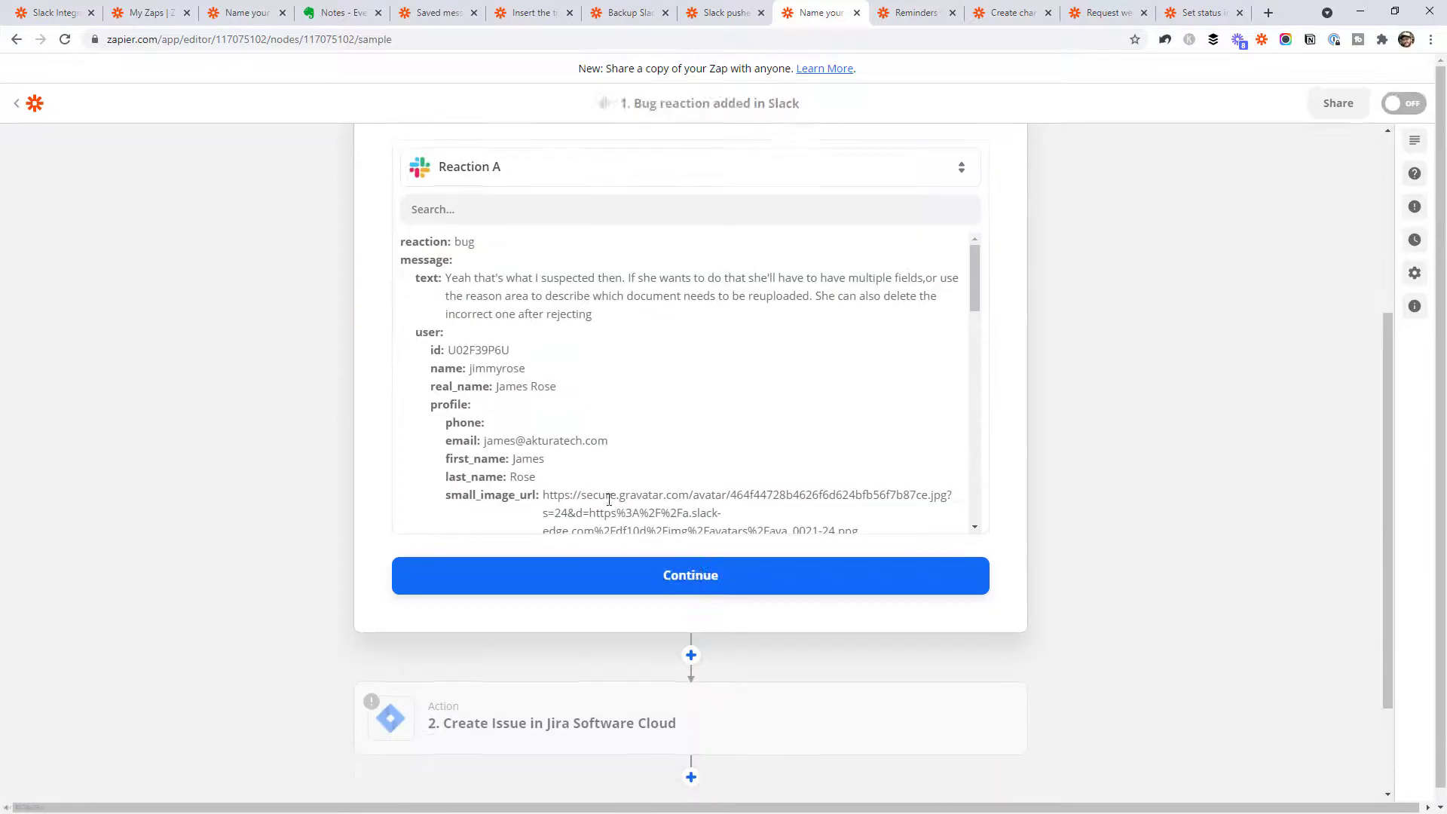
scroll(1121, 288, up, 3)
- Load more samples, use Reaction B, and open the Jira Create Issue step
click(737, 411)
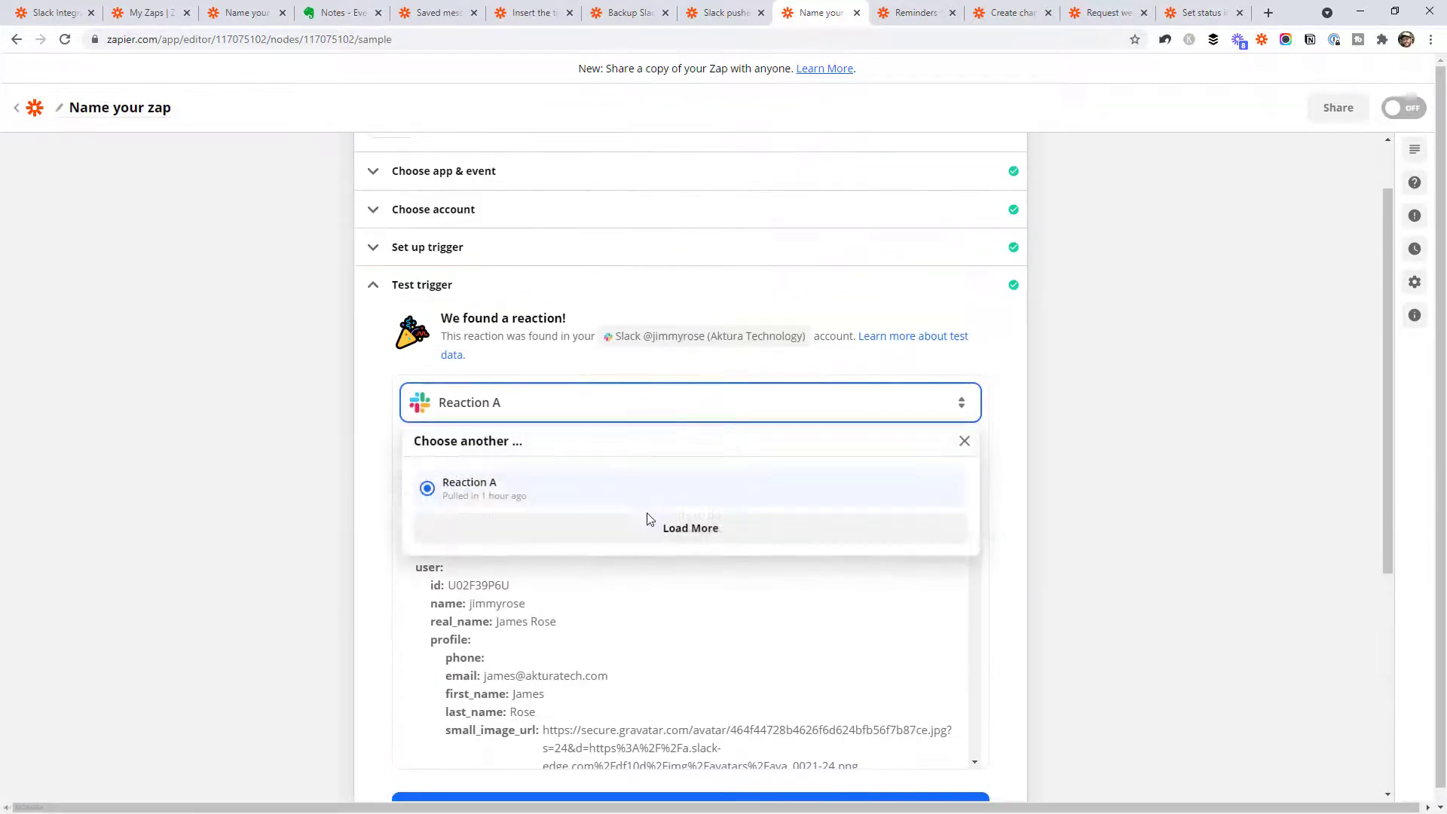
click(640, 530)
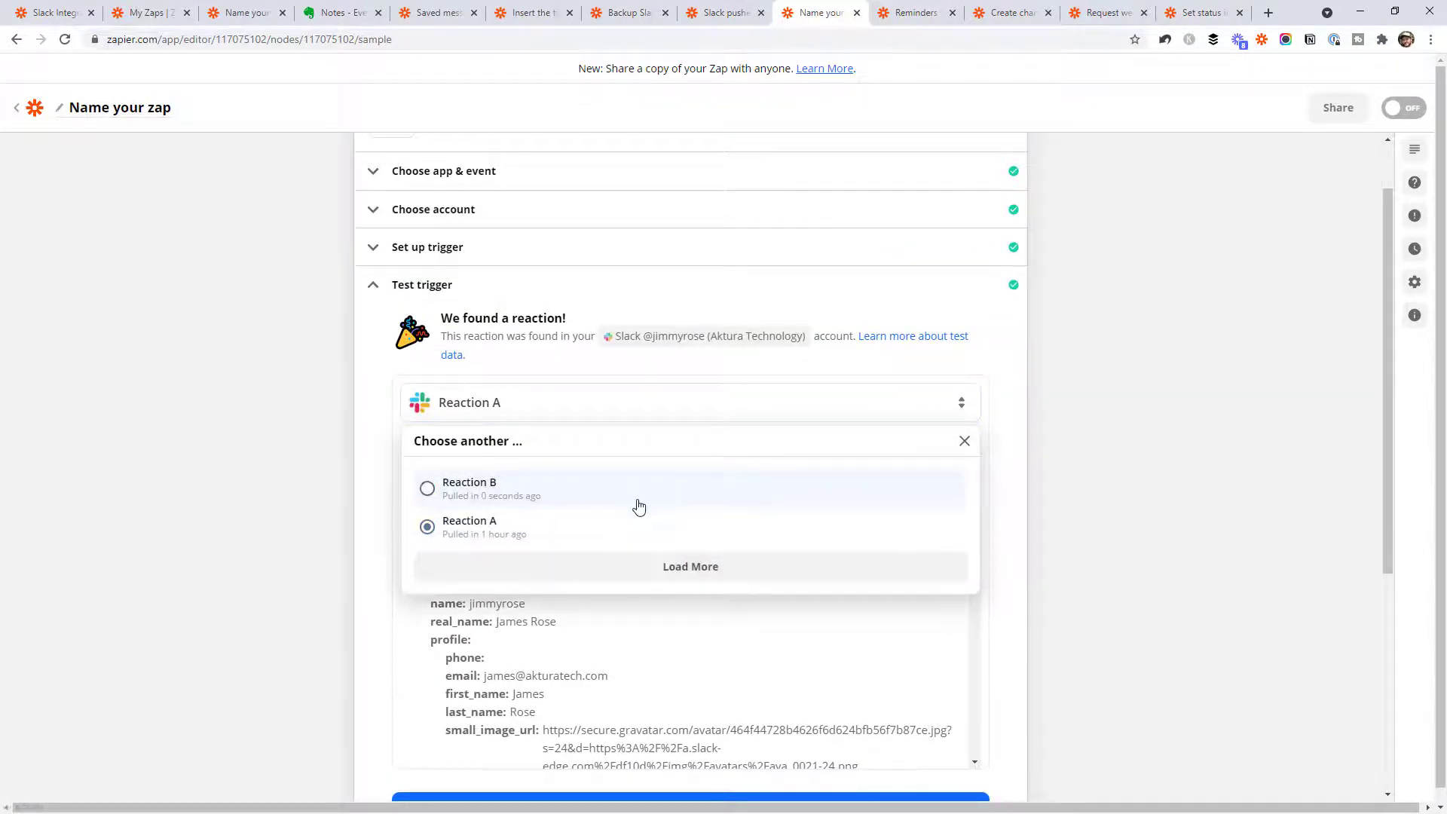
click(640, 506)
double_click(456, 513)
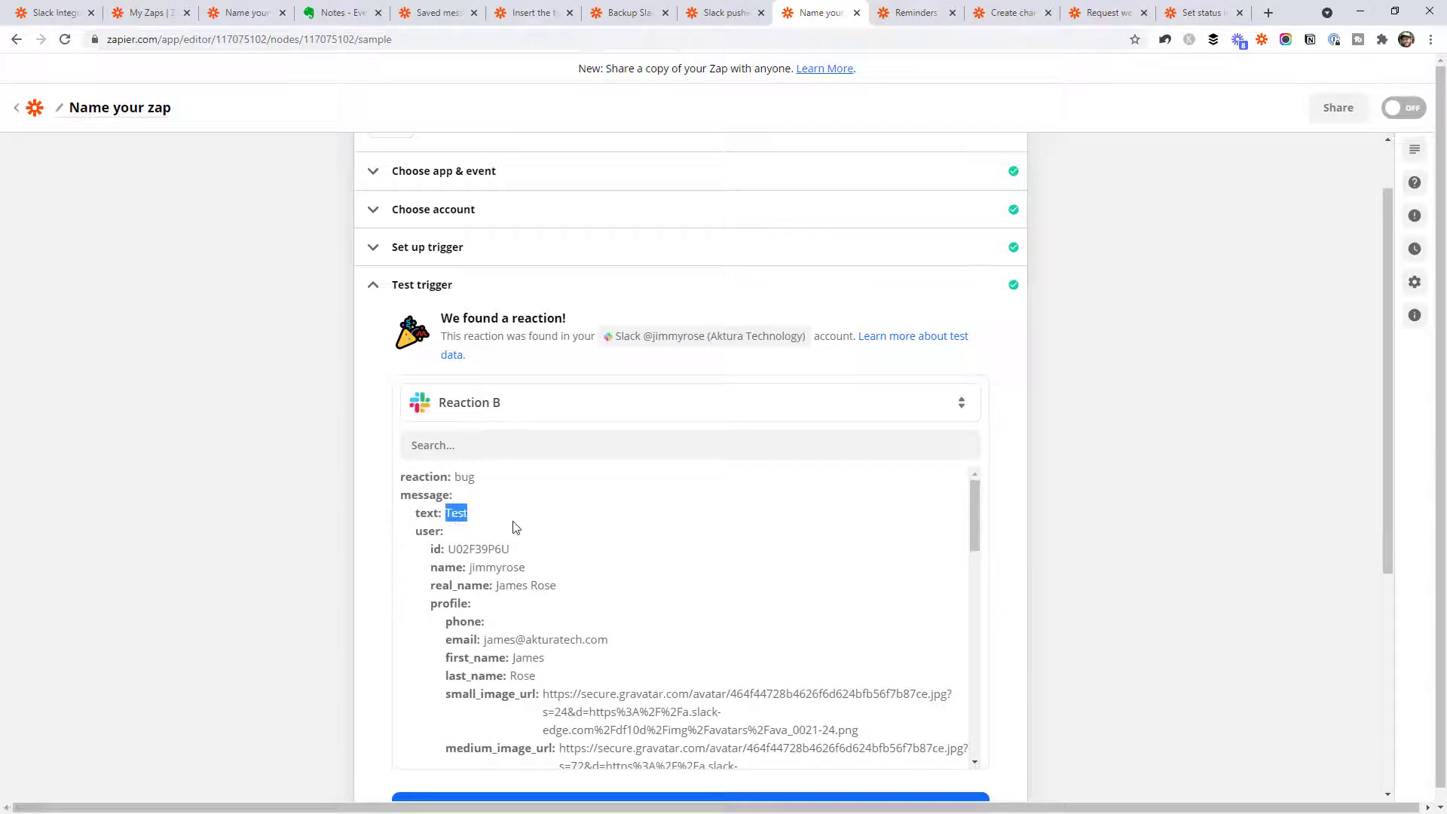
click(516, 527)
scroll(1247, 410, down, 5)
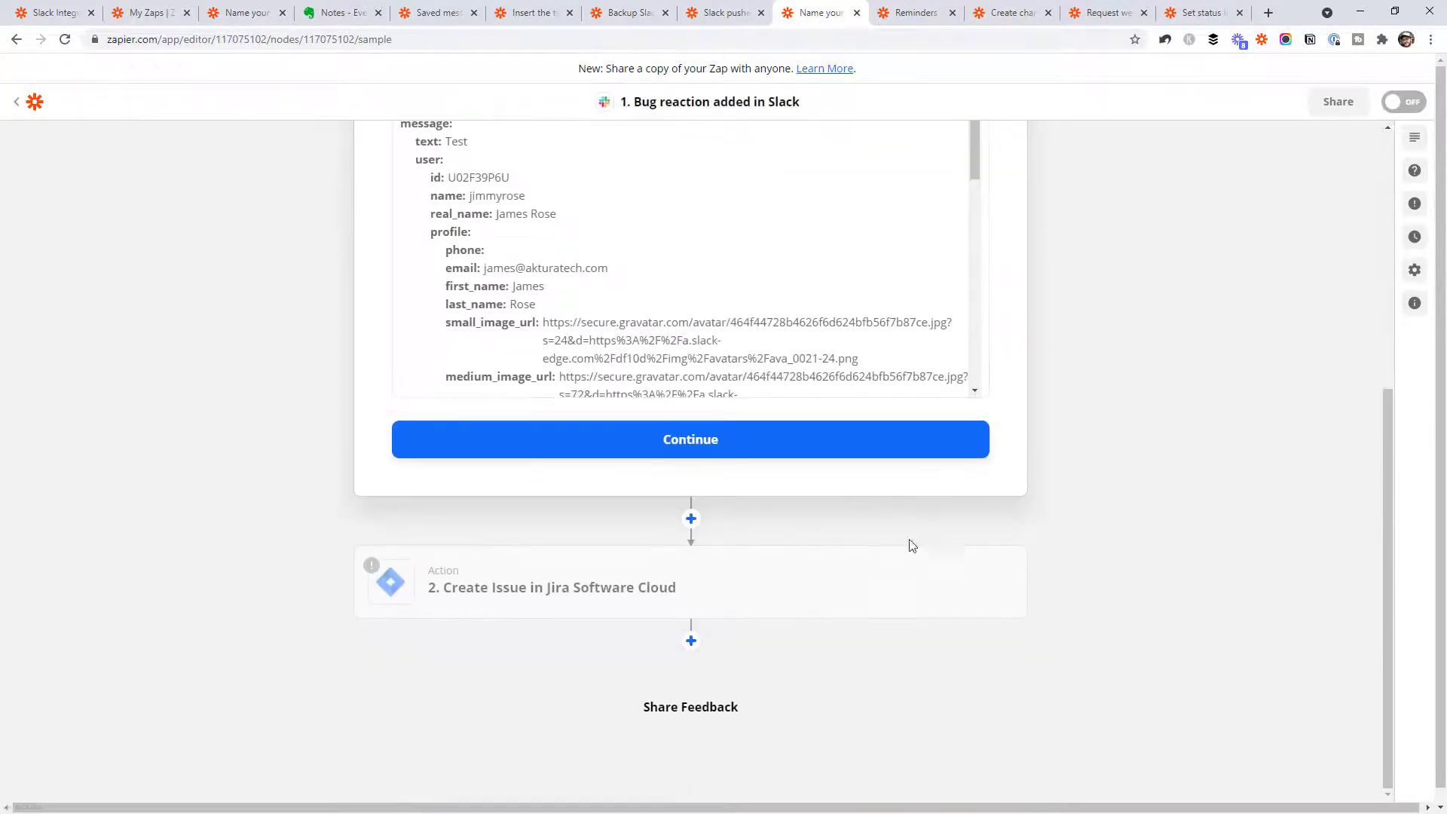
click(532, 587)
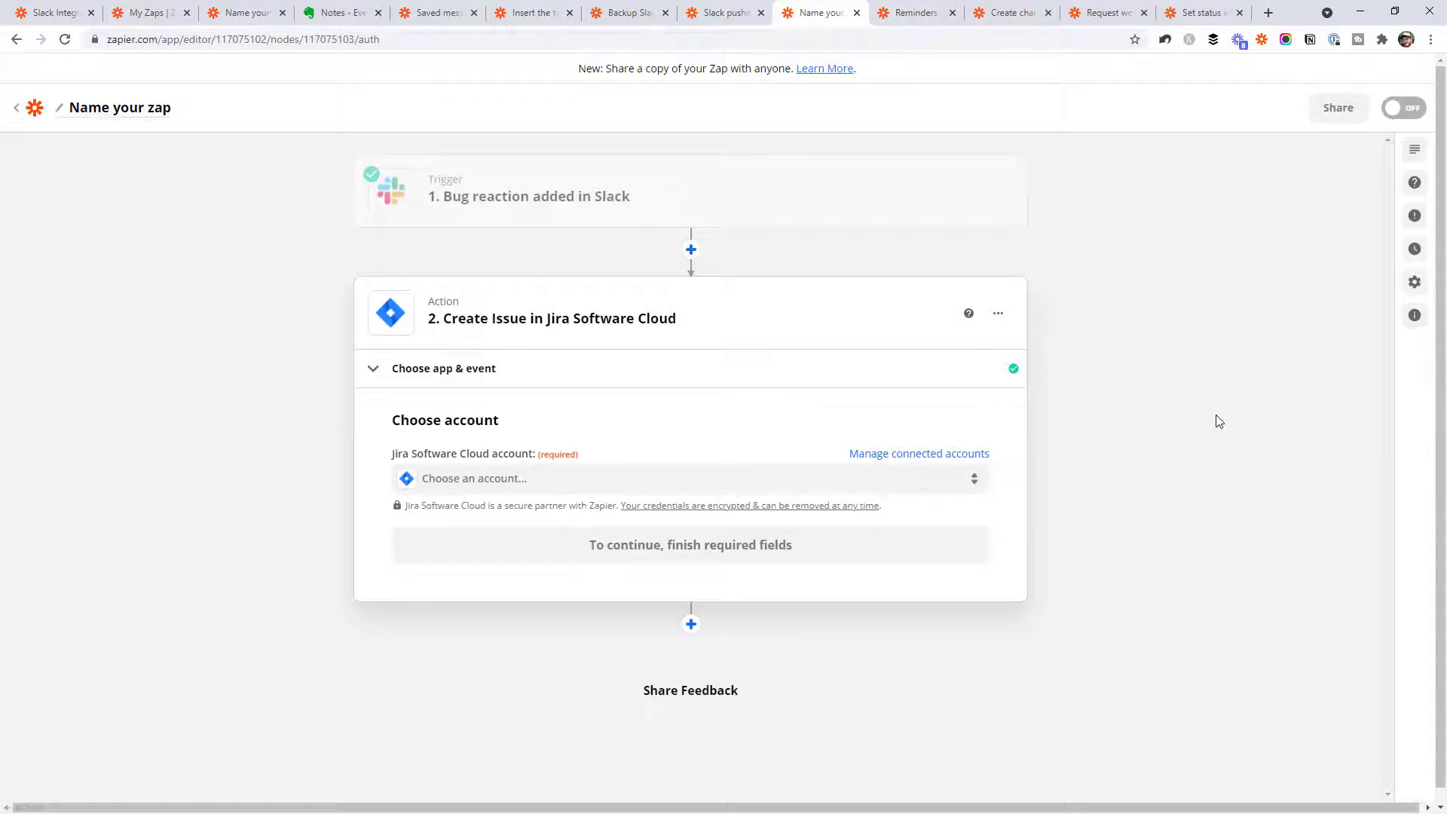
- Switch to Slack's cs-bot-feedback channel showing the Wootric NPS score posts
key(alt+Tab)
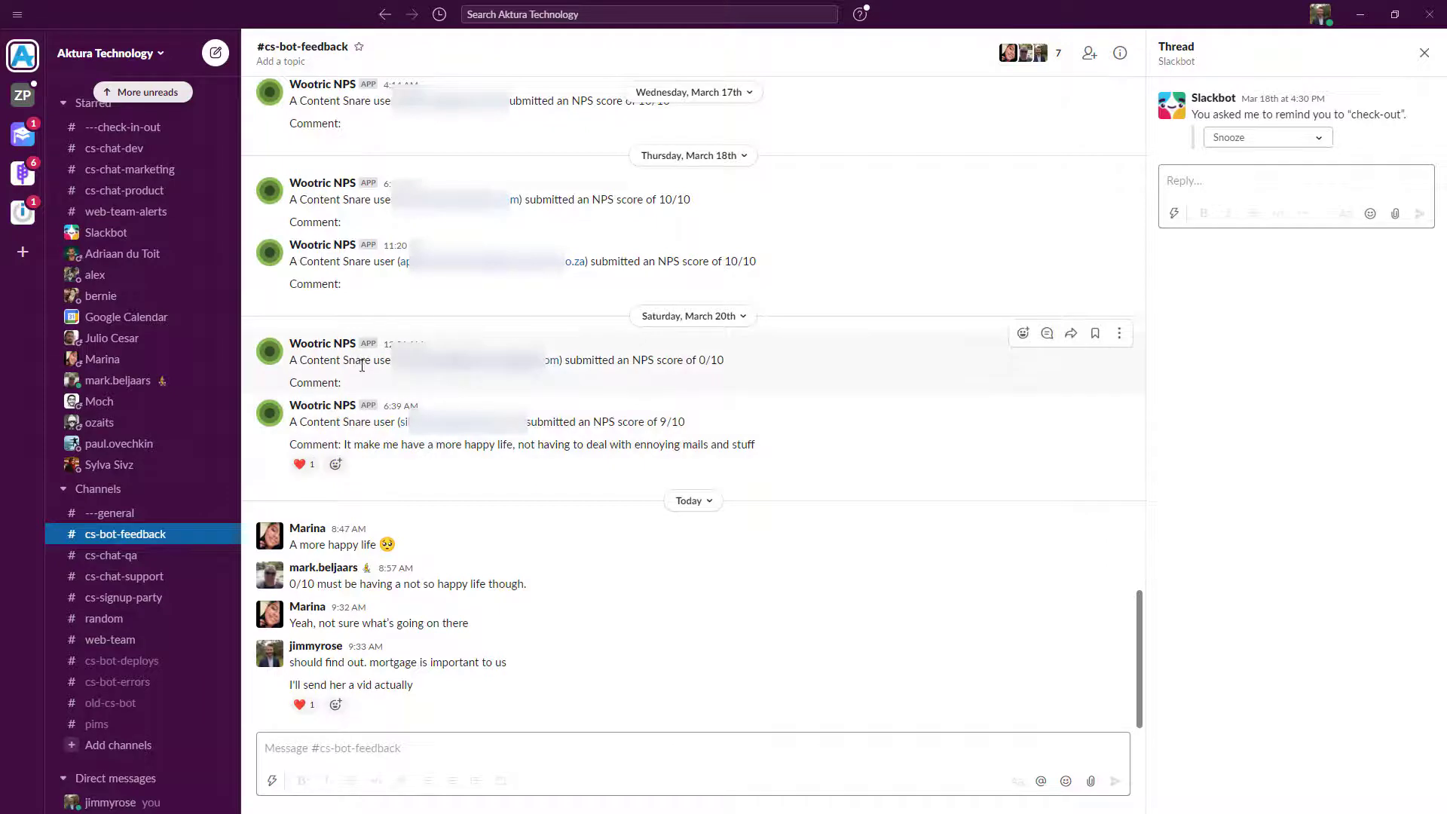
- React to the NPS 0/10 message with the crying emoji found by searching 'sad'
click(1023, 333)
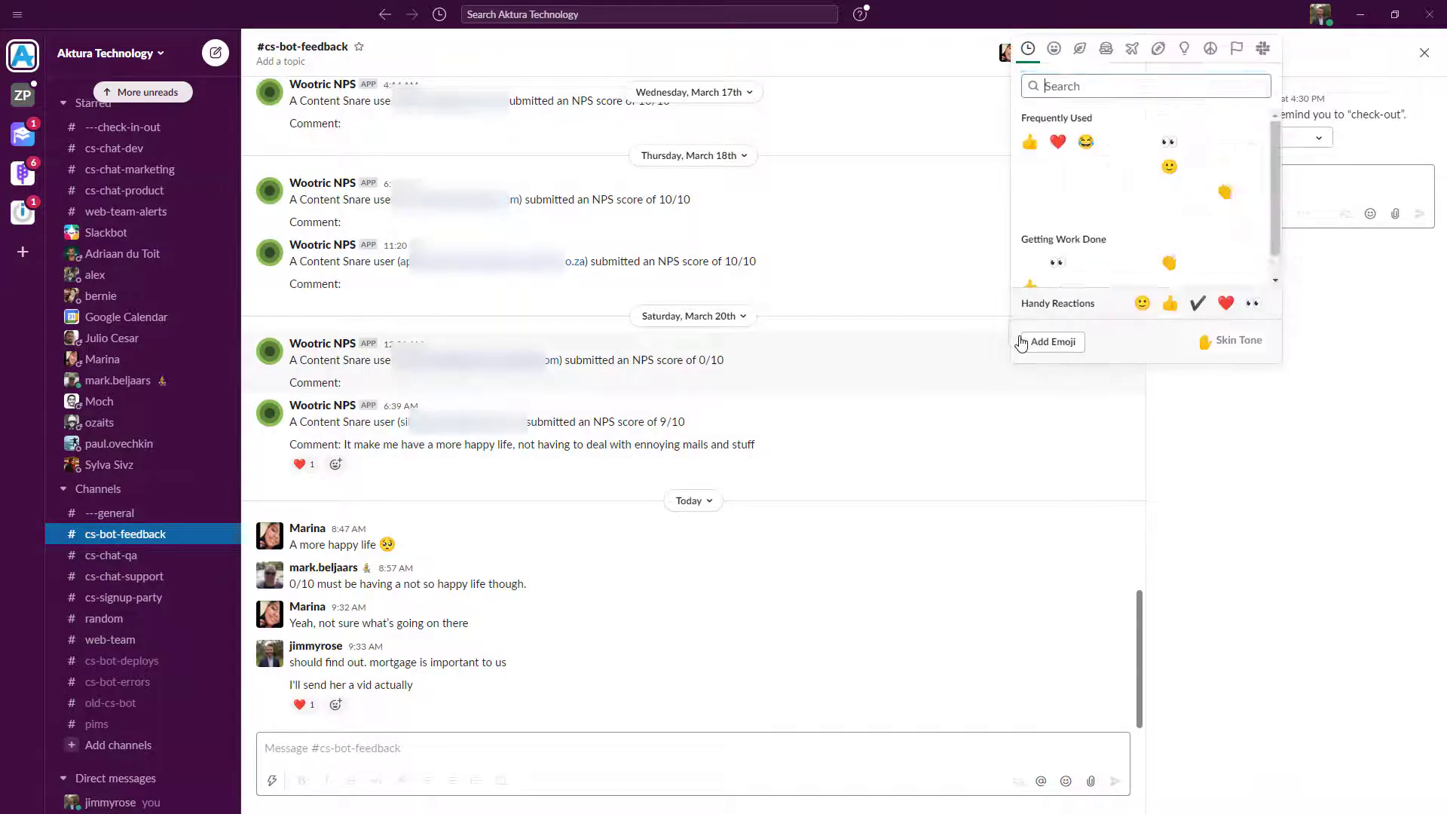
text(sad)
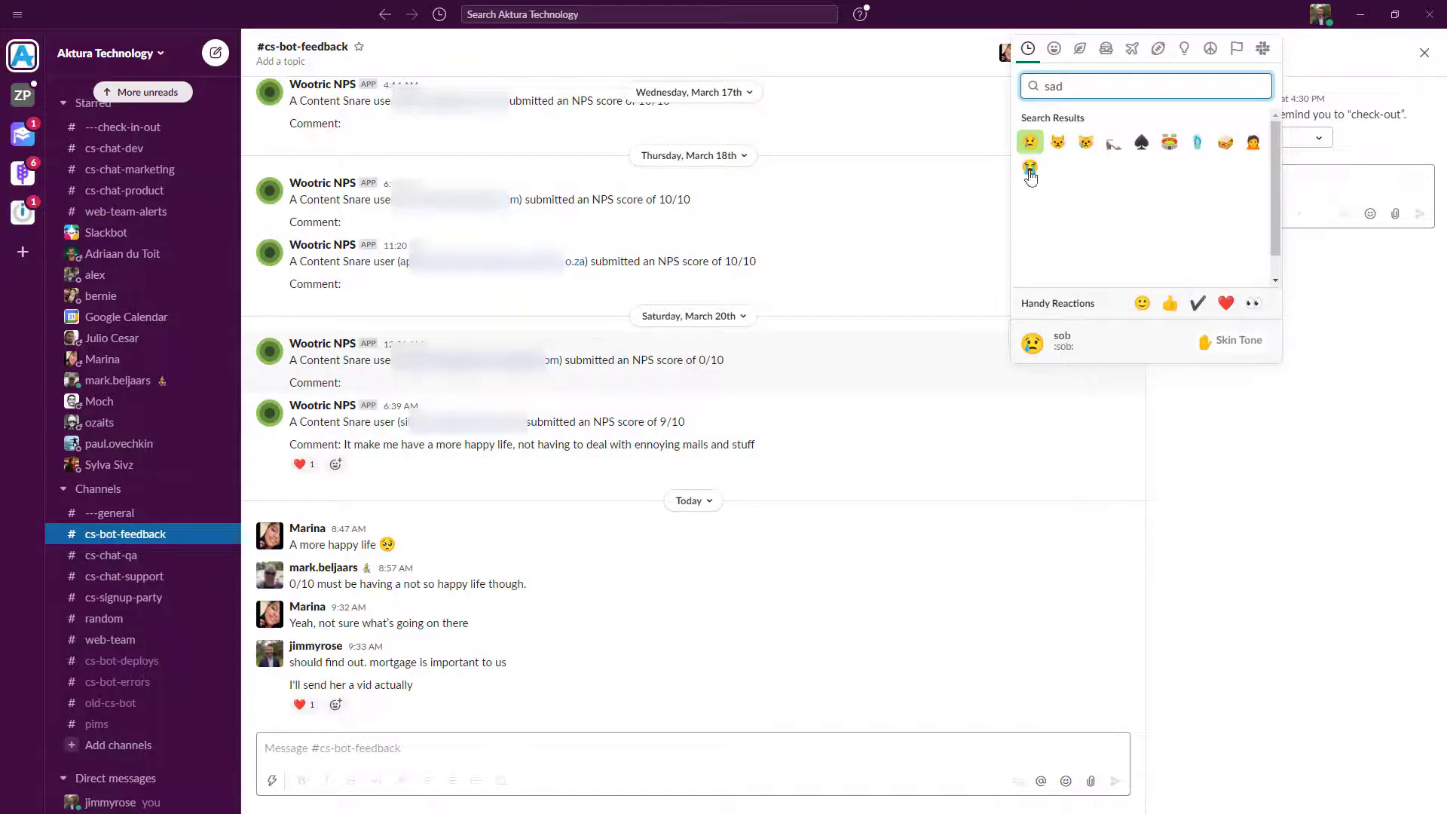
click(1030, 143)
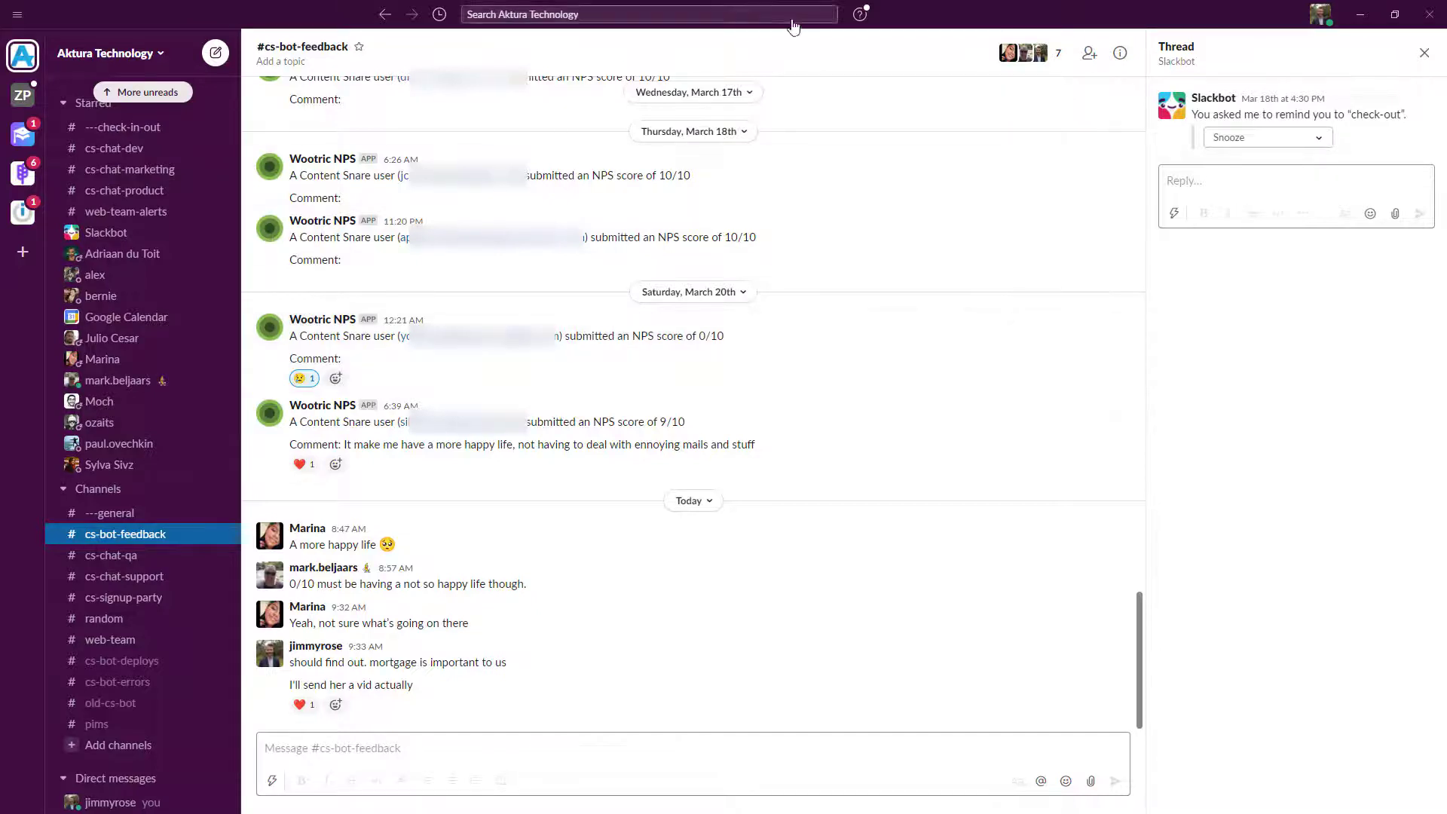
- Leave Slack and bring up the Reminders for new clients zap in Zapier
click(1357, 25)
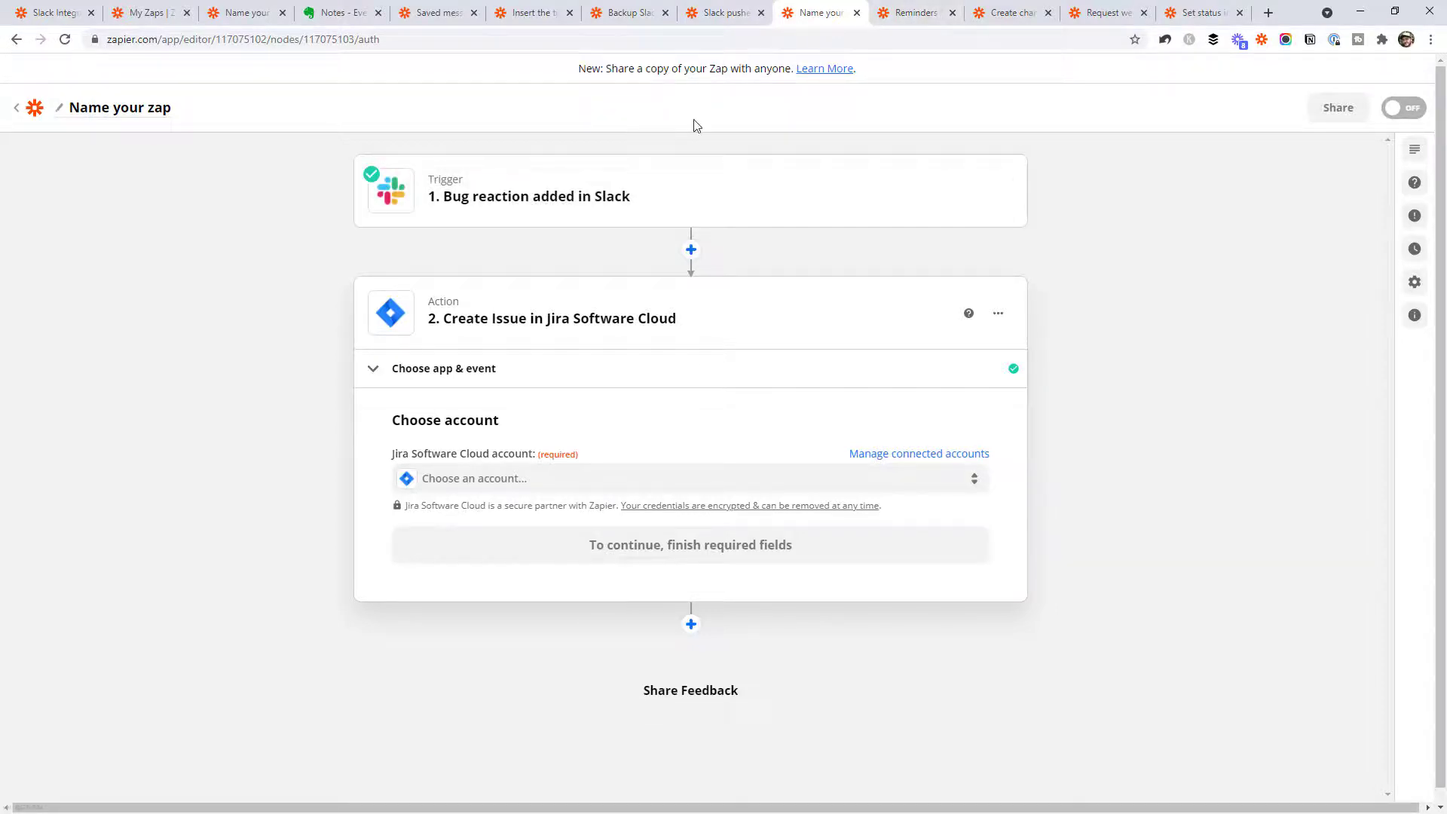
mouse_move(585, 204)
click(916, 13)
mouse_move(511, 319)
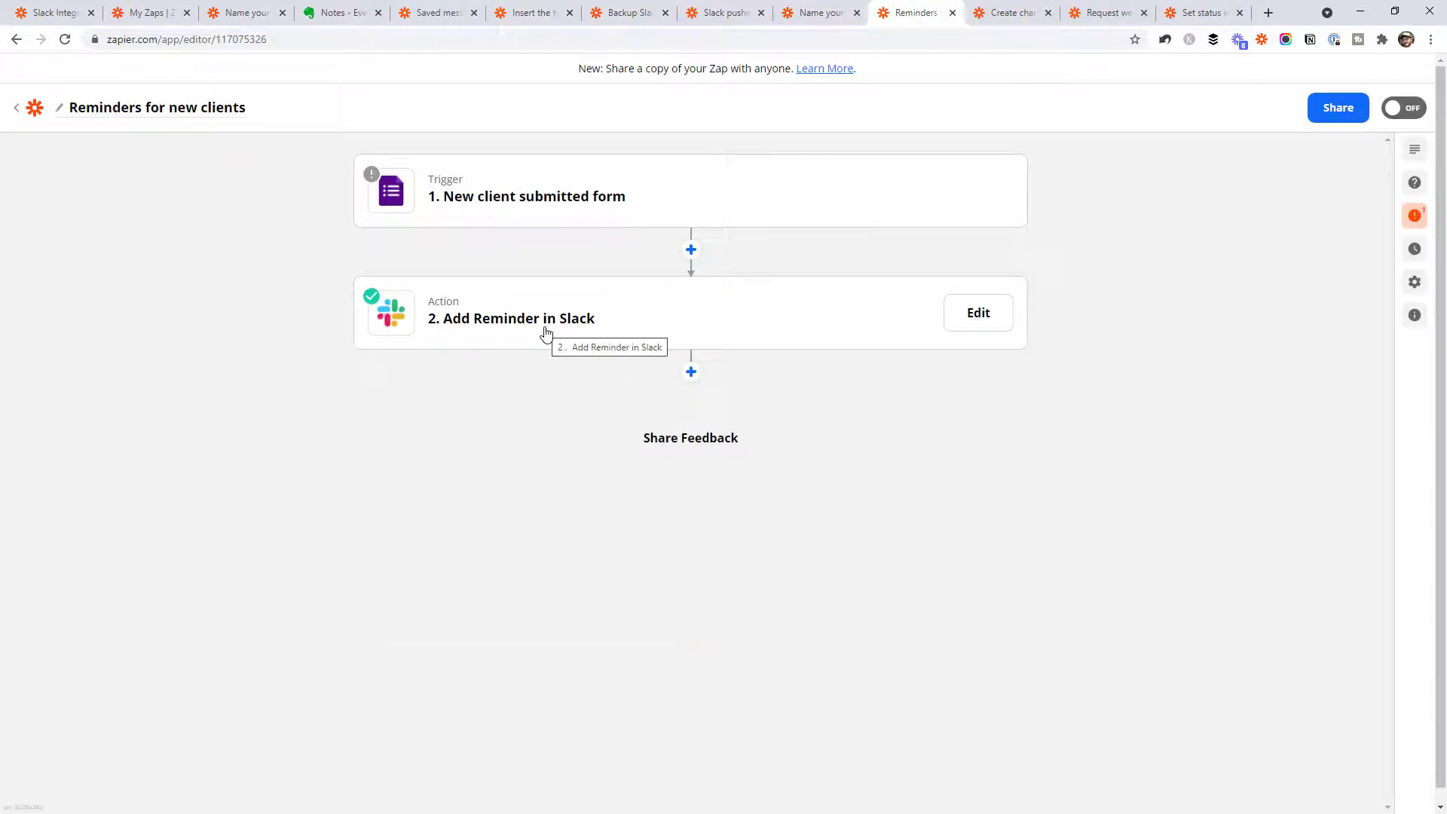
- List the 9 Slack actions on the Slack Integrations page, from Add Reminder to Set Status
click(53, 13)
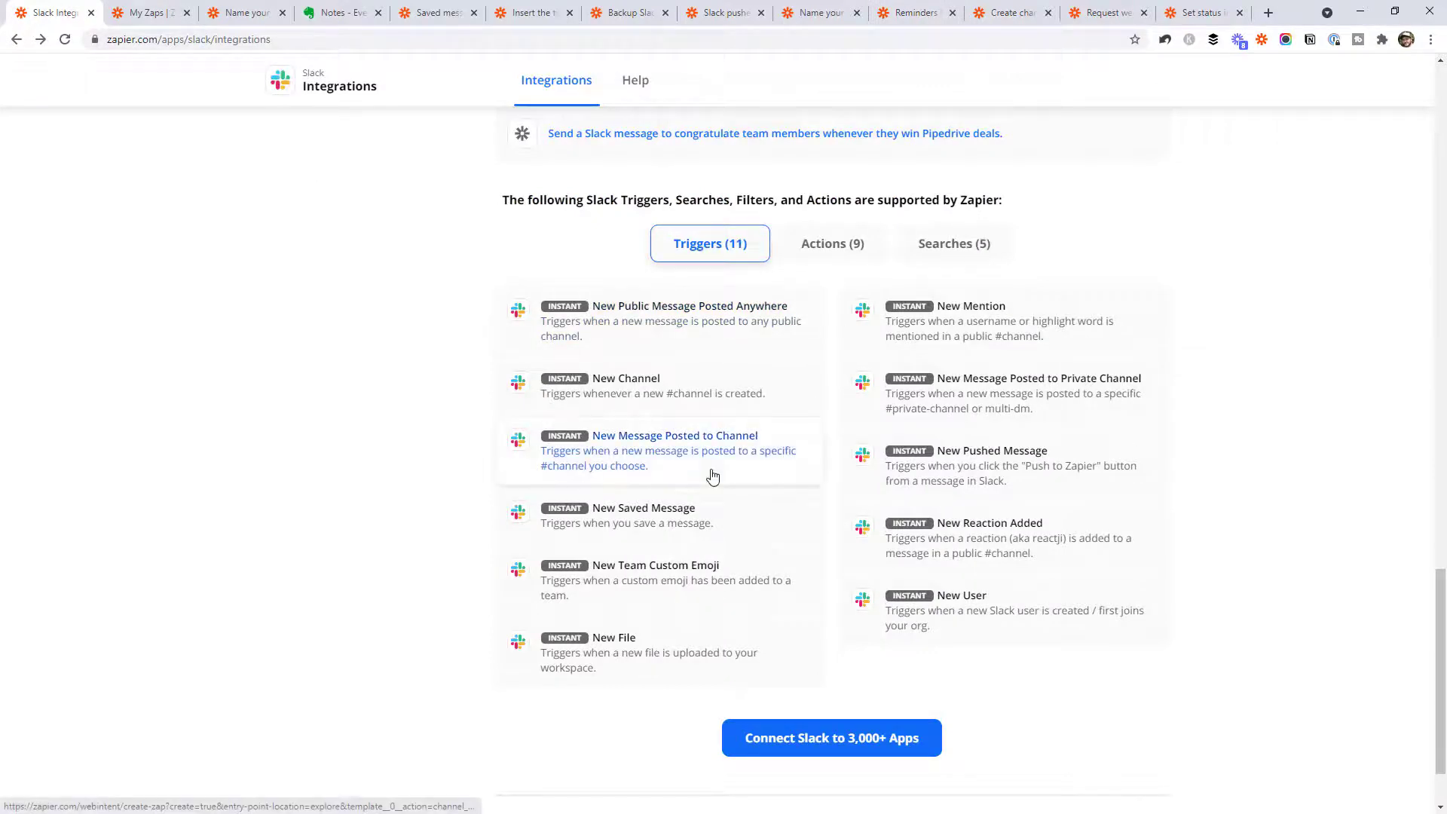
click(825, 245)
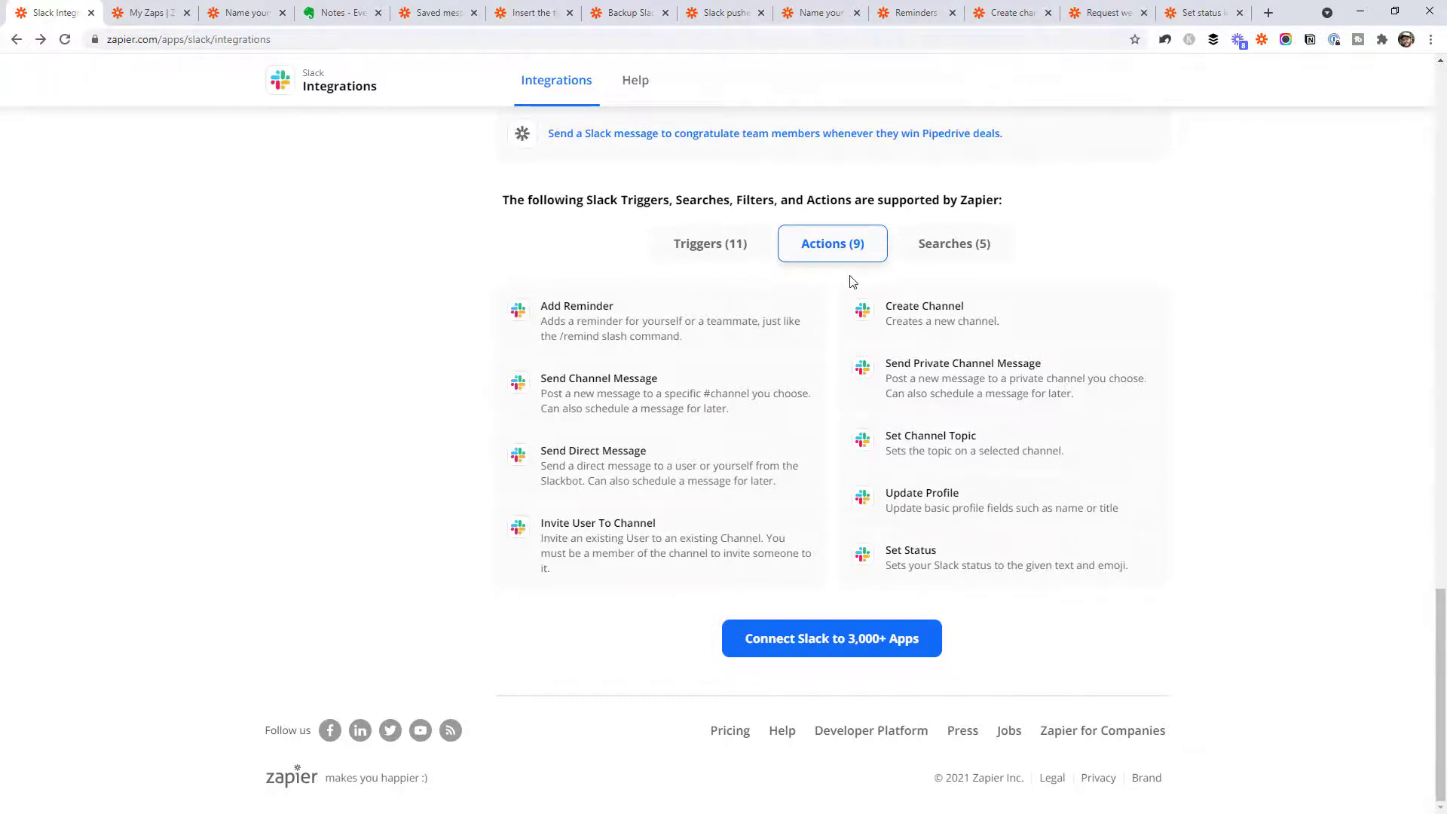
- Inspect the Reminders zap's Google Forms New Response in Spreadsheet trigger, then open Add Reminder in Slack
click(441, 13)
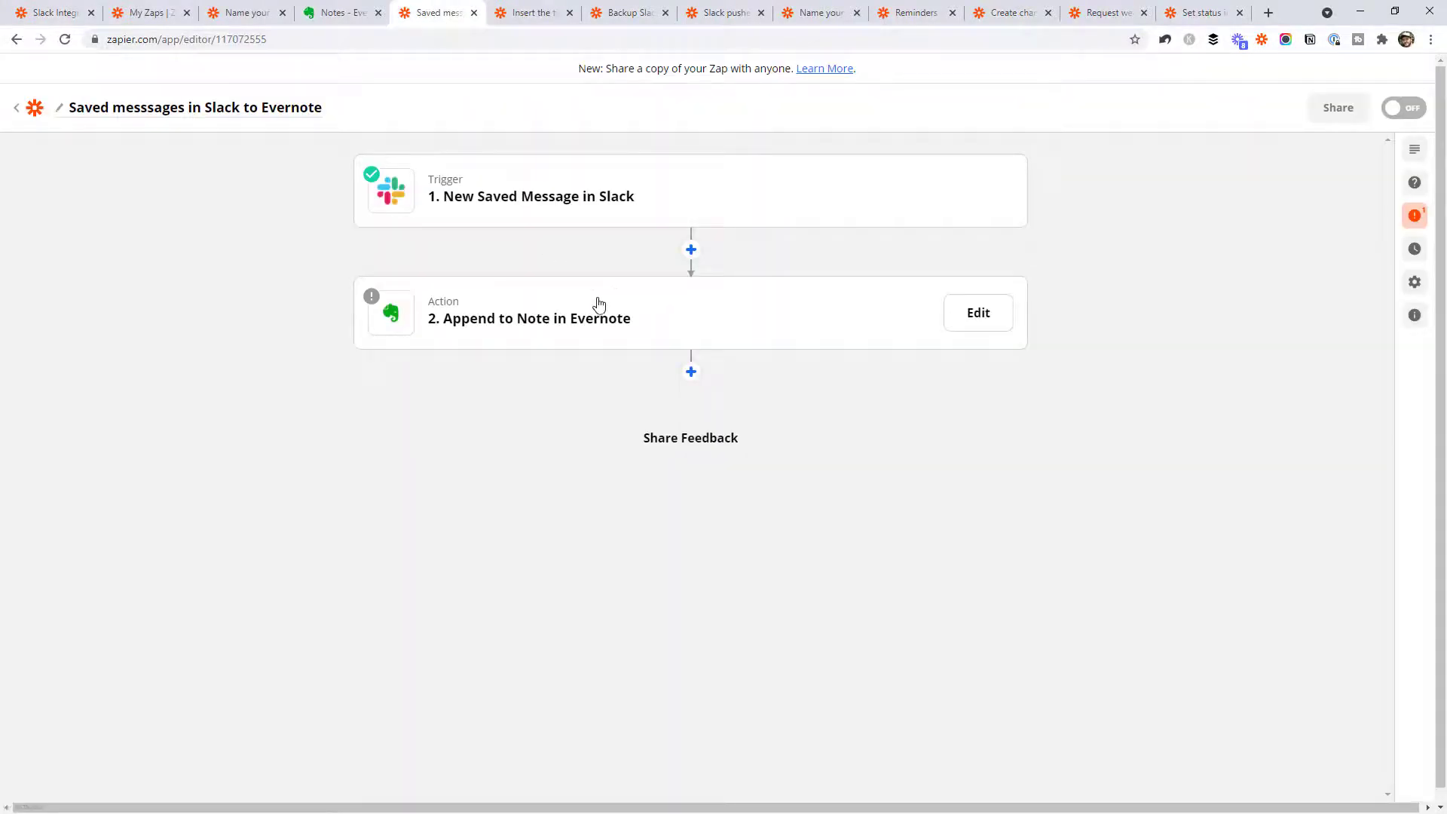
click(925, 14)
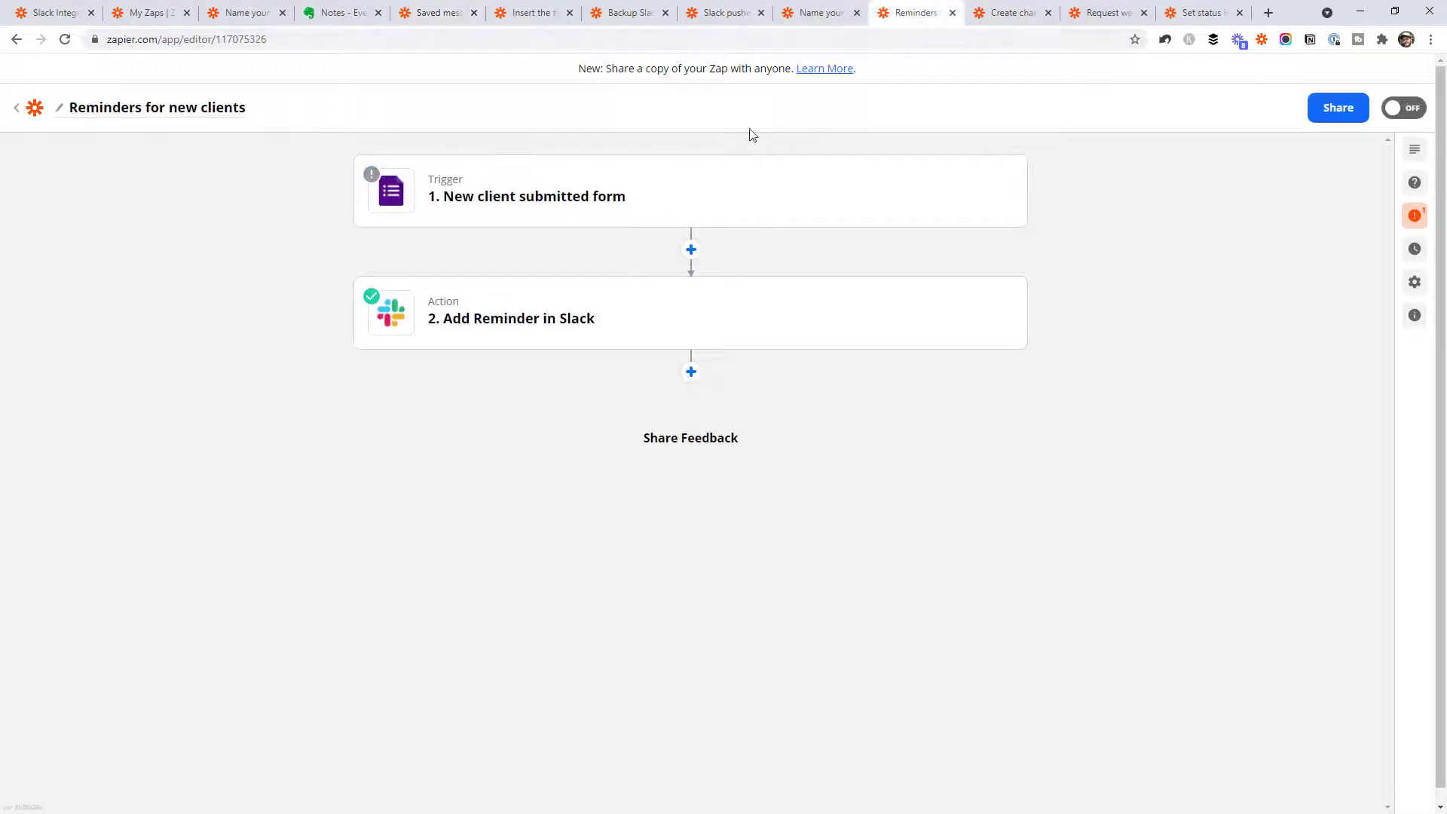
click(465, 200)
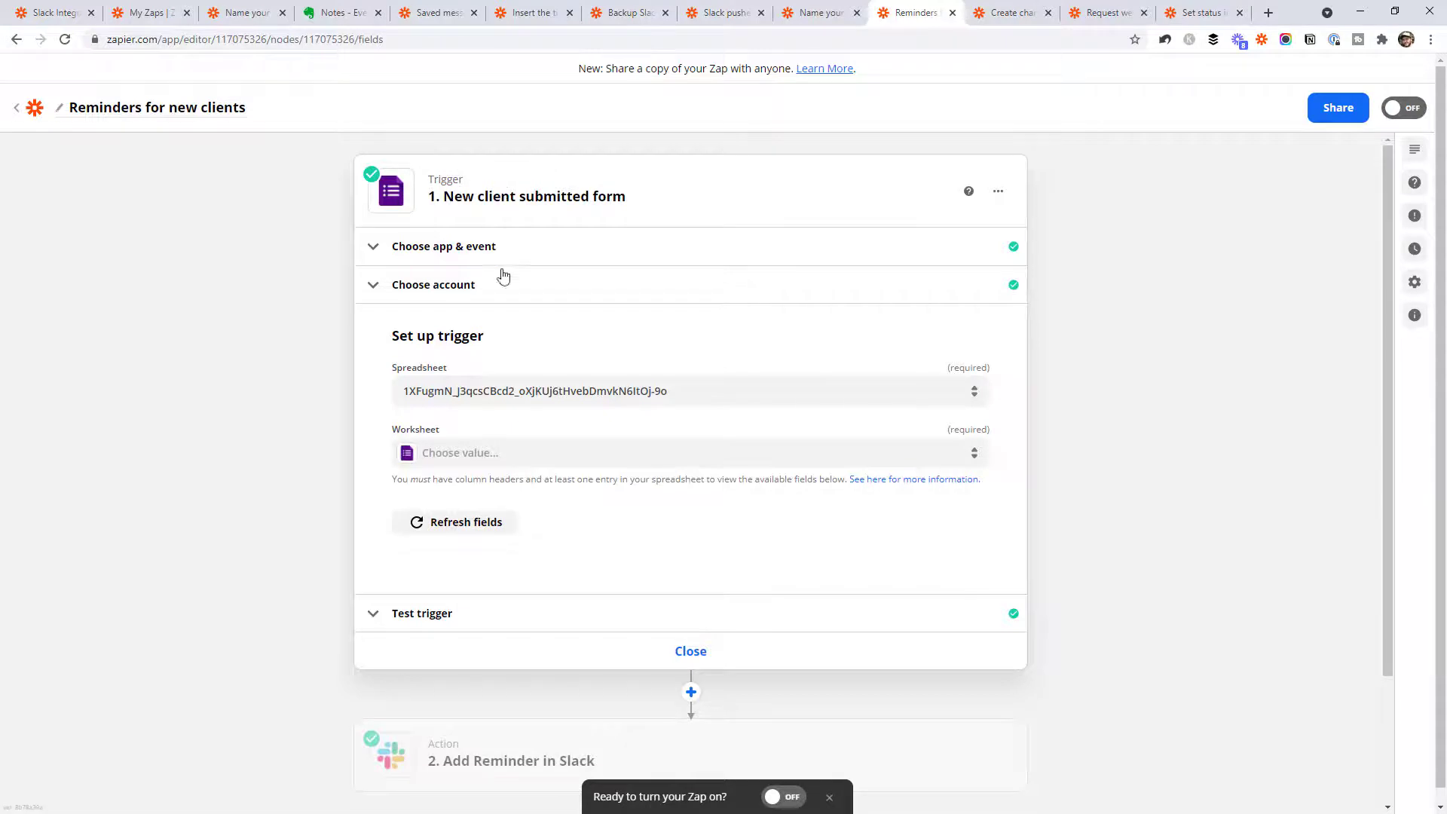
click(456, 259)
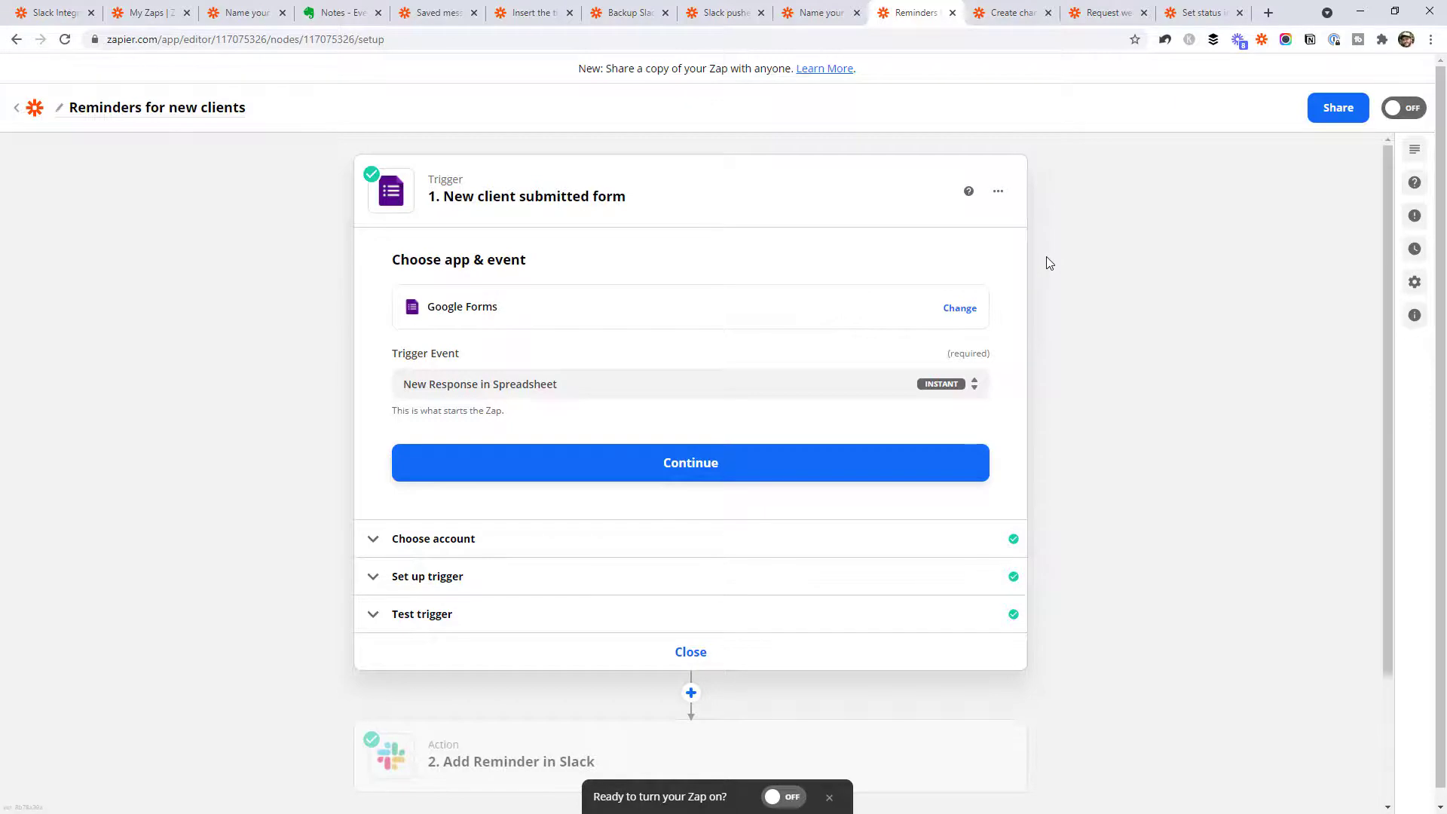
scroll(930, 342, down, 2)
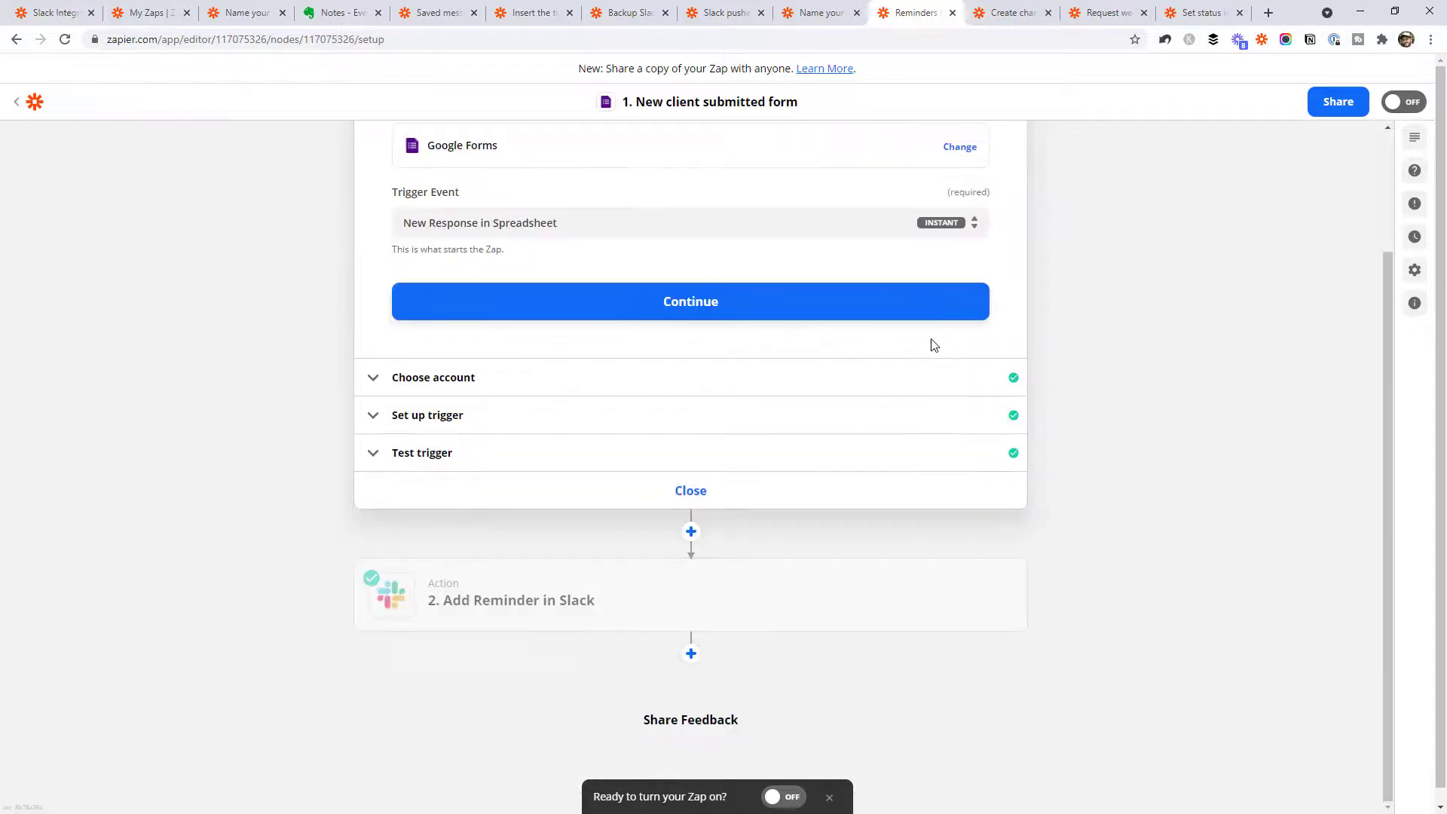
click(713, 606)
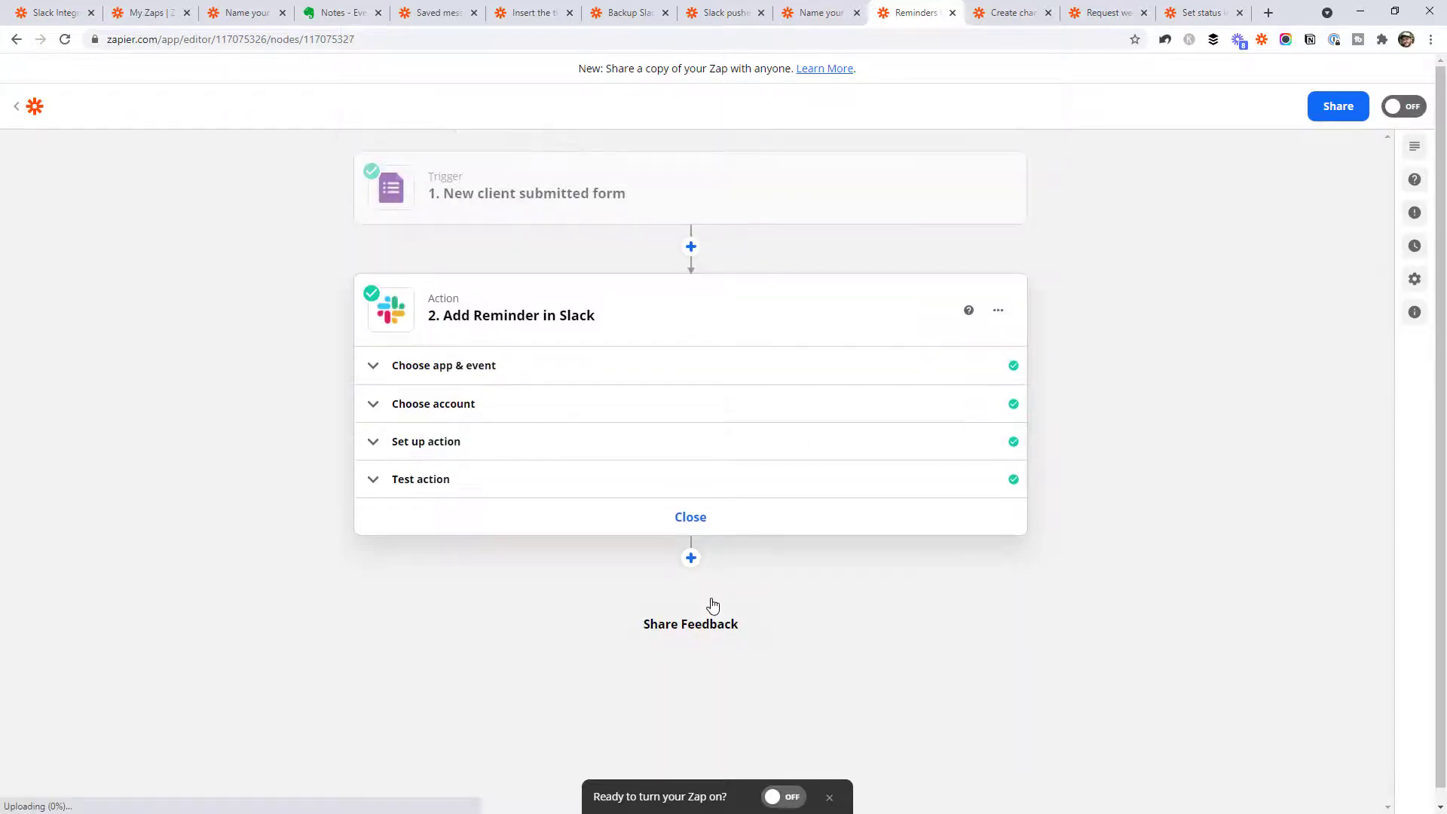
- Expand the reminder step's fields, then draft '/remind me at 1pm to do something' in Slack
click(446, 451)
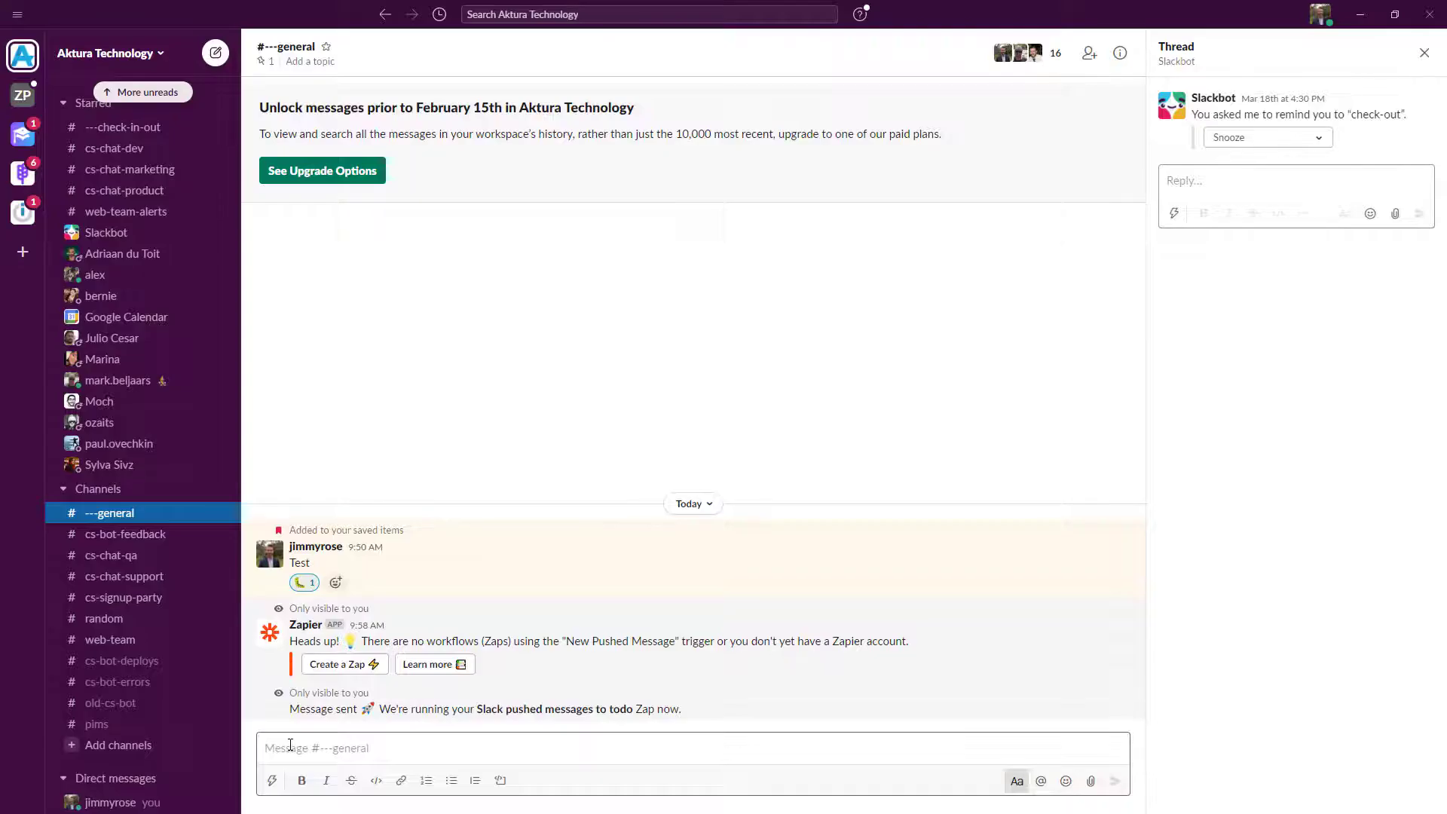
click(272, 781)
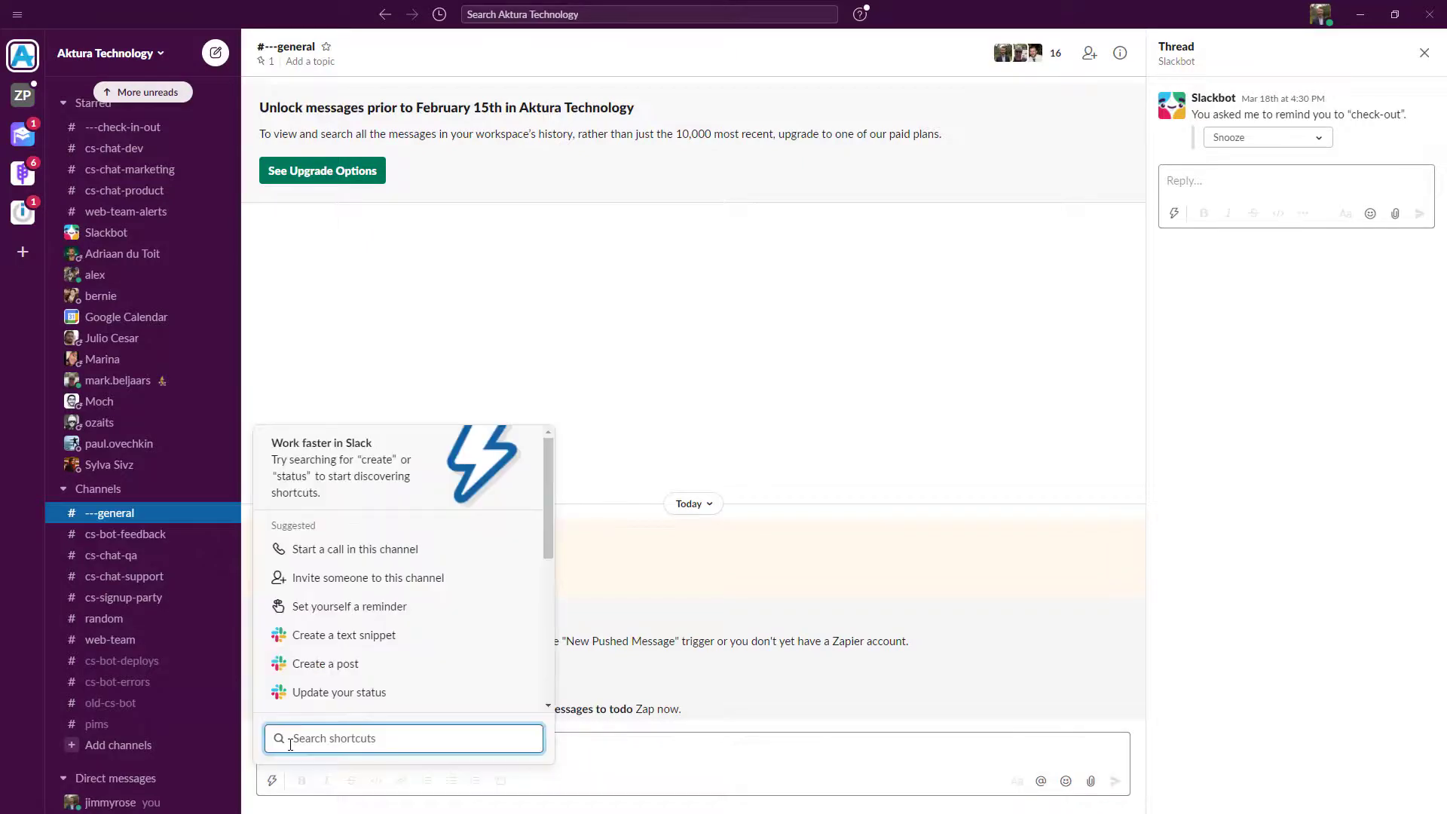
text(/remind)
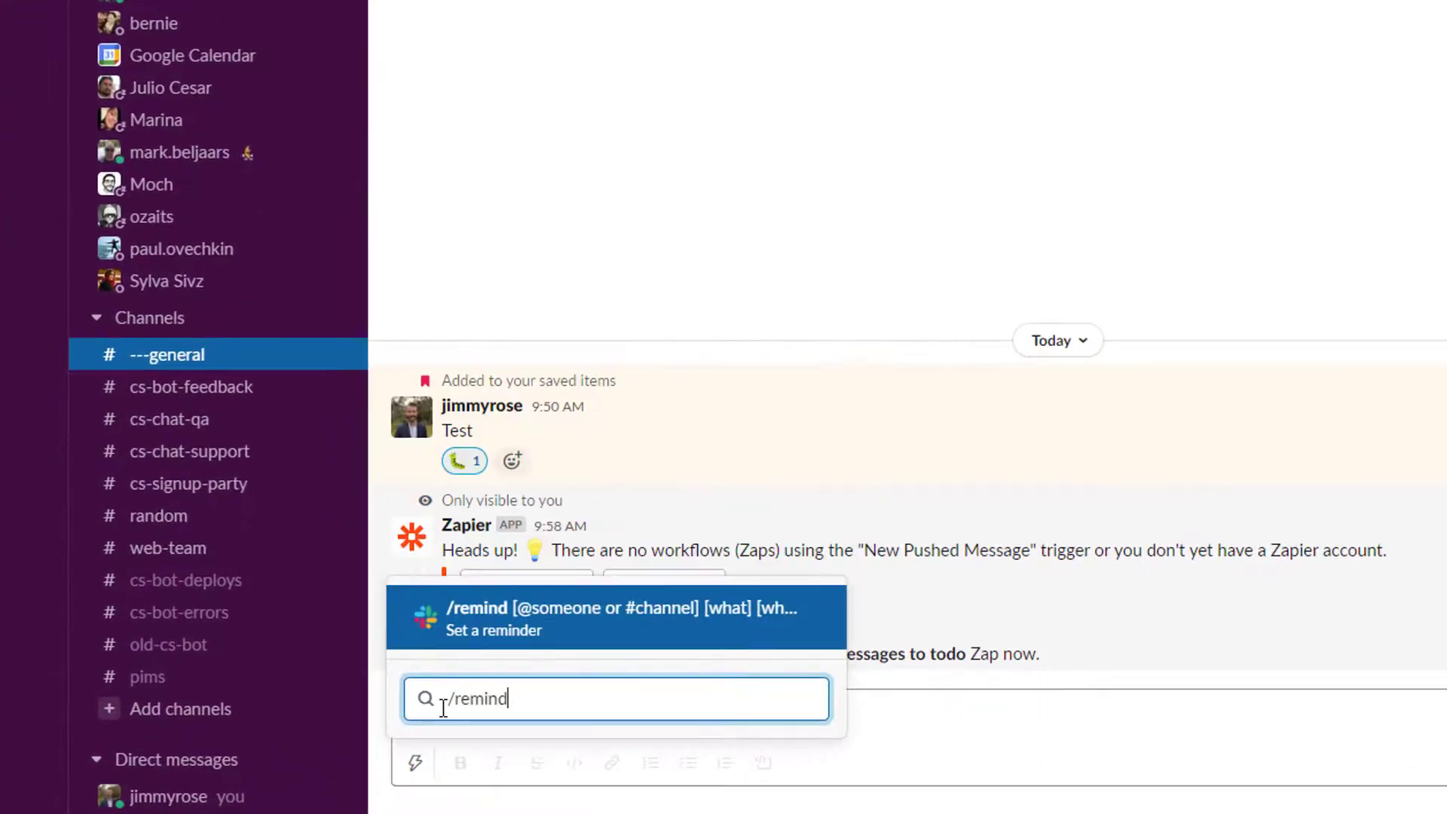
key(Return)
text(me a)
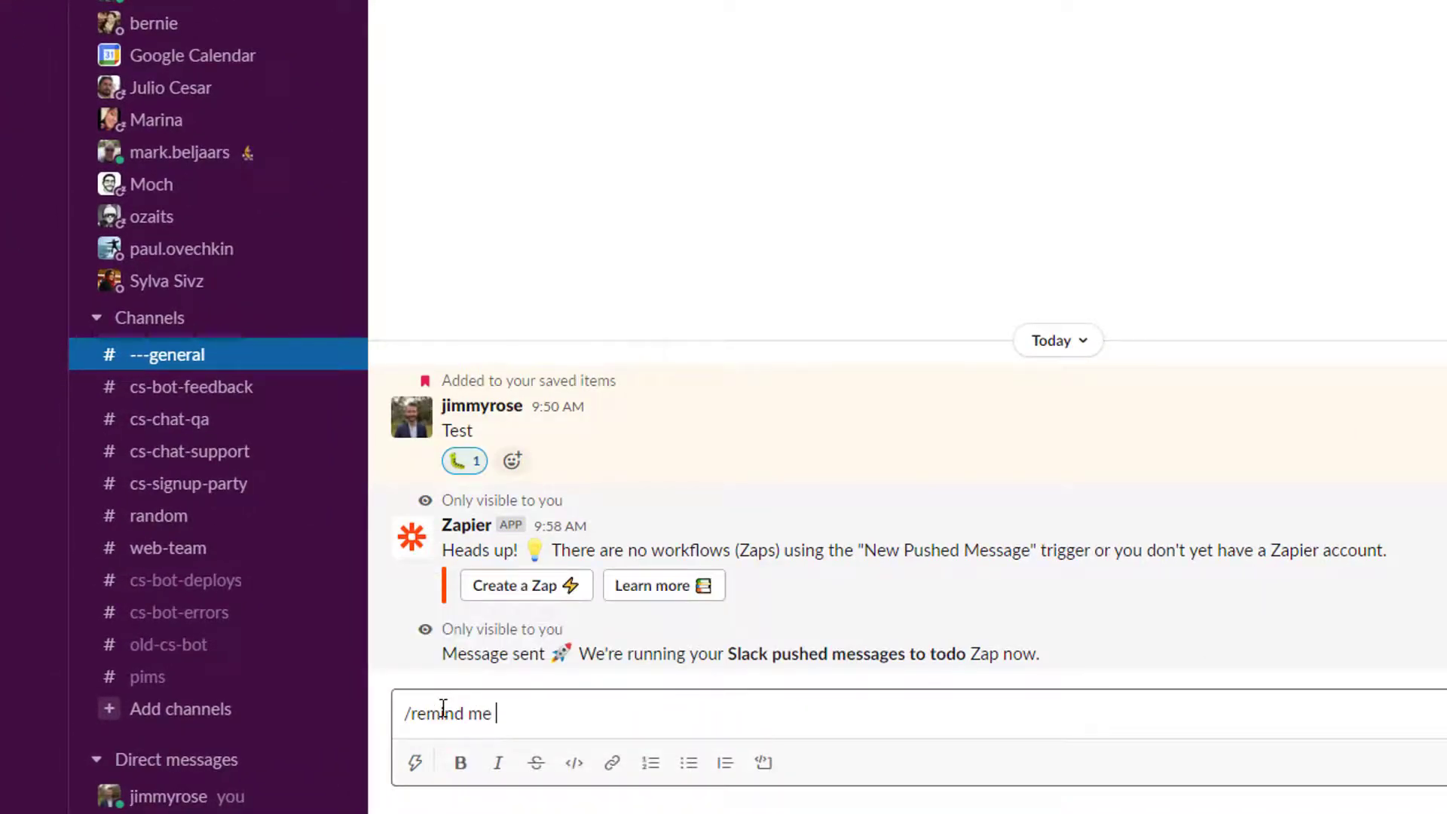
text(t 1pm to do something)
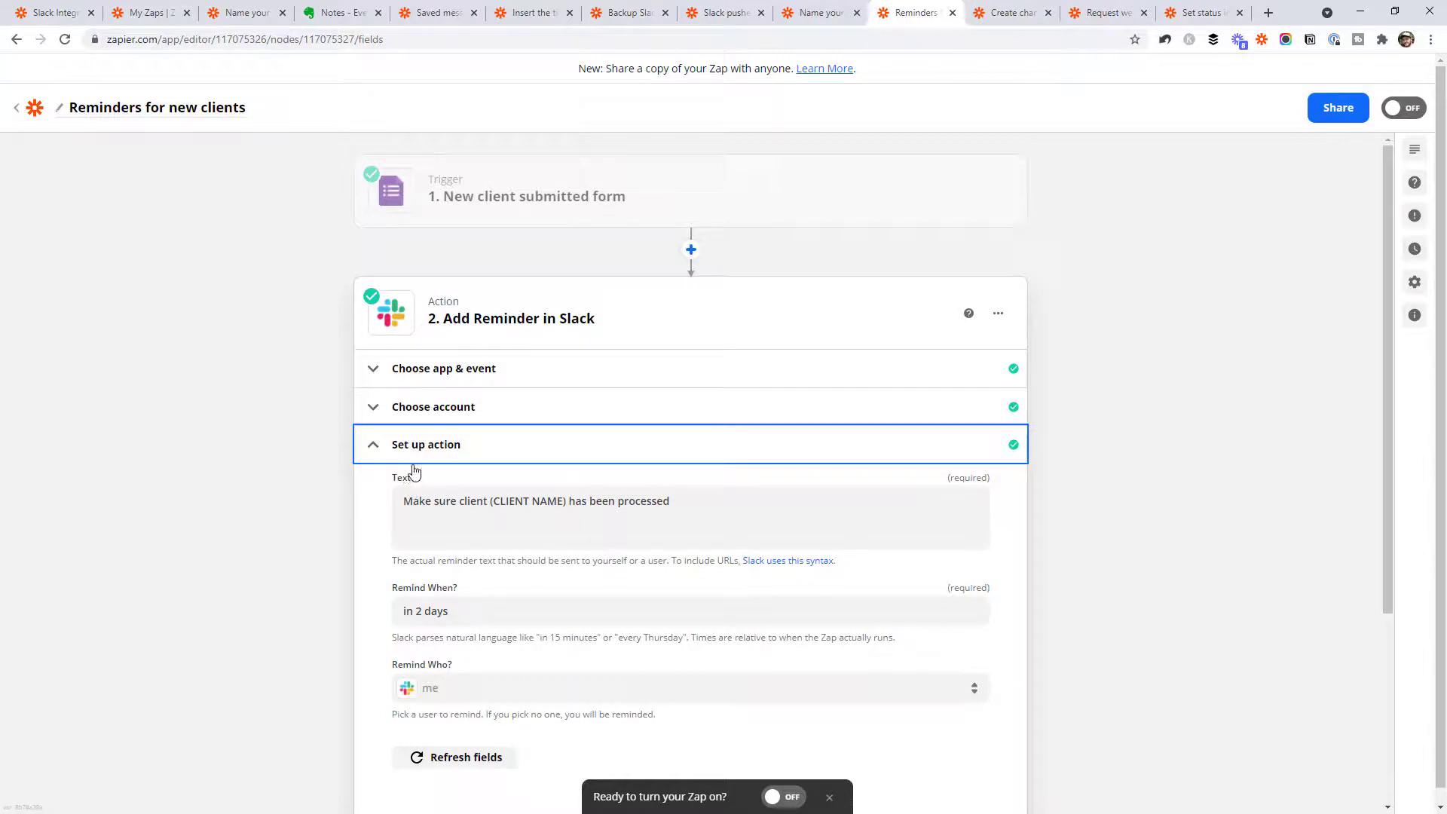
- Check the reminder's text, 'in 2 days' timing and 'me' recipient, then bring up the Create channels zap
scroll(284, 482, down, 1)
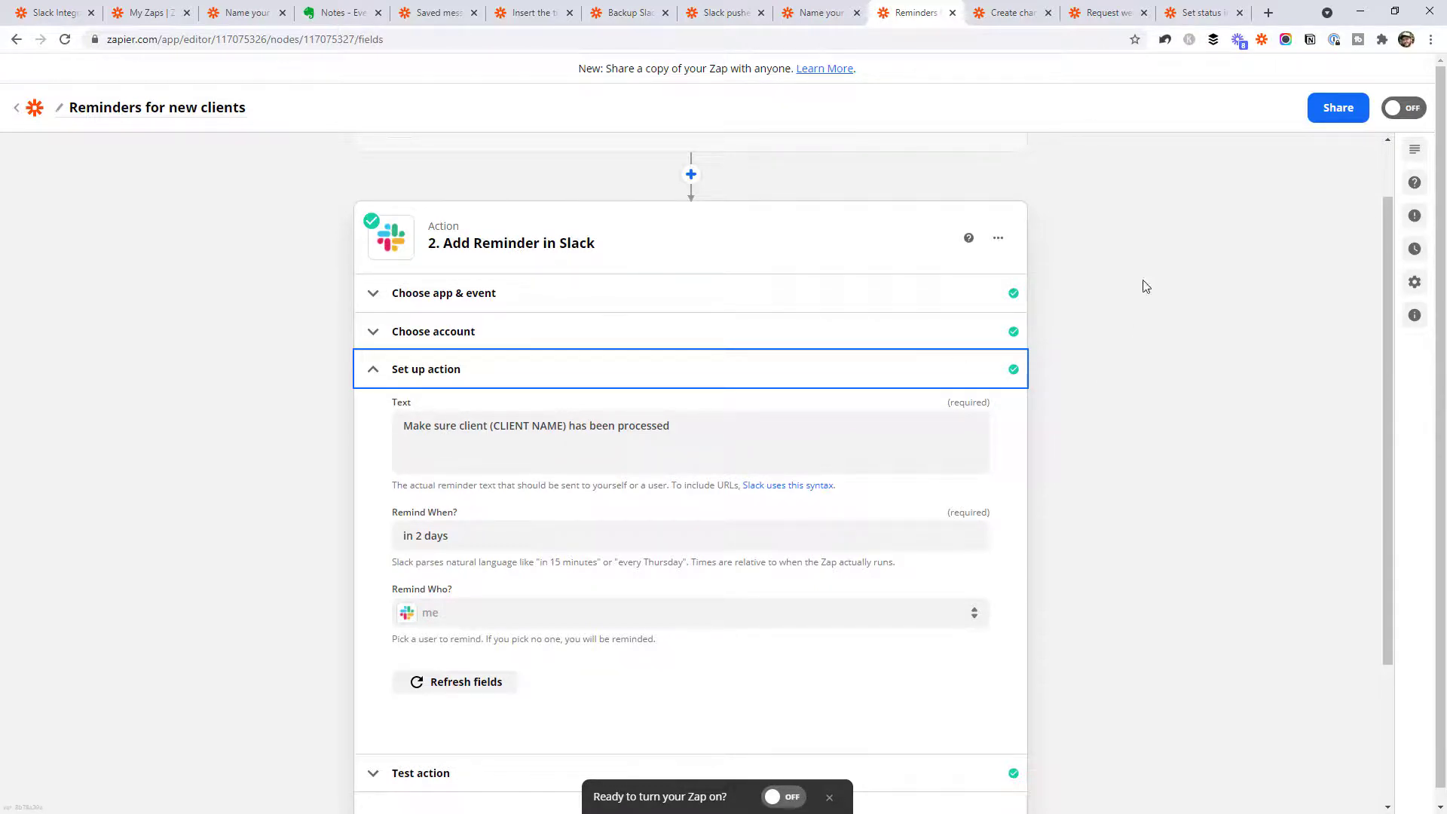
click(1029, 17)
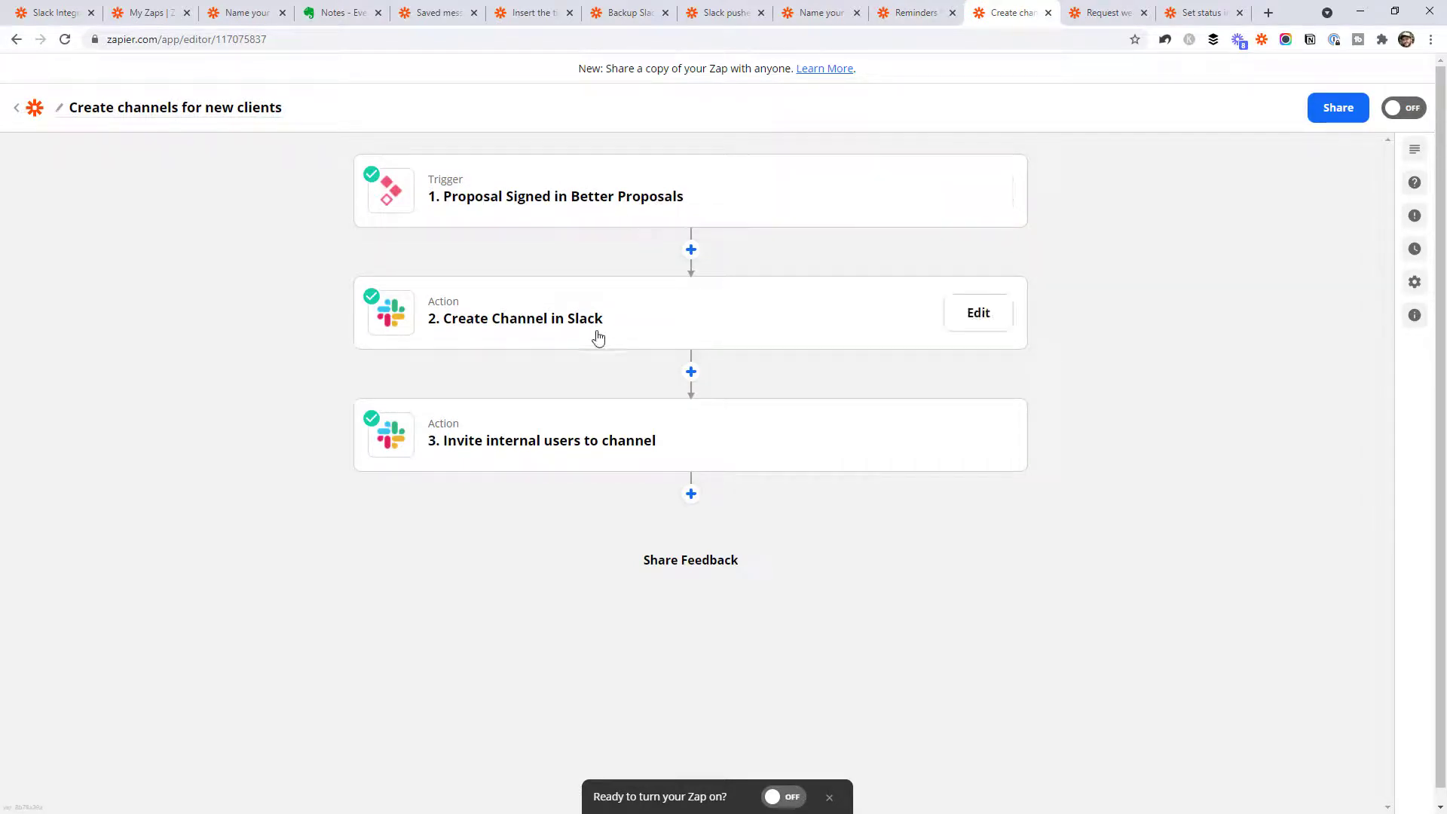
- Show Create Channel in Slack naming the channel from Company Name, and open Invite internal users
click(572, 339)
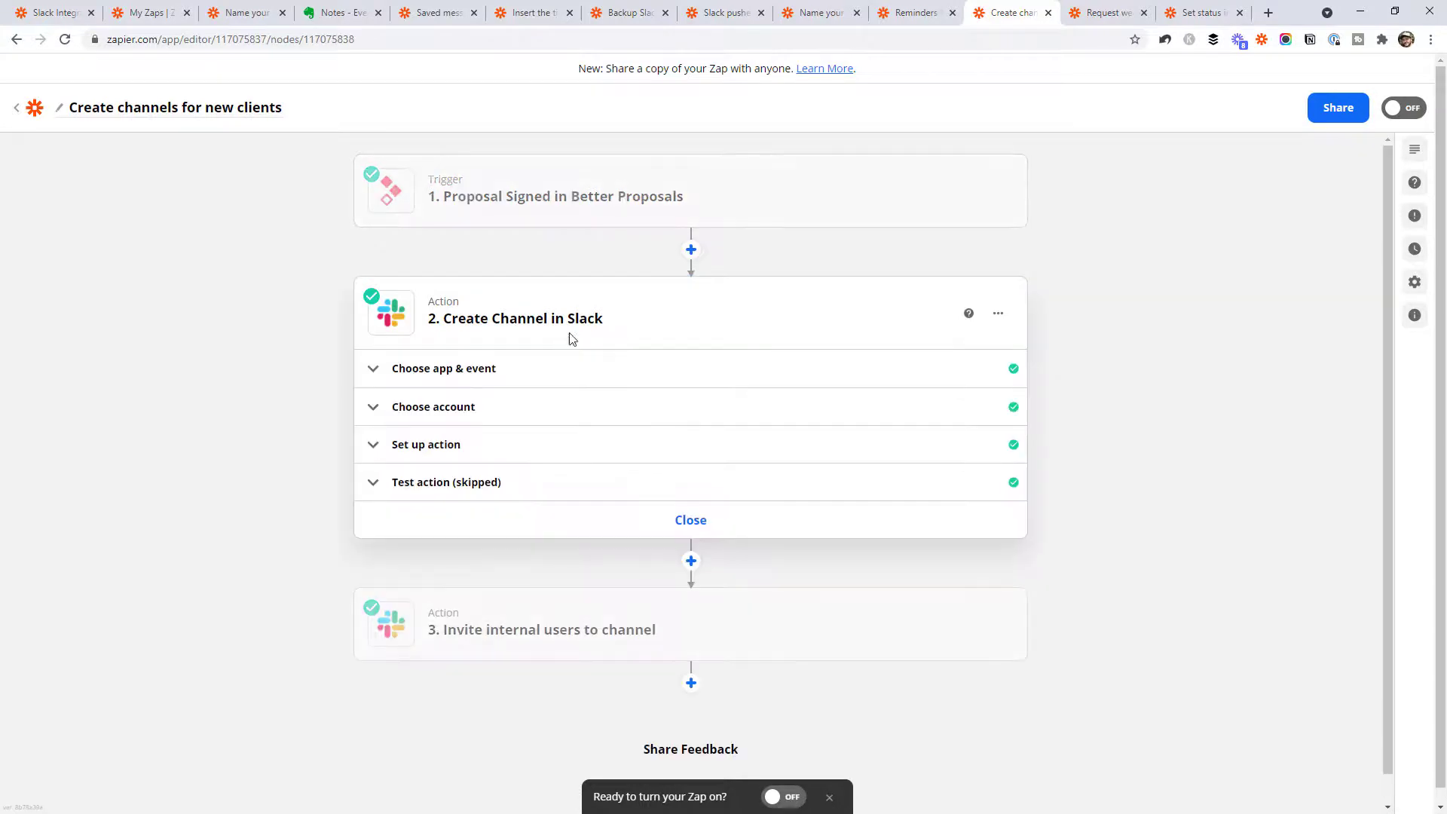
click(481, 445)
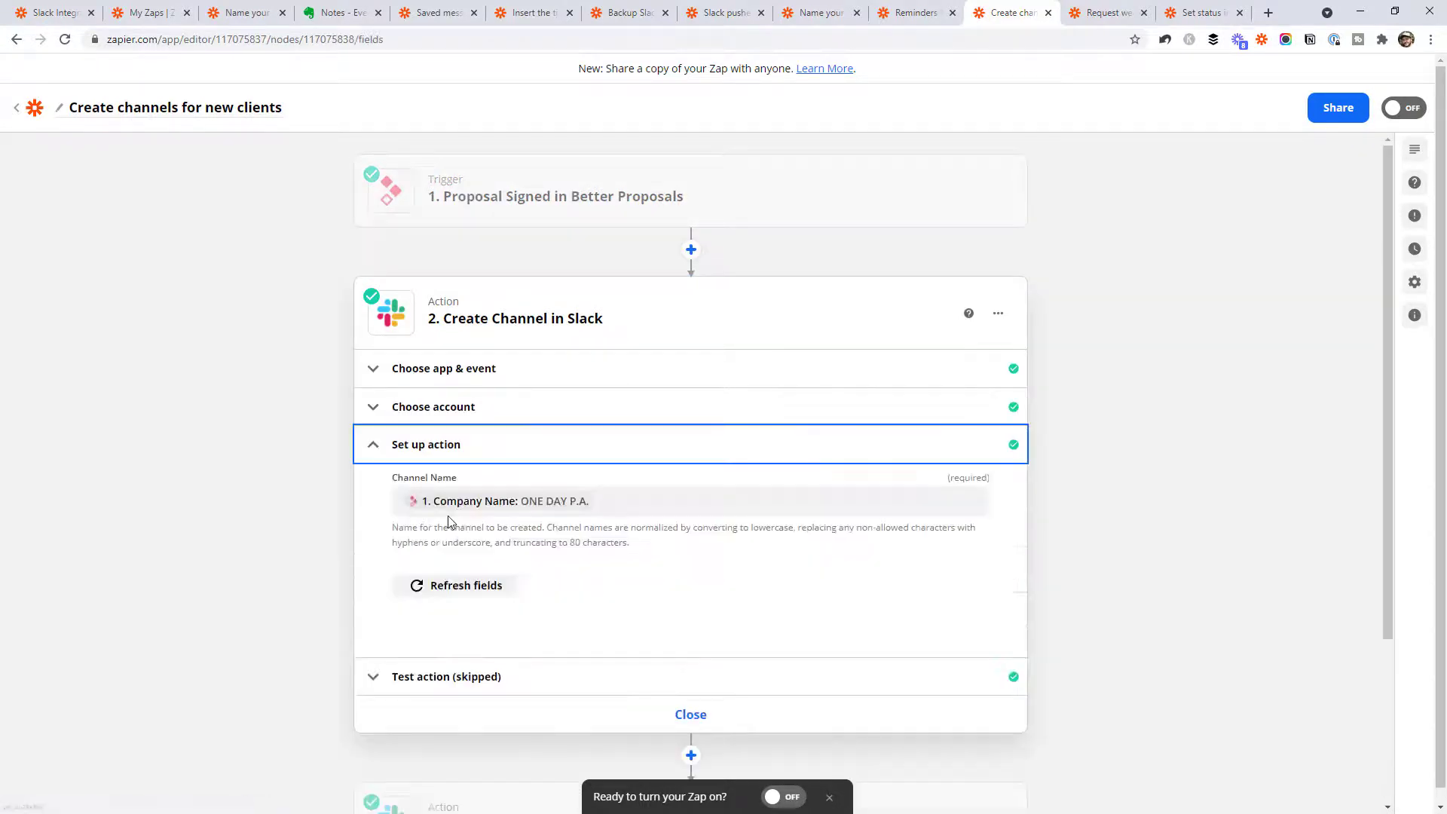
click(495, 510)
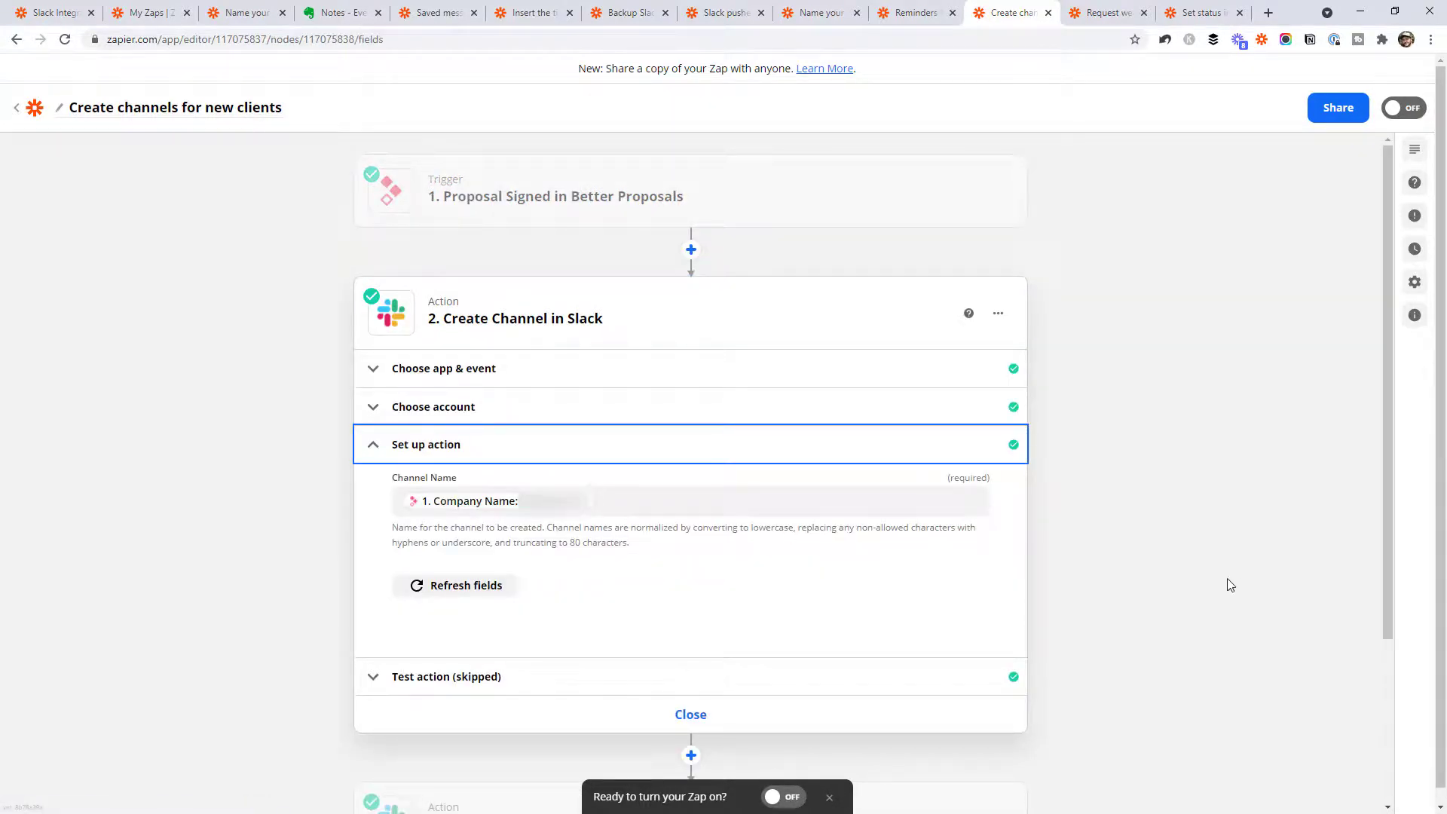
scroll(1091, 432, down, 2)
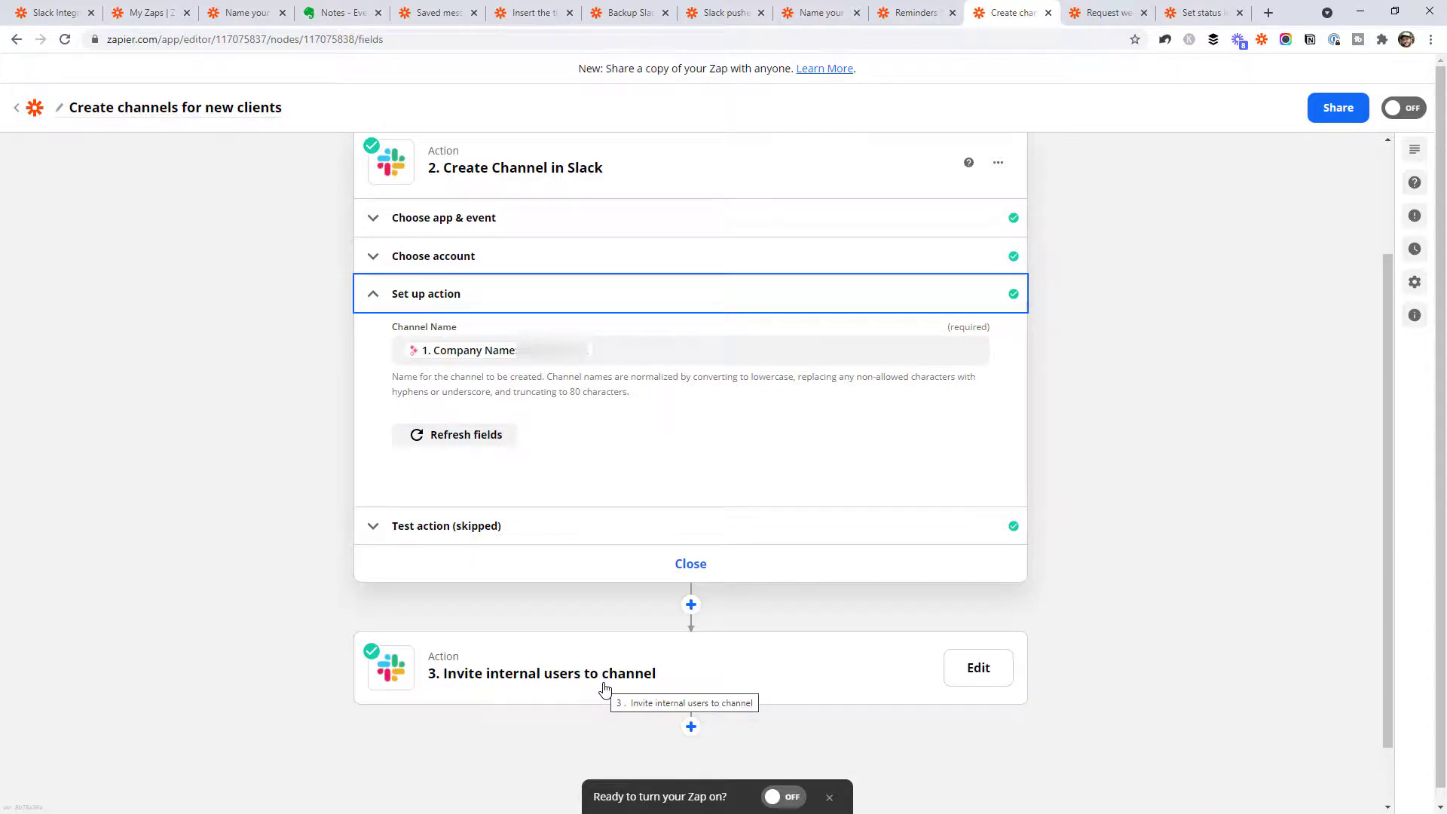
click(979, 668)
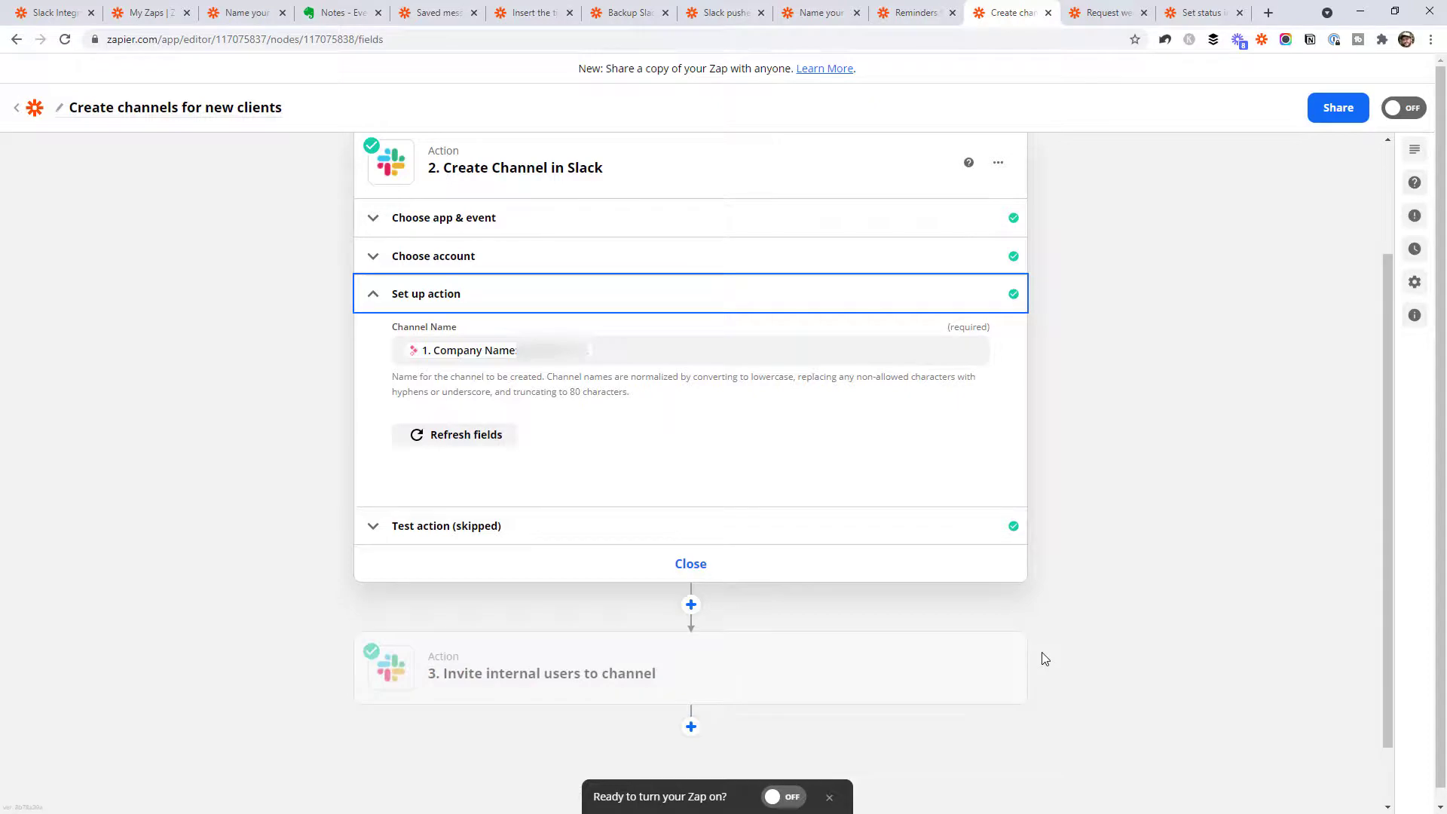
mouse_move(916, 705)
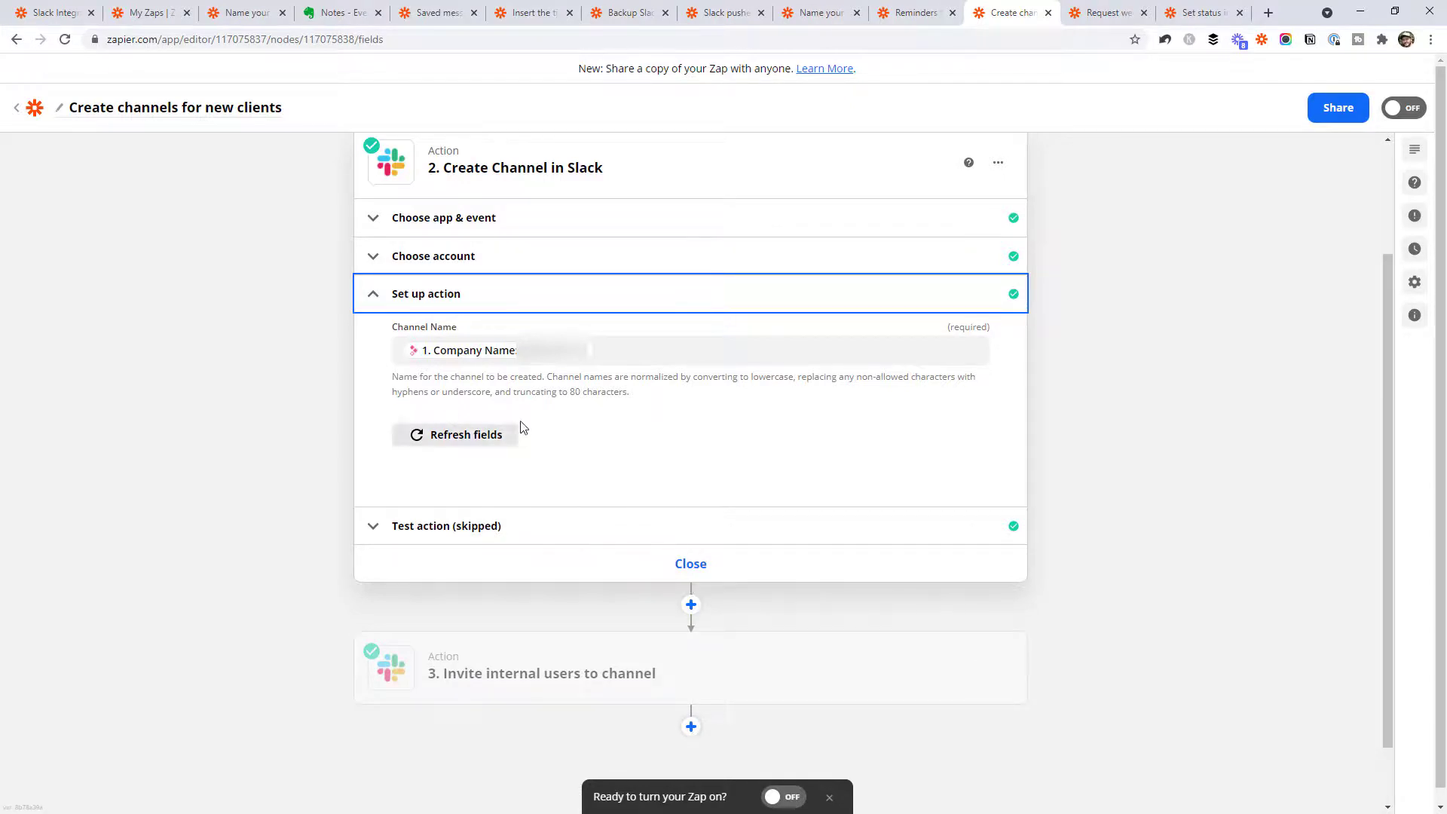
- Review the weekly zap's Friday 4pm schedule and its 'Don't forget your weekly reports!' message to web-team
mouse_move(698, 676)
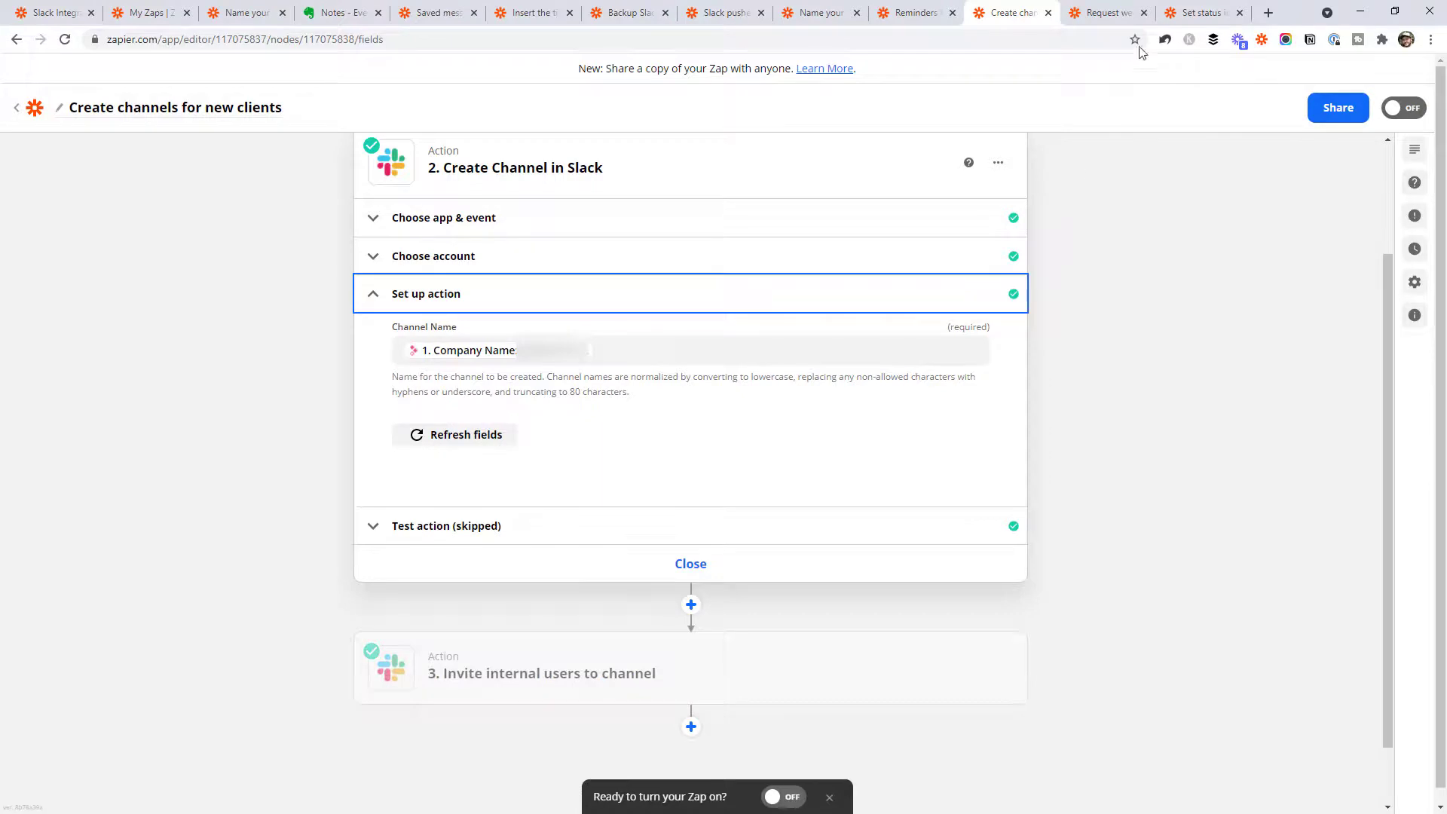
click(1123, 9)
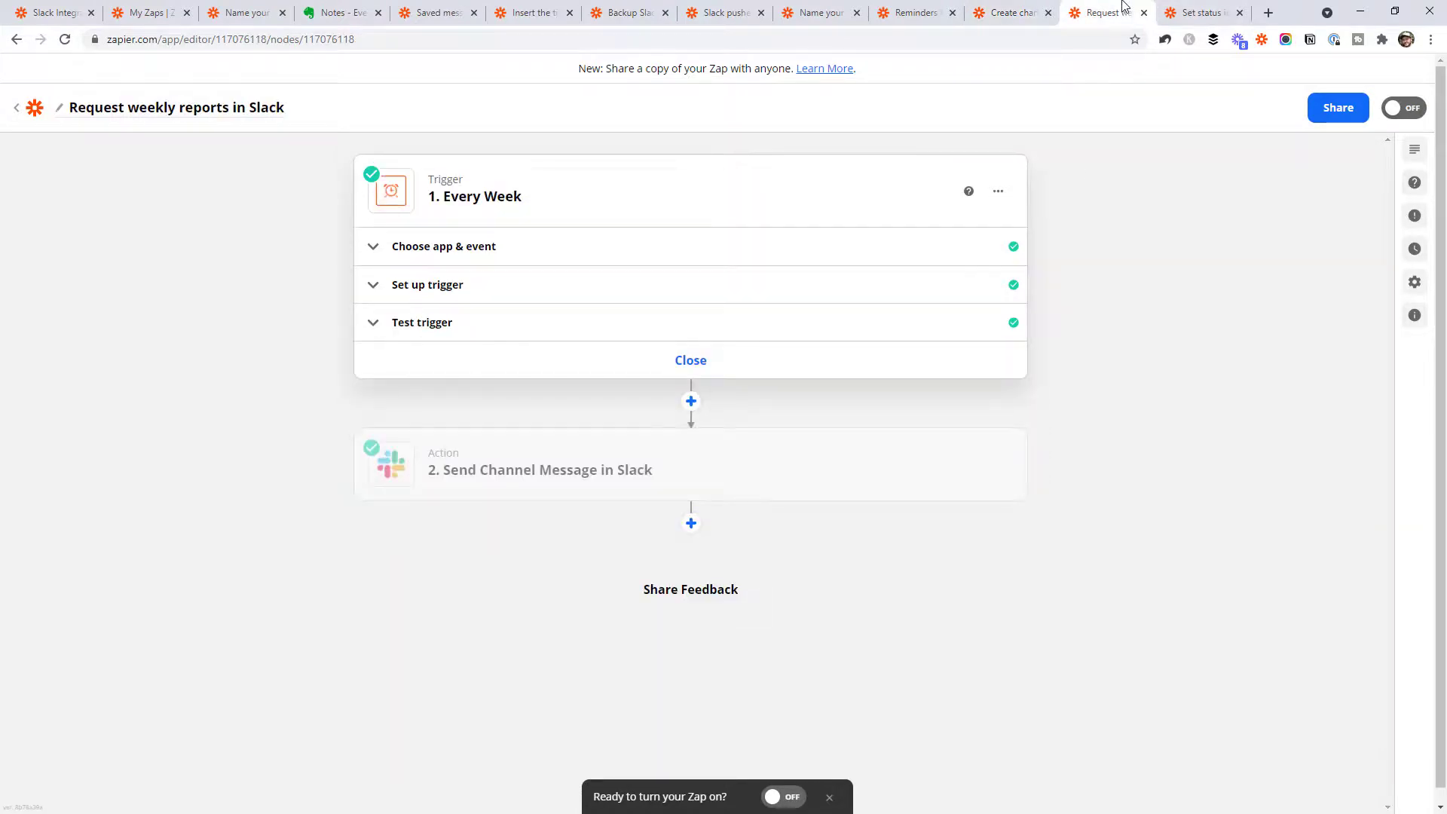
mouse_move(636, 478)
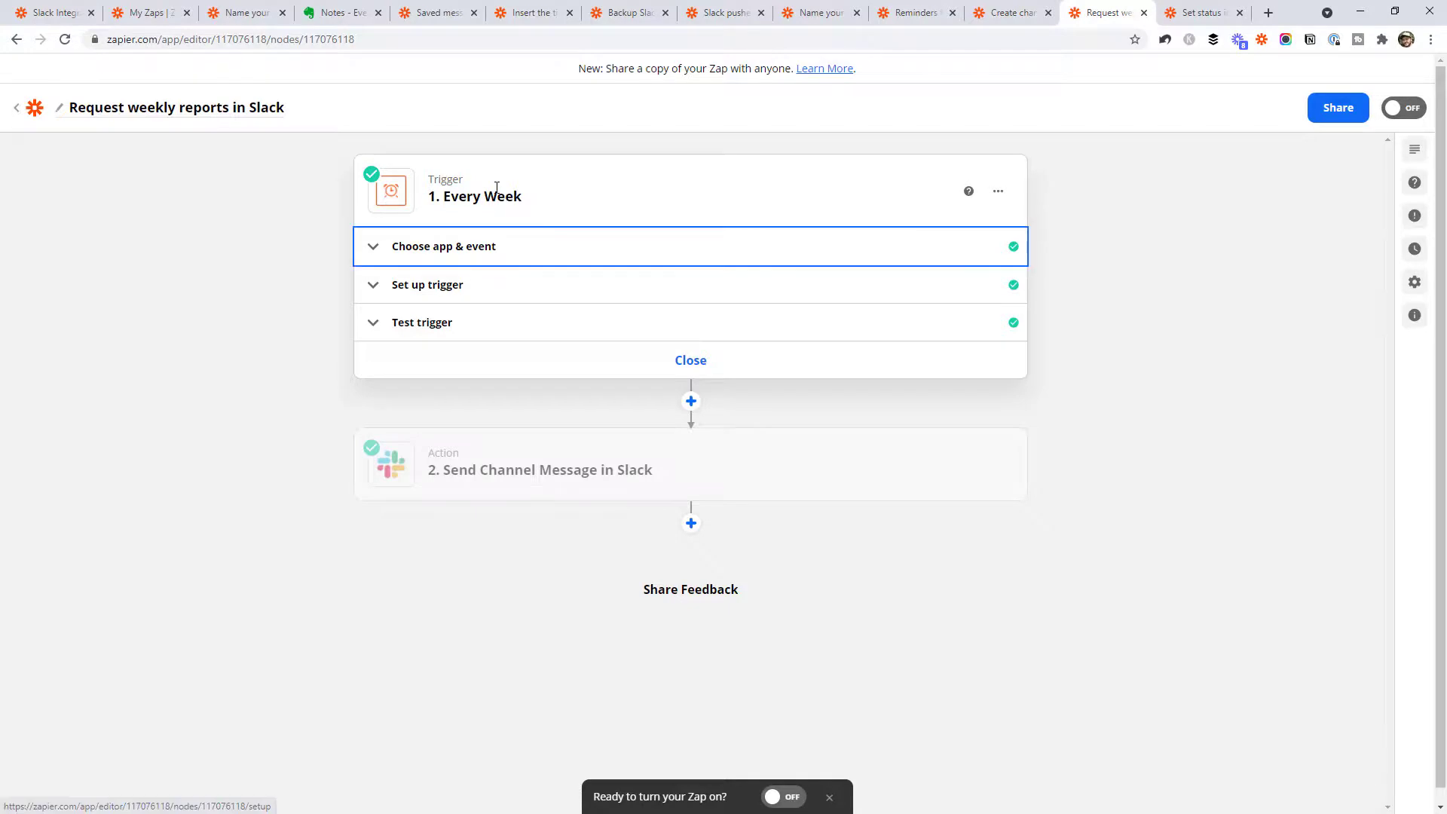
click(499, 246)
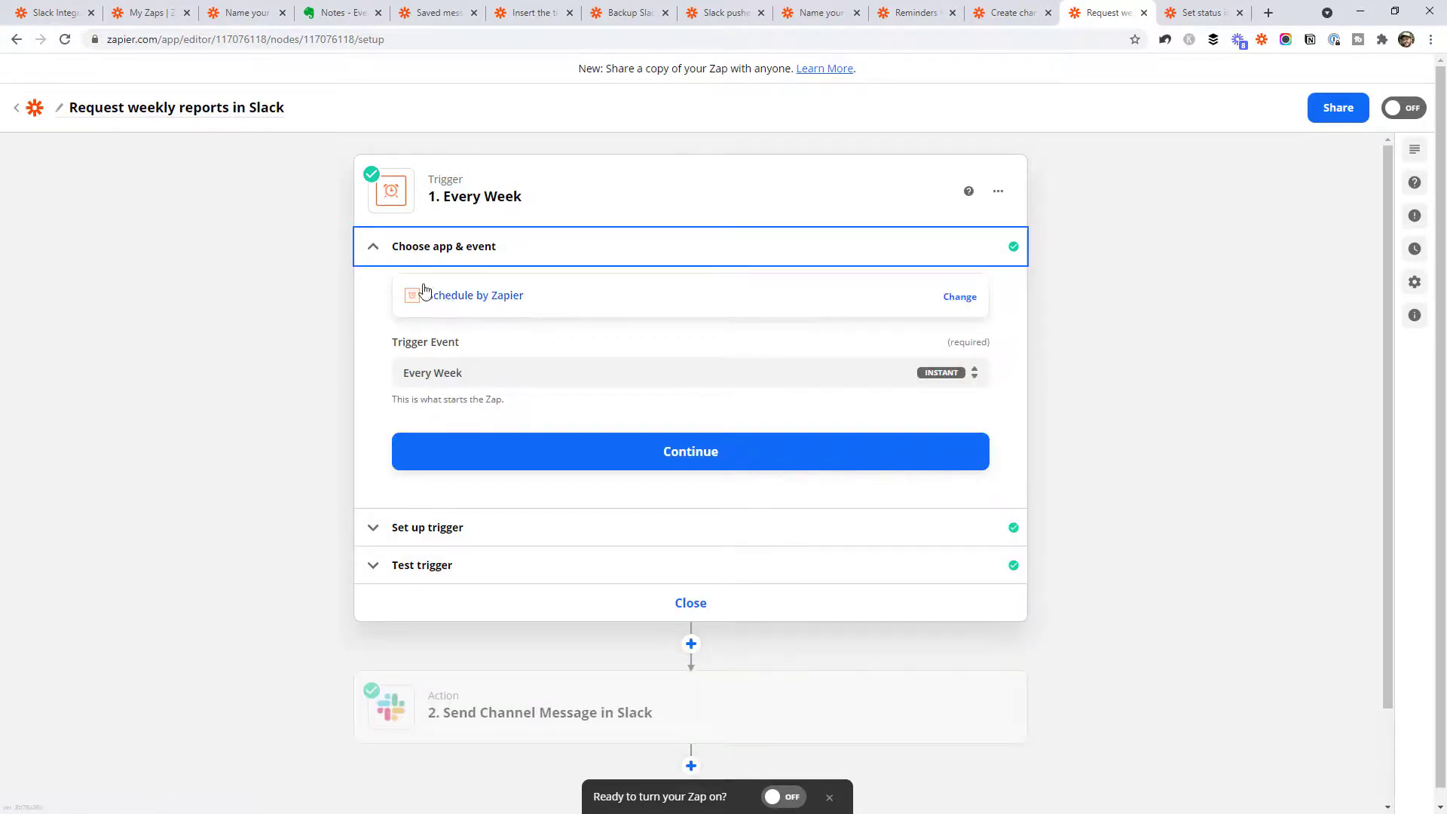
click(453, 524)
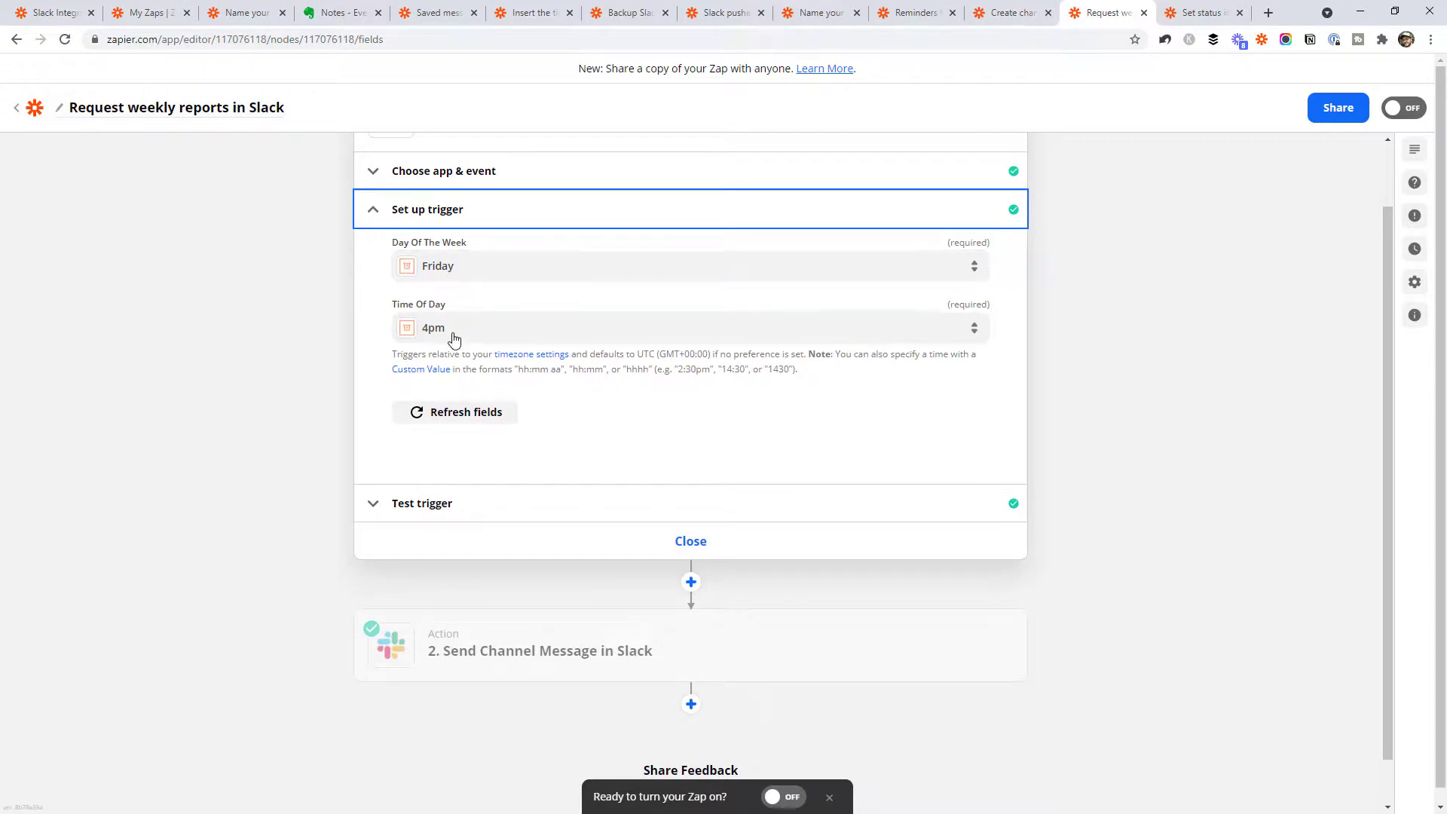
click(599, 648)
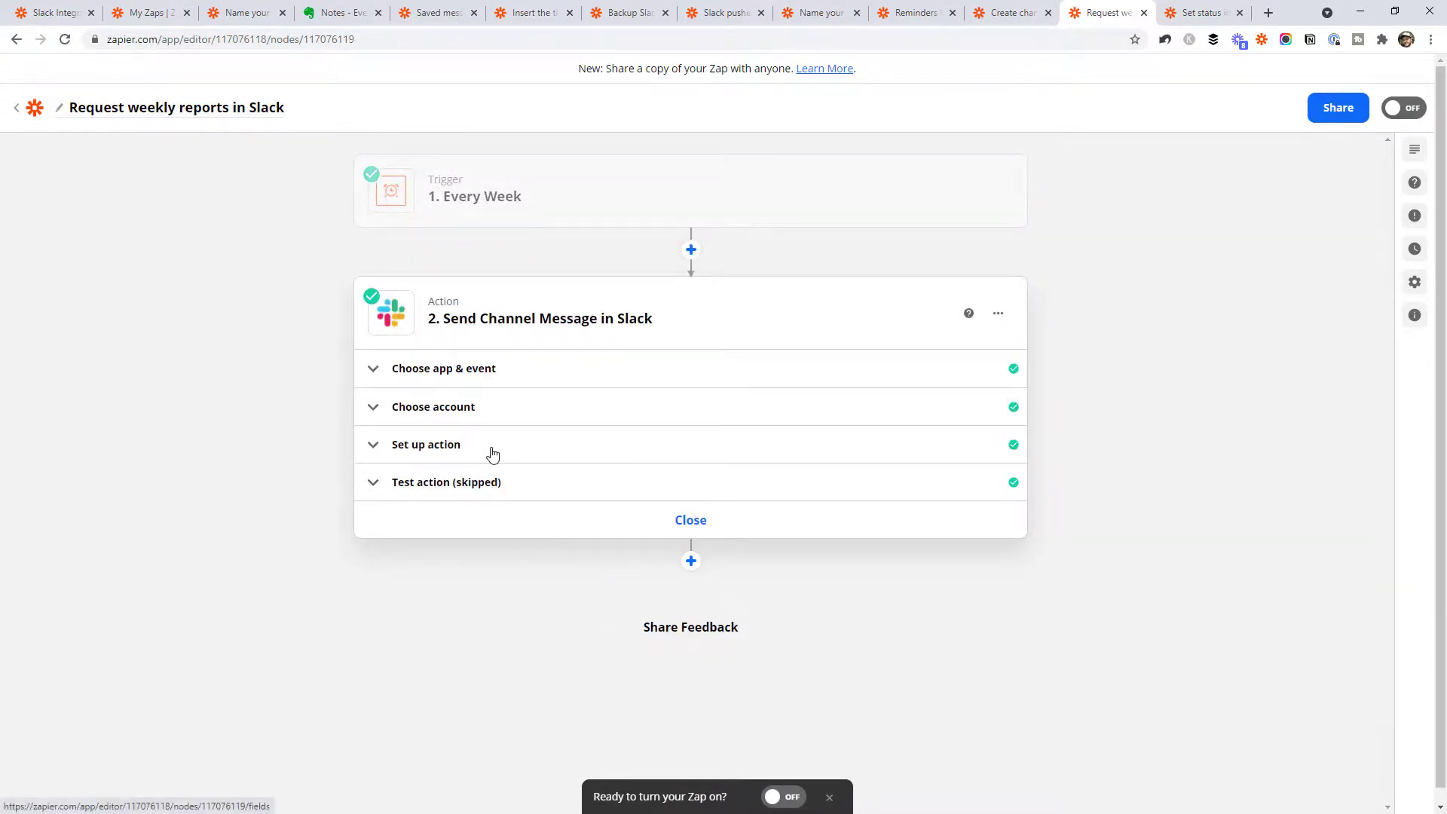
click(492, 452)
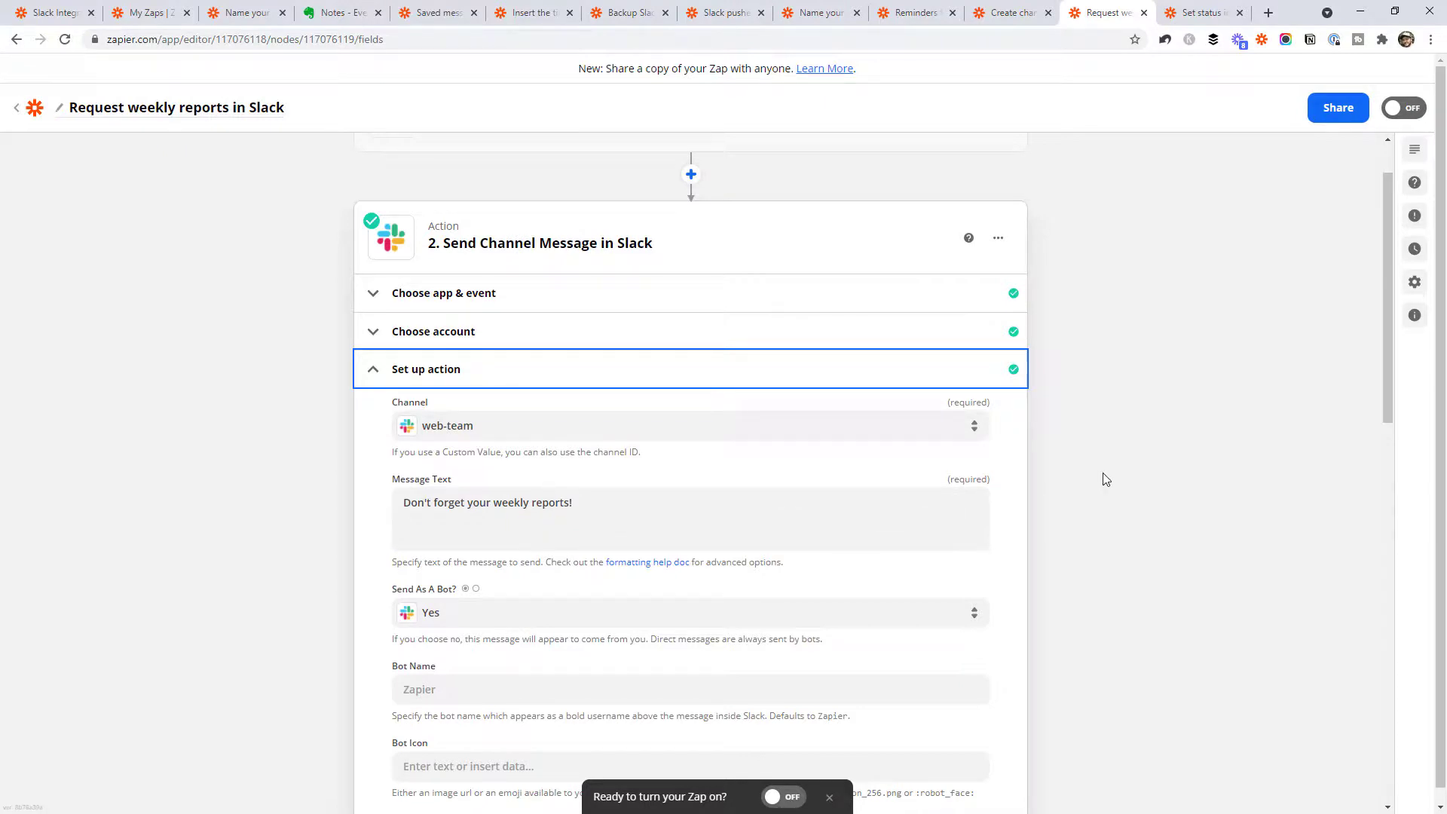
- Show a teammate's custom status tooltip in Slack's general channel sidebar
click(1200, 9)
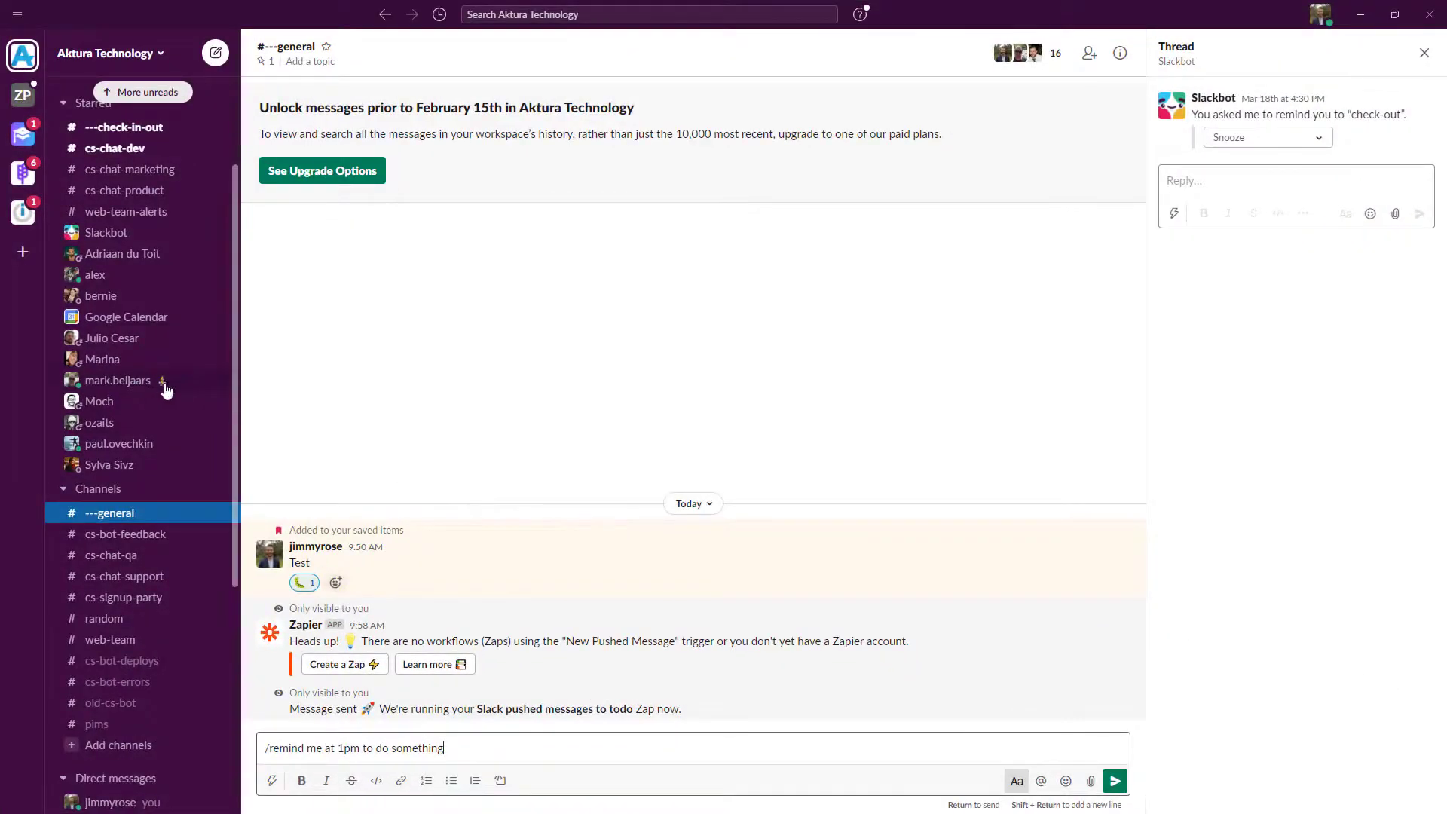
mouse_move(166, 390)
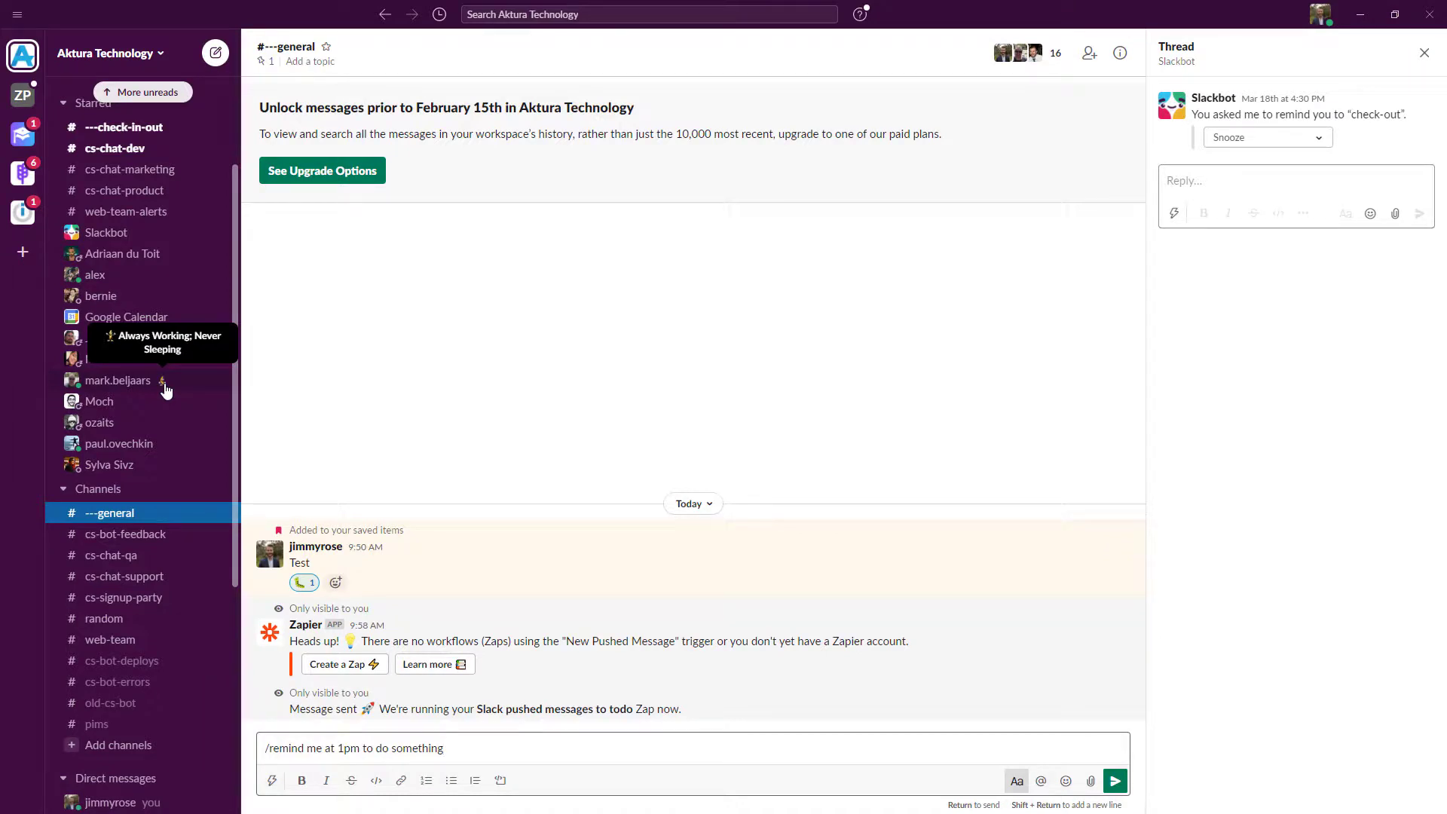
- Return to Zapier and show the Set status zap's Every Day 7am trigger settings
click(1361, 16)
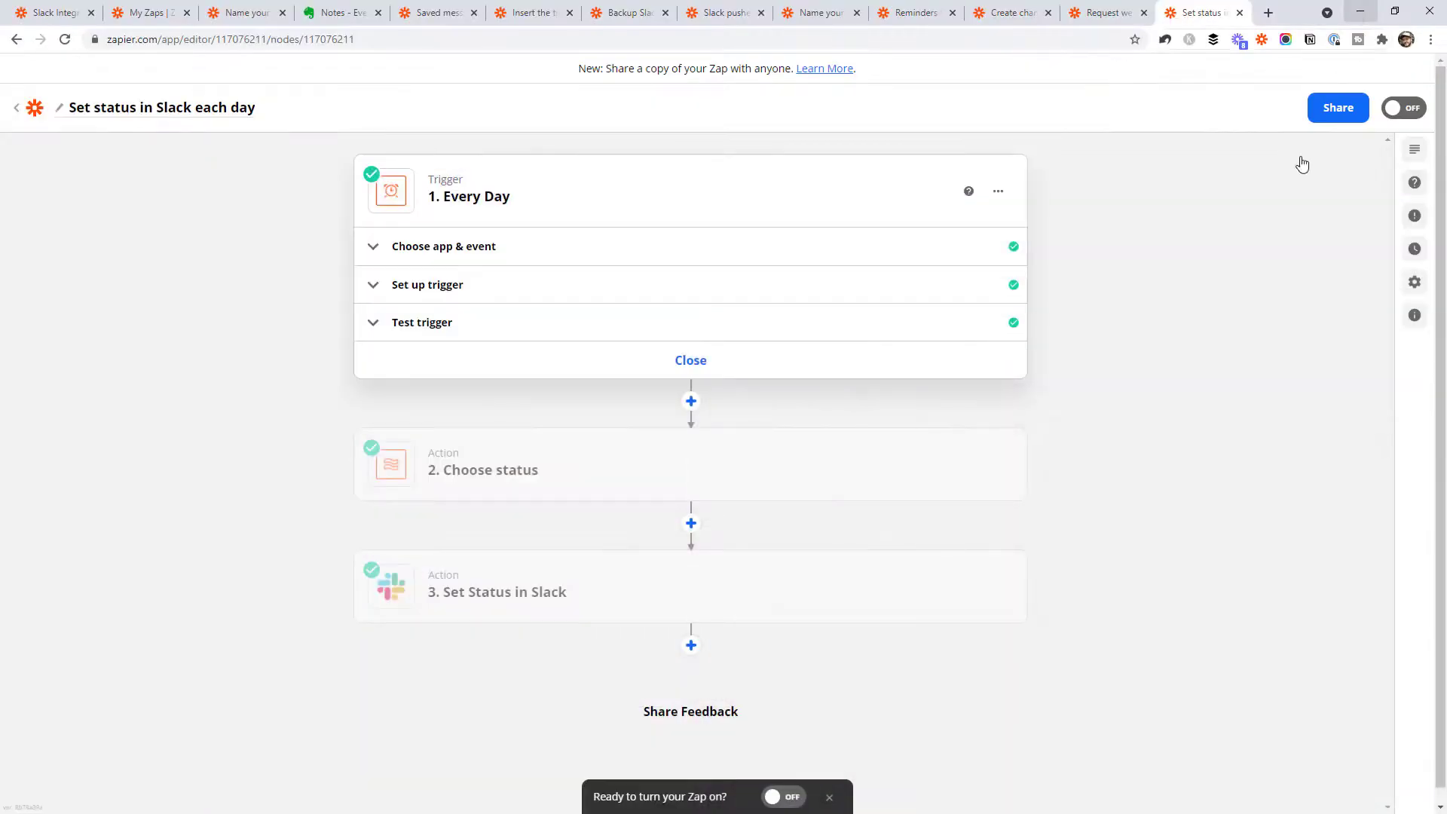
click(443, 284)
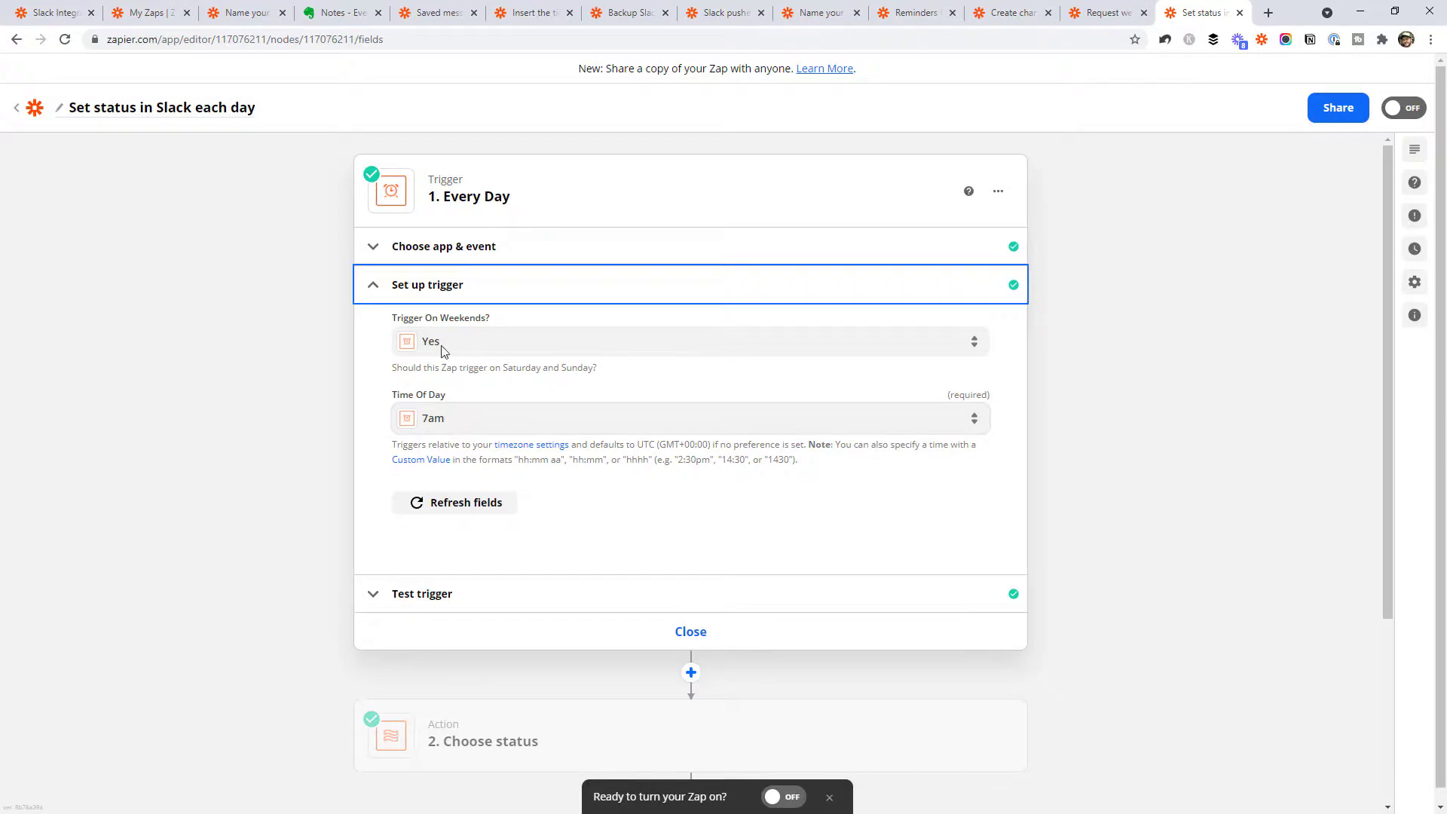
scroll(518, 503, down, 3)
- Show the Choose status step's app, event and weekday-to-status lookup table
click(519, 503)
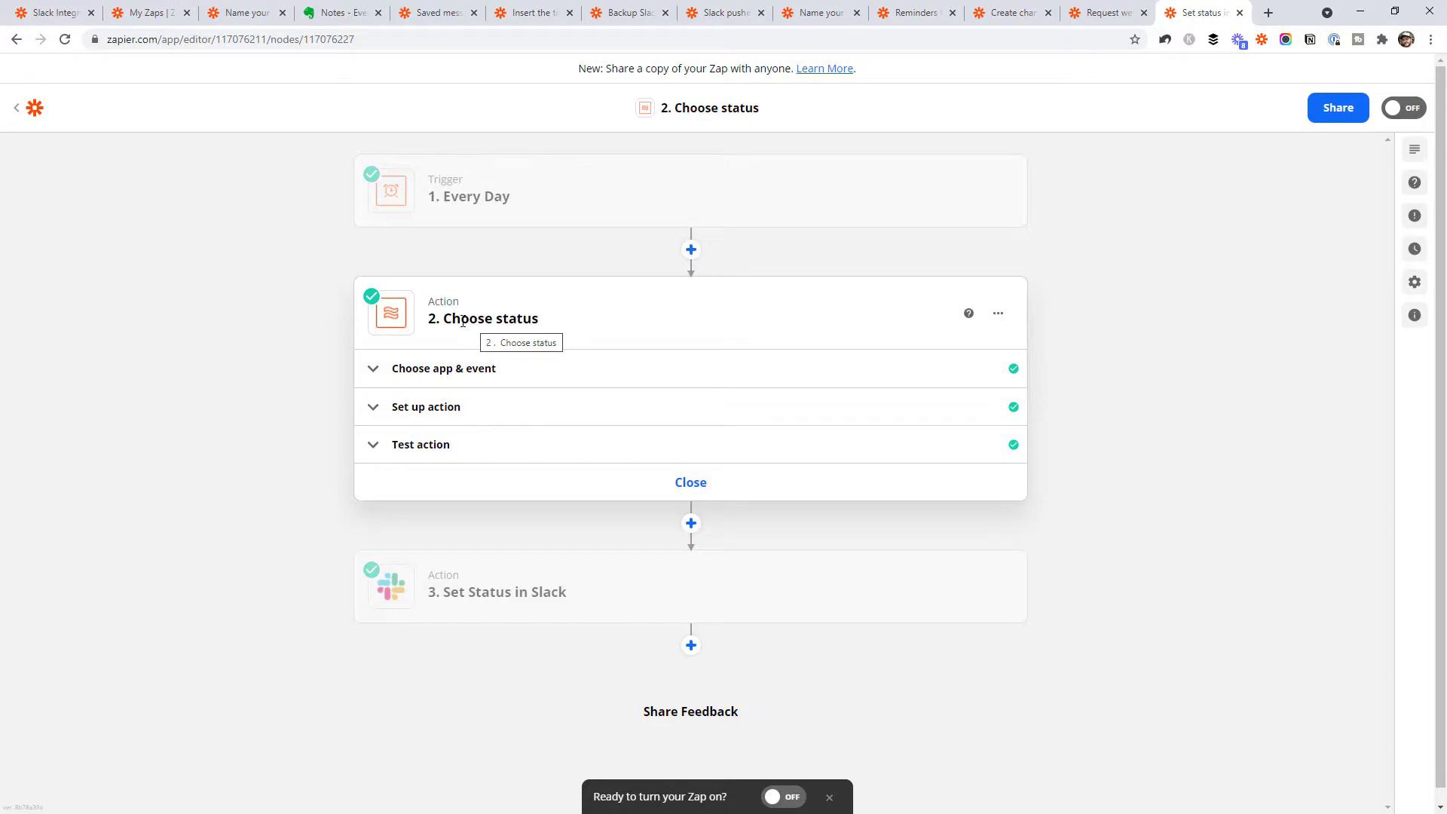
click(460, 369)
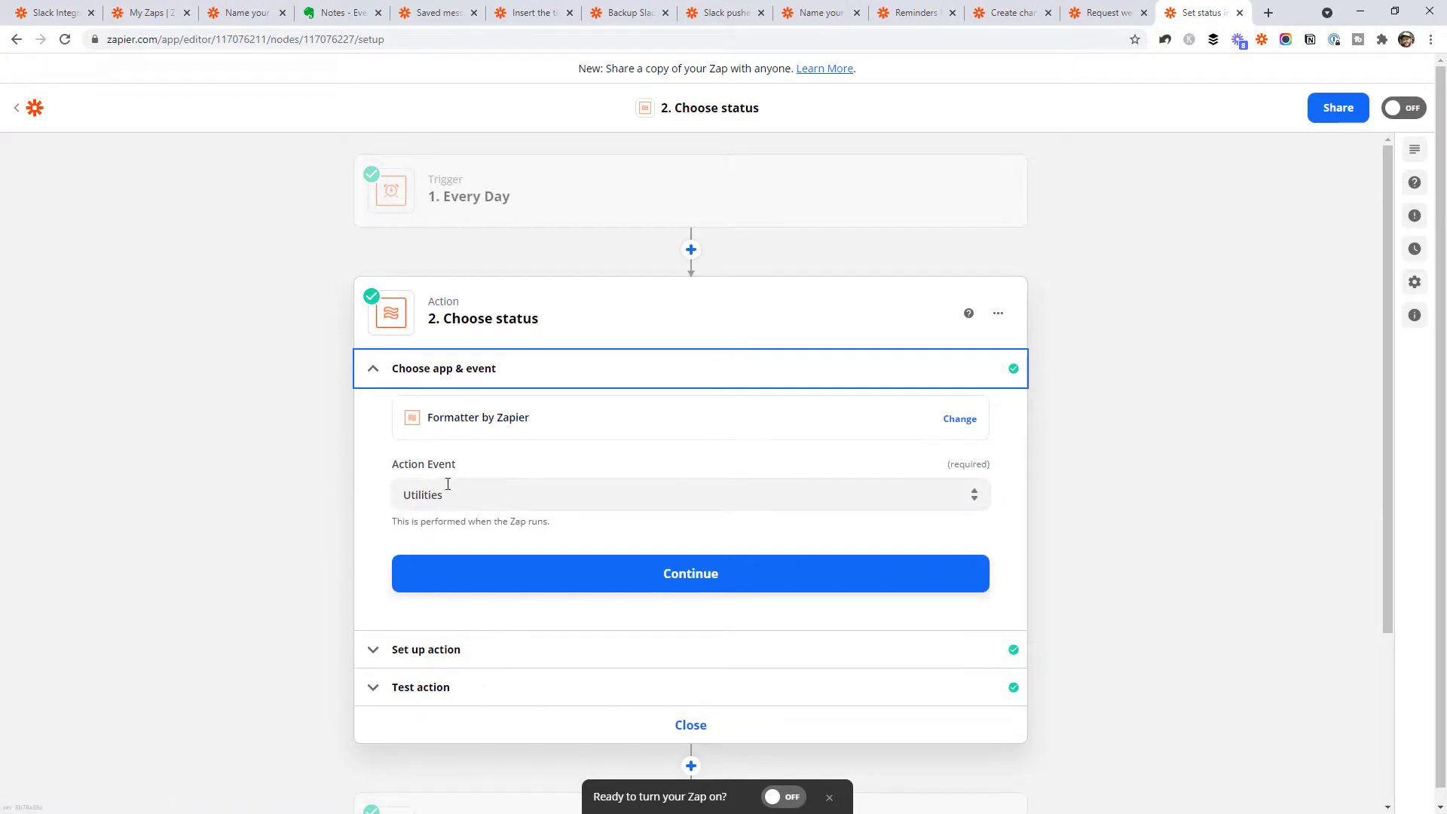
scroll(426, 451, down, 3)
click(425, 447)
scroll(255, 359, down, 2)
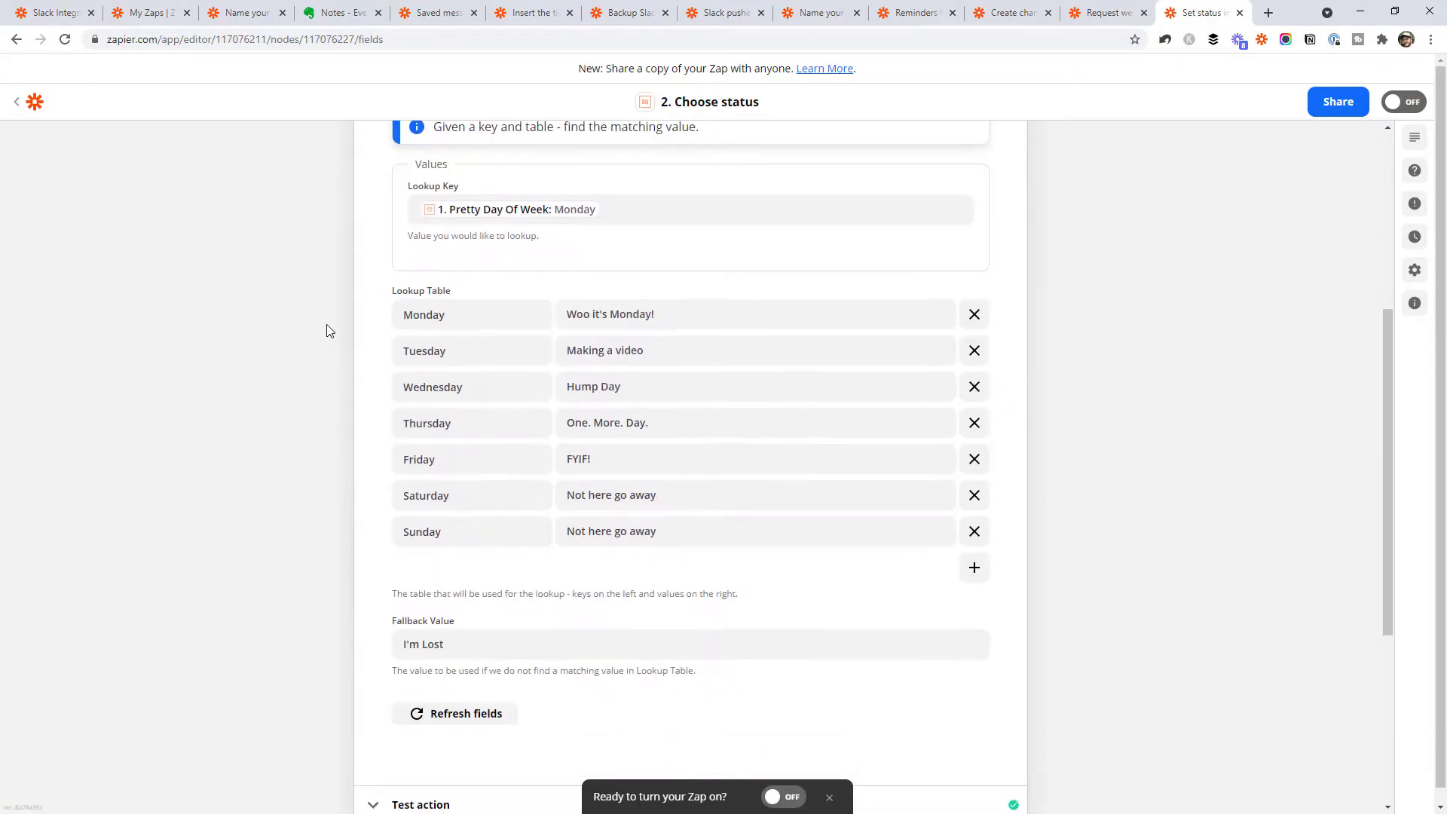
scroll(443, 406, up, 1)
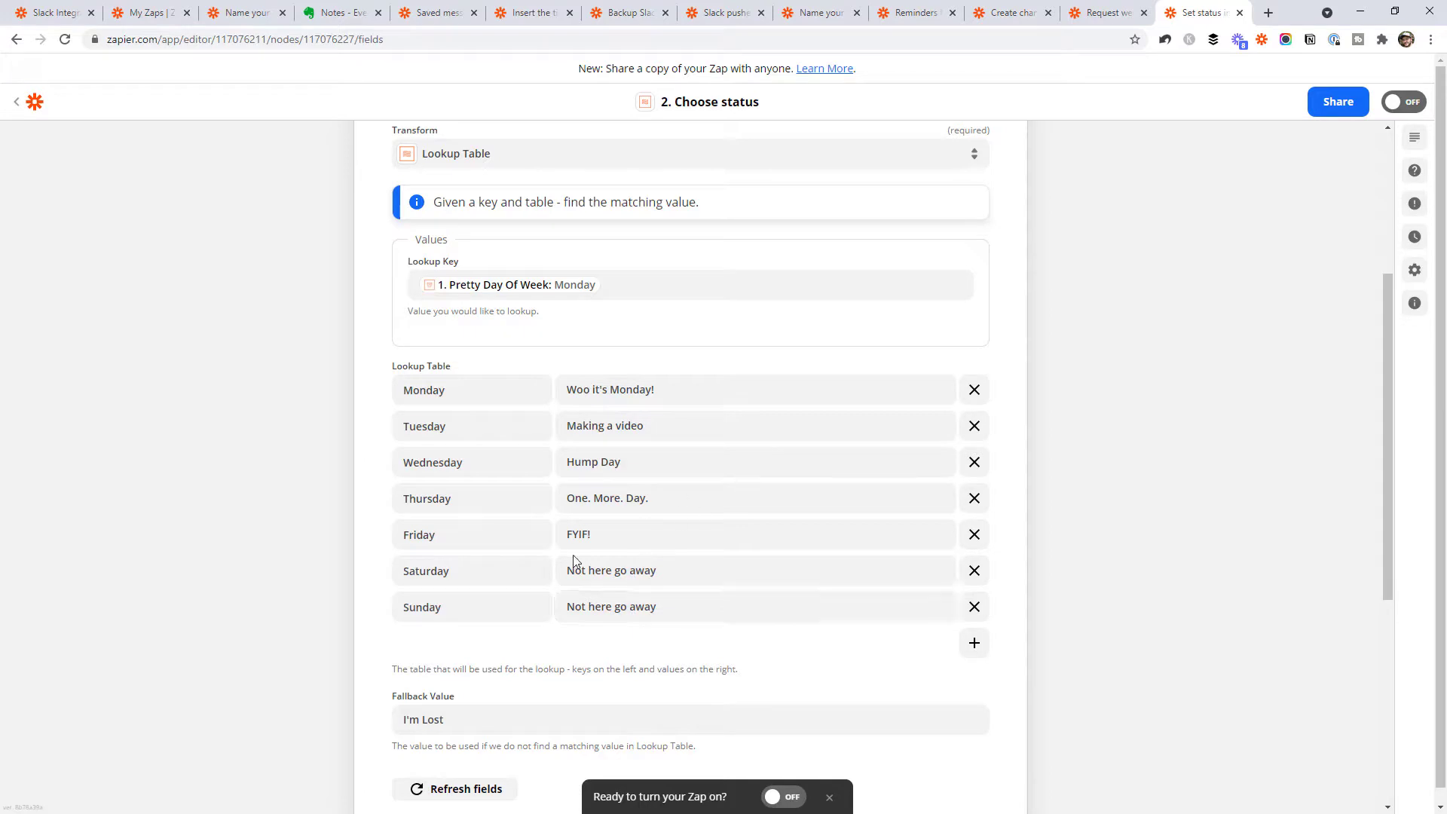
scroll(1146, 526, down, 5)
- Show Set Status in Slack's fields: looked-up status text, :chart_with_upwards_trend: emoji, 120-minute expiry
click(645, 499)
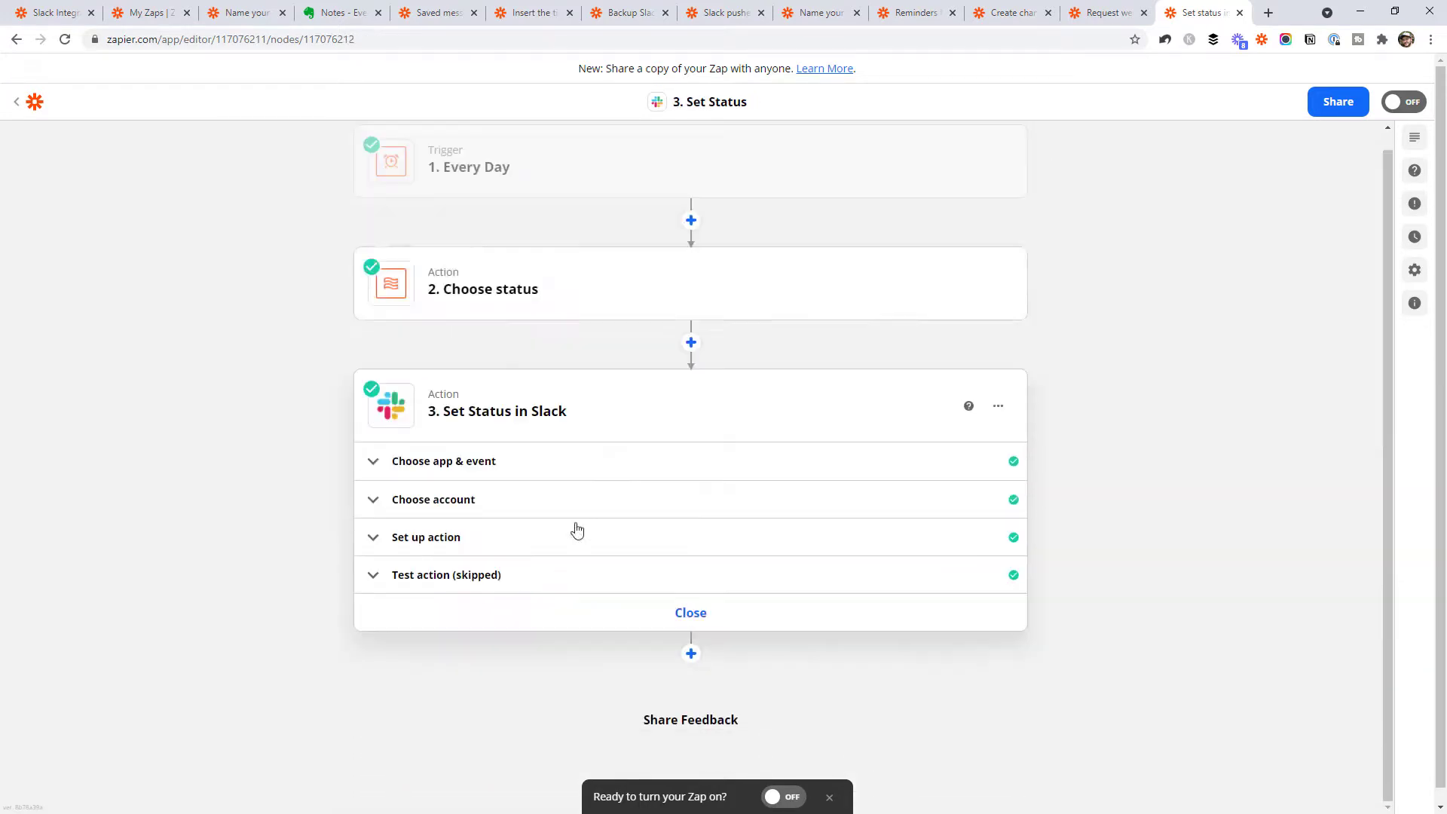
click(496, 530)
scroll(1092, 369, down, 3)
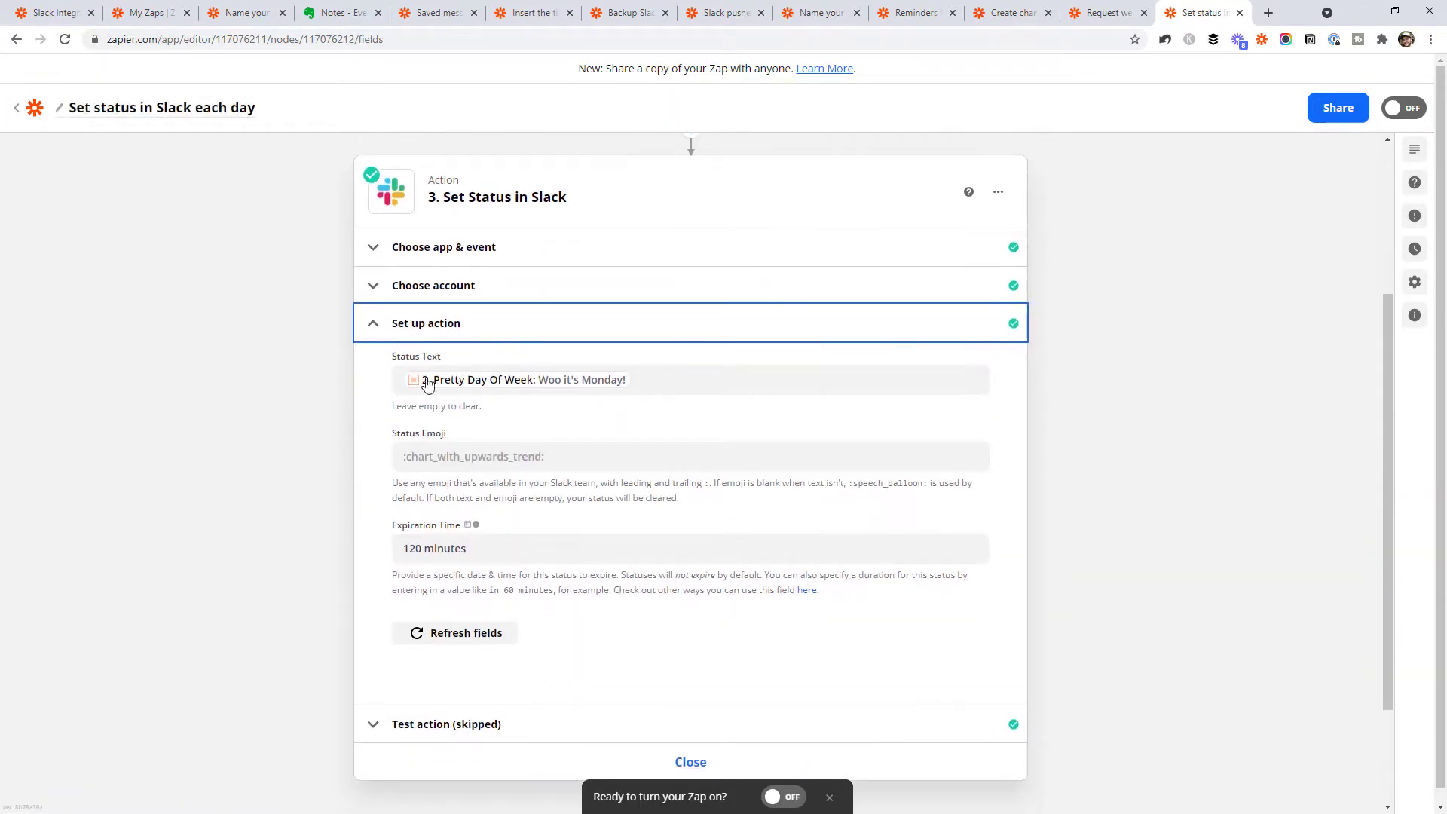
scroll(567, 382, up, 3)
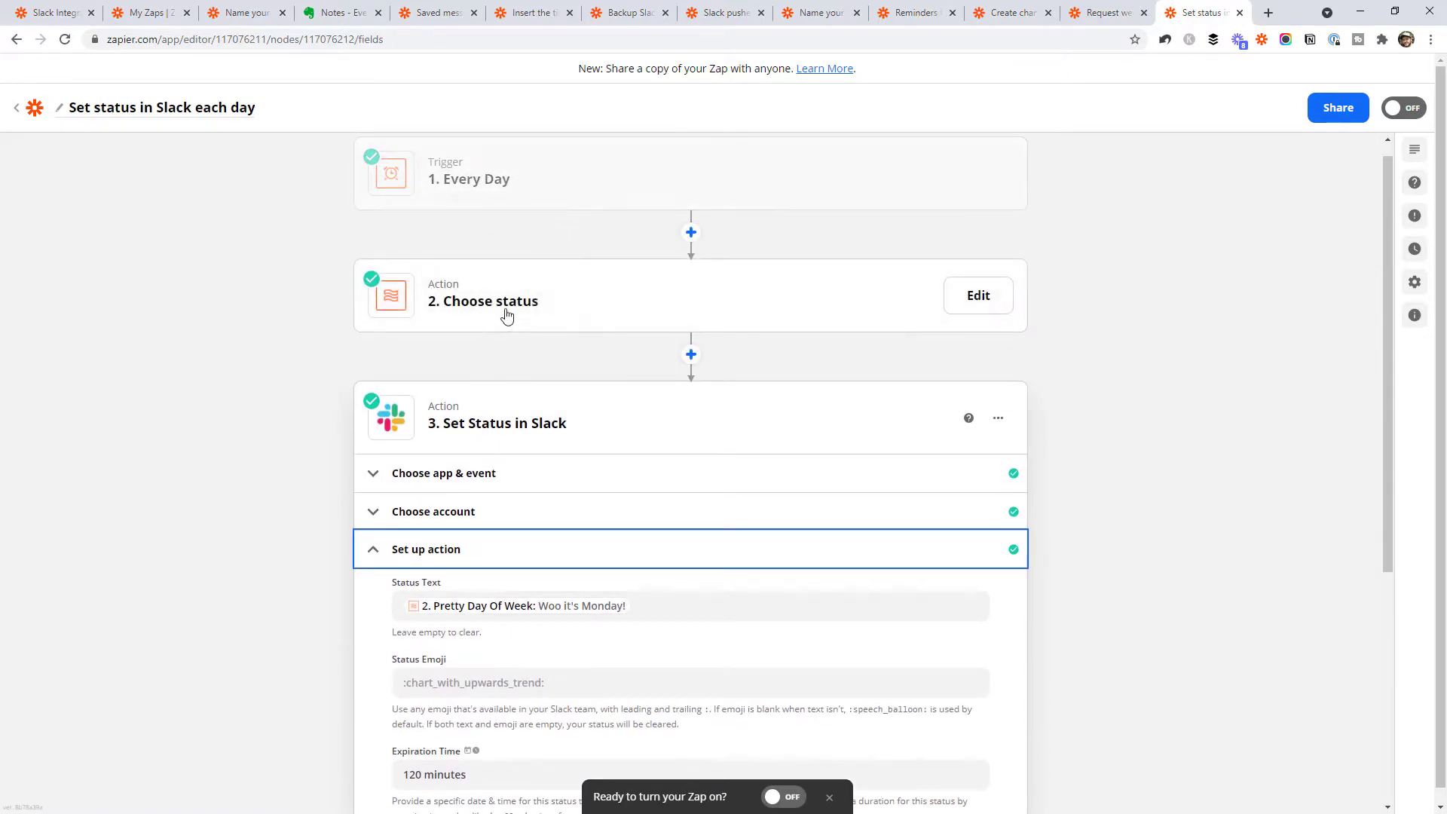
scroll(556, 307, down, 2)
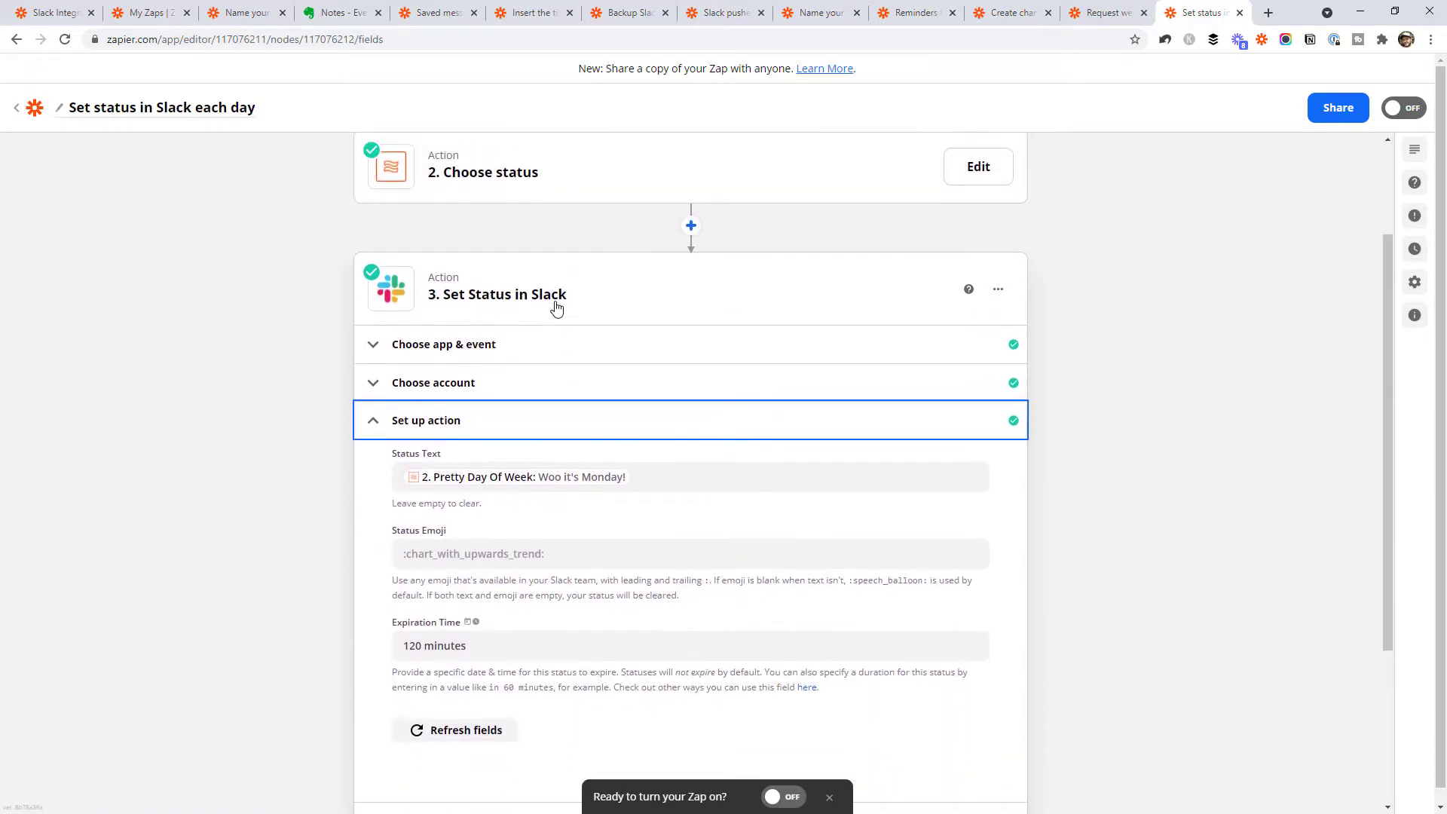
scroll(556, 307, up, 2)
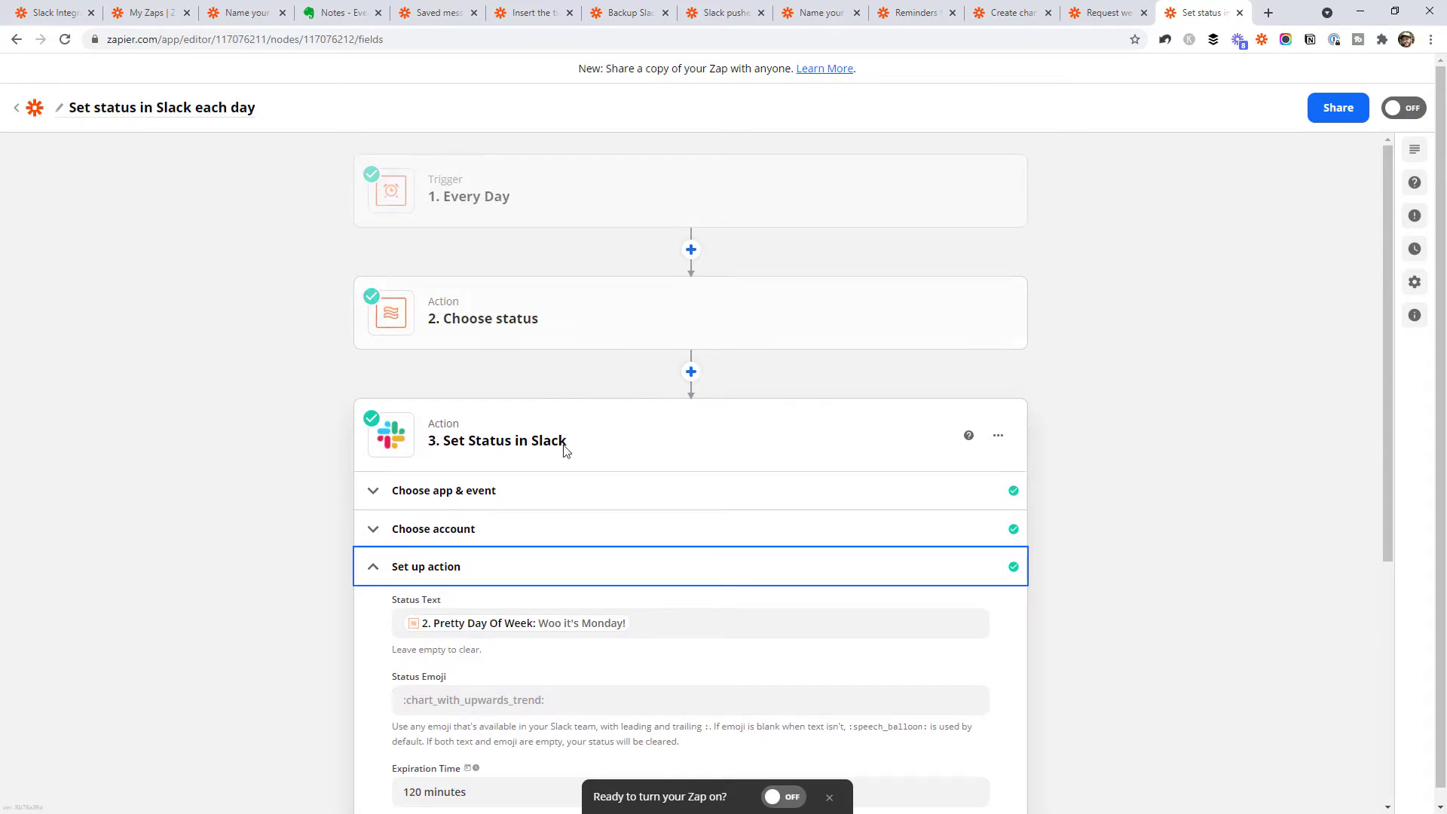
scroll(561, 448, down, 3)
scroll(532, 396, down, 1)
scroll(531, 396, down, 2)
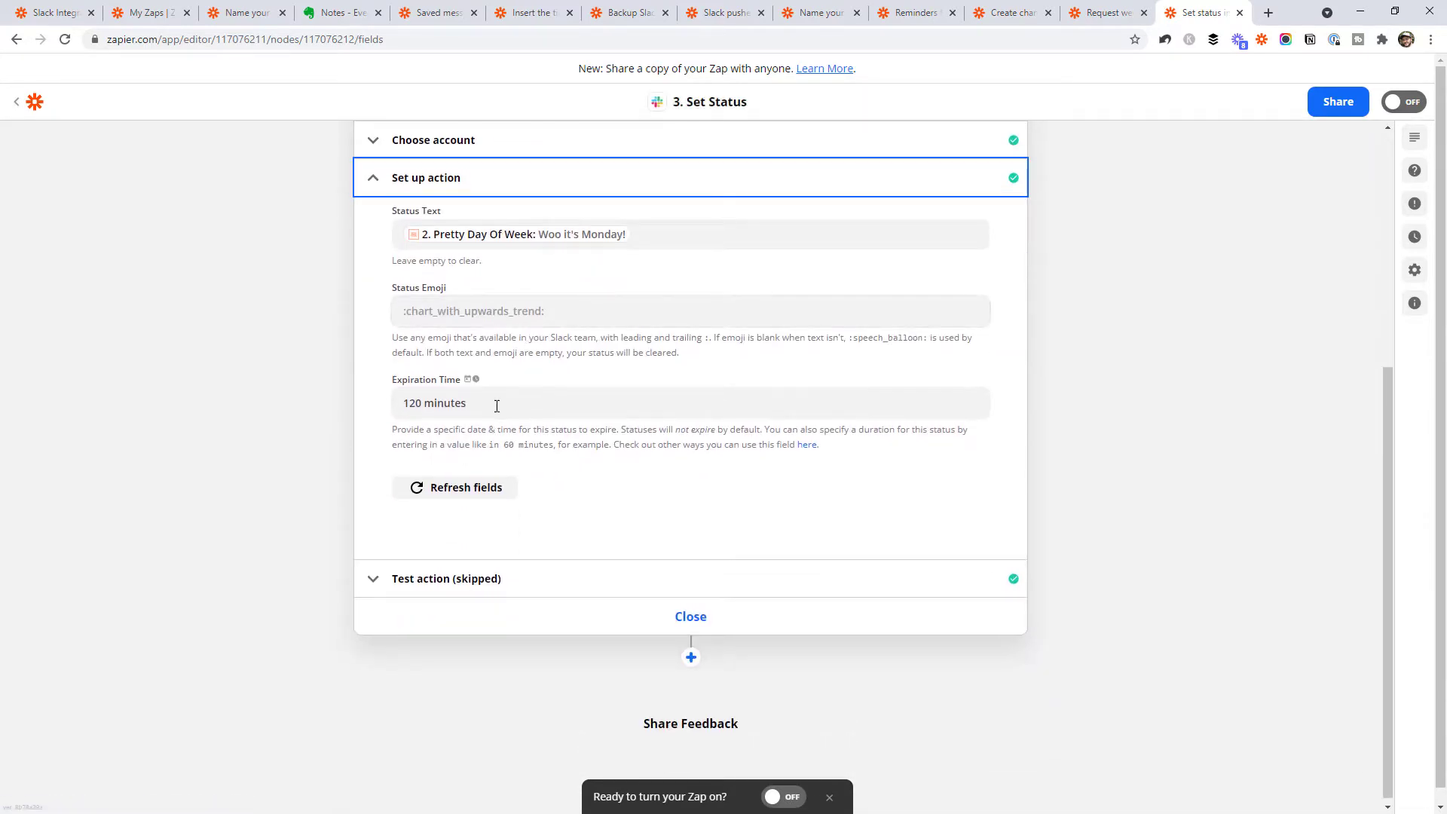
click(495, 400)
click(313, 377)
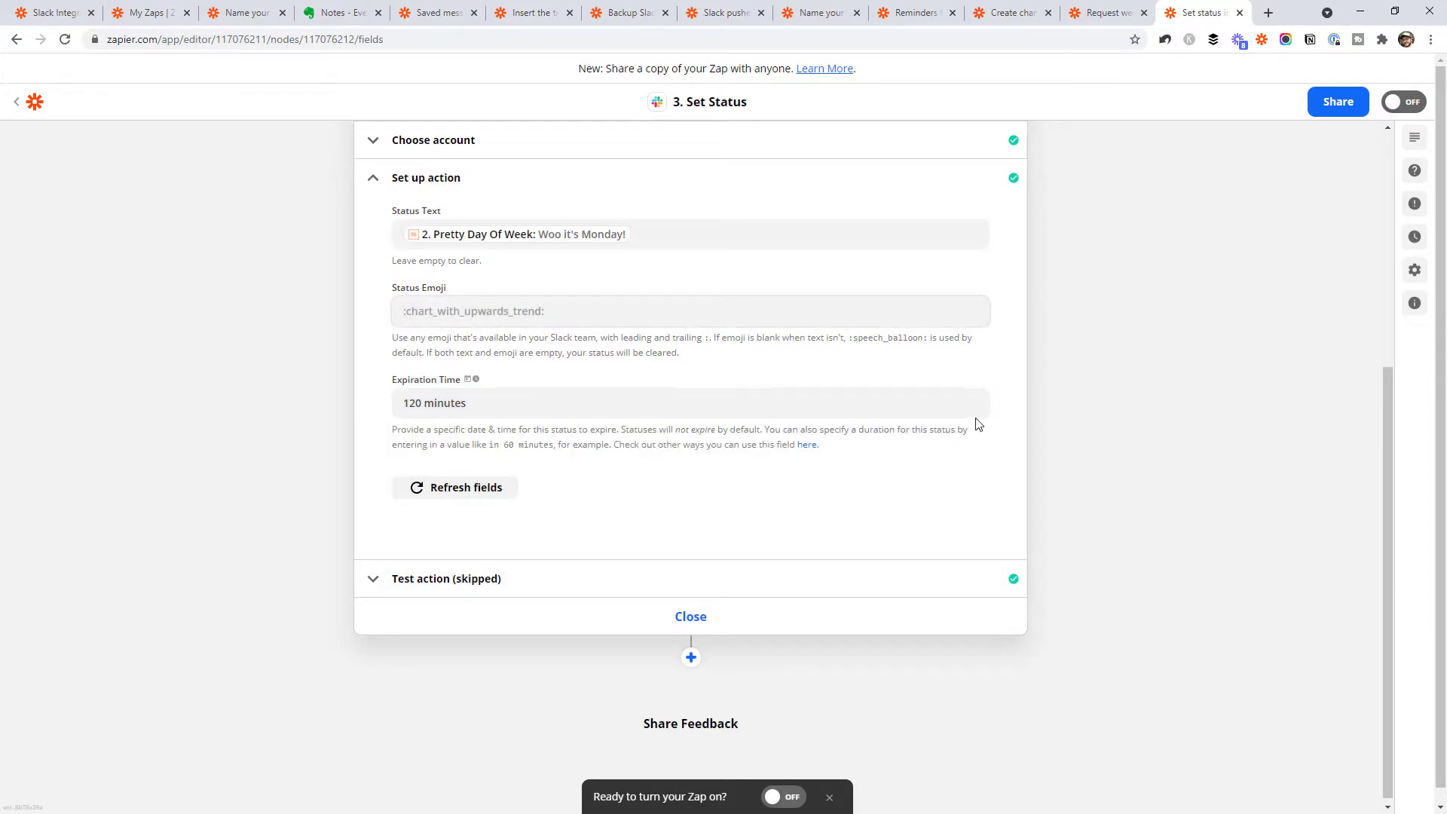
- Switch back to the 'Slack Integrations' tab showing the Actions (9) list, including Set Status and Update Profile
click(50, 13)
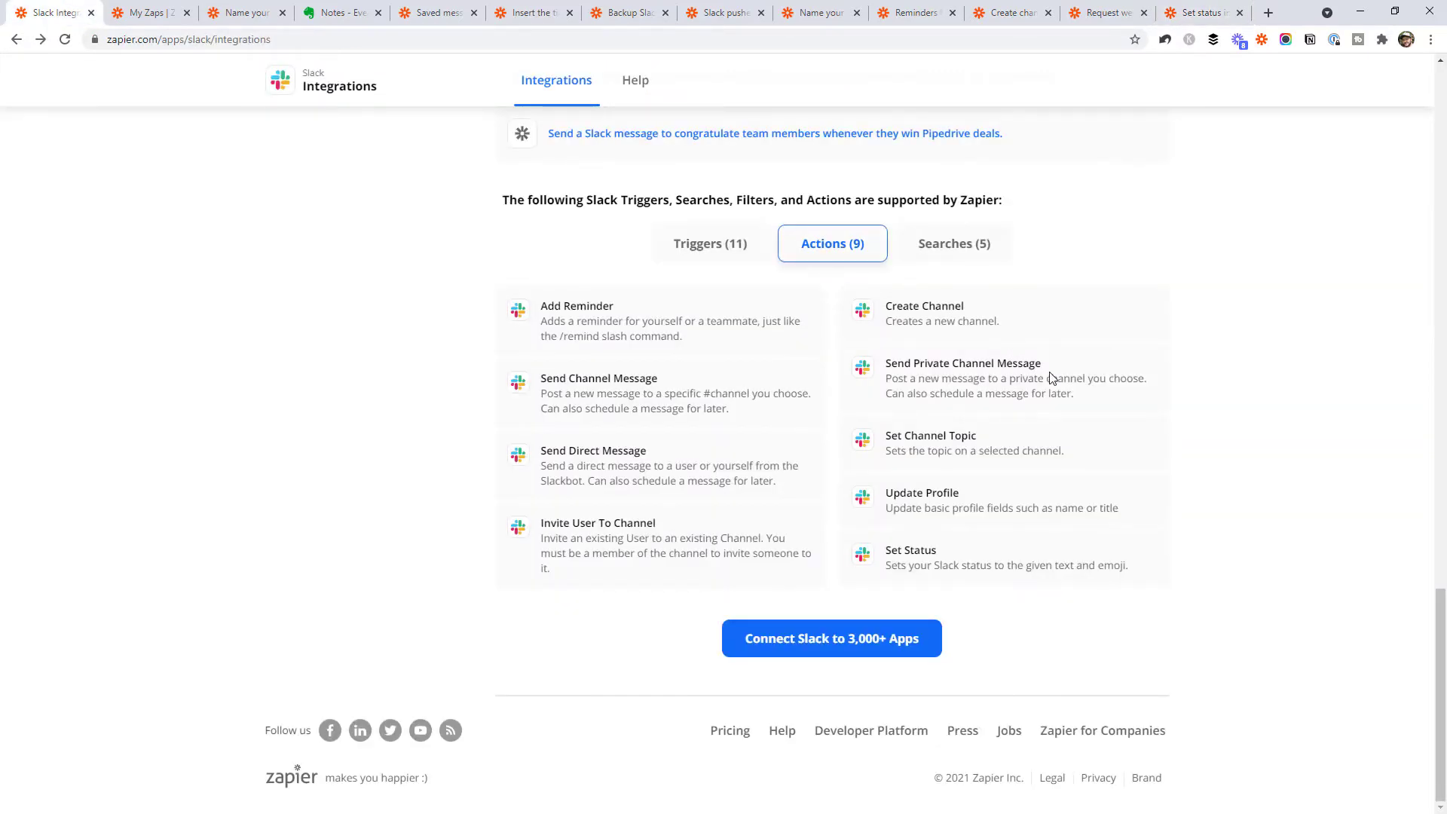